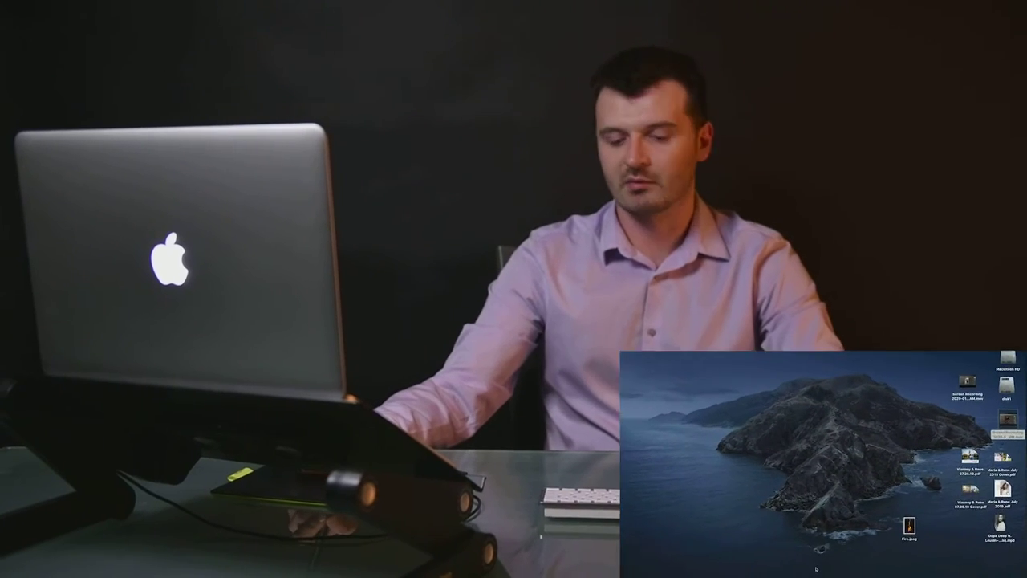
Step: Bring the Photoshop window with NIK_0140-Recovered.psd to the front using App Exposé
key(ctrl+Down)
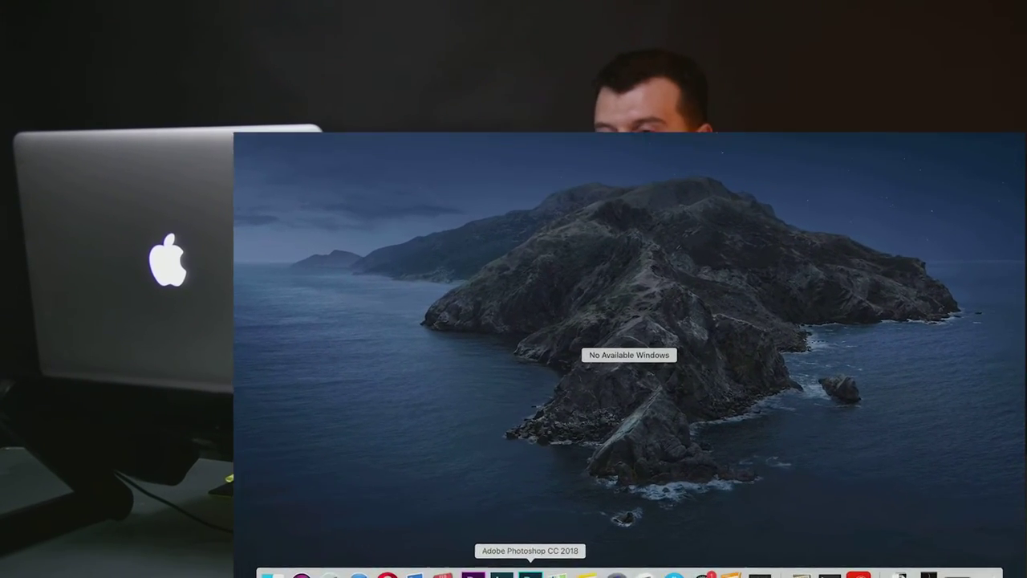
click(536, 574)
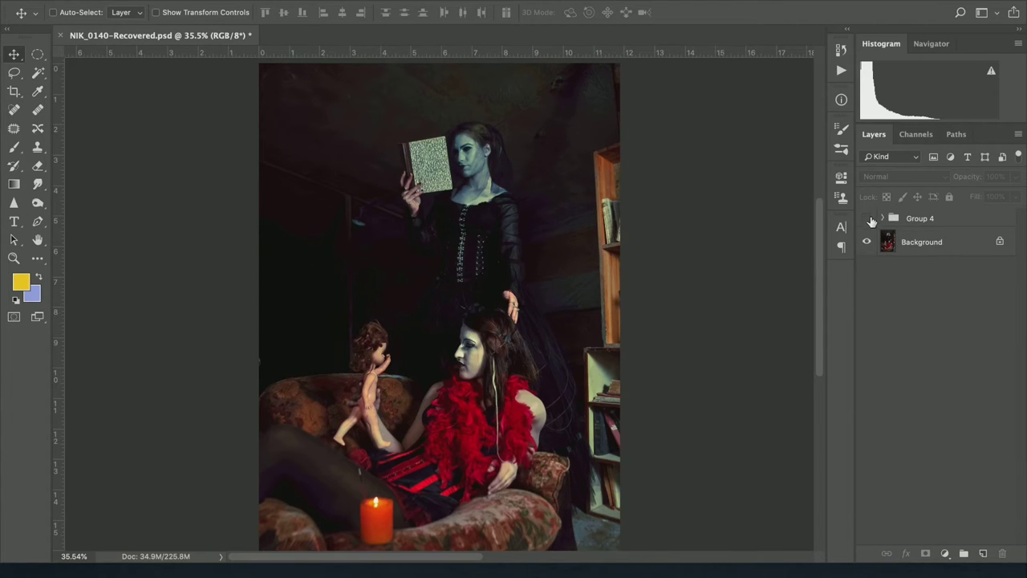
Step: Preview Group 4's fire and colour grading, then delete Group 4 from the document
click(866, 218)
click(924, 224)
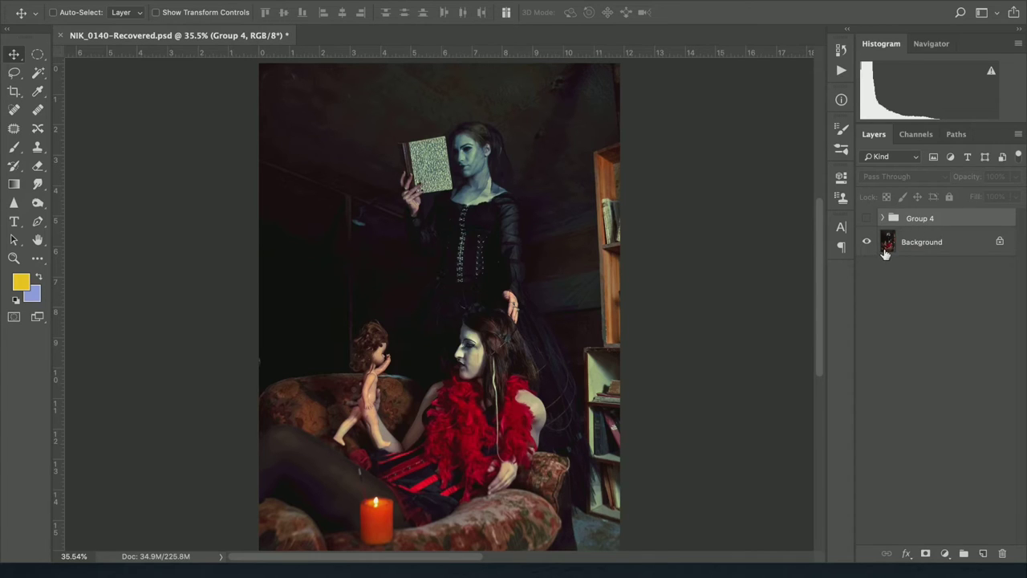
key(Delete)
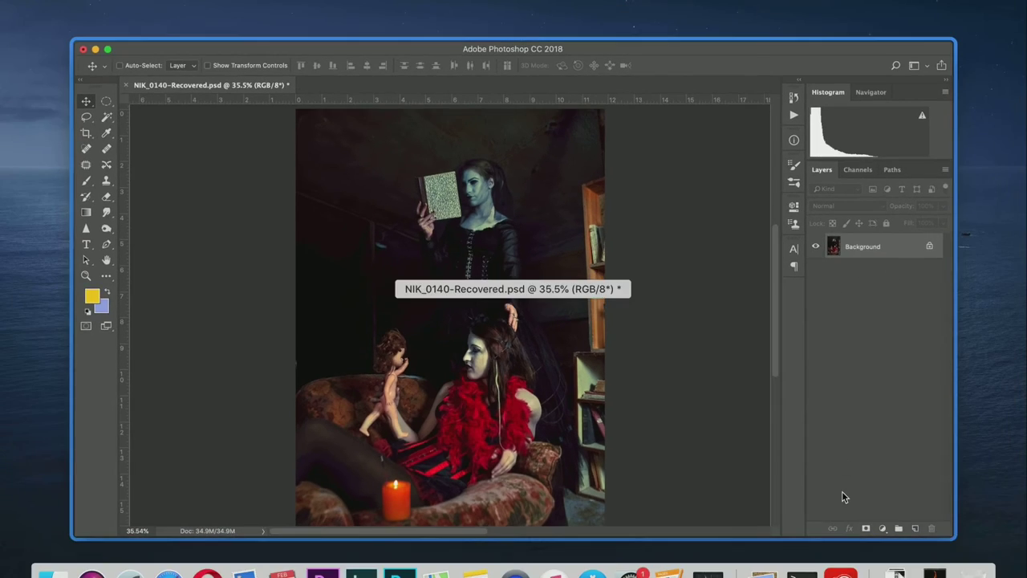
Step: Drag the Fire.jpeg flame into NIK_0140-Recovered.psd, accept the profile conversion, and shift it up-right
click(934, 571)
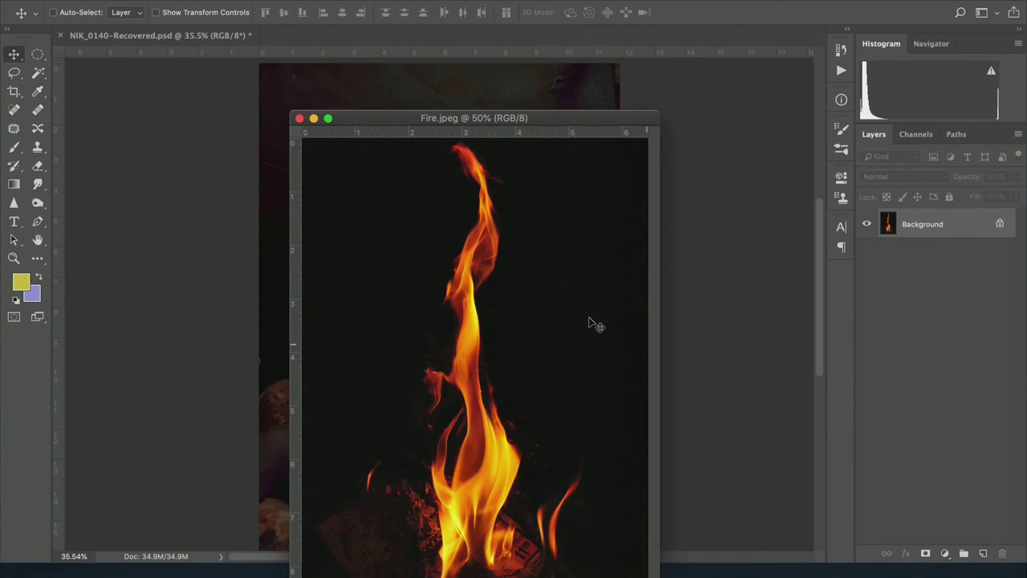
drag(454, 118, 560, 65)
drag(532, 198, 362, 210)
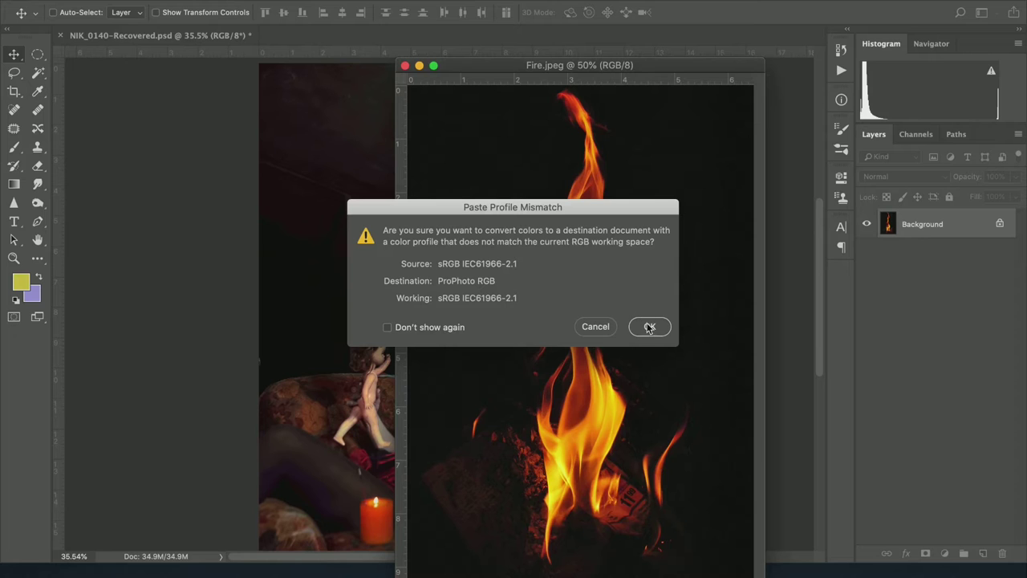
click(446, 325)
click(650, 327)
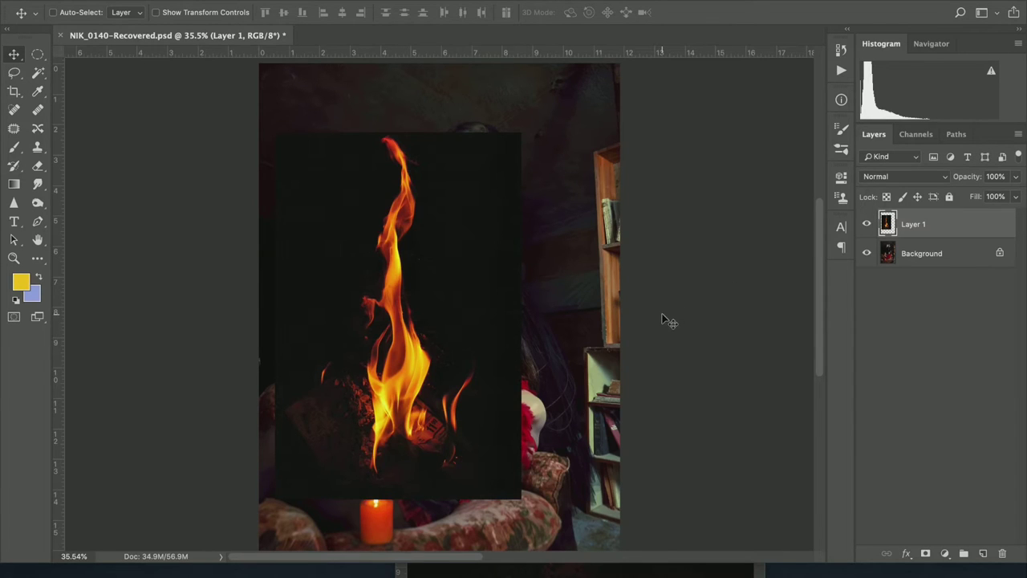
drag(446, 325, 488, 291)
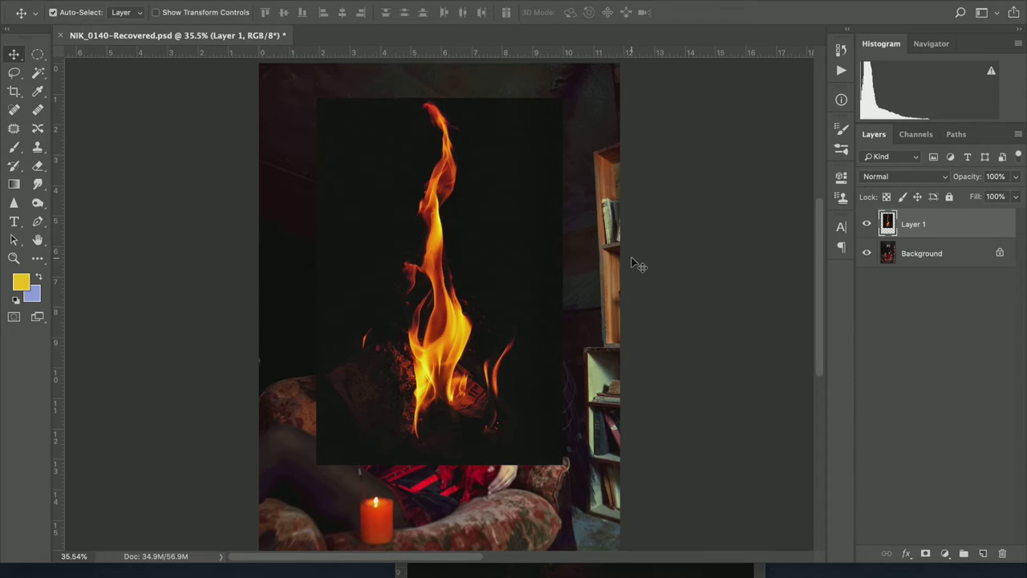
key(ctrl+t)
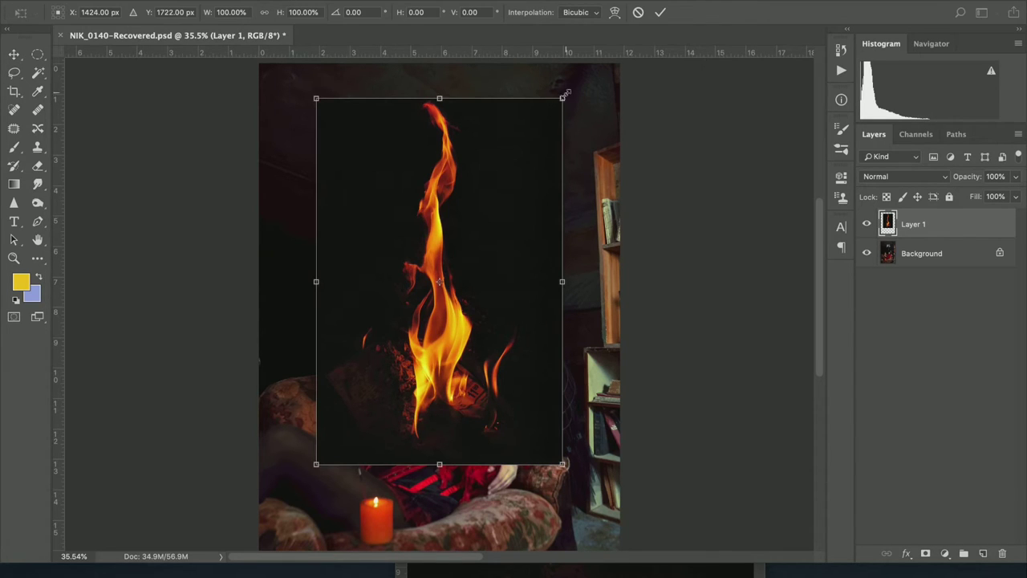
Step: Scale the flame to 27.52% and place it just above the doll's head
drag(564, 97, 484, 217)
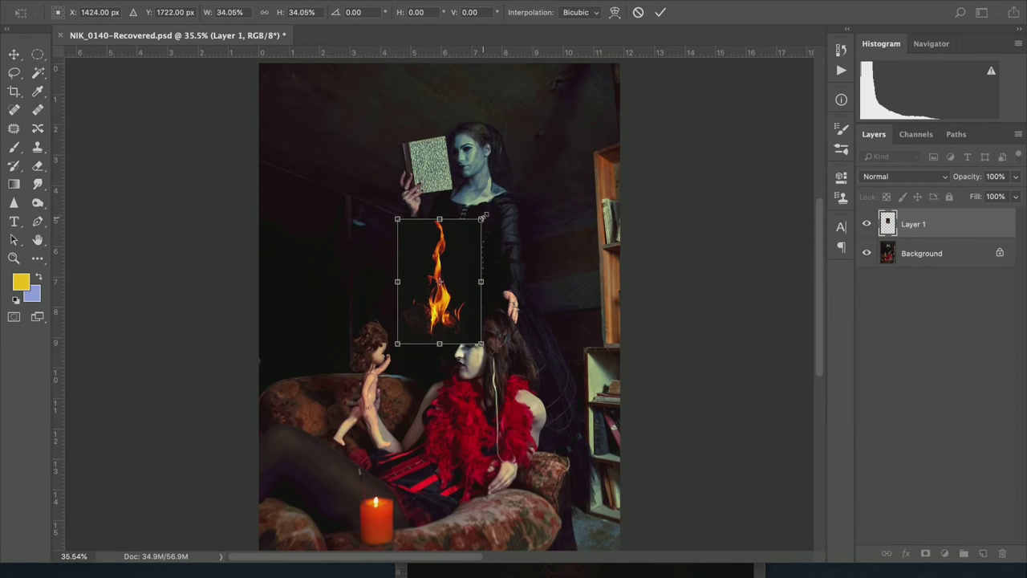
drag(458, 277, 394, 285)
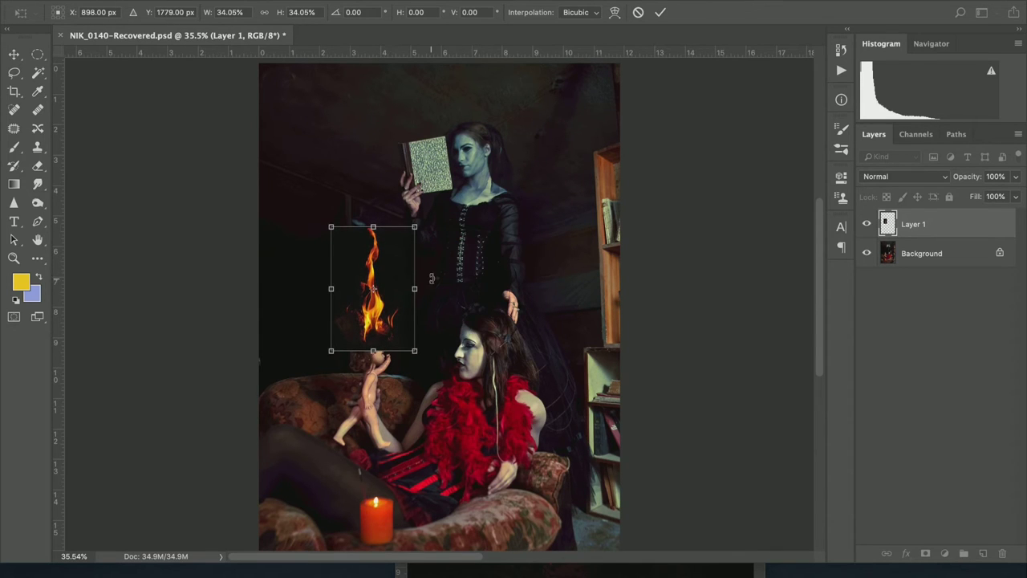
drag(415, 226, 407, 238)
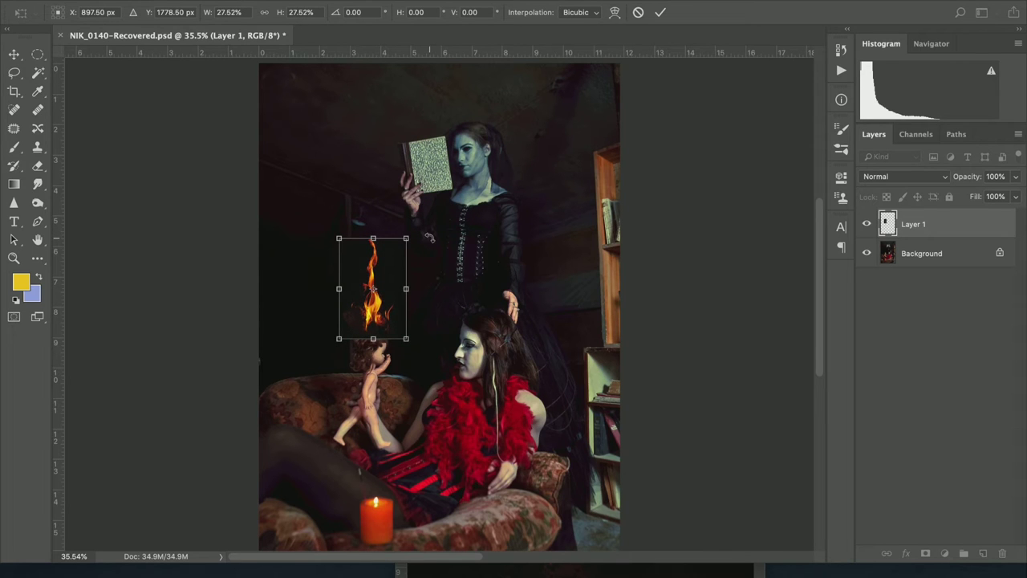
drag(378, 277, 379, 284)
key(ctrl+plus)
key(ctrl+plus)
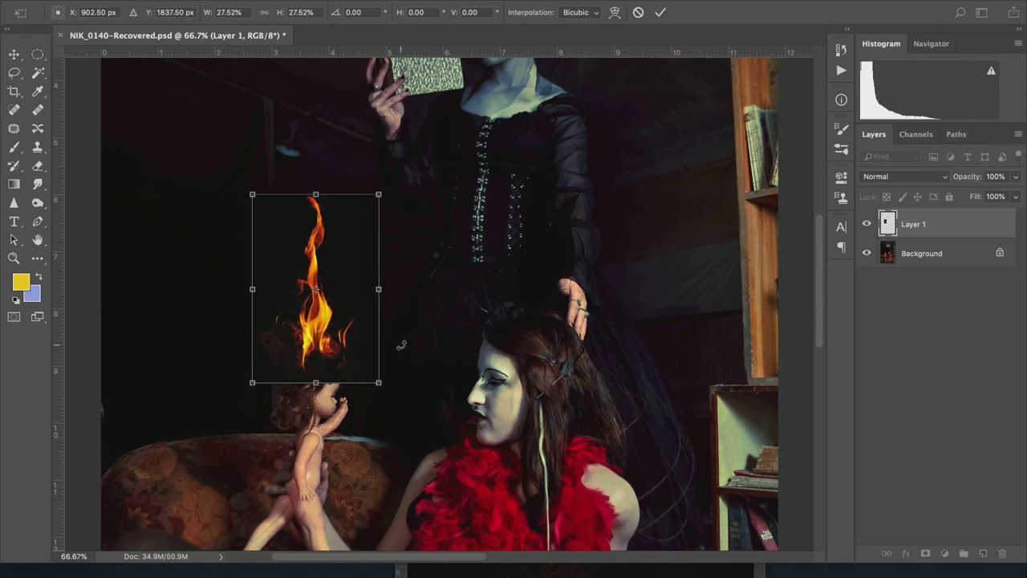
drag(321, 343, 338, 343)
key(ctrl+plus)
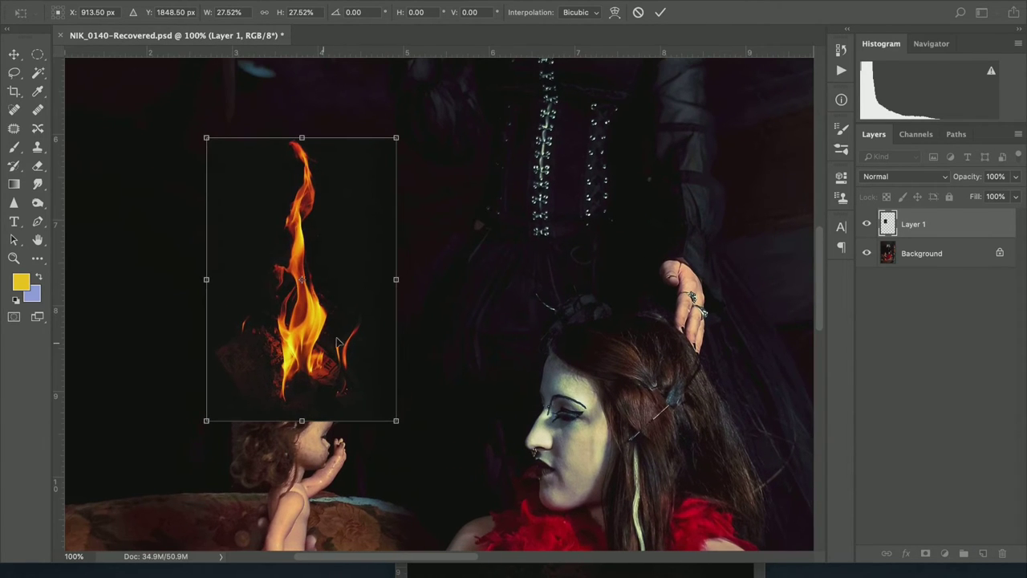
key(Return)
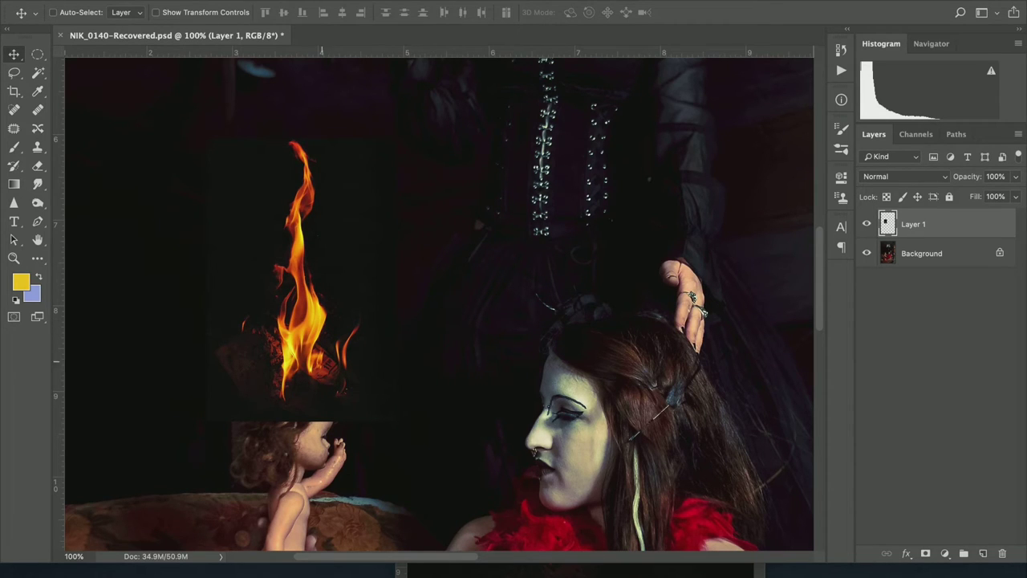
Step: Try Screen, then set the flame layer's blend mode to Lighten
click(900, 178)
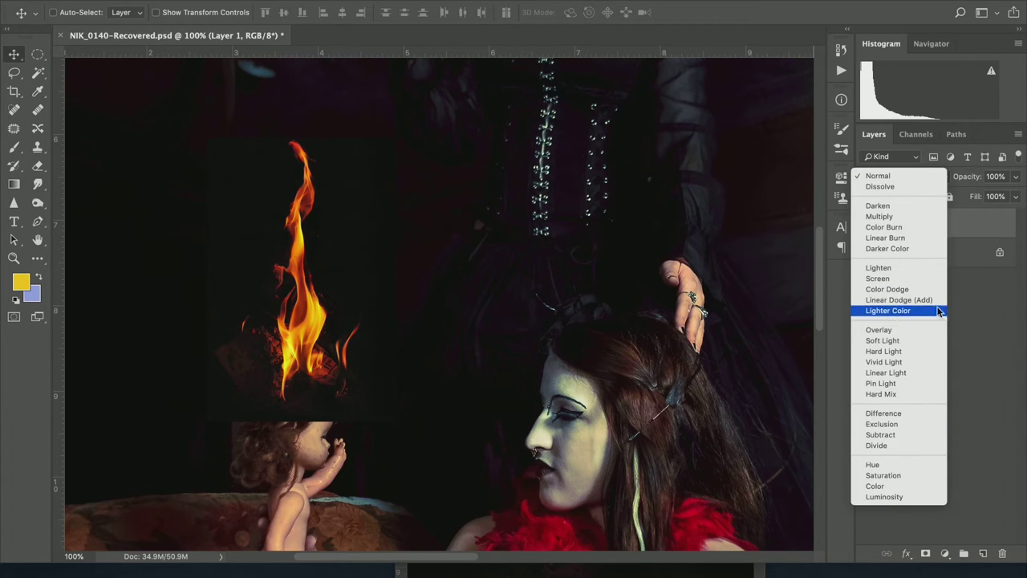
click(923, 279)
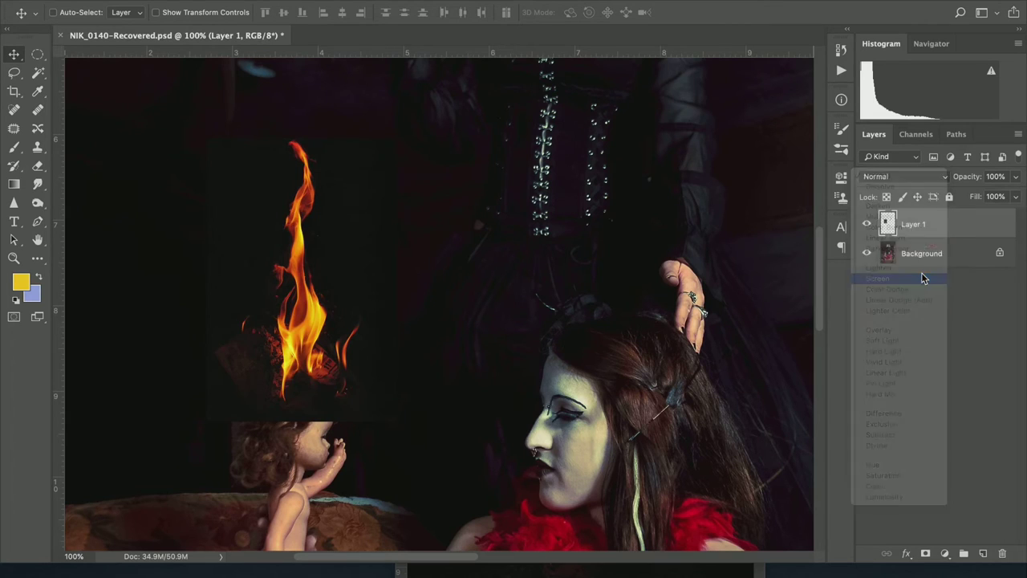
scroll(393, 349, left, 3)
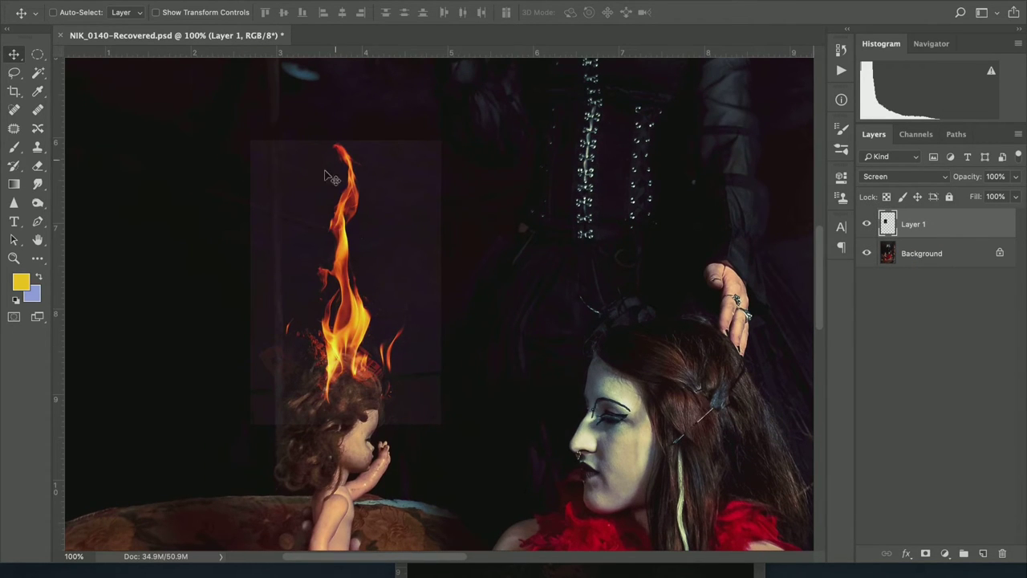
click(920, 176)
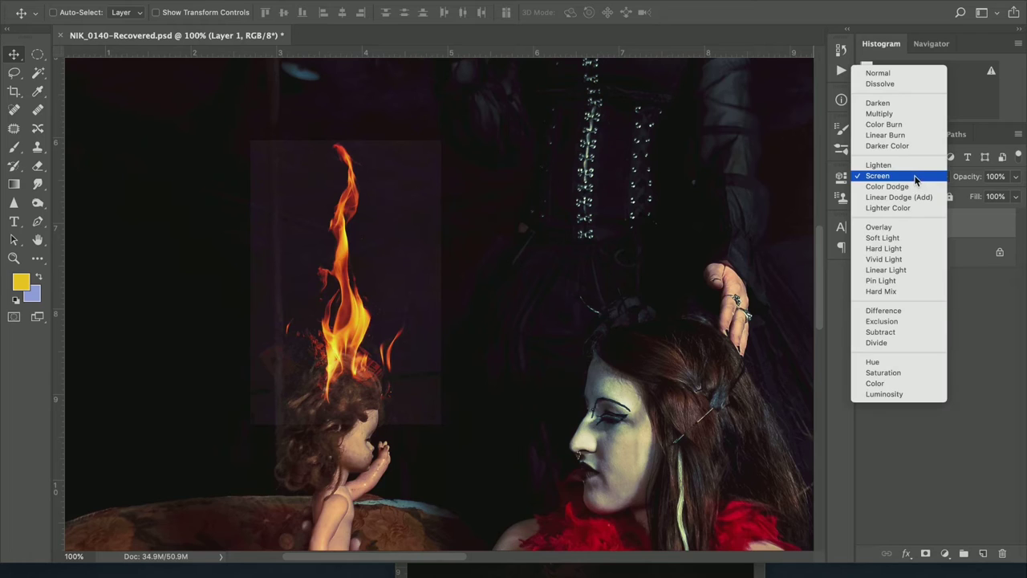
click(911, 165)
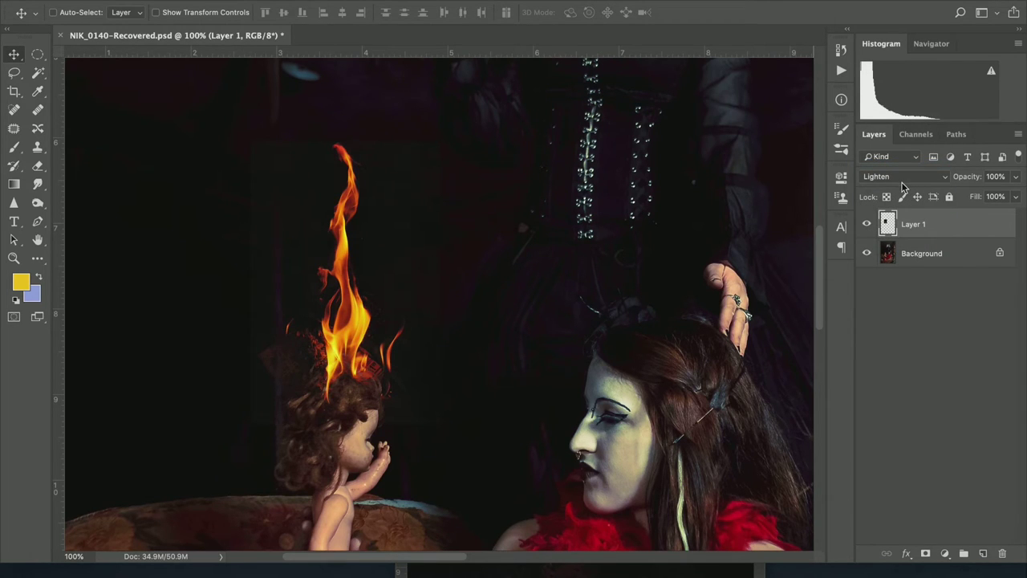
Step: Toggle the flame layer on and off to compare, zoom in, and add a layer mask
click(867, 224)
click(866, 225)
click(866, 225)
click(866, 225)
click(867, 225)
click(866, 225)
click(867, 225)
click(867, 224)
click(868, 224)
click(868, 224)
click(868, 224)
click(868, 225)
key(ctrl+plus)
scroll(393, 399, down, 5)
scroll(394, 399, left, 5)
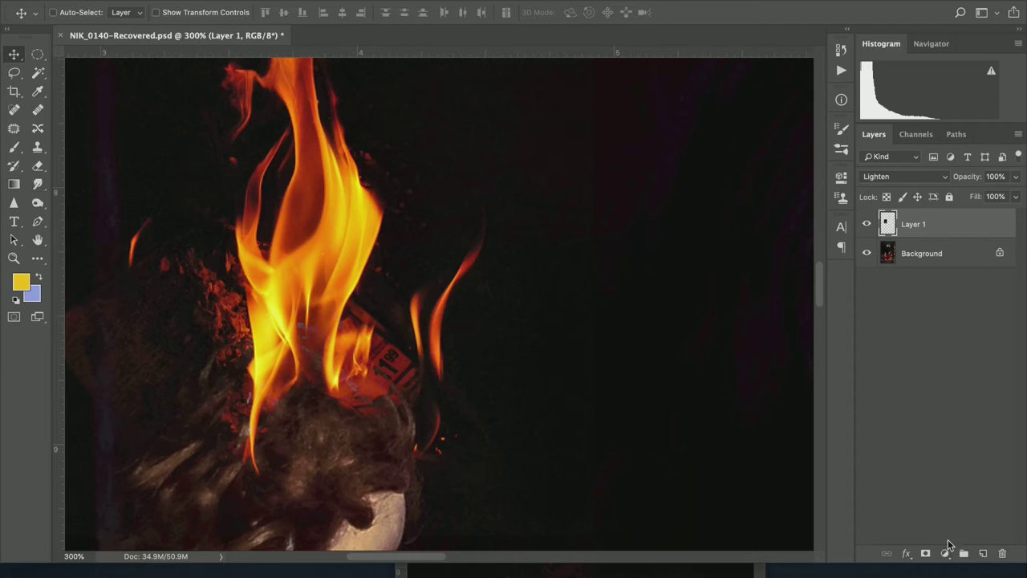
click(927, 555)
Step: Set up a small 19 px brush at 100% opacity for painting on the mask
key(b)
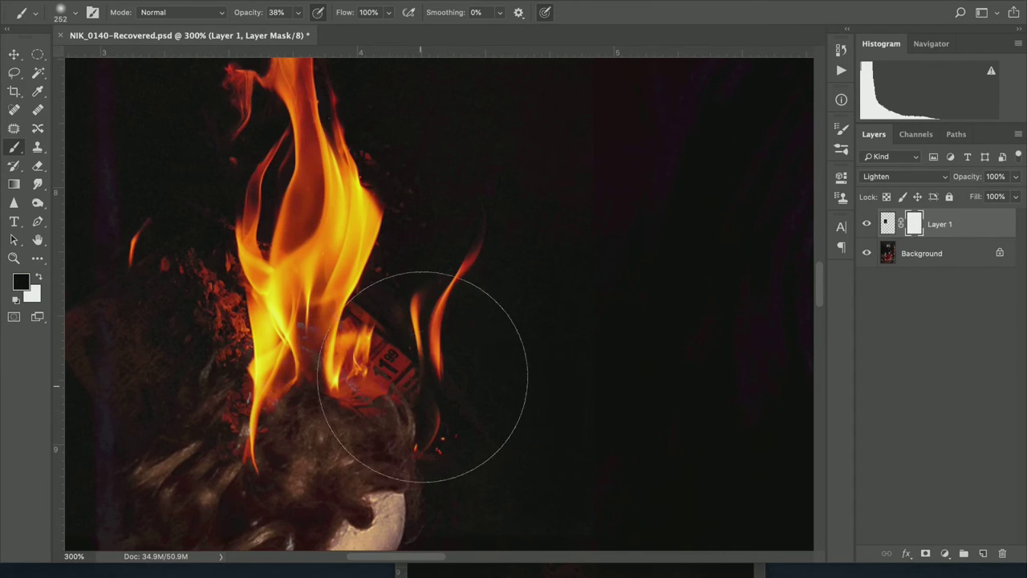
right_click(498, 345)
drag(571, 382, 556, 384)
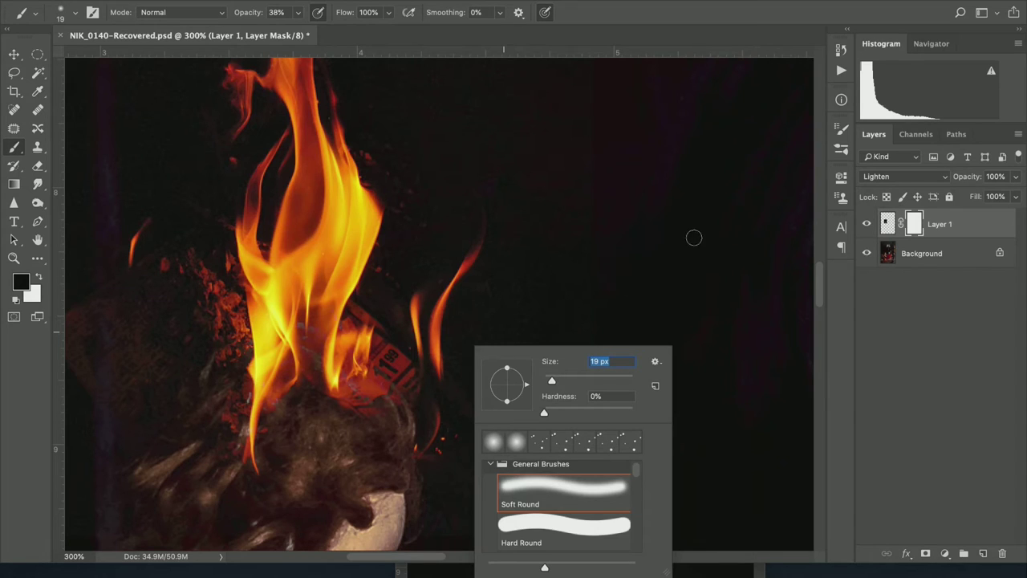
click(396, 356)
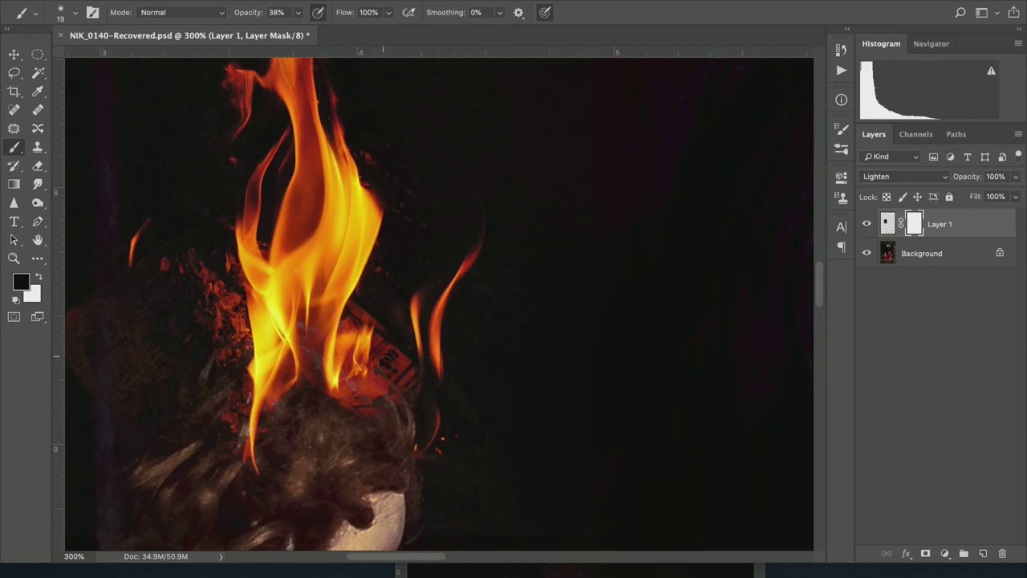
drag(247, 13, 313, 19)
Step: Paint out the fire-photo debris near the doll's hair, then add a new empty layer
mouse_move(385, 361)
mouse_down()
mouse_move(383, 371)
mouse_move(386, 353)
mouse_move(405, 373)
mouse_move(409, 394)
mouse_up()
click(384, 340)
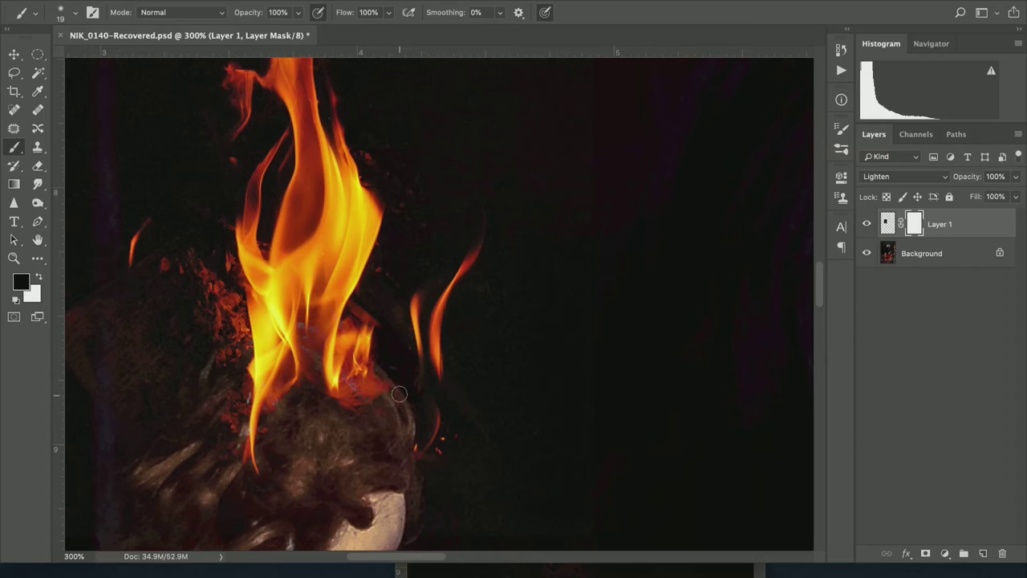
key(ctrl+1)
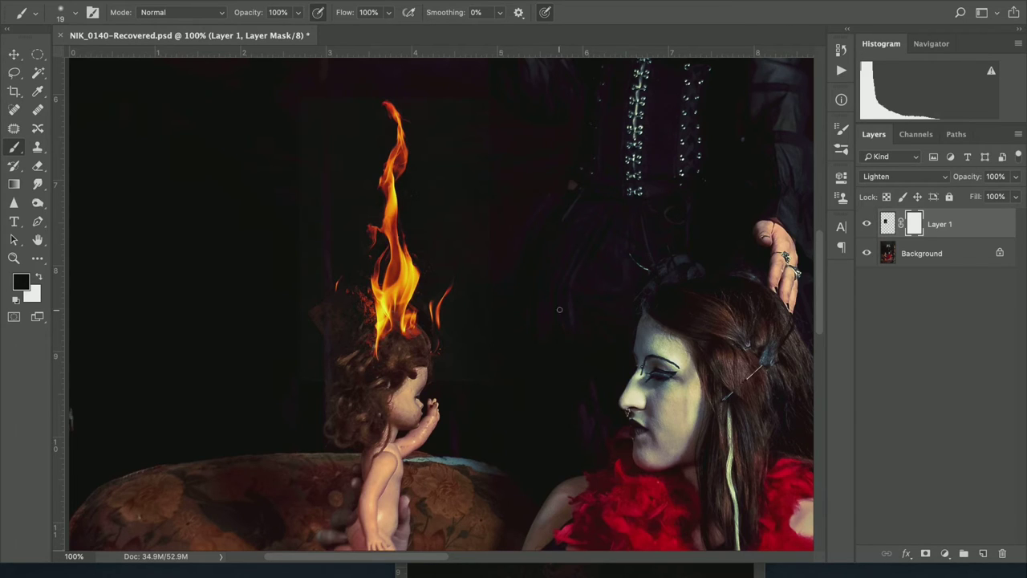
click(983, 554)
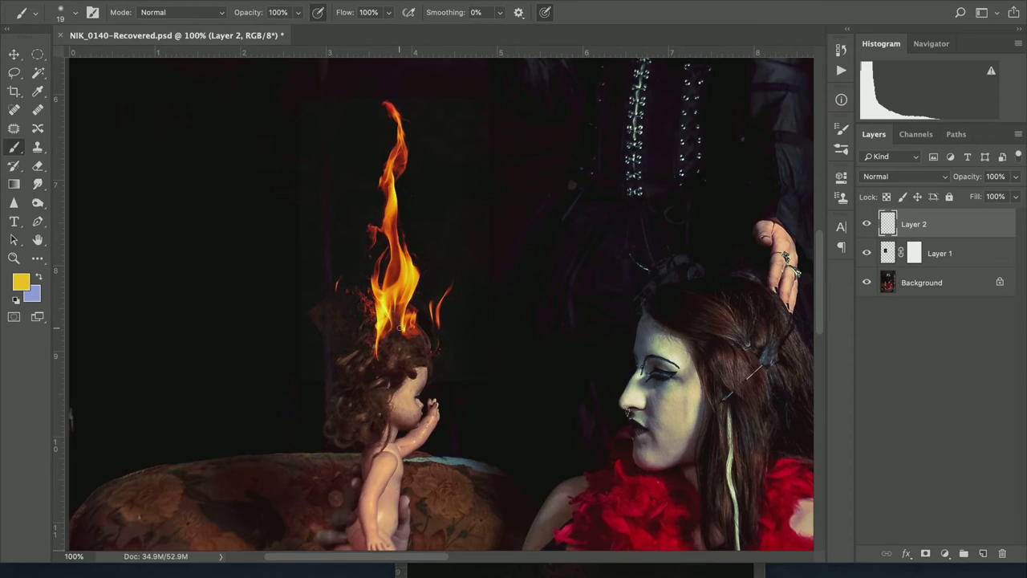
Step: Sample the flame's warm colour and paint glow strokes over the doll's hair on Layer 2
alt+click(412, 285)
key(ctrl+plus)
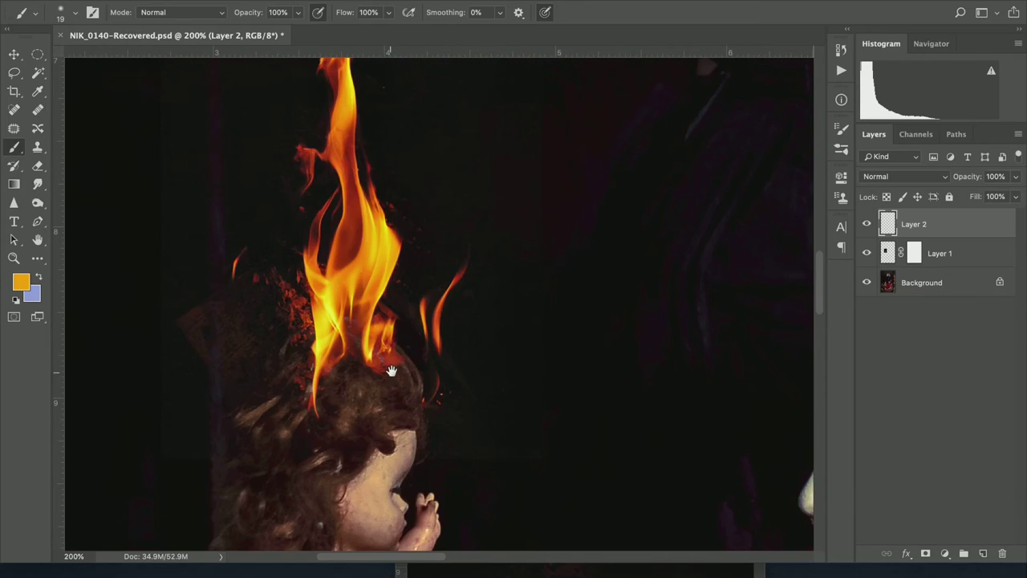
drag(392, 371, 420, 328)
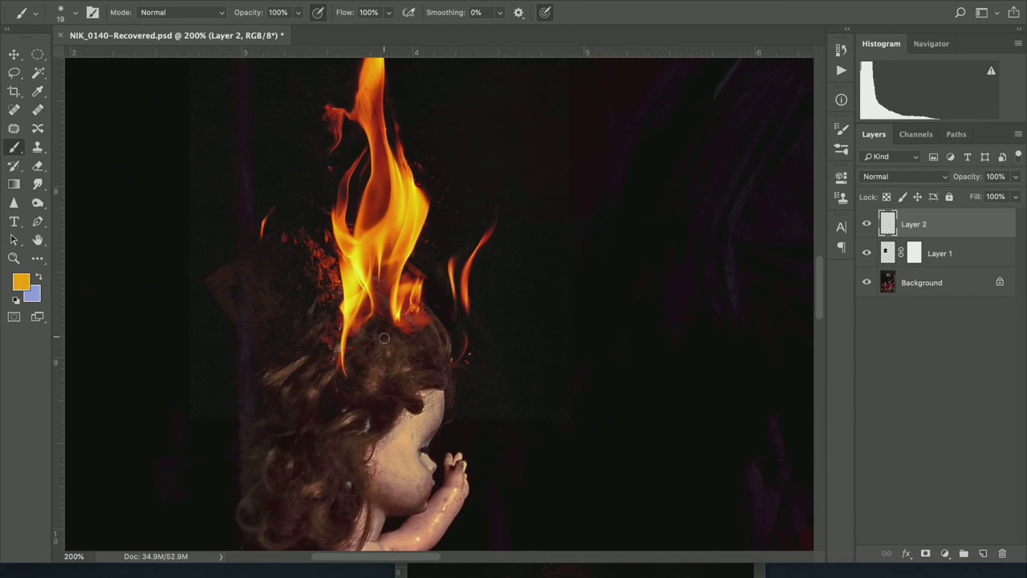
mouse_move(369, 332)
mouse_down()
mouse_move(393, 363)
mouse_move(384, 334)
mouse_move(404, 358)
mouse_move(426, 330)
mouse_move(440, 353)
mouse_move(375, 397)
mouse_move(359, 382)
mouse_move(307, 399)
mouse_move(269, 384)
mouse_move(303, 368)
mouse_move(324, 326)
mouse_move(310, 331)
mouse_move(350, 347)
mouse_move(312, 370)
mouse_move(325, 327)
mouse_move(333, 353)
mouse_up()
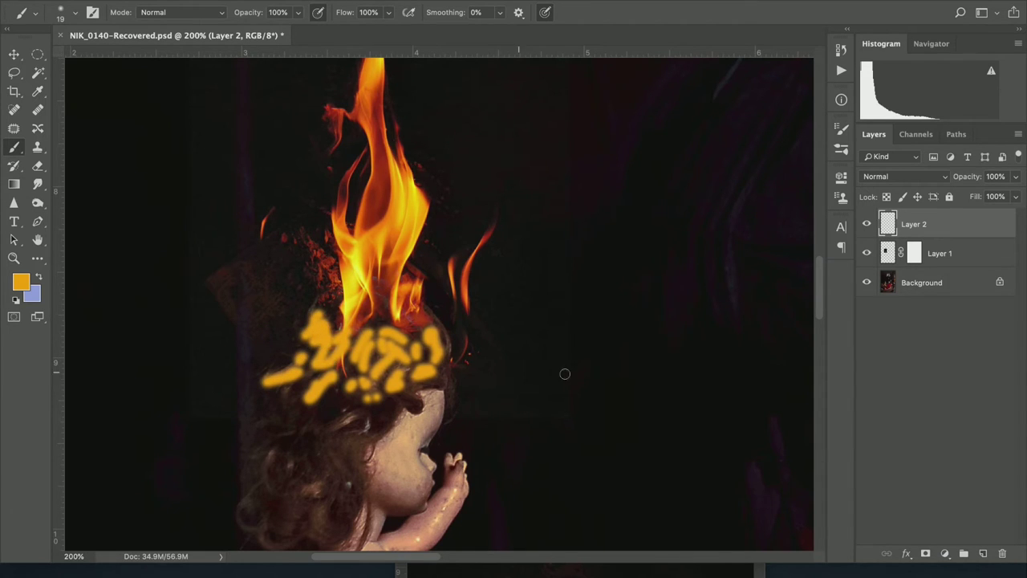
Step: Apply an 8.2-pixel Gaussian Blur to the Layer 2 strokes
click(349, 0)
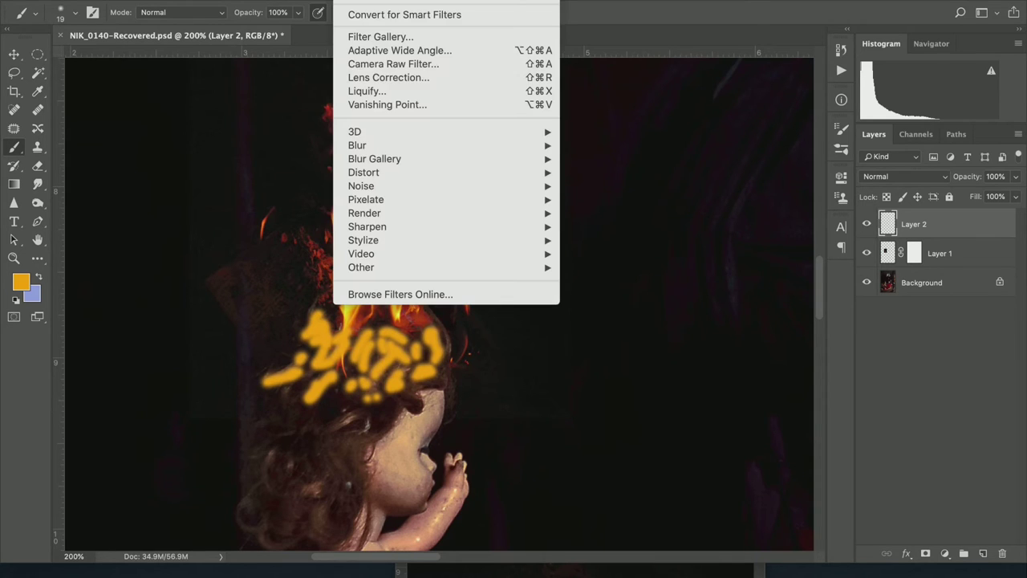
mouse_move(449, 145)
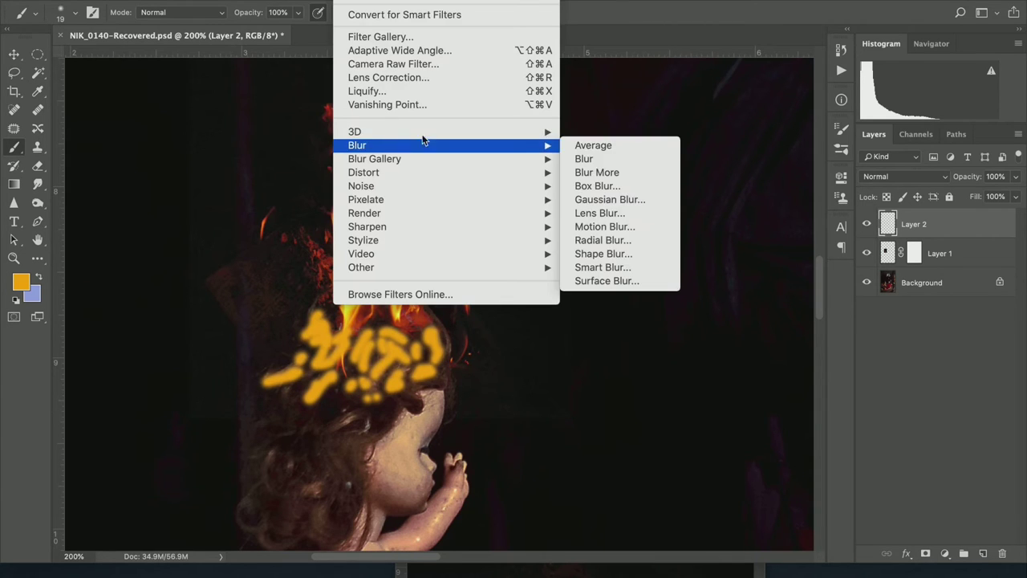
click(636, 202)
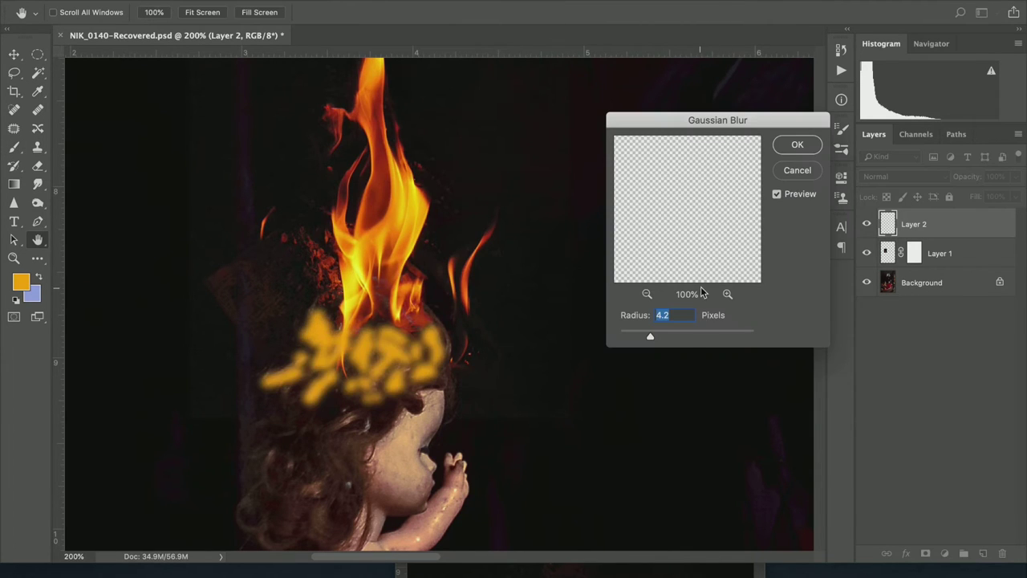
click(667, 336)
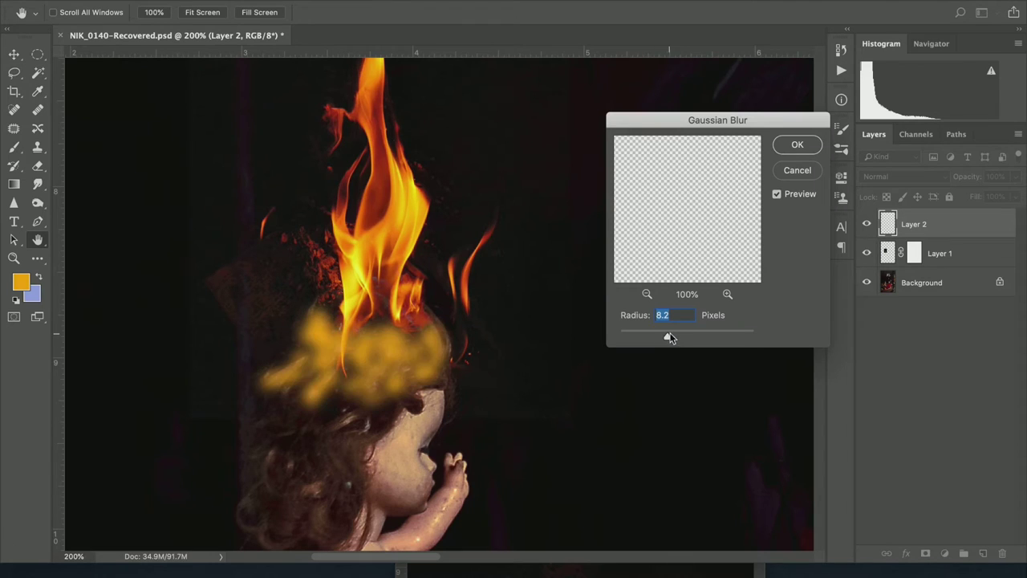
click(797, 146)
key(b)
Step: Set Layer 2 to Soft Light and add a new empty layer above it
click(913, 181)
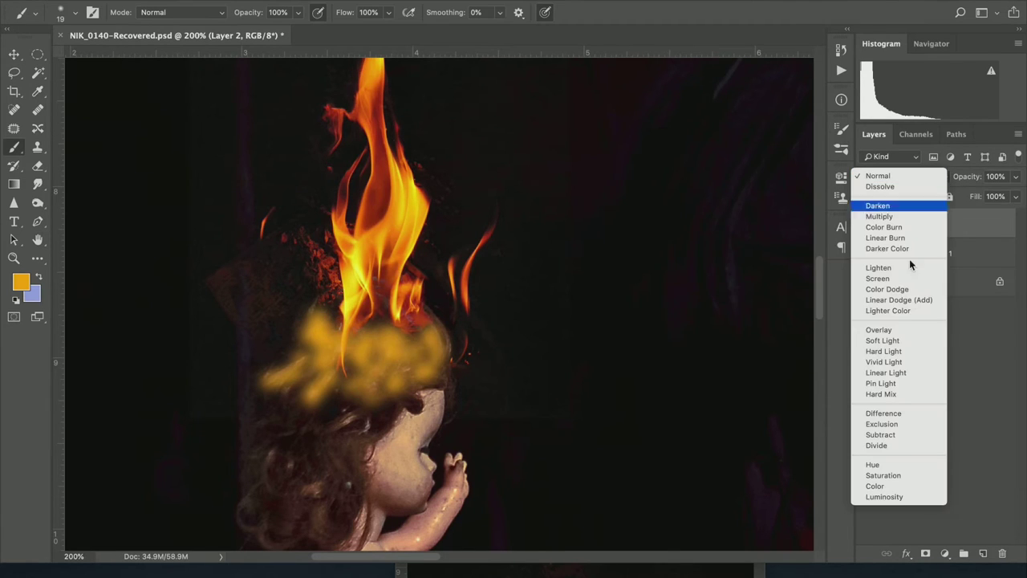
click(911, 339)
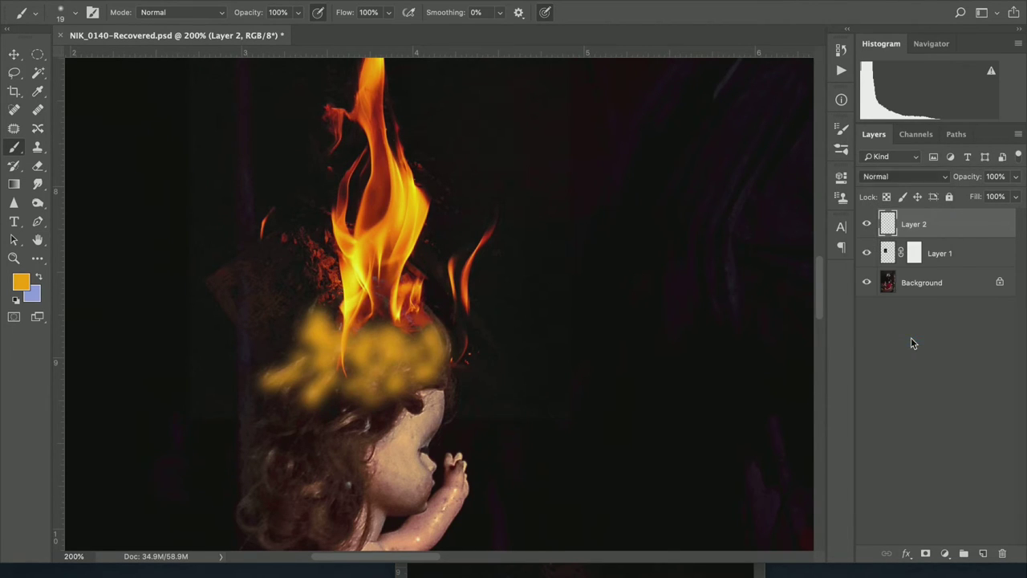
click(983, 553)
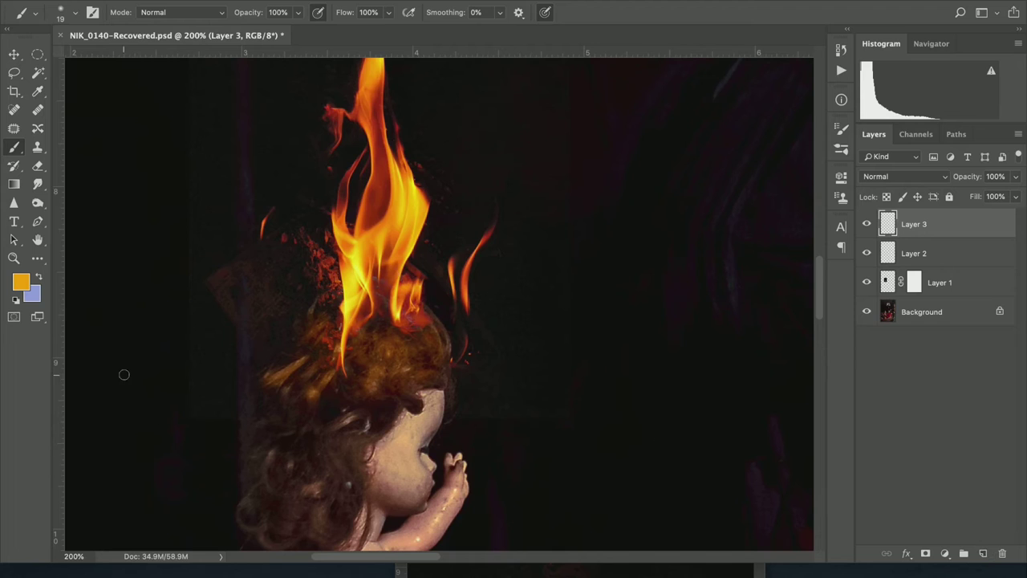
Step: Paint black over the hair at the flame base on Layer 3 and blend it as Soft Light
alt+click(564, 284)
mouse_move(382, 315)
mouse_down()
mouse_move(363, 335)
mouse_move(402, 331)
mouse_move(363, 331)
mouse_move(332, 345)
mouse_move(410, 340)
mouse_up()
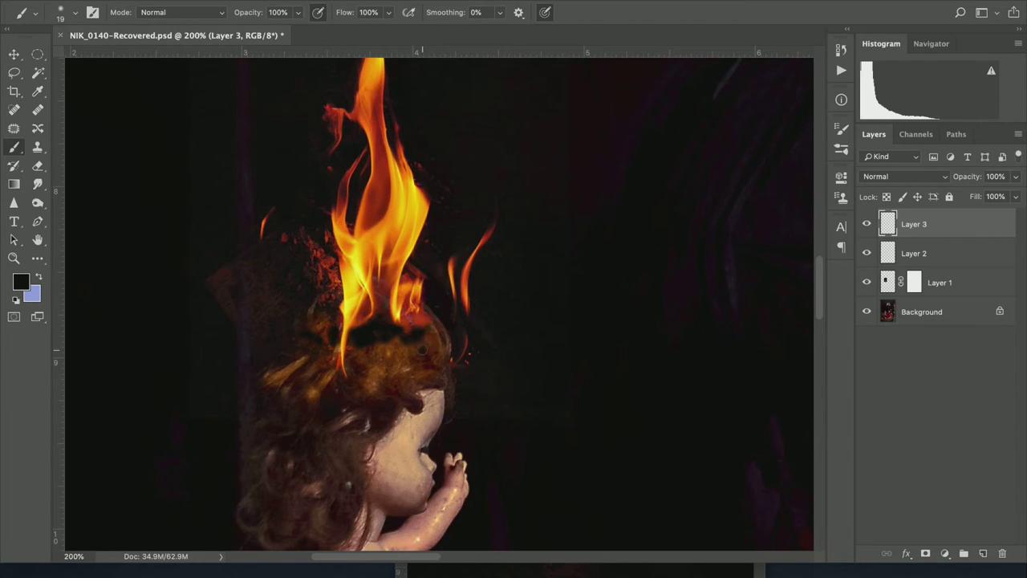
click(909, 180)
click(907, 336)
Step: Apply an 8.2-pixel Gaussian Blur to the black paint on Layer 3
click(353, 0)
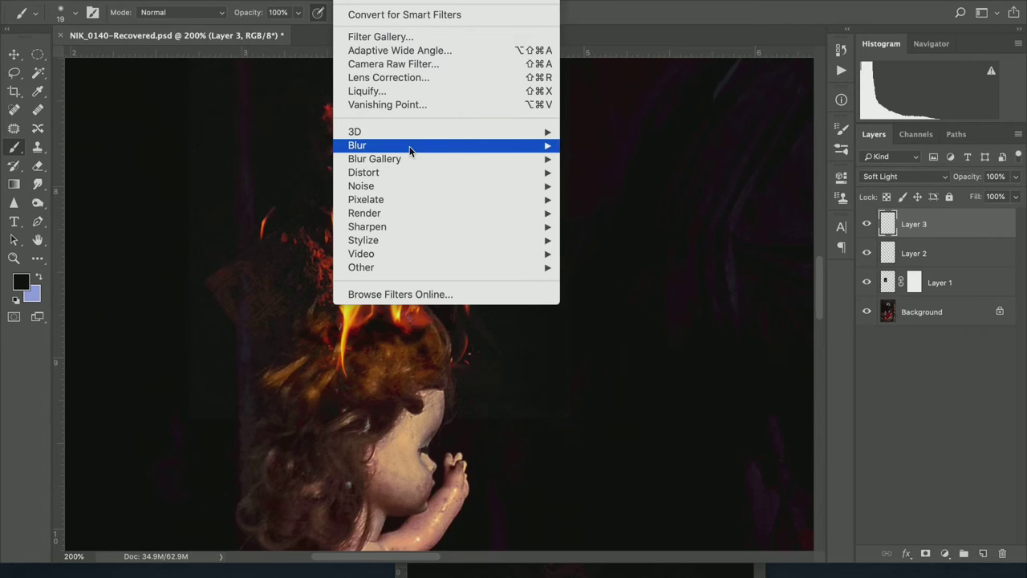
mouse_move(402, 145)
click(623, 205)
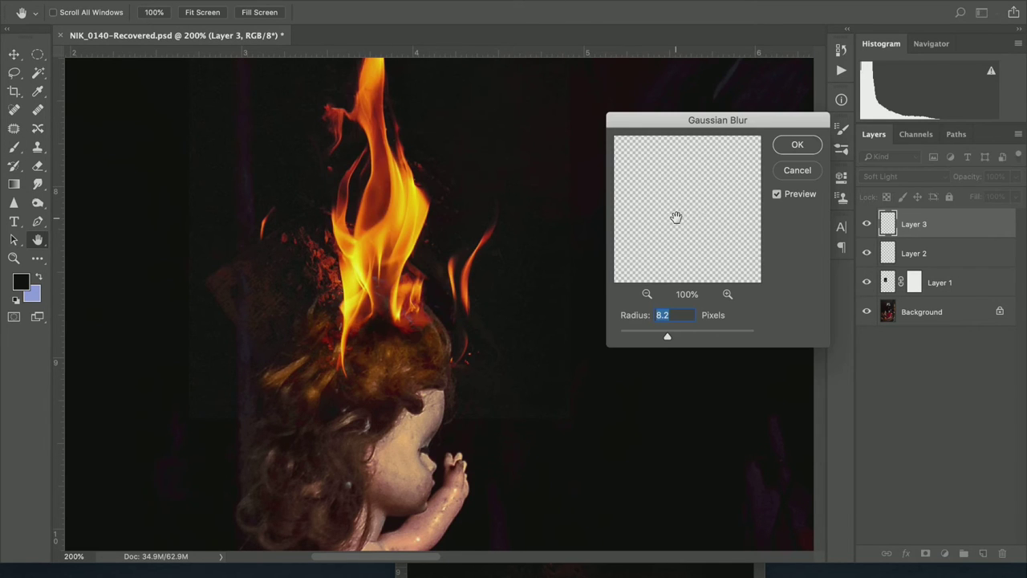
click(796, 146)
key(b)
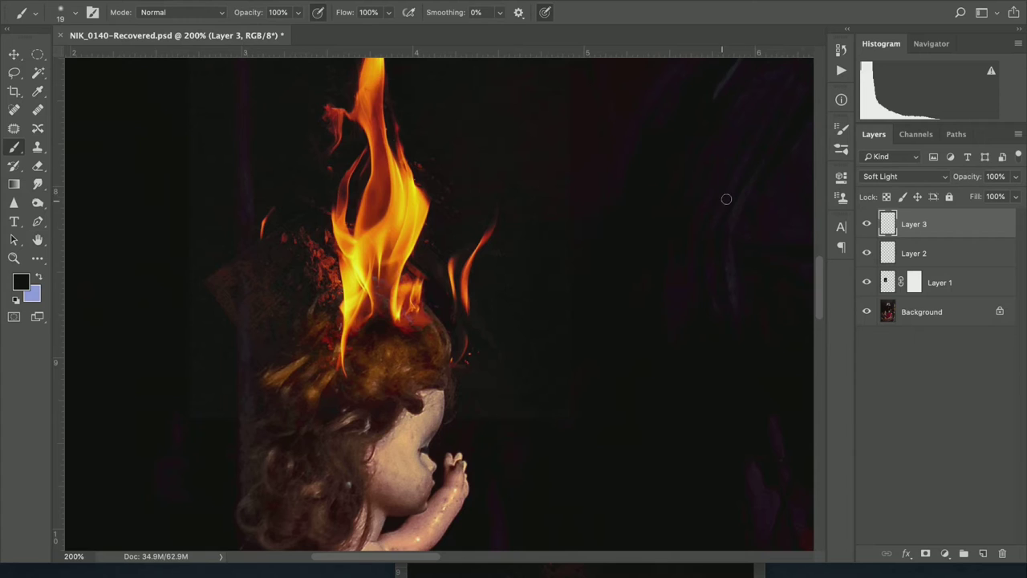
Step: Compare before and after the blur via the History panel, then zoom out to the whole image
click(841, 50)
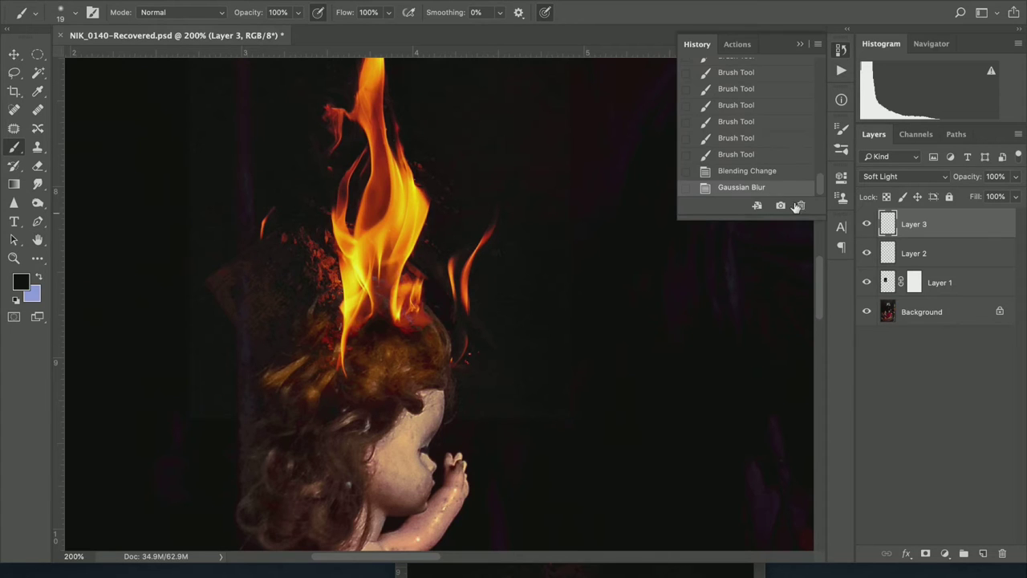
click(756, 172)
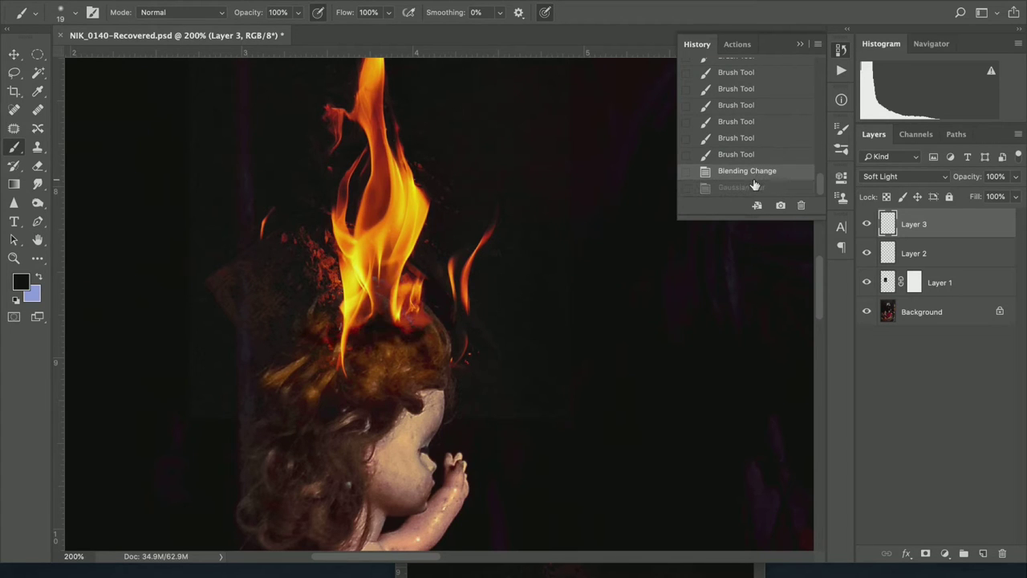
click(753, 189)
click(753, 176)
click(748, 189)
click(841, 50)
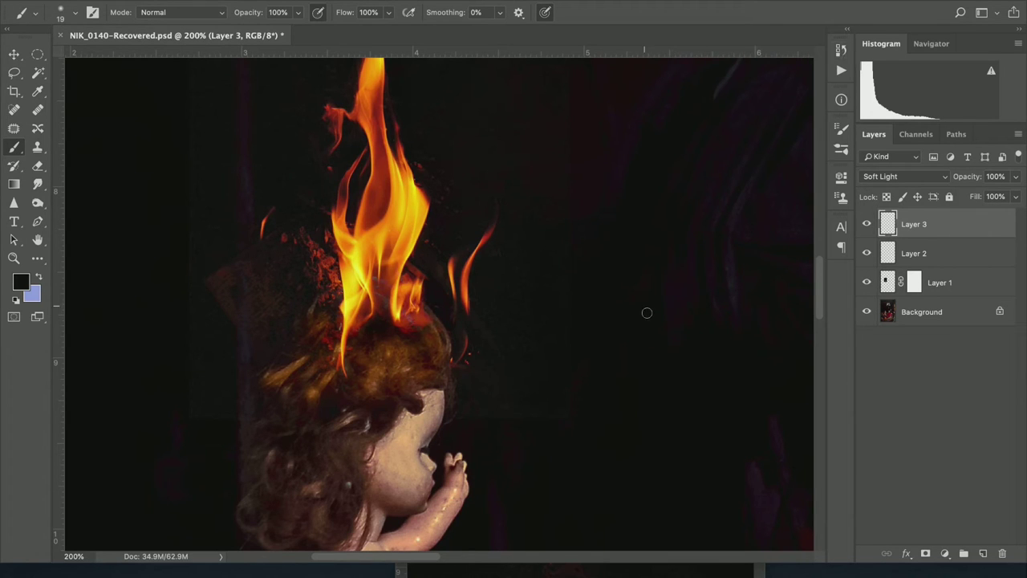
key(super+minus)
key(super+minus)
key(super+minus)
key(super+minus)
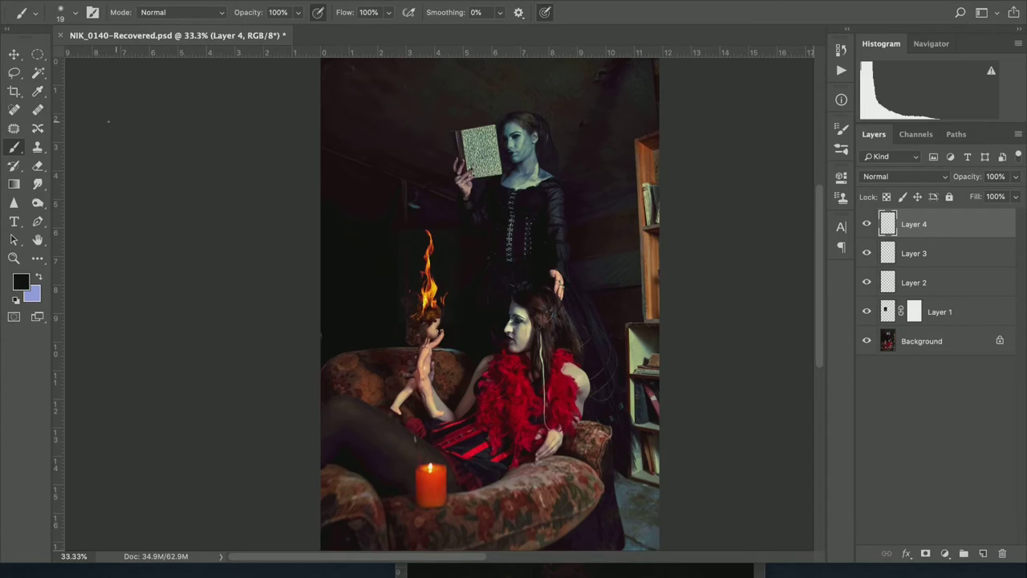
Step: Switch to the Elliptical Marquee tool
key(m)
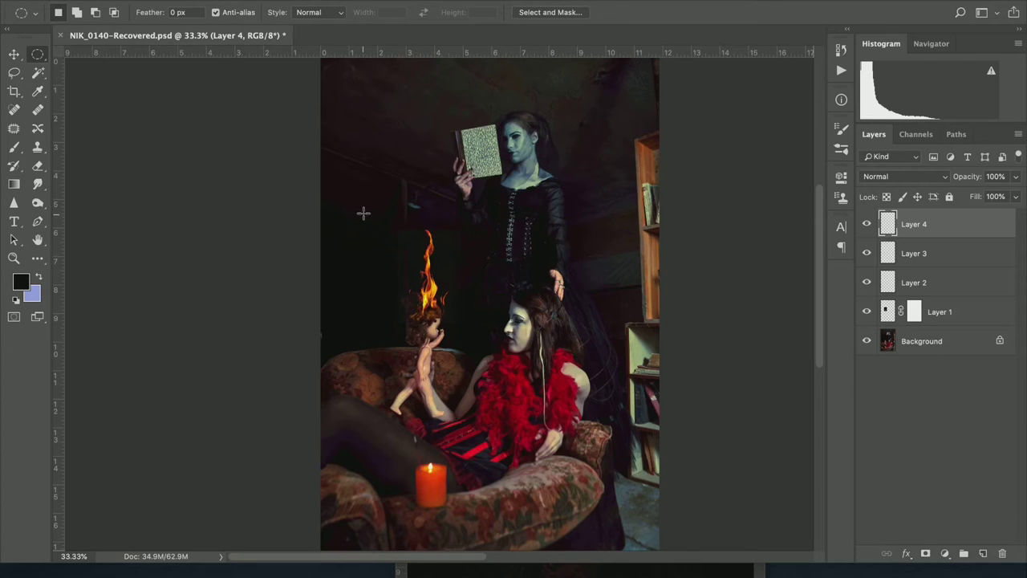
Step: Draw an oval selection around the burning doll and the woman's face, reposition it, and zoom in
drag(353, 181, 543, 423)
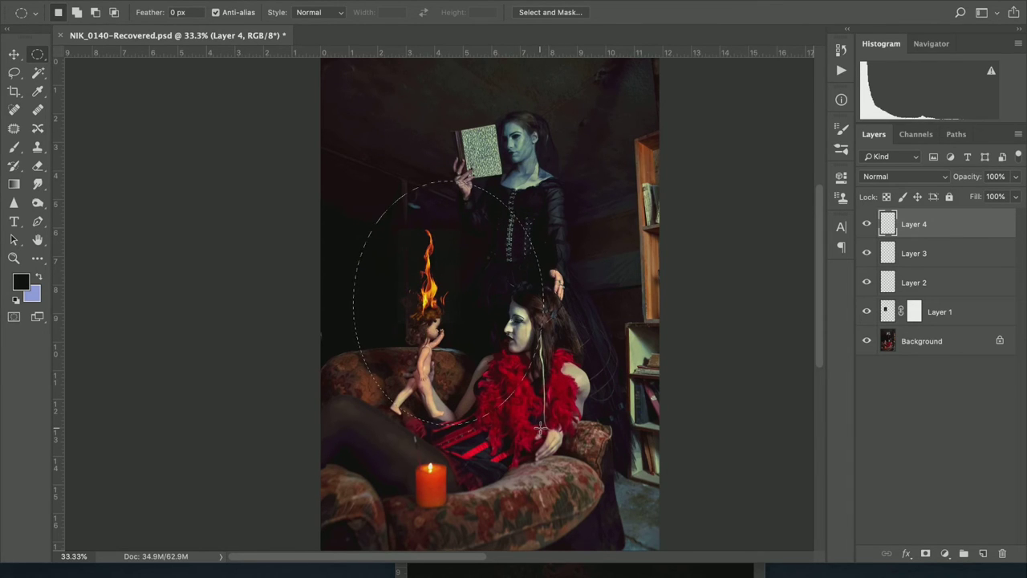
key(v)
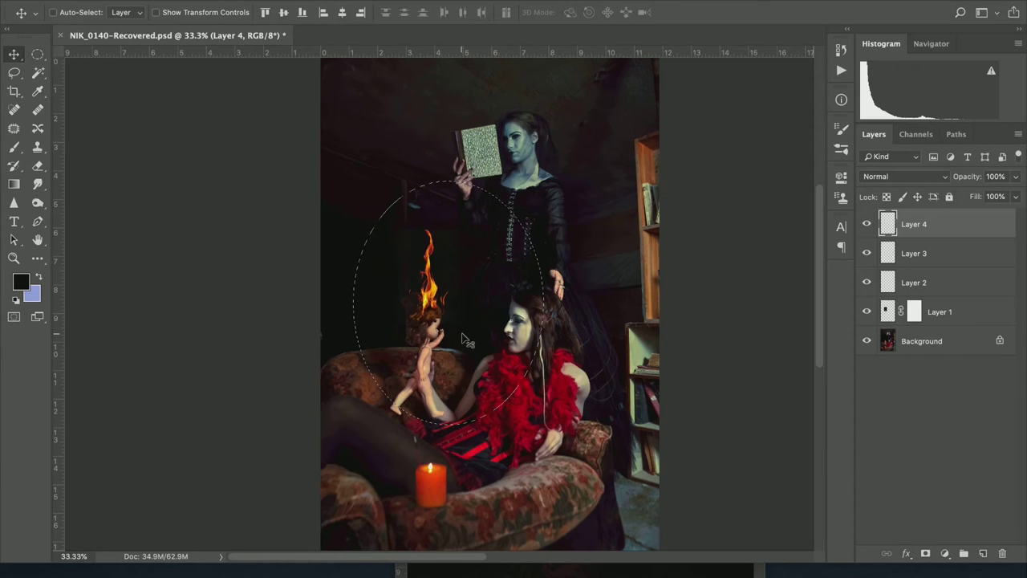
drag(470, 324, 462, 320)
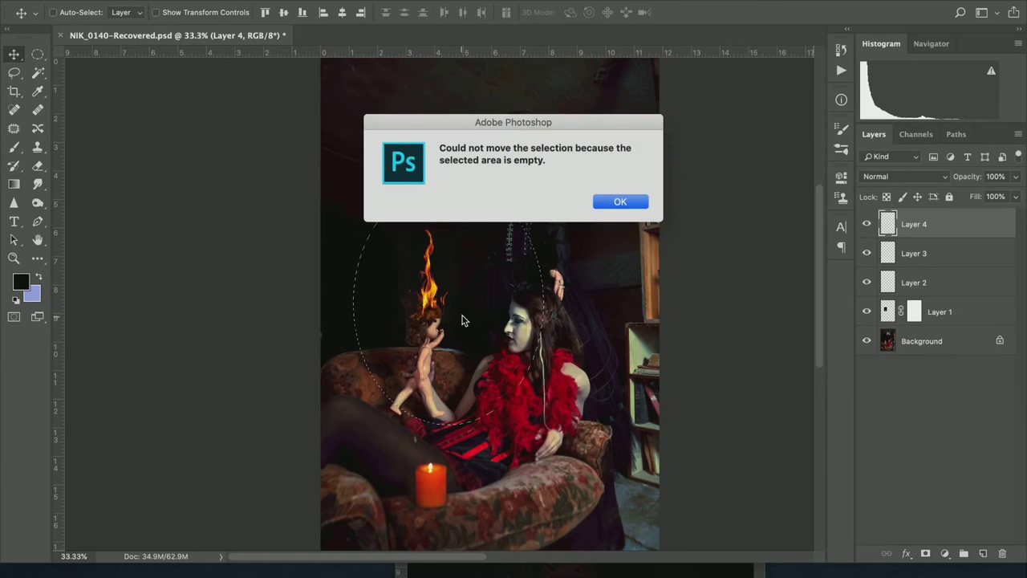
click(622, 204)
key(m)
drag(506, 296, 481, 277)
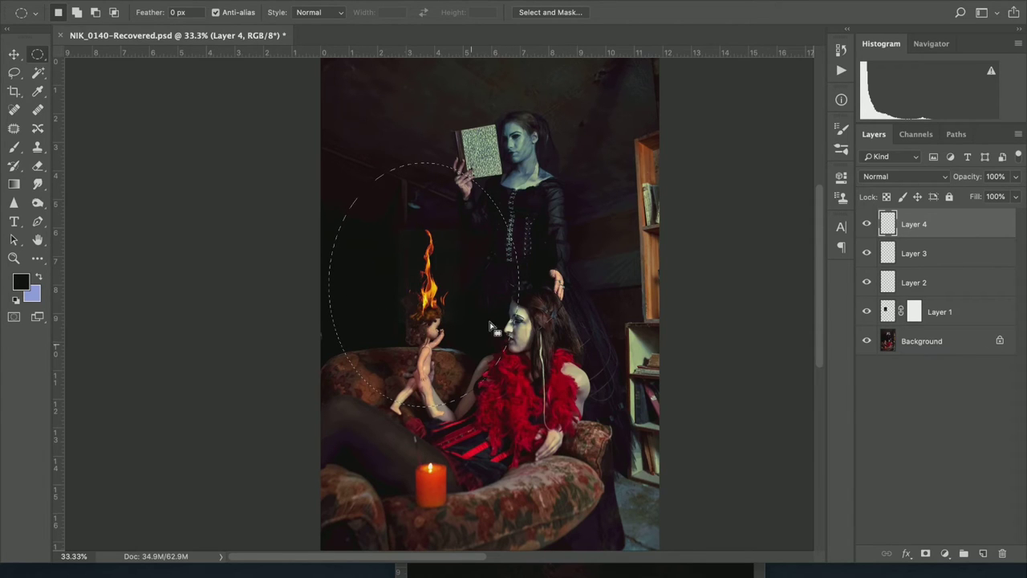
key(ctrl+plus)
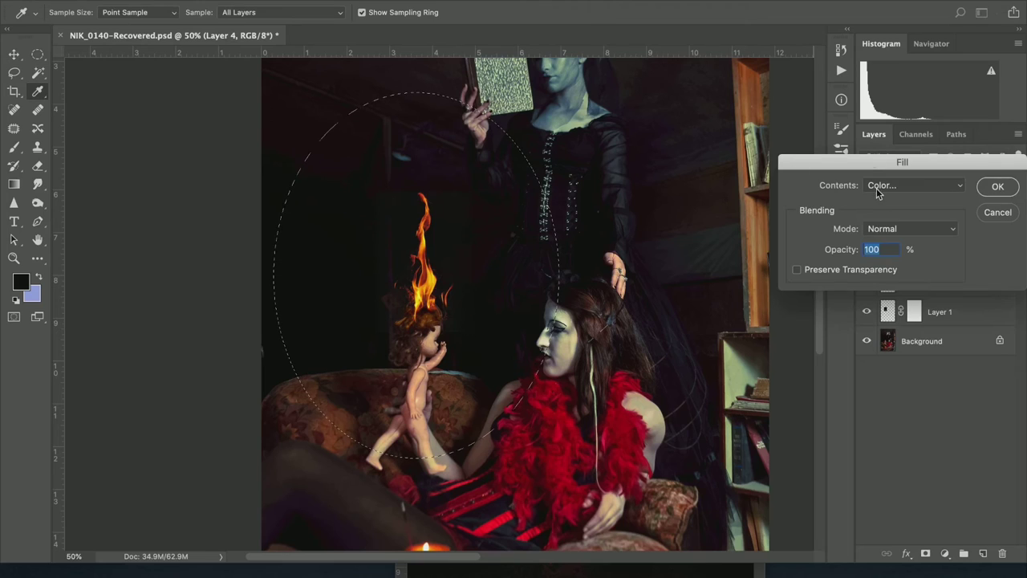
Step: Fill the oval selection with orange c59232 sampled from the flame
click(877, 187)
click(883, 185)
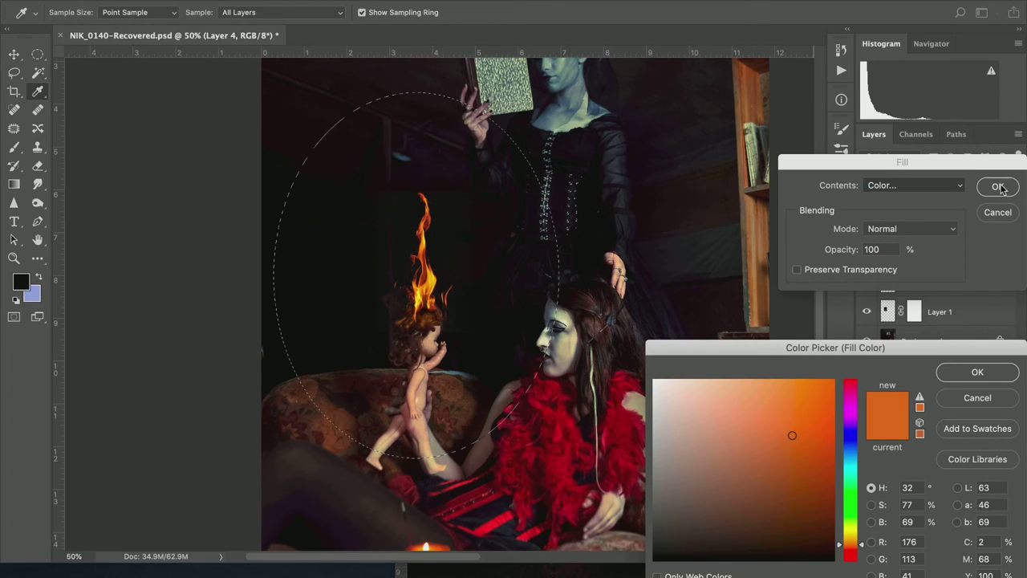
drag(824, 353, 745, 304)
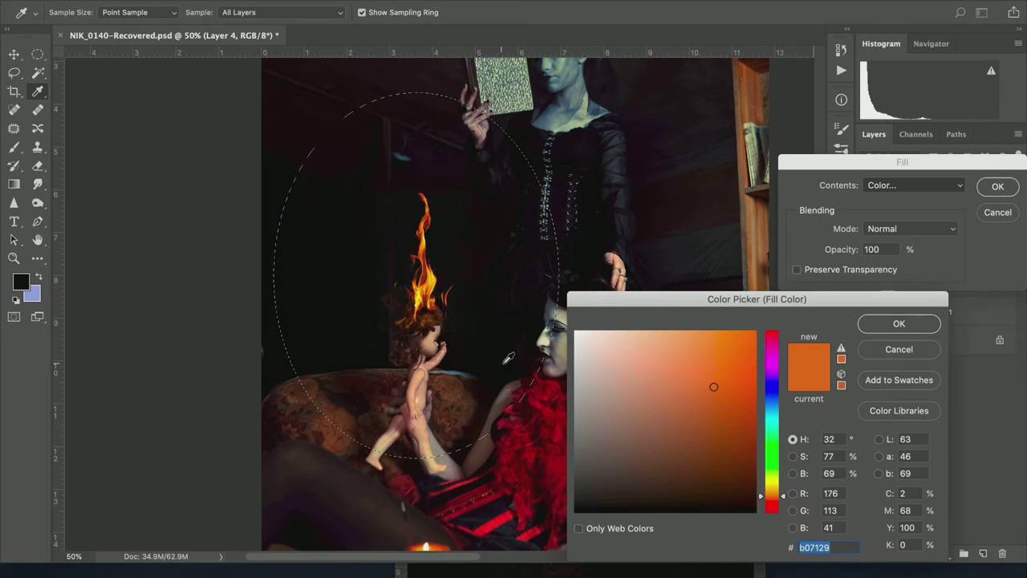
click(435, 277)
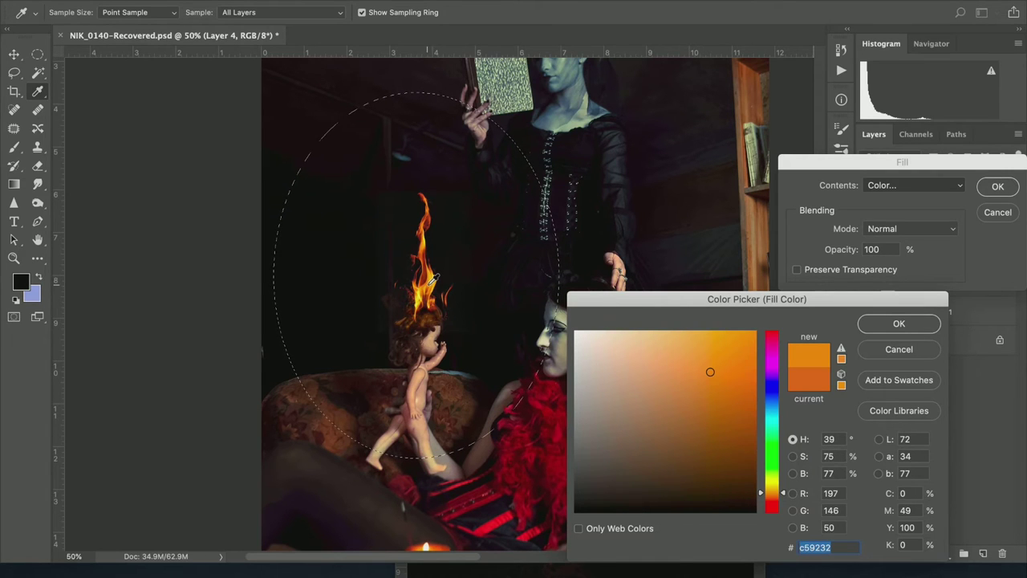
click(900, 324)
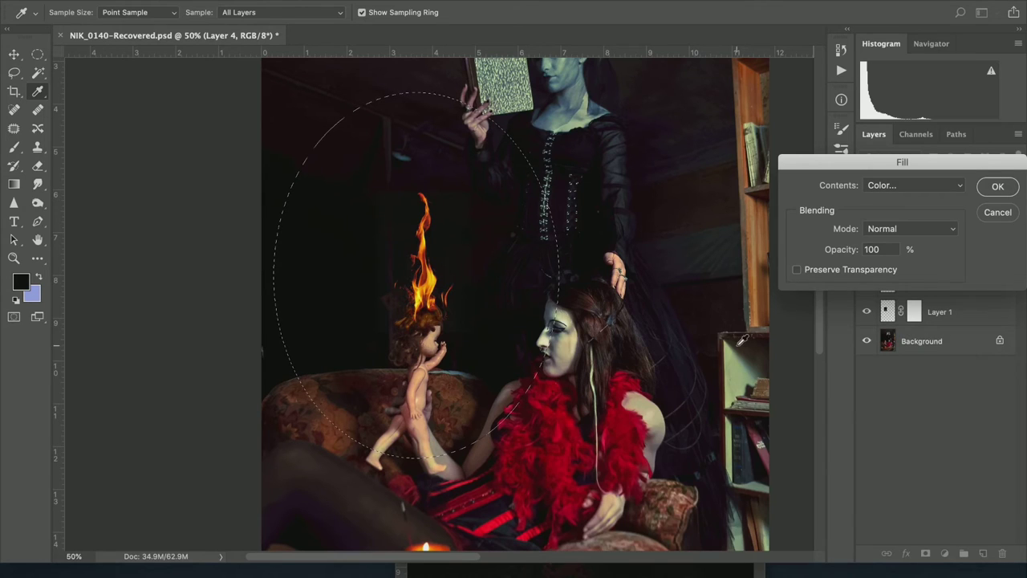
click(996, 187)
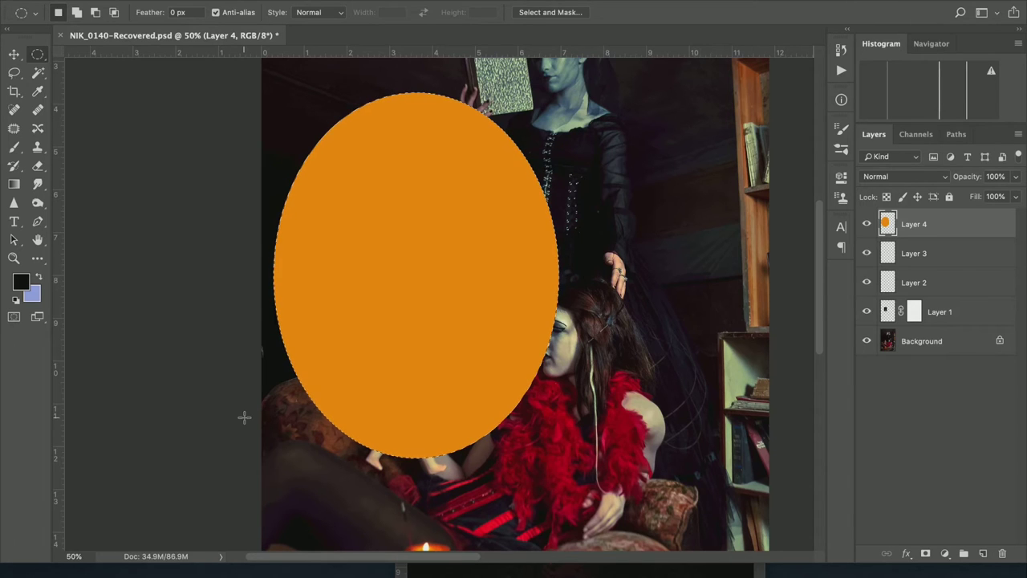
Step: Deselect the oval and set Layer 4's blend mode to Soft Light
key(ctrl+minus)
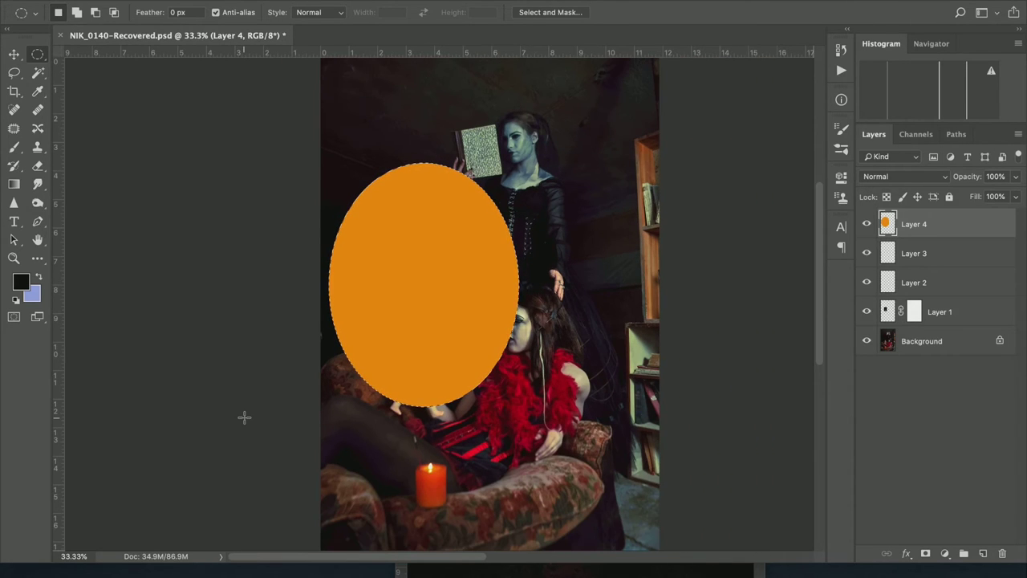
key(ctrl+d)
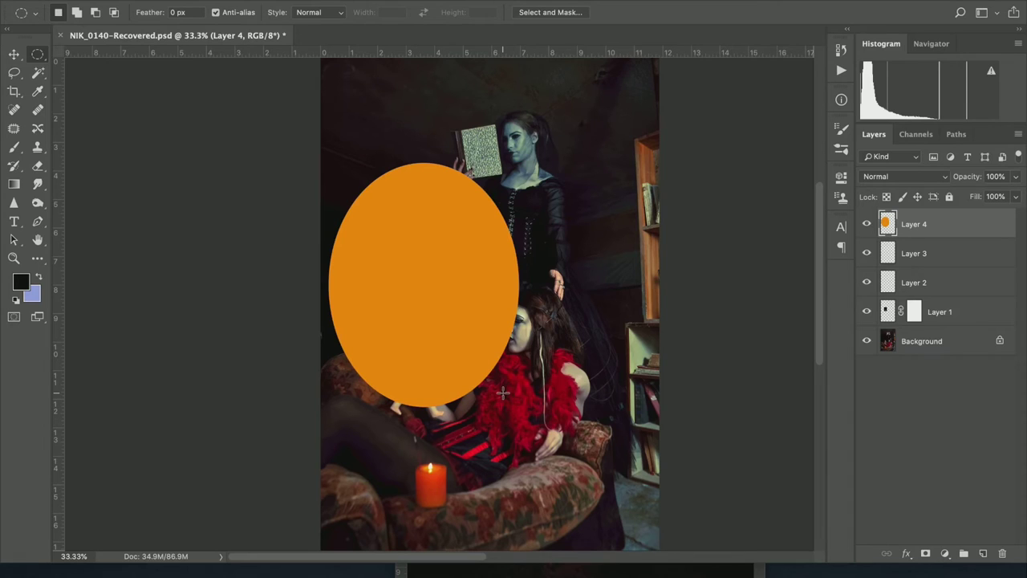
click(883, 176)
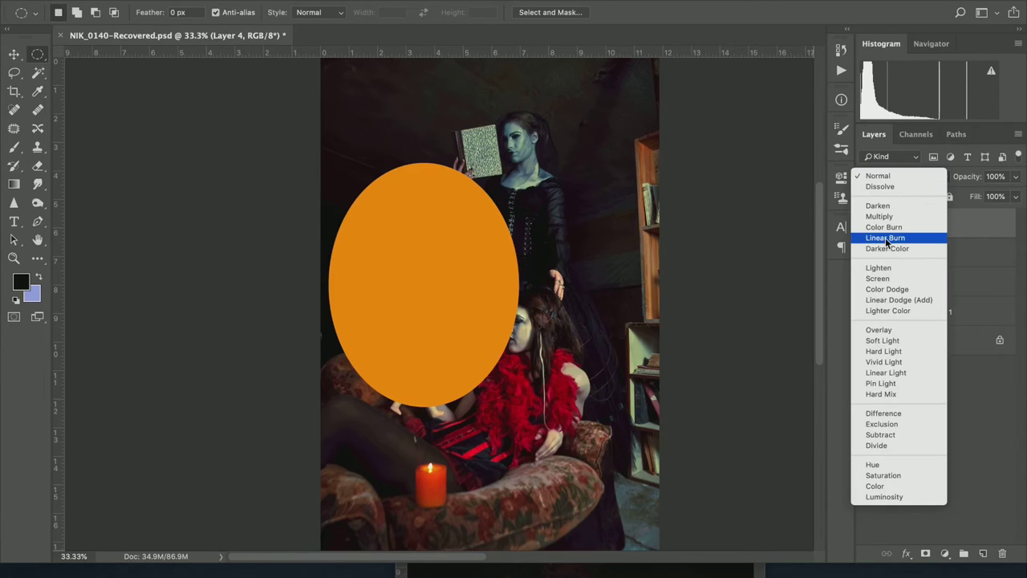
click(899, 341)
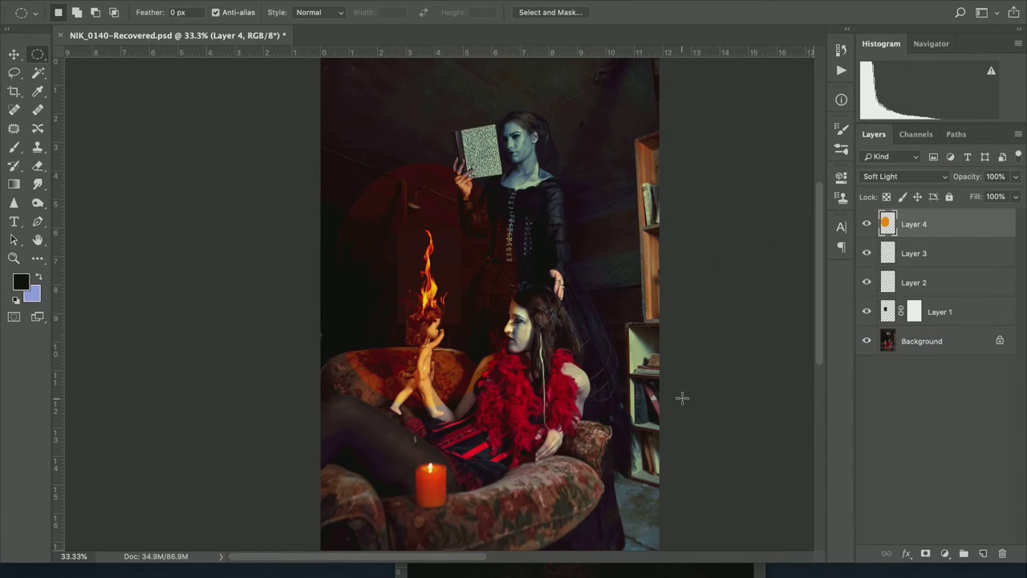
Step: Toggle Layer 4's visibility to compare the image with and without the orange glow
key(ctrl+plus)
key(ctrl+plus)
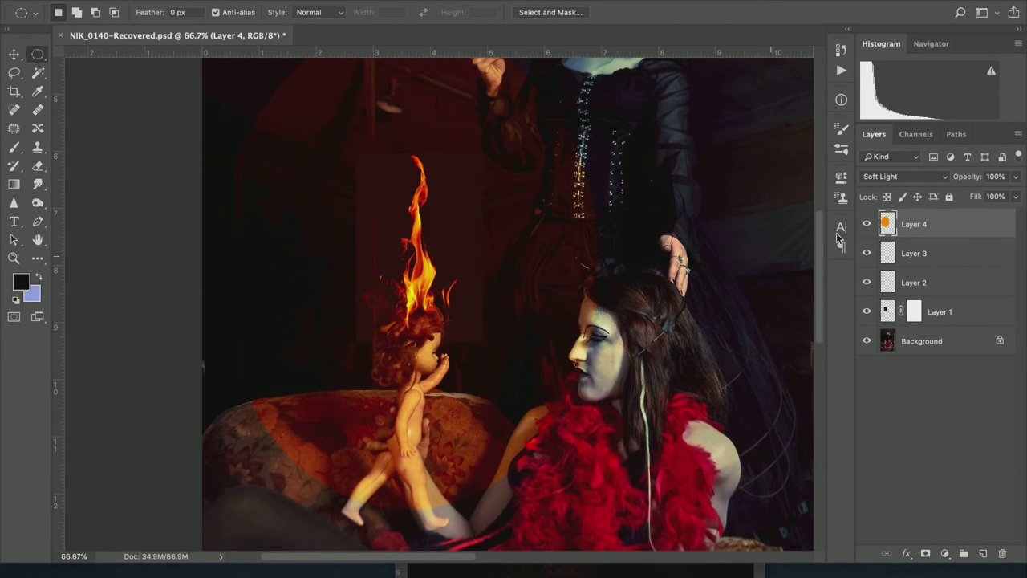
click(868, 226)
click(867, 226)
click(868, 226)
click(868, 225)
Step: Add a layer mask to Layer 4 and set a 140 px soft round brush
click(926, 553)
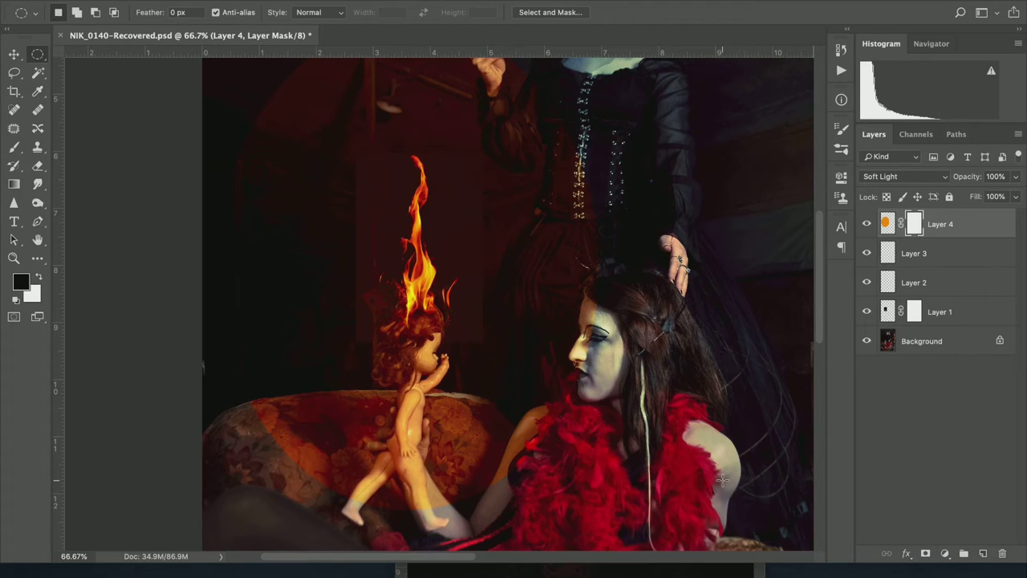
key(b)
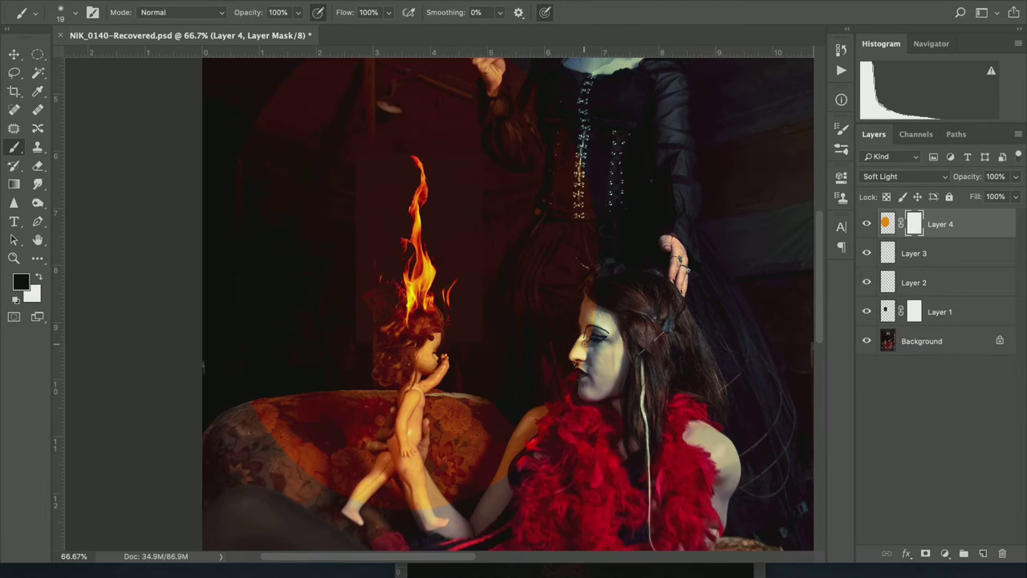
right_click(586, 346)
click(710, 376)
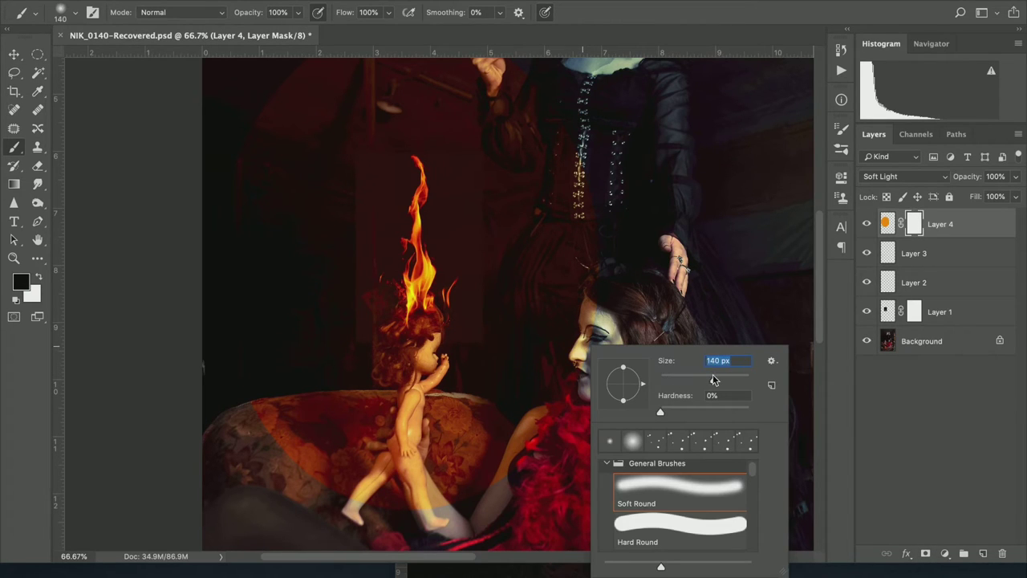
key(Return)
Step: Paint black on the mask over the dark background beside the flame and raised hand
mouse_move(476, 270)
mouse_down()
mouse_move(472, 314)
mouse_move(455, 294)
mouse_move(449, 208)
mouse_up()
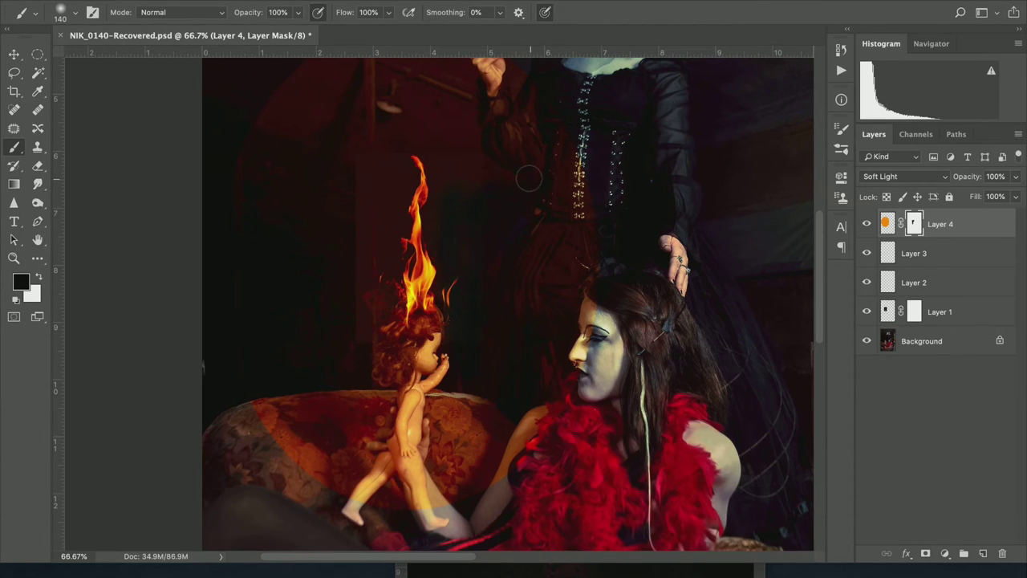
drag(463, 183, 475, 249)
key(ctrl+r)
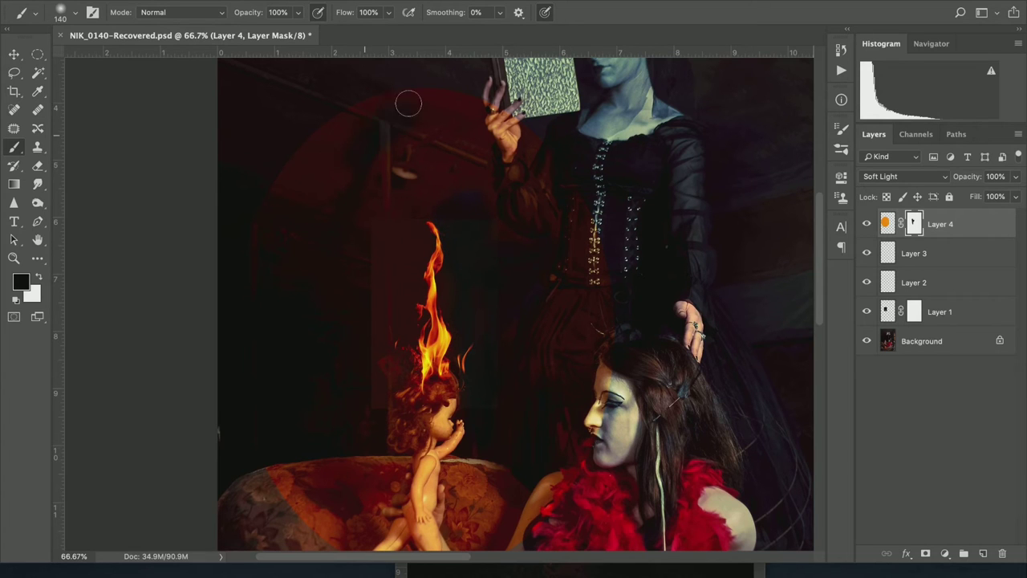
mouse_move(351, 171)
mouse_down()
mouse_move(438, 143)
mouse_move(444, 161)
mouse_move(432, 195)
mouse_move(455, 191)
mouse_move(463, 152)
mouse_move(474, 188)
mouse_move(462, 108)
mouse_move(433, 109)
mouse_move(416, 93)
mouse_move(410, 149)
mouse_move(384, 192)
mouse_move(304, 211)
mouse_move(284, 179)
mouse_move(312, 141)
mouse_move(276, 210)
mouse_move(350, 195)
mouse_move(342, 239)
mouse_move(368, 239)
mouse_move(397, 206)
mouse_move(393, 264)
mouse_move(371, 324)
mouse_move(379, 340)
mouse_move(407, 228)
mouse_move(363, 419)
mouse_move(339, 438)
mouse_move(252, 462)
mouse_move(238, 448)
mouse_move(245, 414)
mouse_move(290, 362)
mouse_move(290, 311)
mouse_move(342, 253)
mouse_move(306, 237)
mouse_move(331, 297)
mouse_move(365, 287)
mouse_move(380, 214)
mouse_move(369, 210)
mouse_move(368, 227)
mouse_move(469, 209)
mouse_move(530, 237)
mouse_move(503, 243)
mouse_move(470, 210)
mouse_up()
key(ctrl+minus)
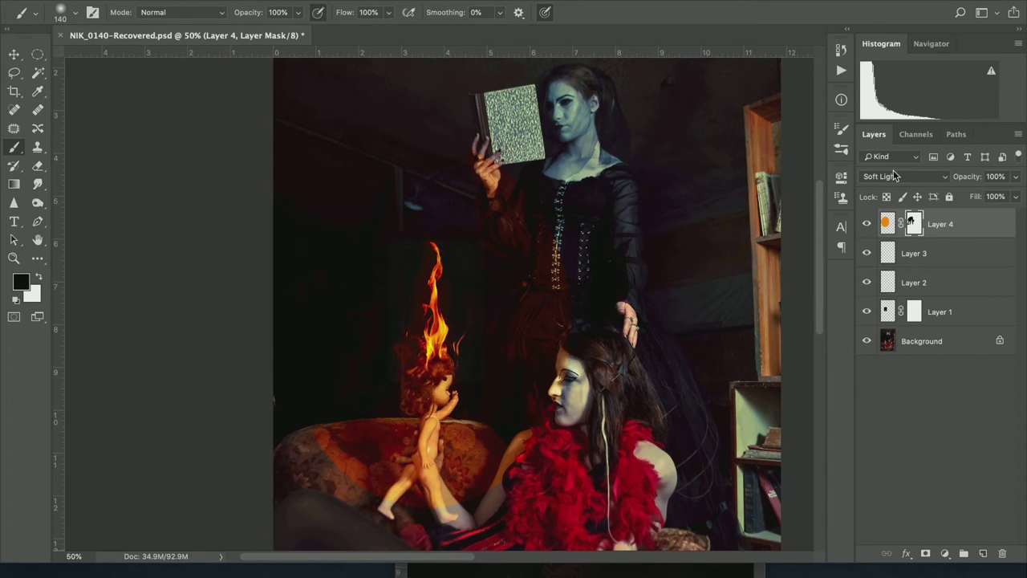
Step: Apply an 8.2 pixel Gaussian Blur to Layer 4's colour pixels
click(887, 224)
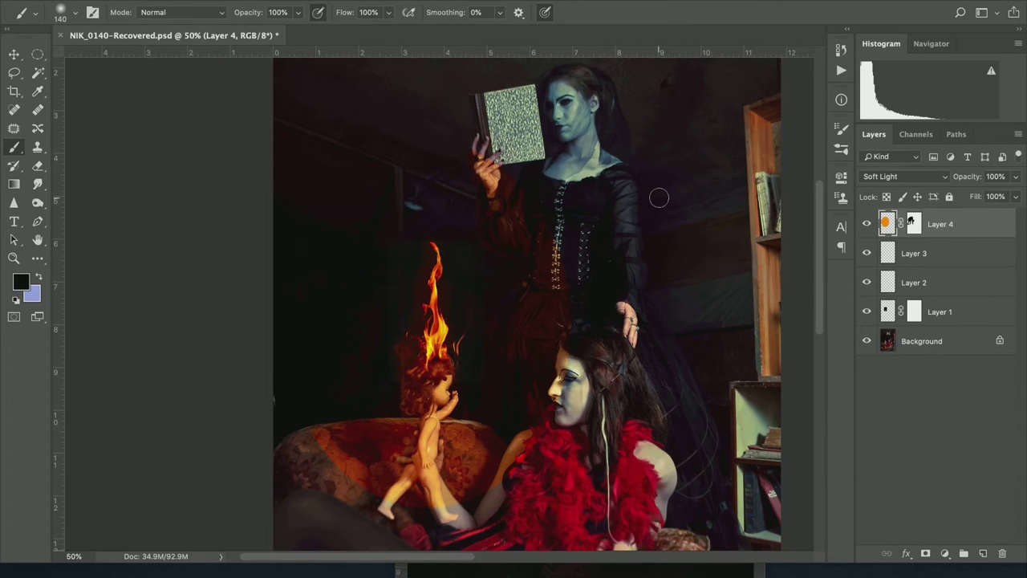
key(v)
click(357, 0)
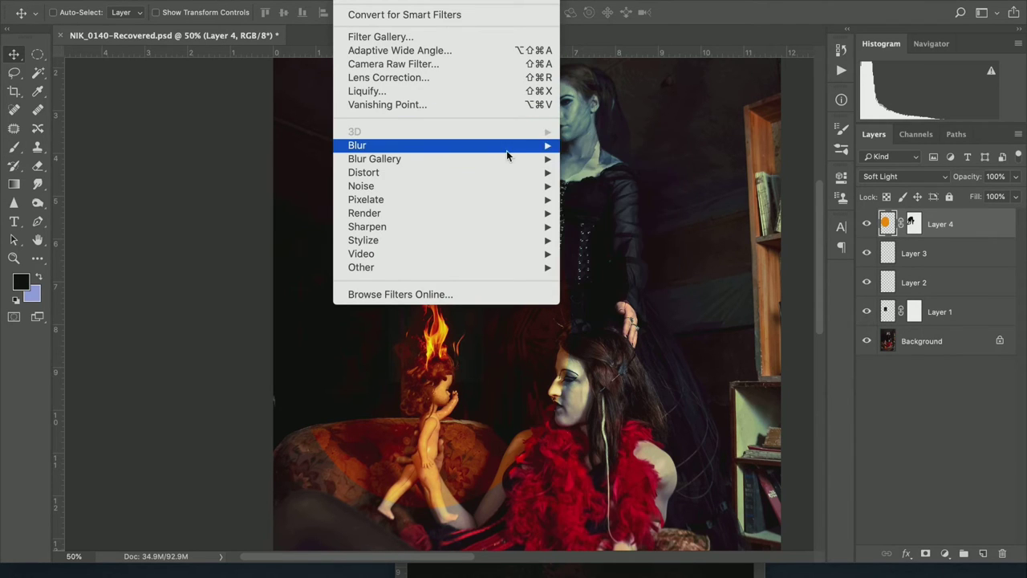
mouse_move(554, 145)
click(614, 199)
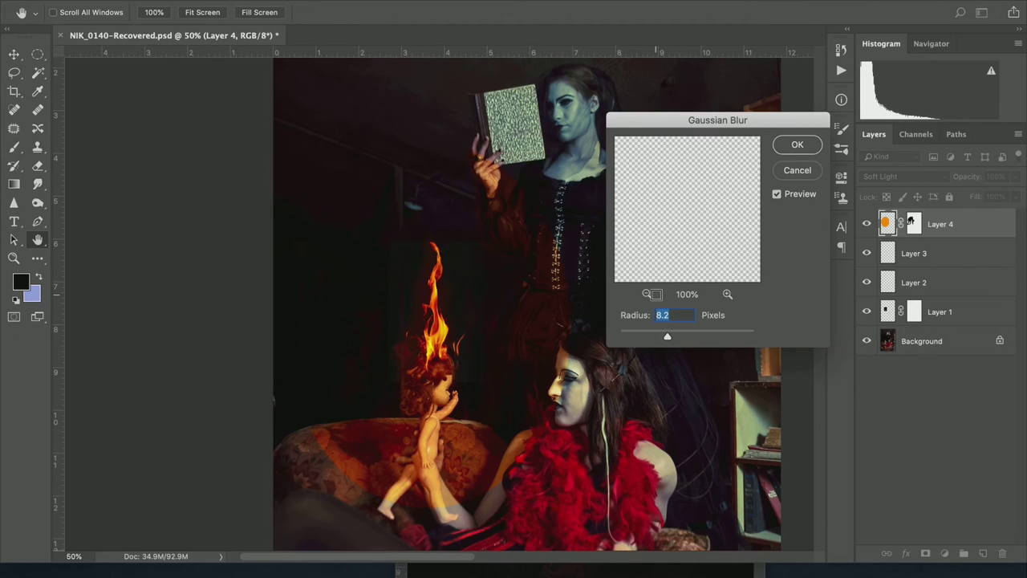
click(797, 148)
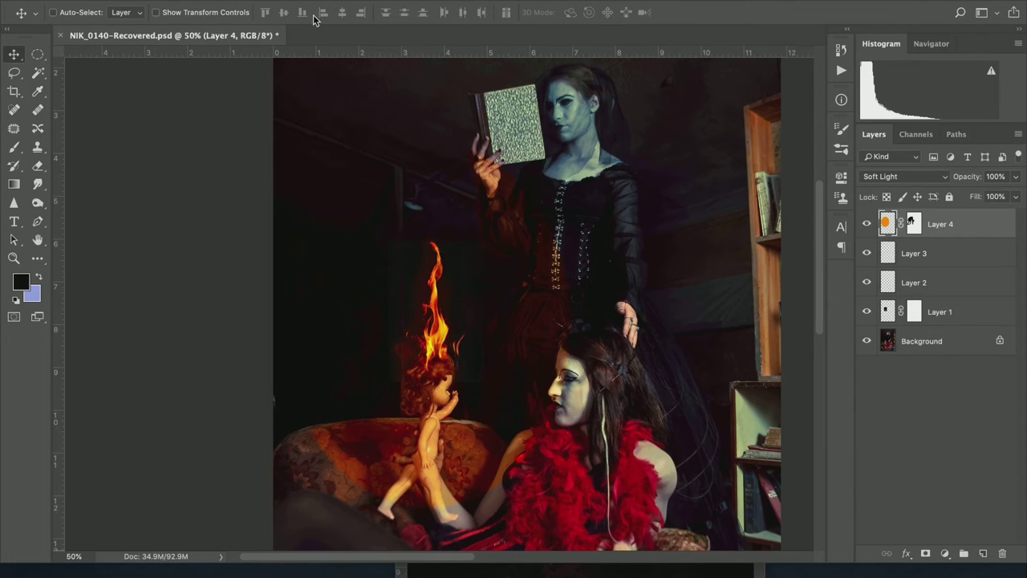
Step: Blur Layer 4 again at a 94.2 pixel radius, then retarget its mask for brushing
click(353, 1)
mouse_move(401, 148)
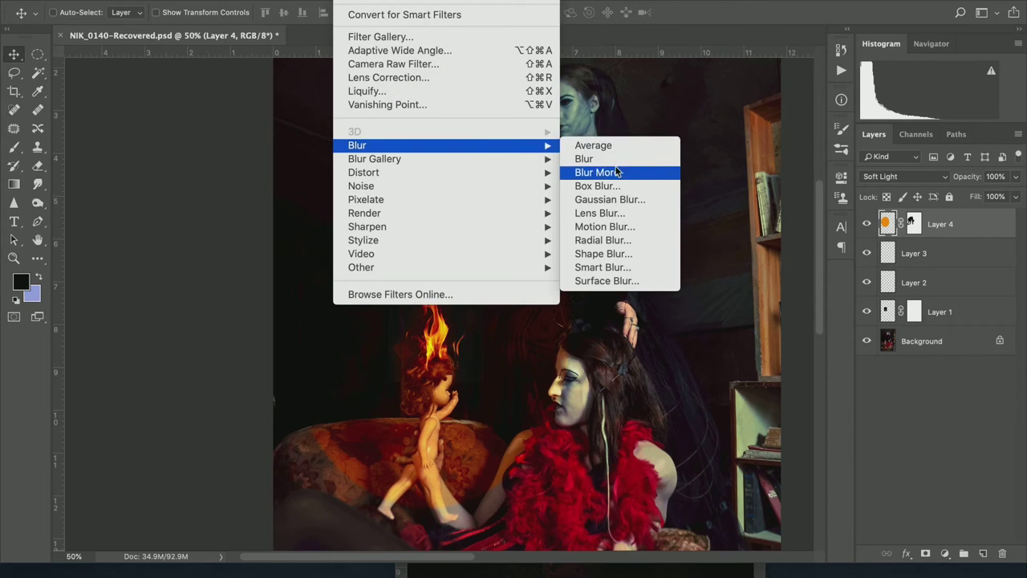
click(598, 201)
drag(667, 335, 705, 337)
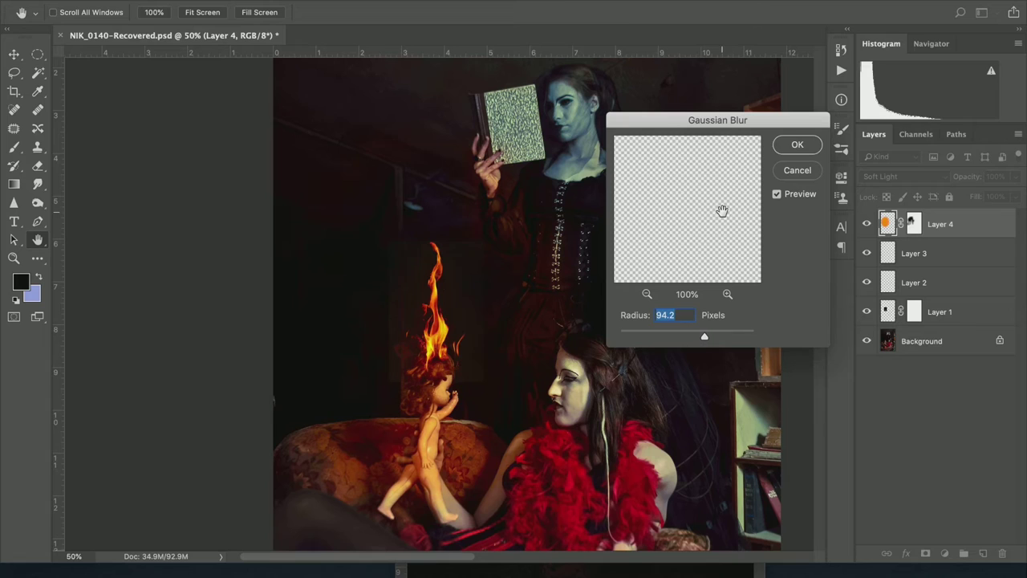
click(793, 145)
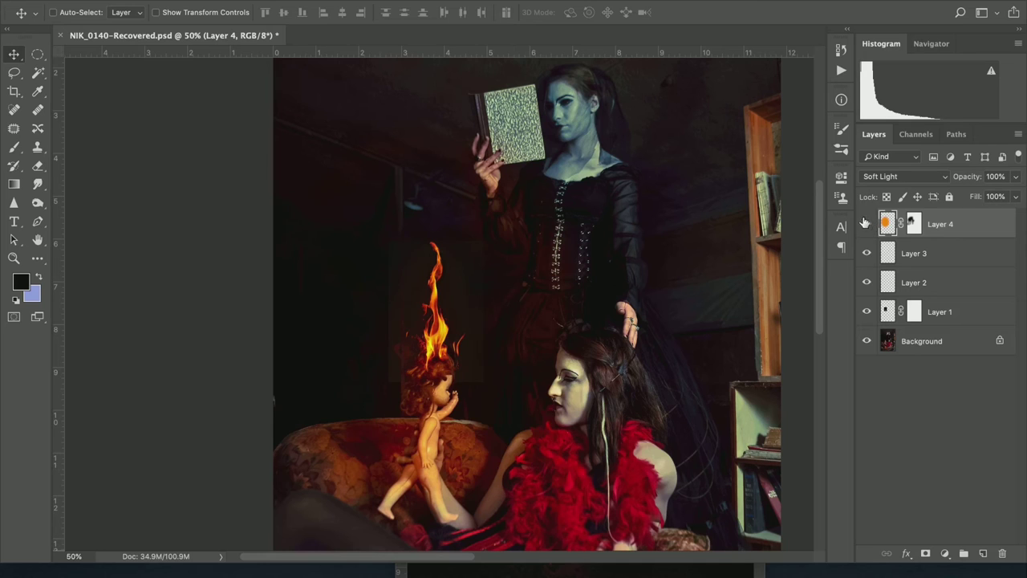
click(913, 225)
key(b)
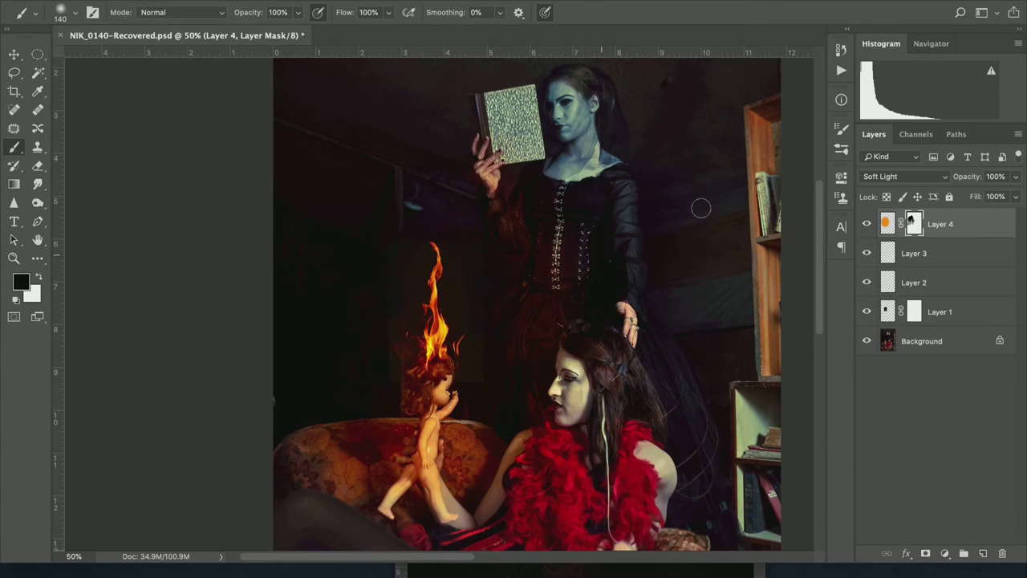
Step: Compare Layer 4 on and off, then shrink the soft brush to 47 px
click(867, 224)
click(866, 226)
click(867, 225)
click(867, 226)
right_click(526, 188)
drag(637, 227, 624, 224)
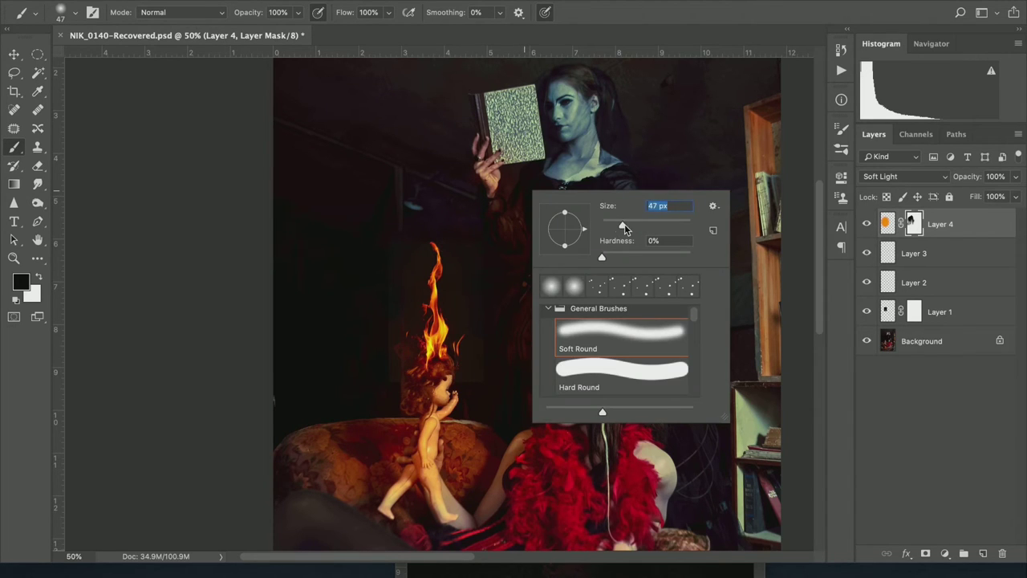
click(504, 194)
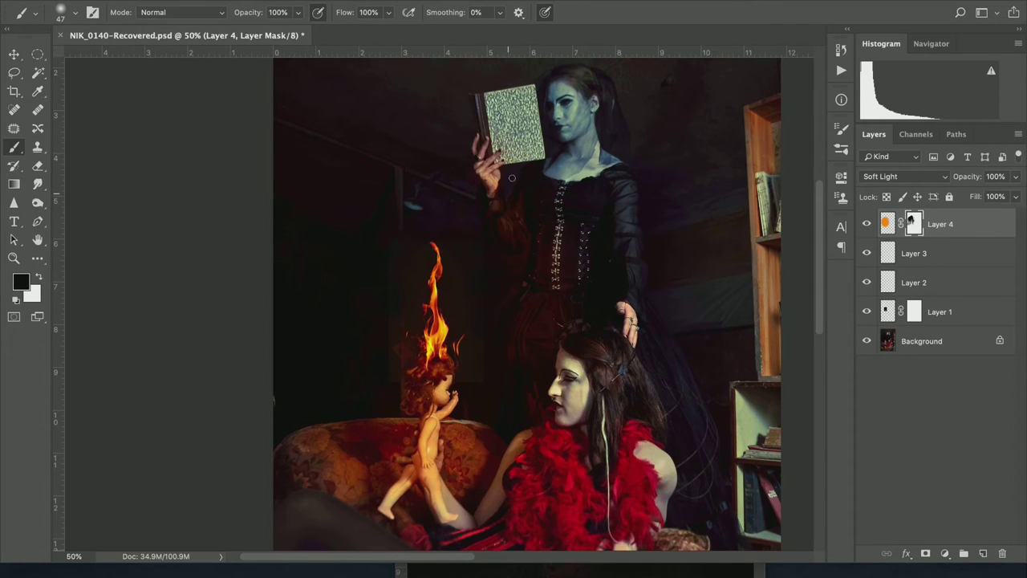
Step: Toggle Layer 4's visibility again to compare the image with and without the glow
click(867, 226)
click(867, 226)
click(866, 226)
click(867, 227)
click(867, 226)
click(866, 226)
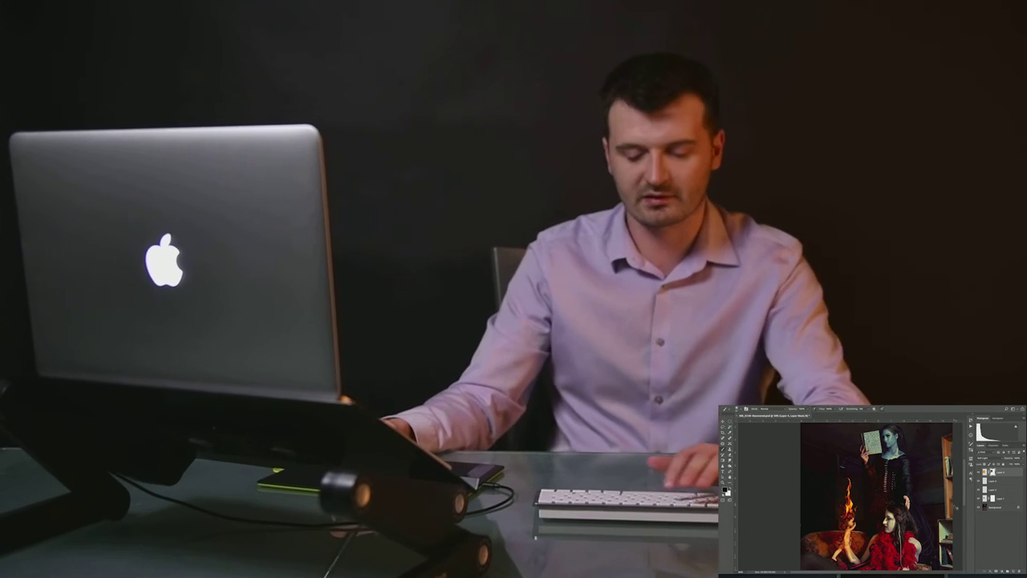
key(super+plus)
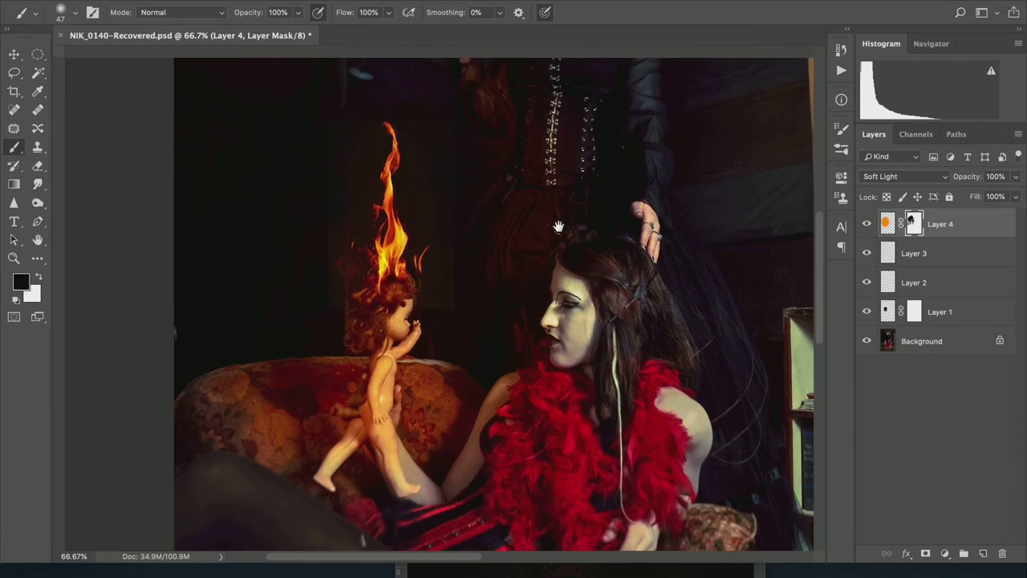
scroll(556, 220, down, 2)
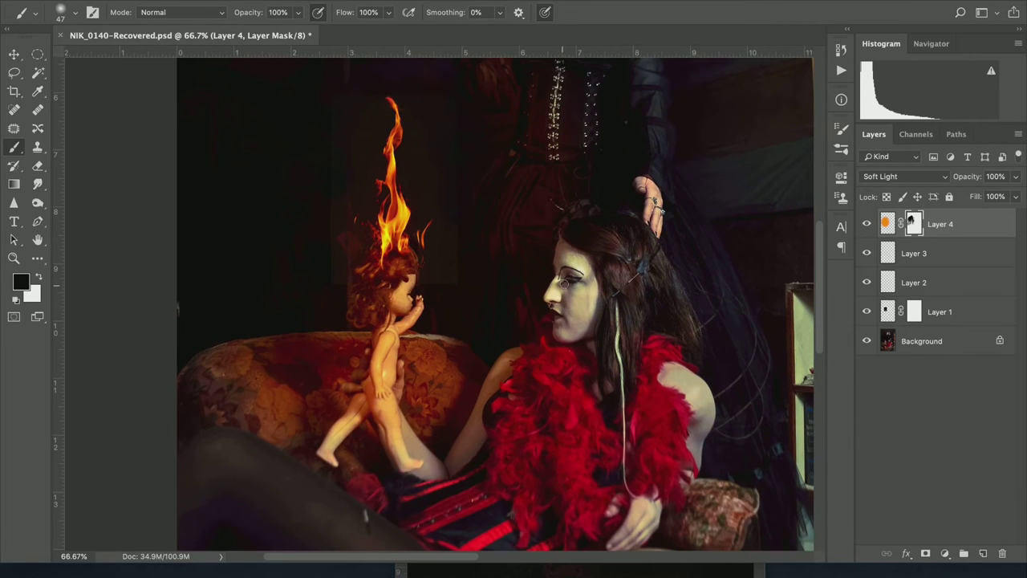
key(super+plus)
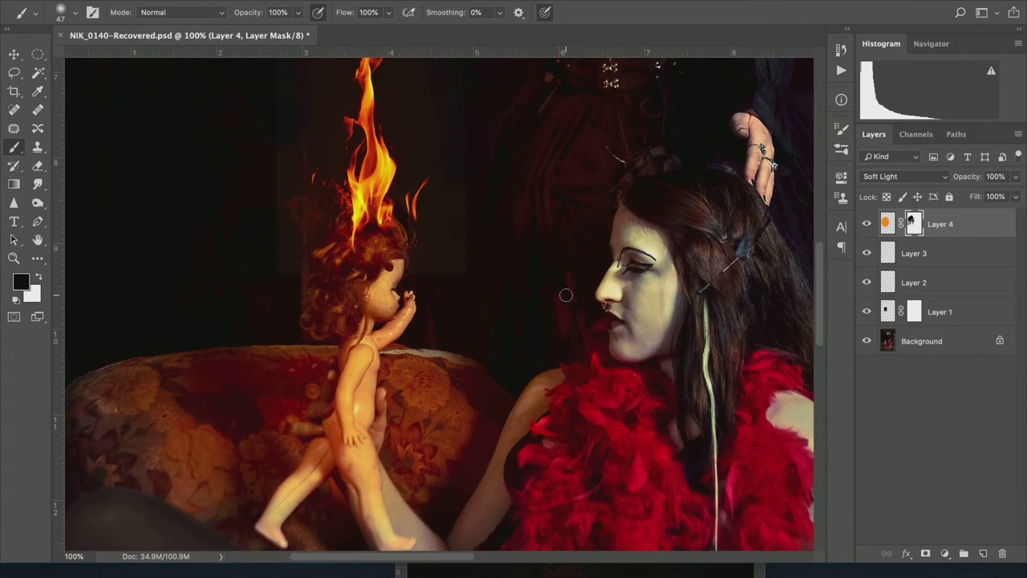
key(super+minus)
key(super+minus)
key(super+minus)
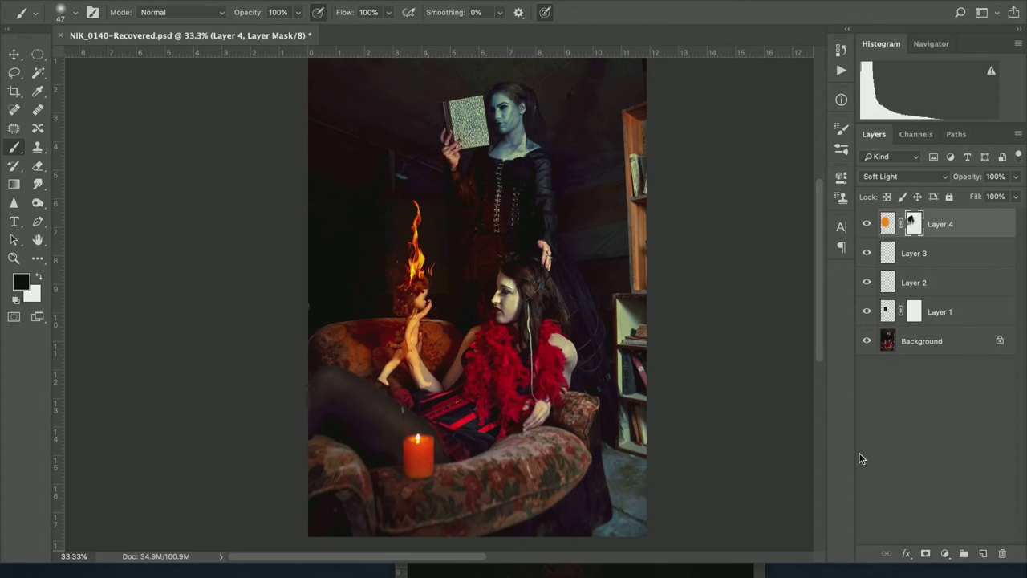
Step: Add a new empty layer above Layer 4 and zoom to 100% on the flame and face
click(983, 553)
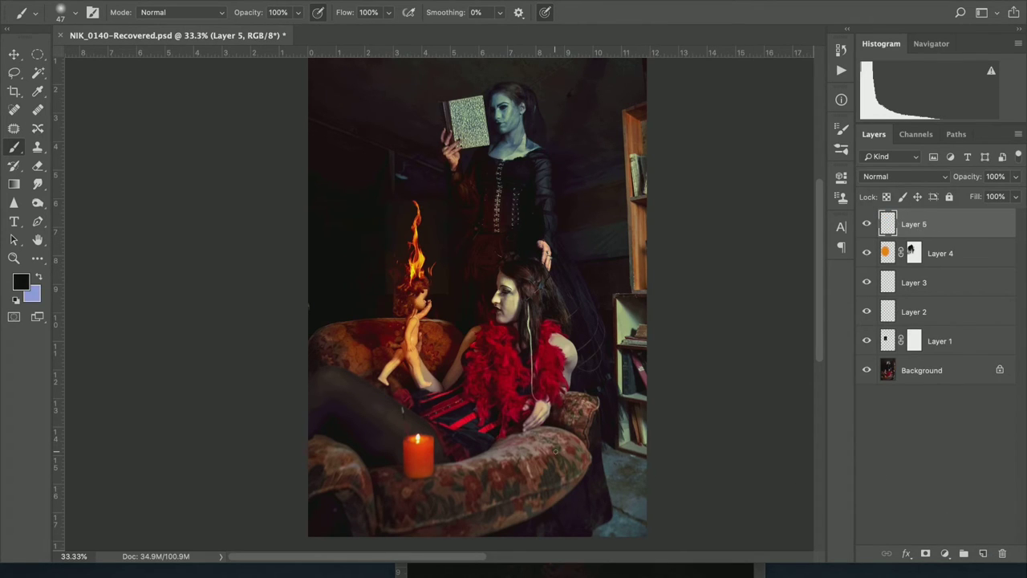
key(super+plus)
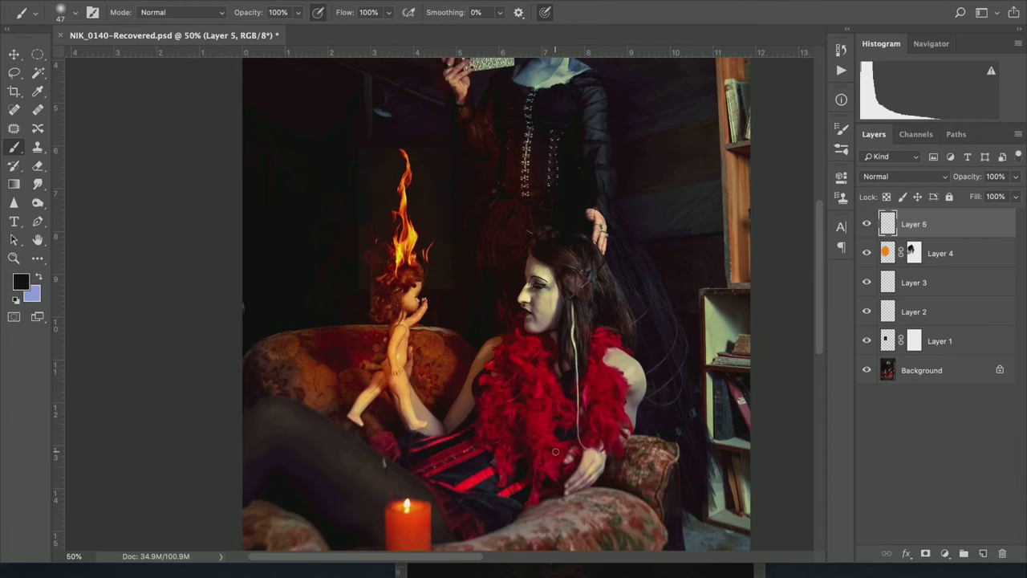
drag(489, 304, 479, 393)
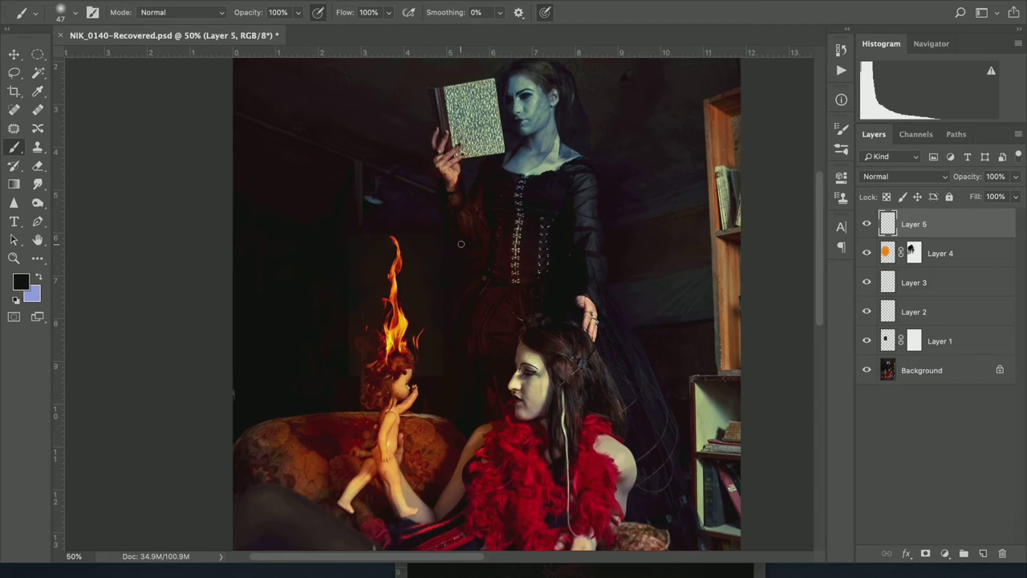
key(ctrl+plus)
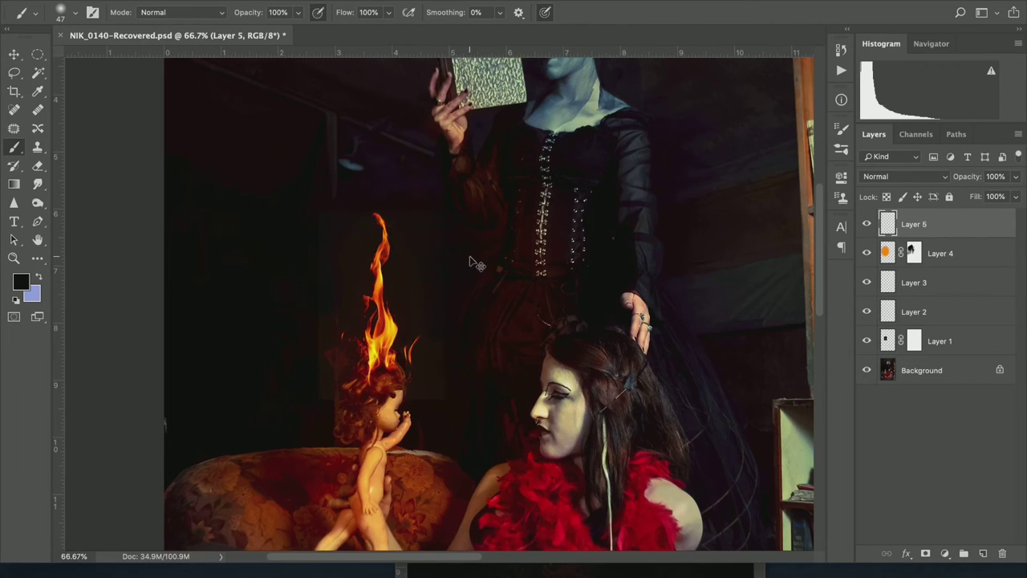
key(ctrl+plus)
drag(486, 356, 488, 291)
key(ctrl+r)
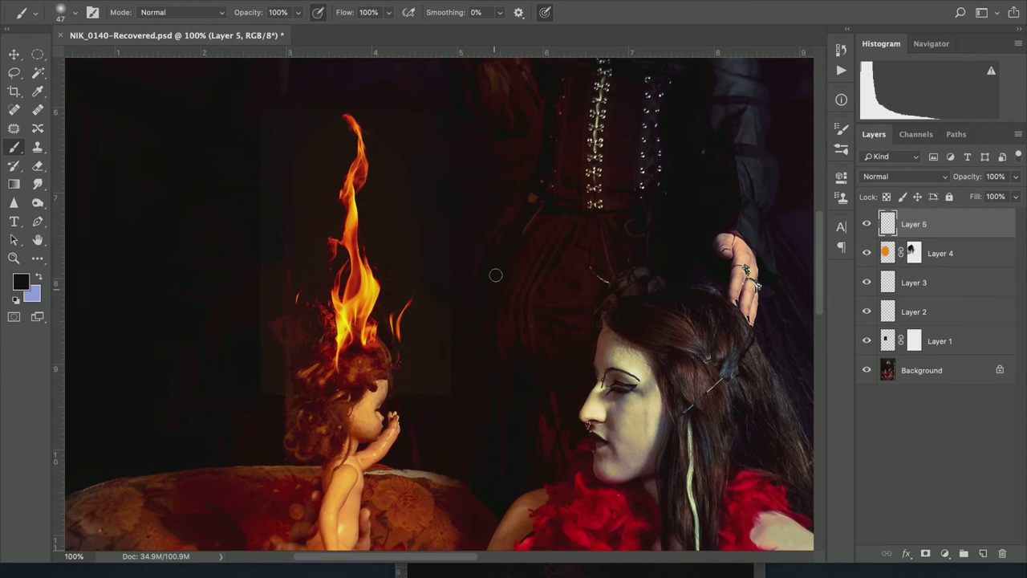
scroll(480, 376, down, 3)
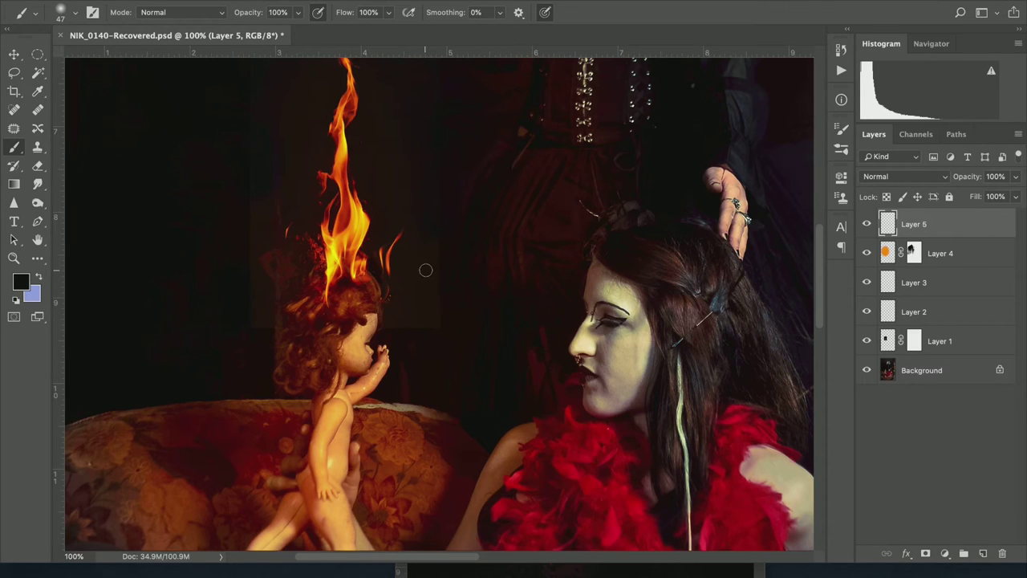
Step: Sample the flame's orange as the painting colour
alt+click(368, 219)
drag(471, 281, 354, 240)
alt+click(361, 228)
alt+click(353, 225)
alt+click(353, 222)
alt+click(363, 229)
Step: Set the brush to 17 px and paint a small orange test dab near the dress
key(ctrl+plus)
drag(532, 291, 501, 402)
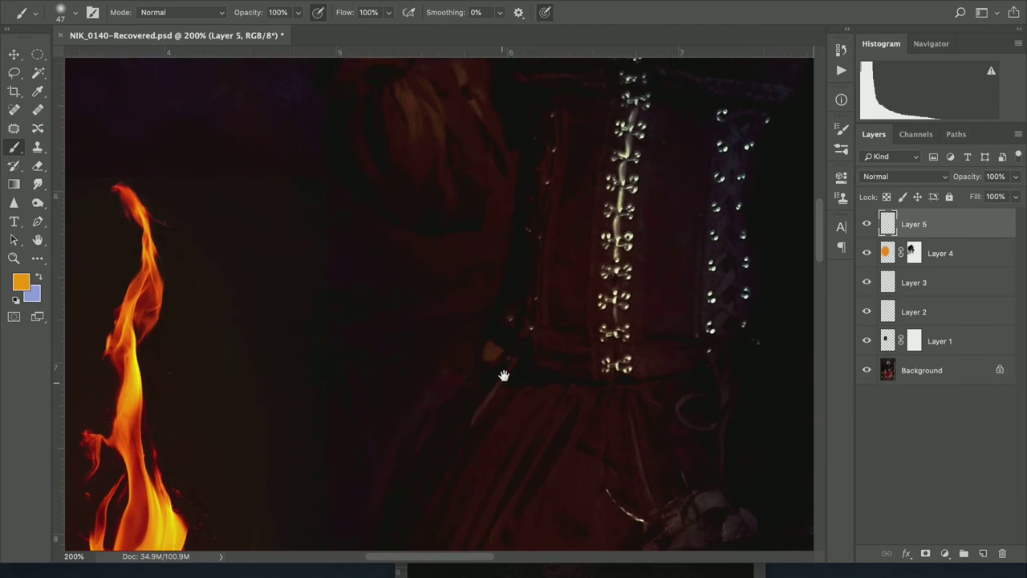
key(ctrl+r)
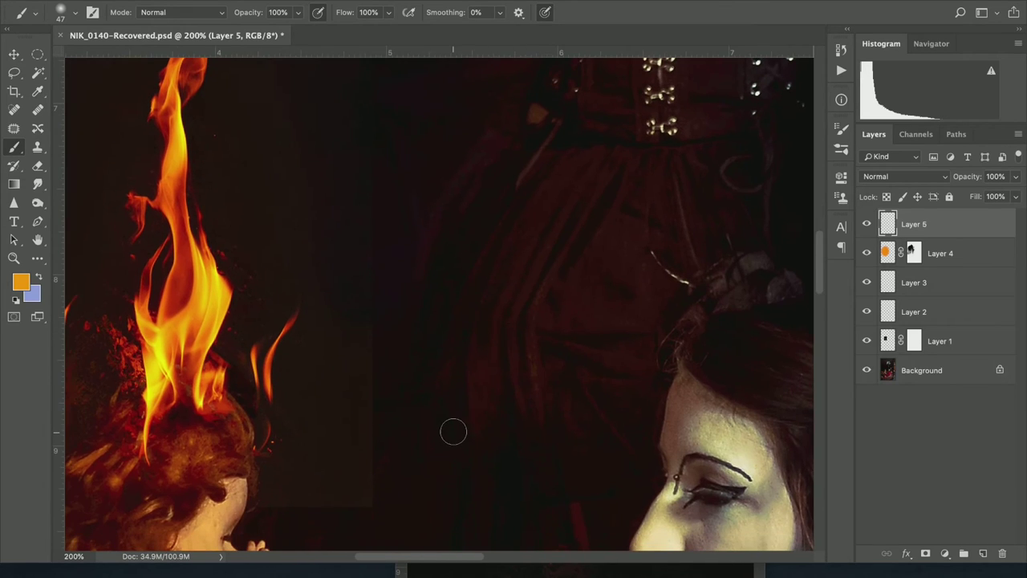
right_click(450, 440)
drag(545, 411, 535, 413)
key(Return)
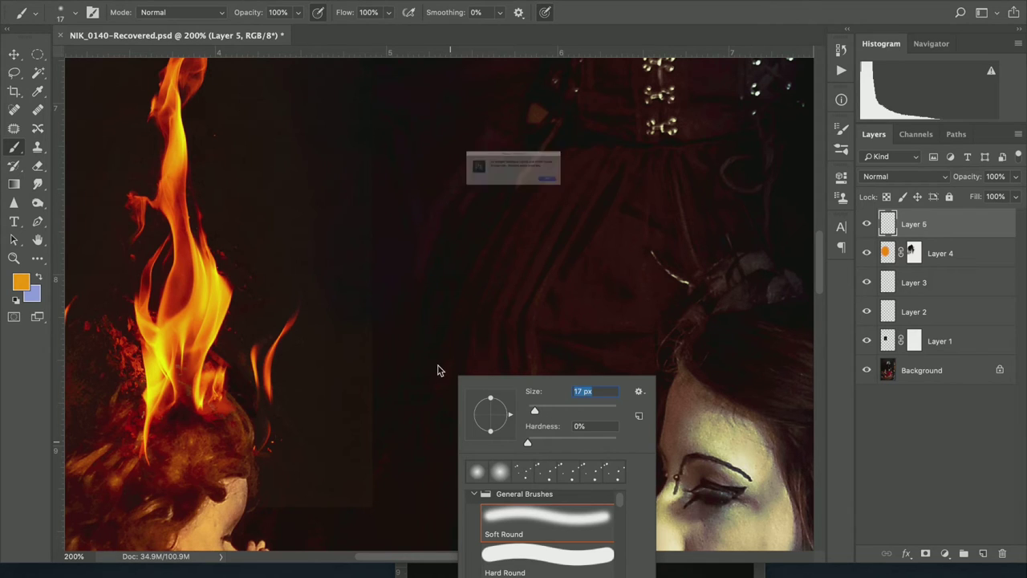
click(618, 201)
click(438, 366)
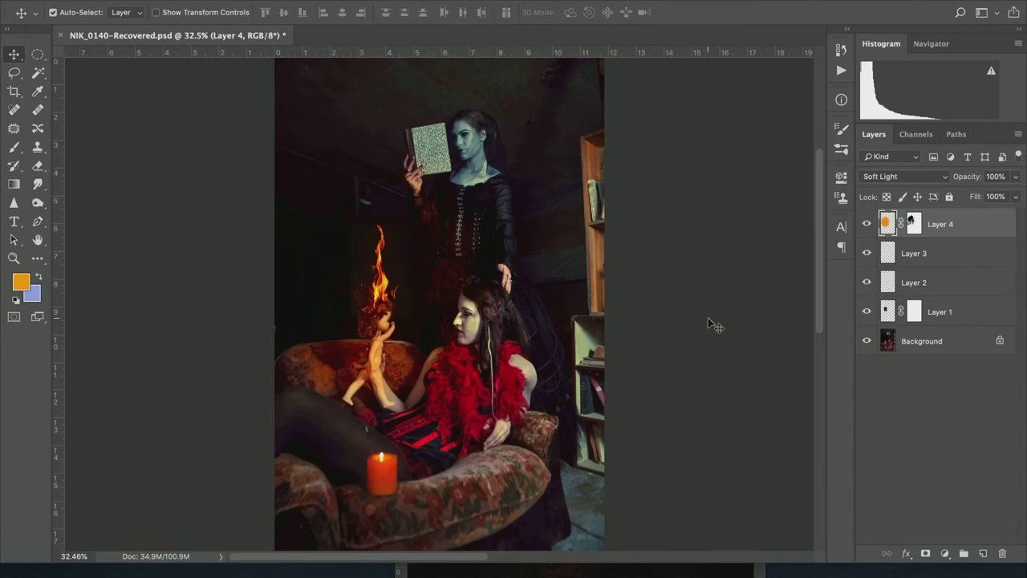
Step: Hide and show Layers 1–4 together to compare, then add a Curves adjustment layer
shift+click(972, 313)
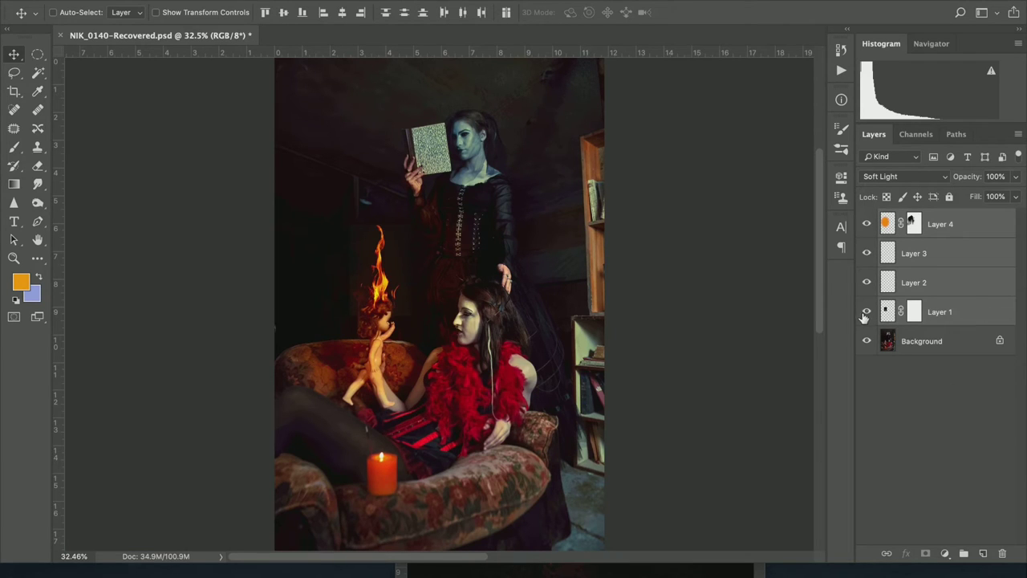
drag(867, 313, 865, 225)
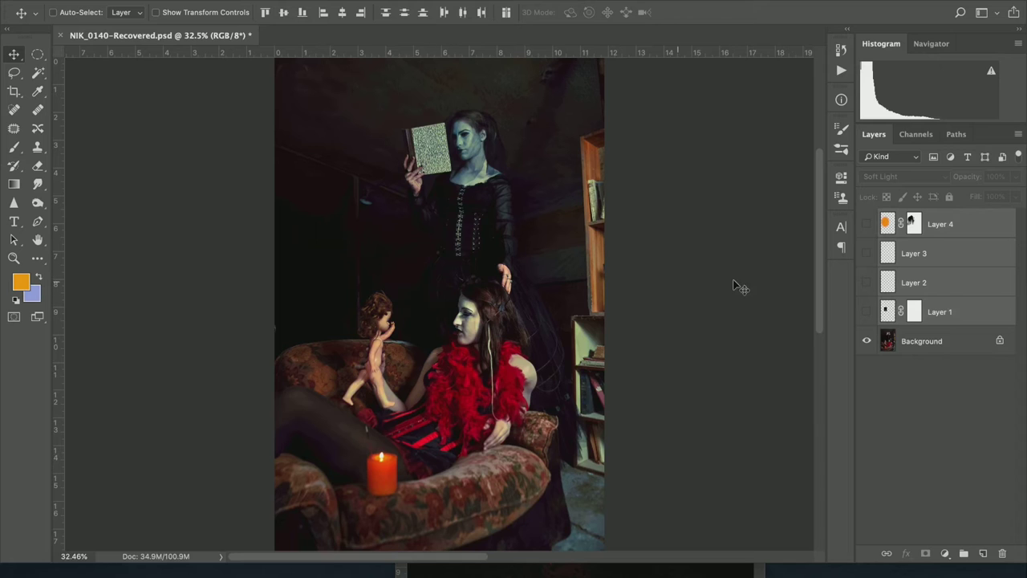
drag(867, 313, 866, 228)
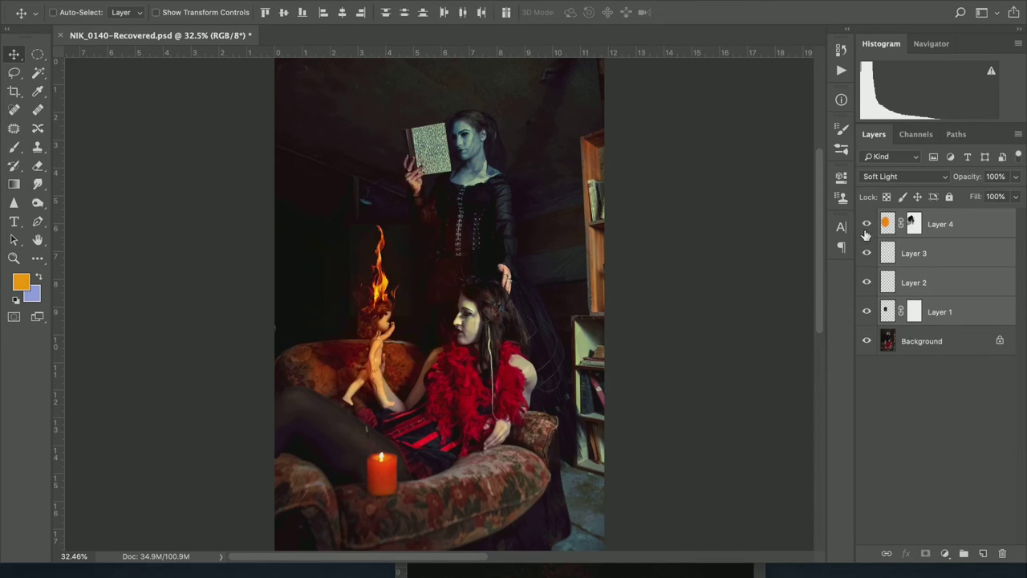
click(964, 465)
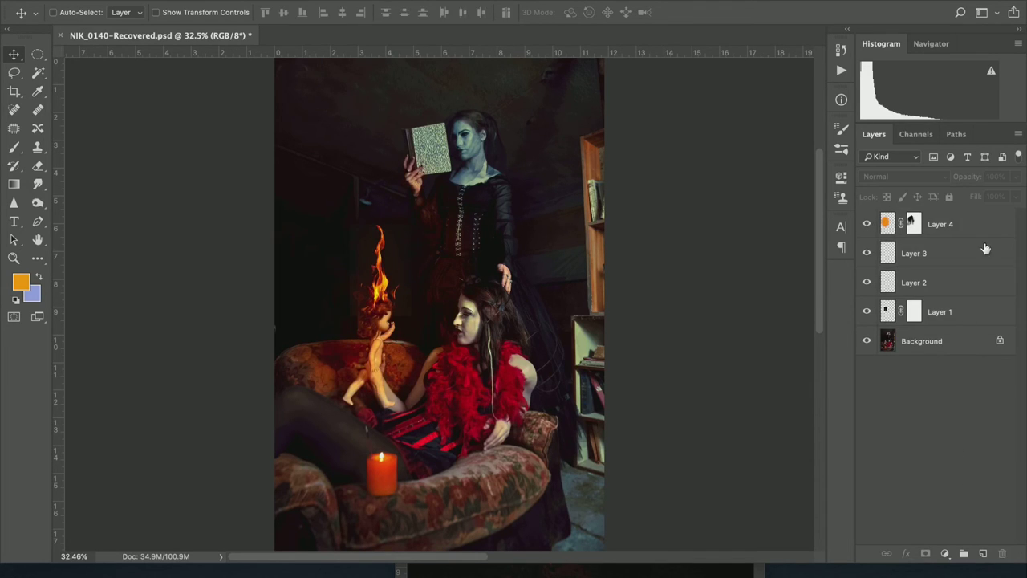
click(945, 553)
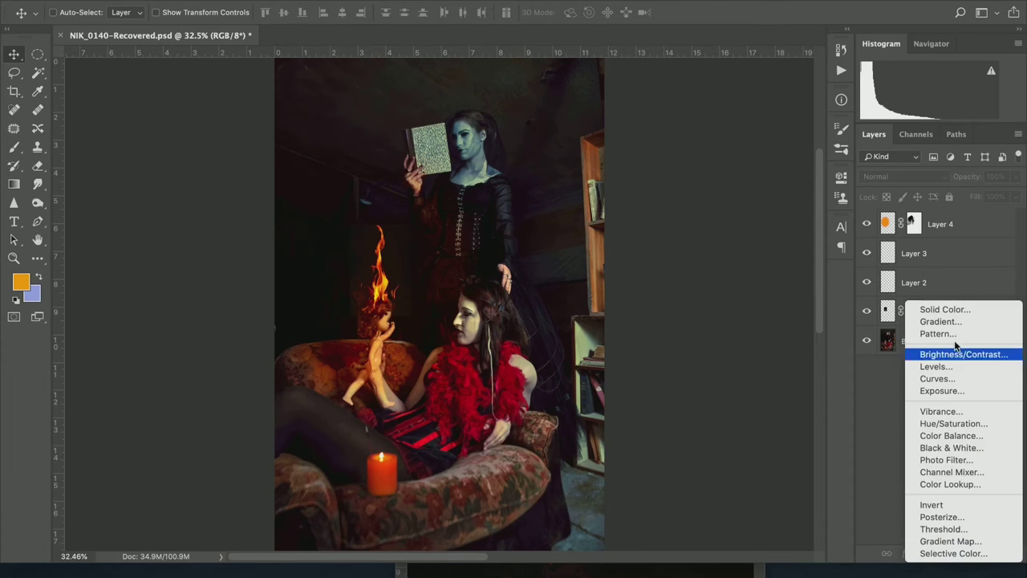
click(952, 384)
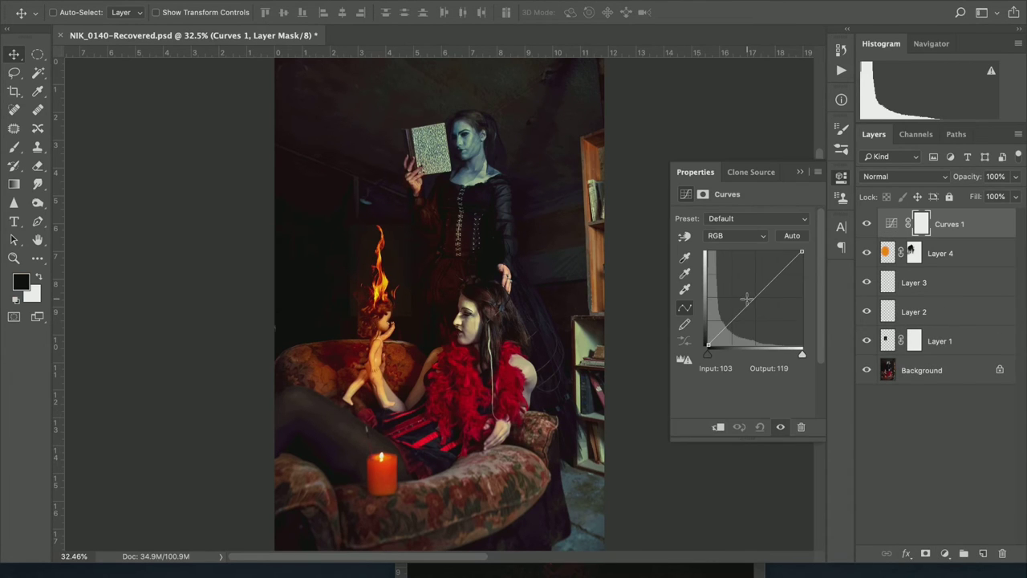
Step: Raise the Curves 1 midtone point to map input 79 to output 149, brightening the composite
drag(751, 298, 743, 295)
scroll(585, 321, up, 1)
key(ctrl+plus)
key(ctrl+plus)
key(ctrl+plus)
key(ctrl+plus)
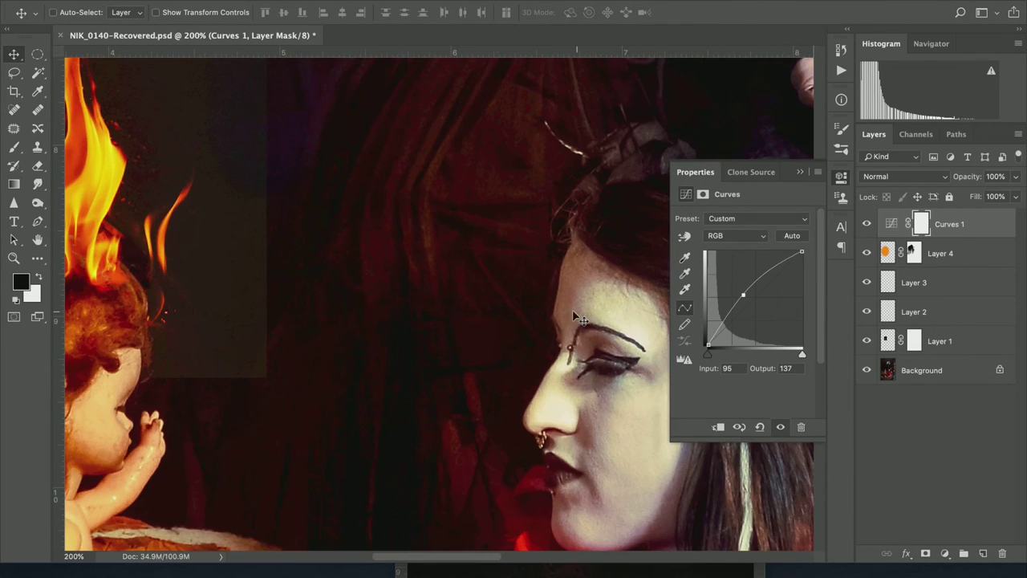
drag(326, 346, 380, 361)
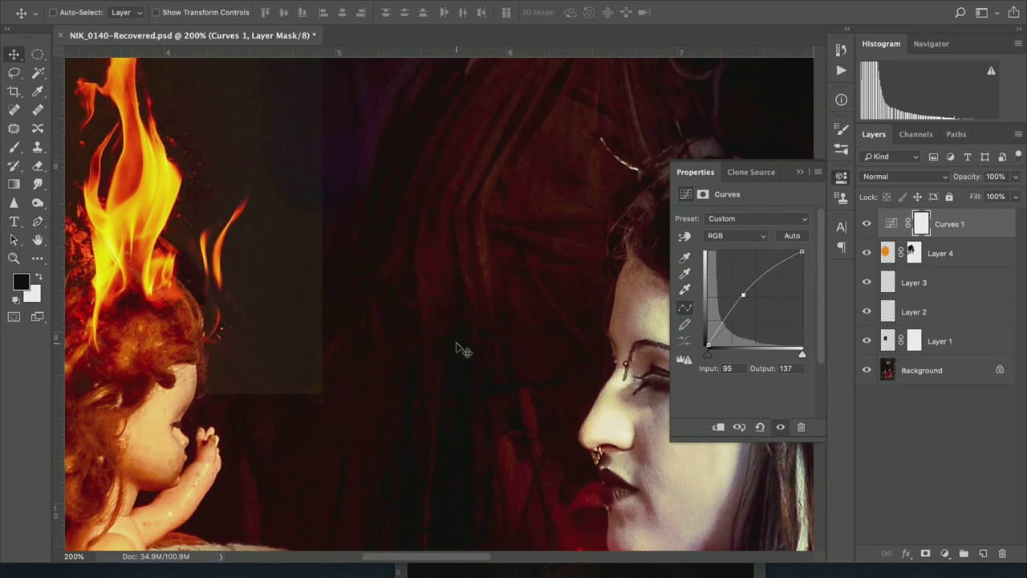
key(ctrl+minus)
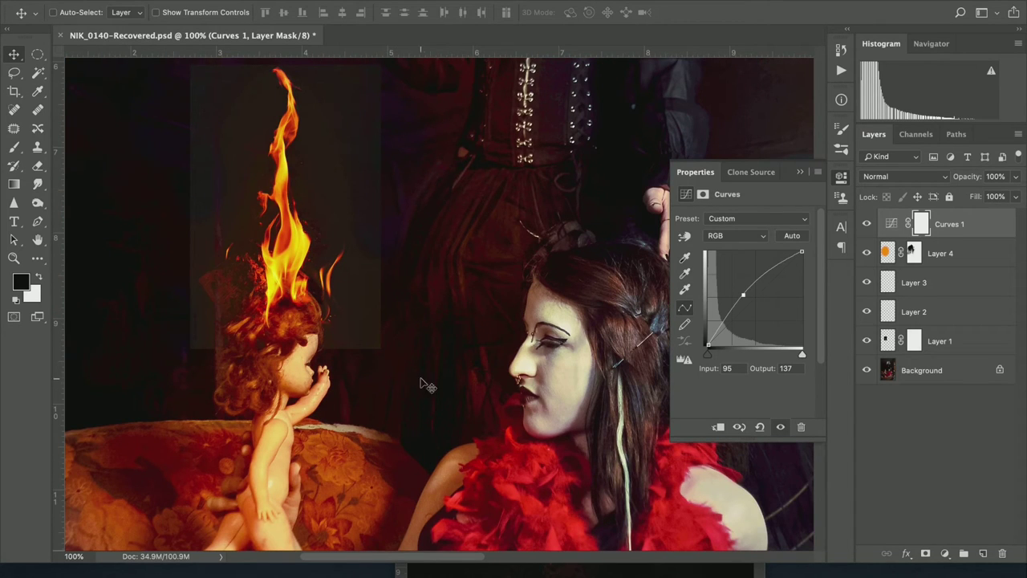
drag(743, 296, 734, 287)
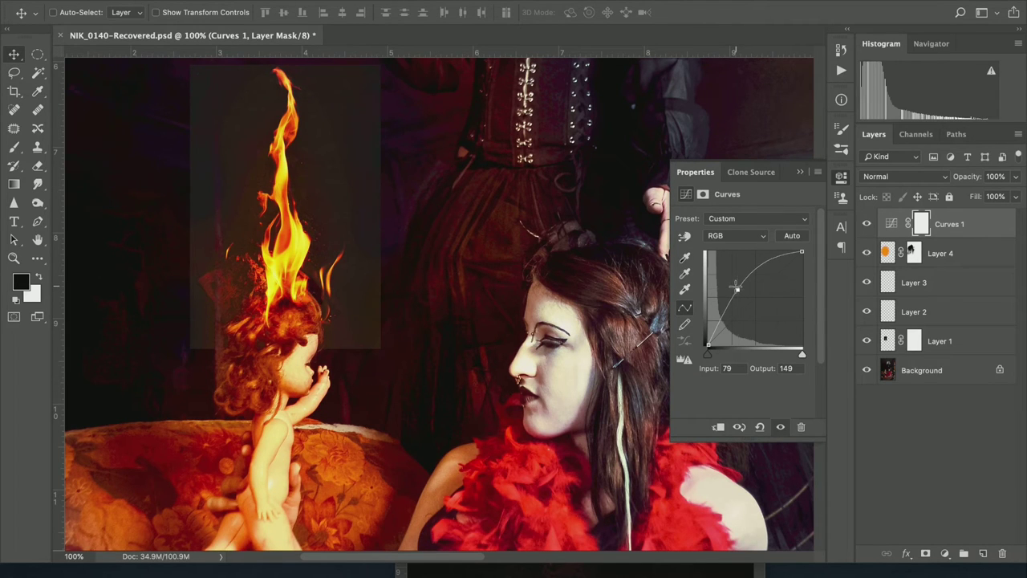
click(843, 181)
click(967, 340)
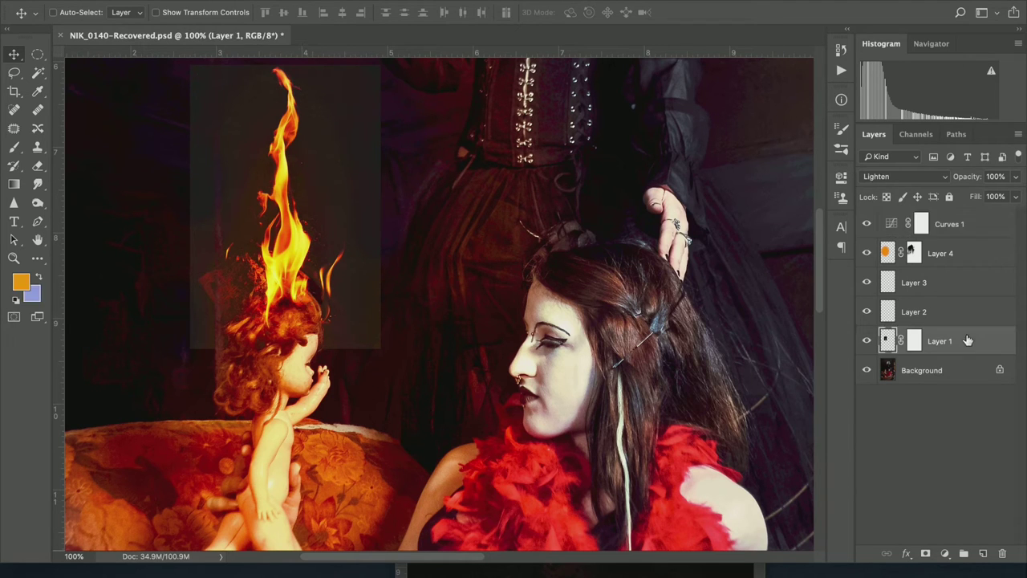
Step: Toggle Layer 1 and Curves 1 visibility to compare their effect
click(867, 341)
click(866, 341)
click(866, 224)
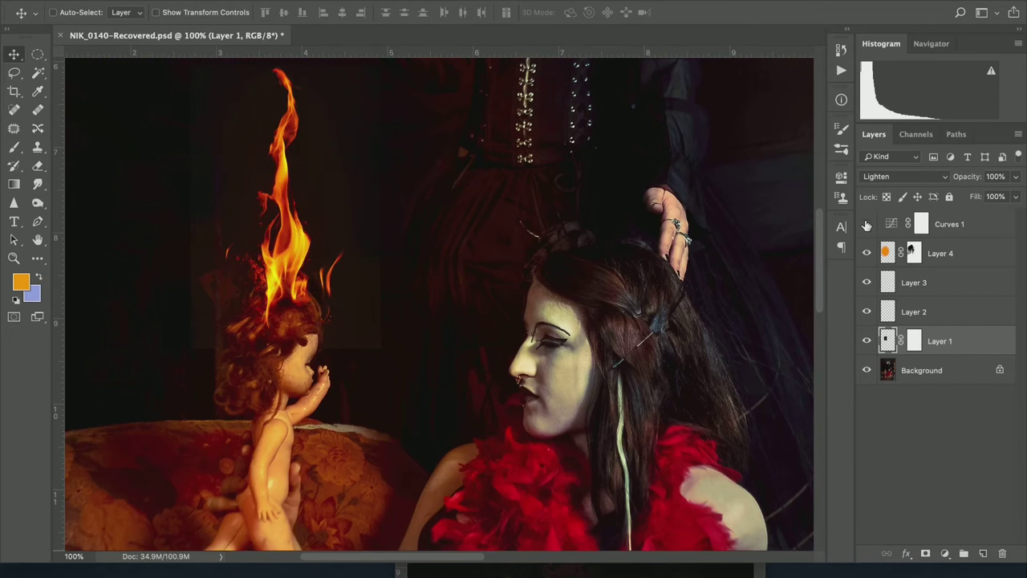
click(867, 224)
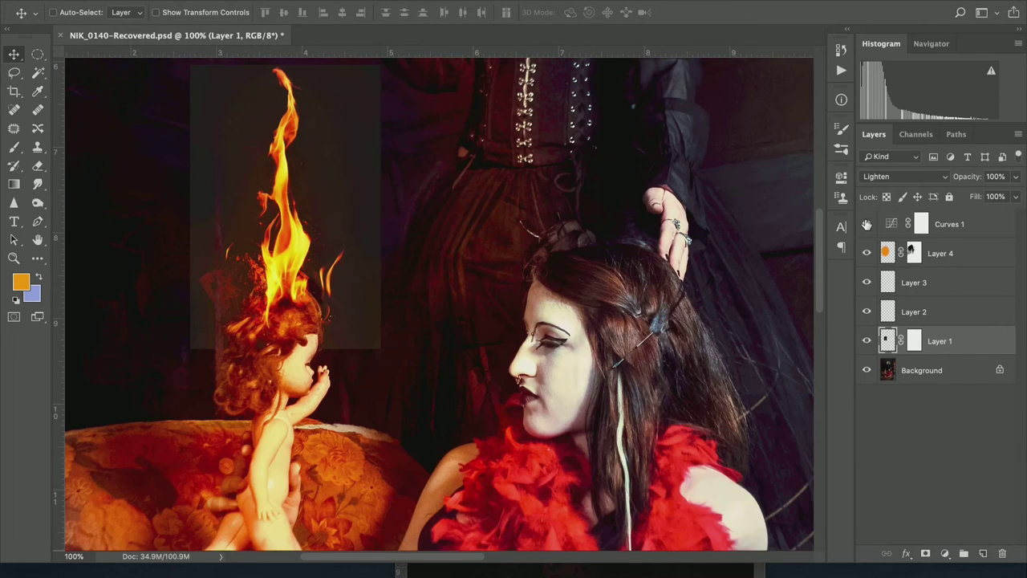
Step: Split Layer 1's This Layer Blend If black point to 0/36 and apply it
double_click(979, 342)
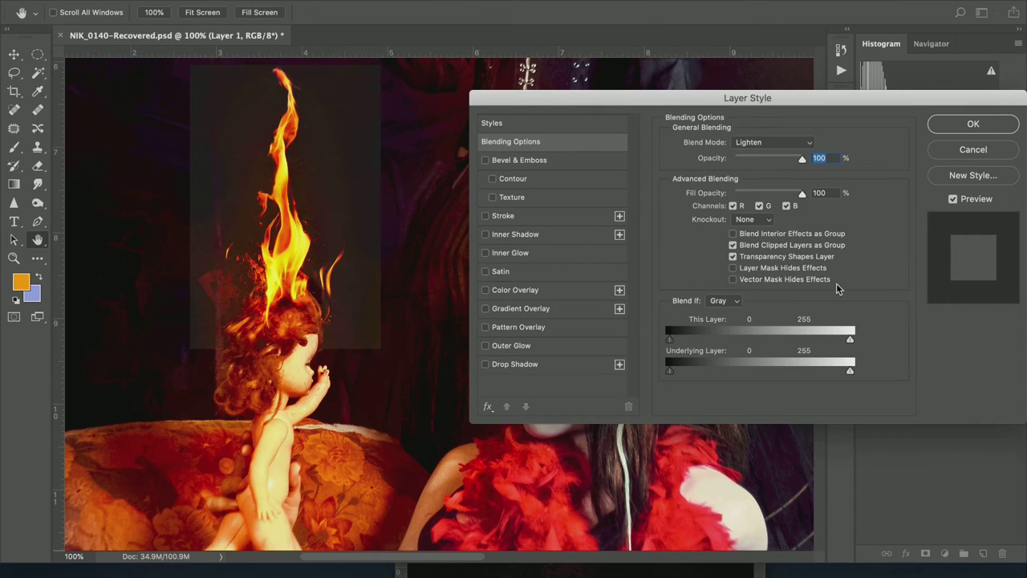
key(alt)
drag(676, 343, 694, 343)
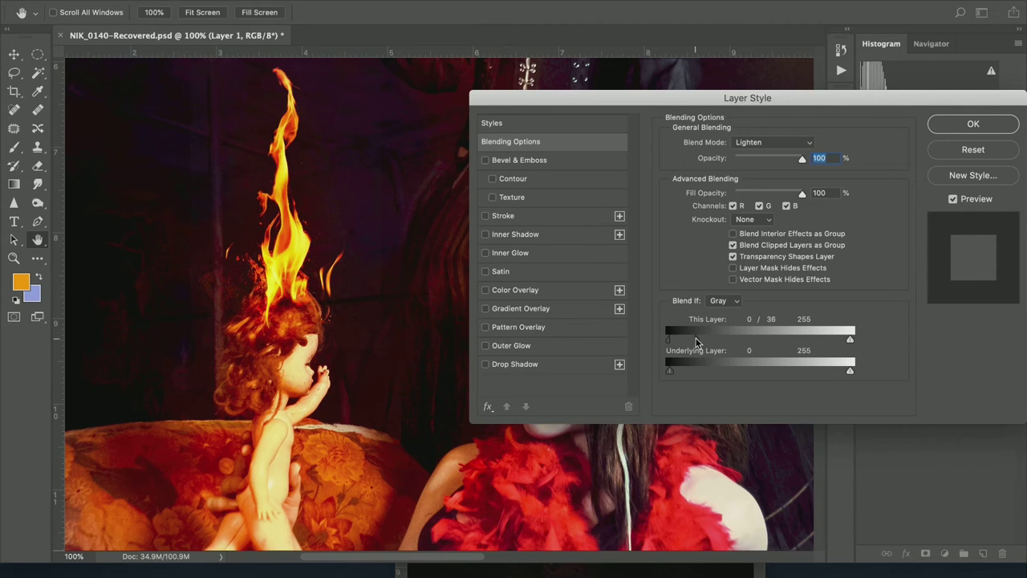
click(968, 126)
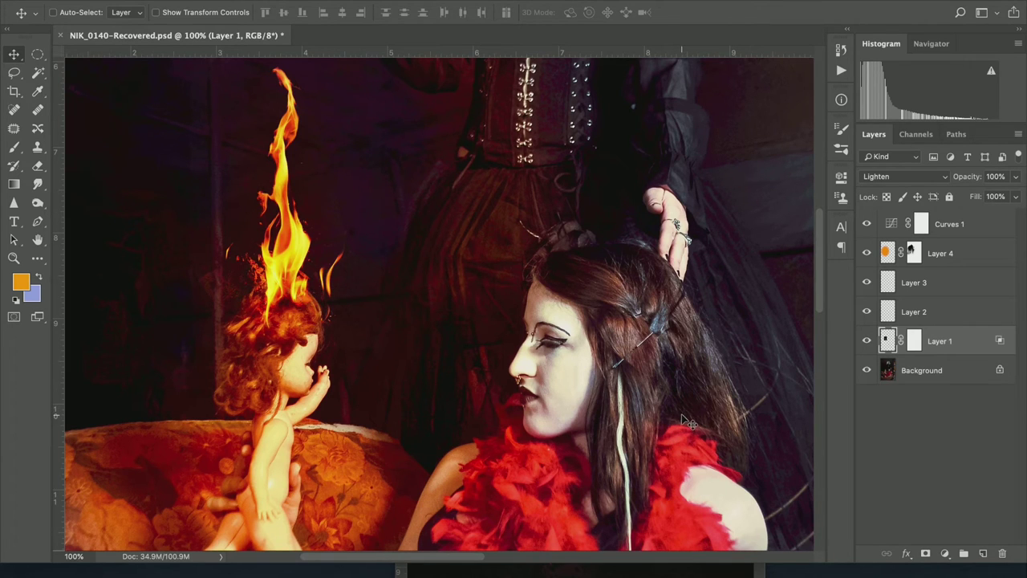
key(ctrl+minus)
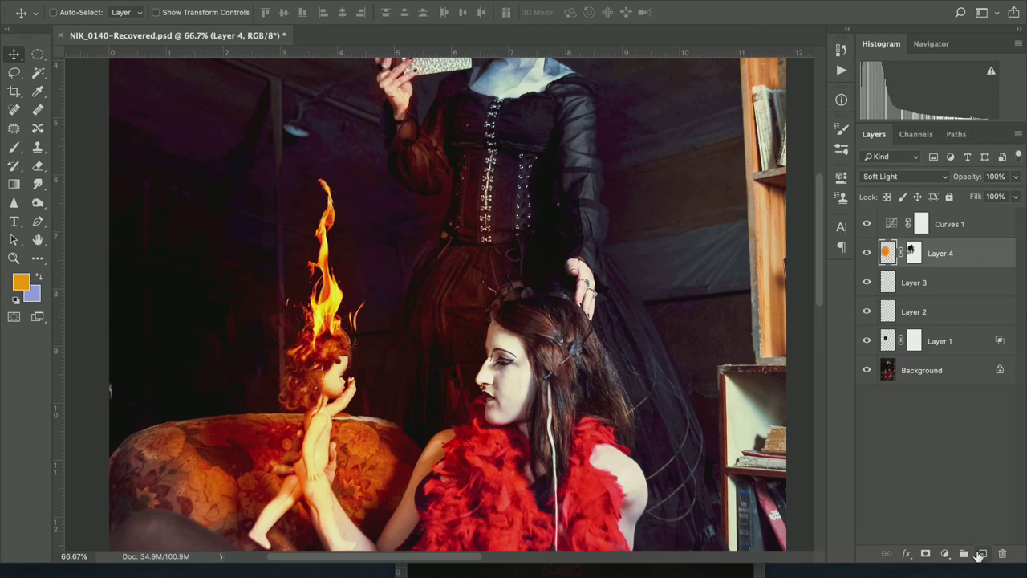
click(982, 554)
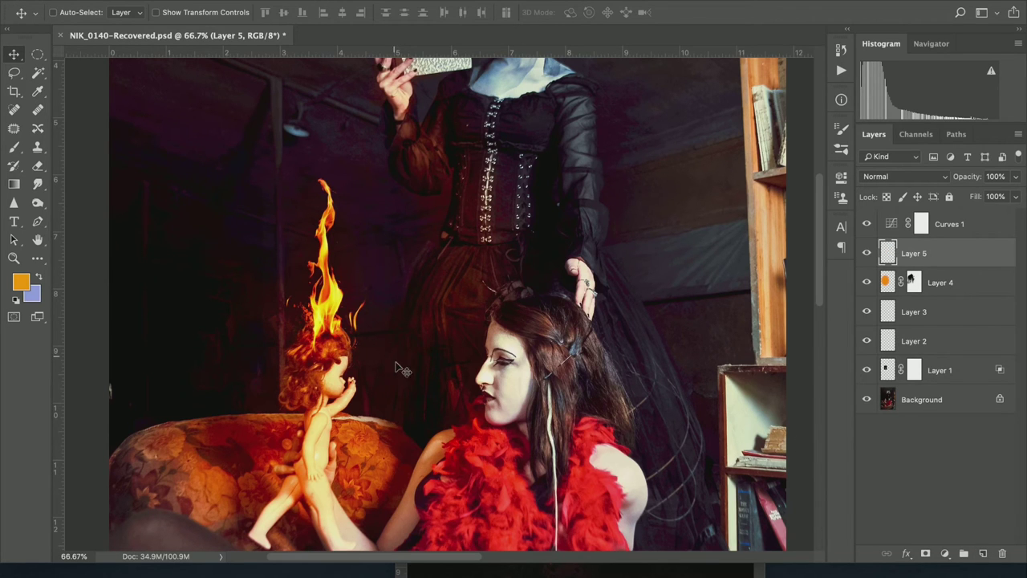
Step: At 100% zoom, paint the first yellow strokes along the dress edge with the Brush
key(b)
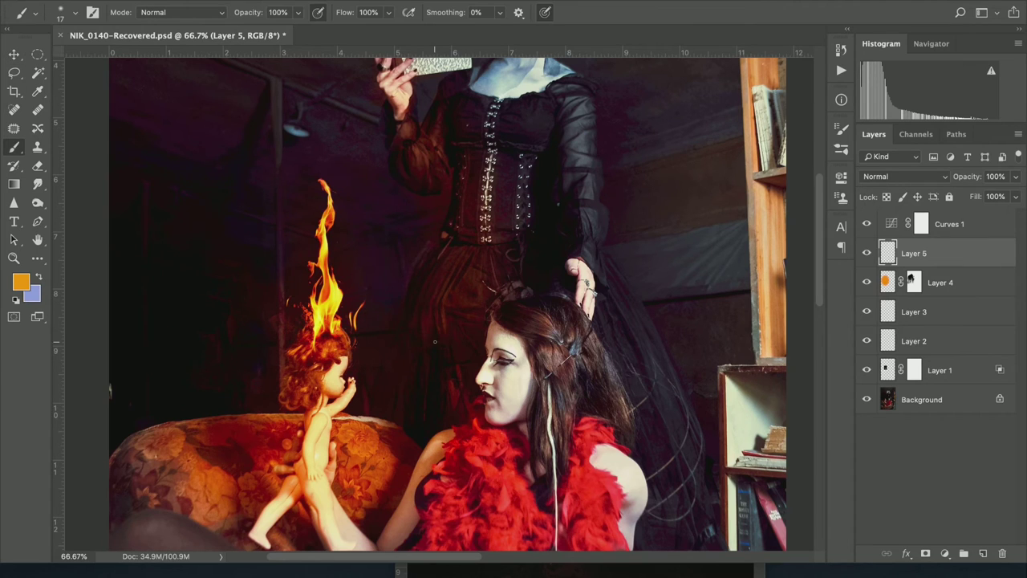
key(ctrl+plus)
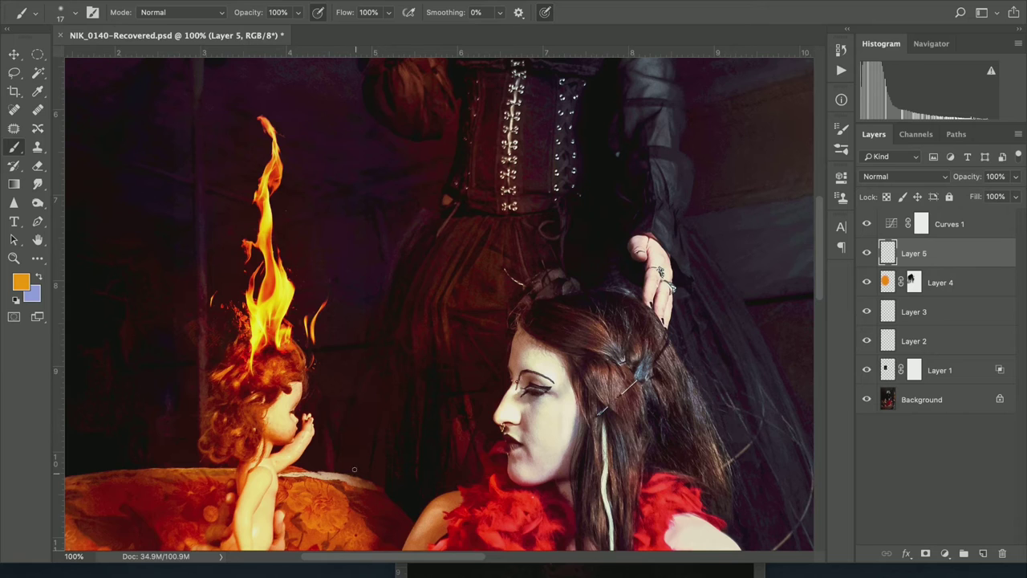
drag(349, 419, 343, 463)
drag(362, 394, 426, 245)
scroll(447, 213, up, 2)
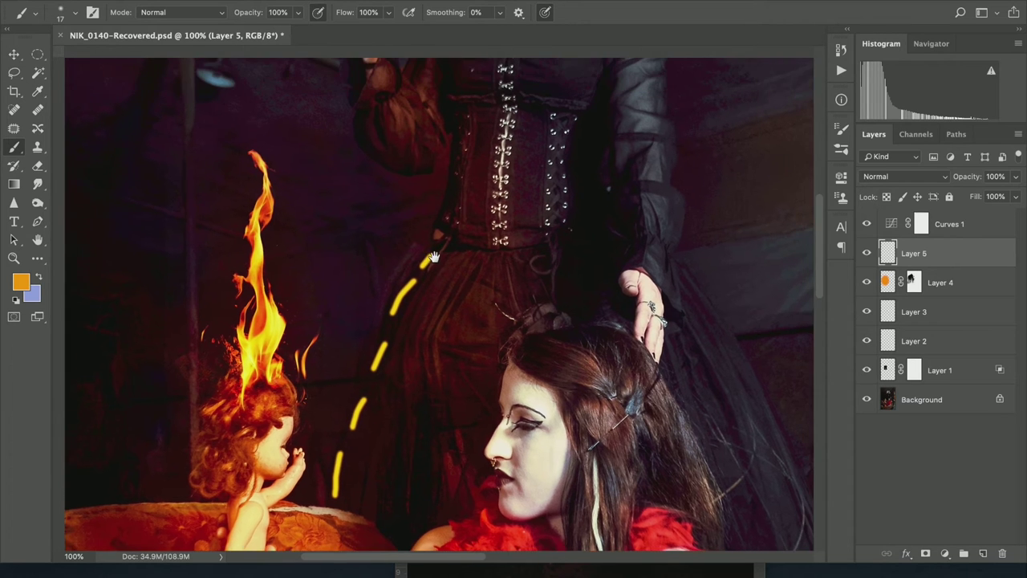
Step: Shrink the brush to 14 px and paint short yellow dashes down the dress and up the corset
right_click(448, 292)
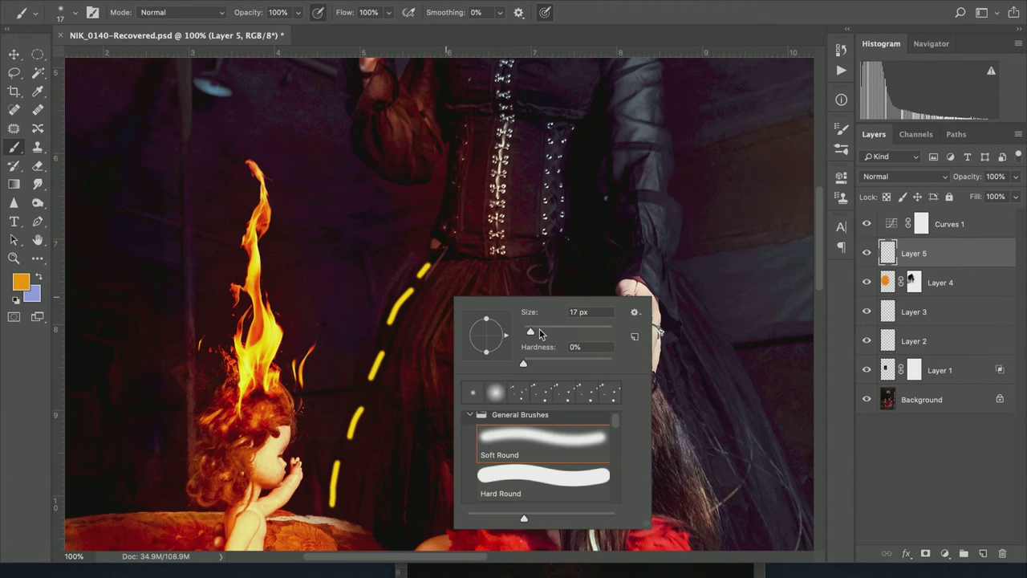
drag(529, 333, 527, 333)
drag(382, 388, 378, 415)
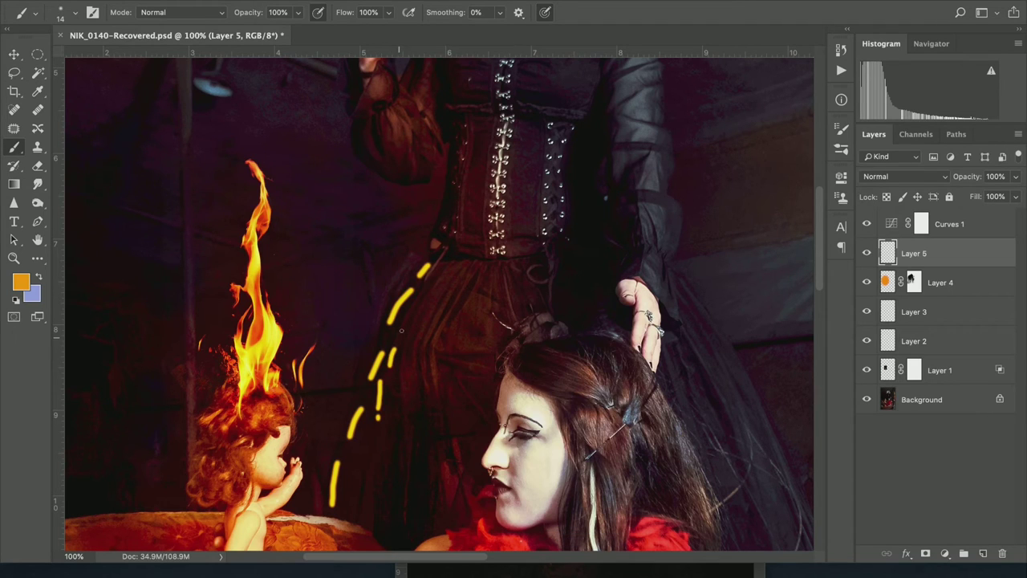
mouse_move(414, 299)
mouse_down()
mouse_move(442, 267)
mouse_move(399, 401)
mouse_up()
drag(386, 436, 361, 506)
drag(359, 462, 353, 491)
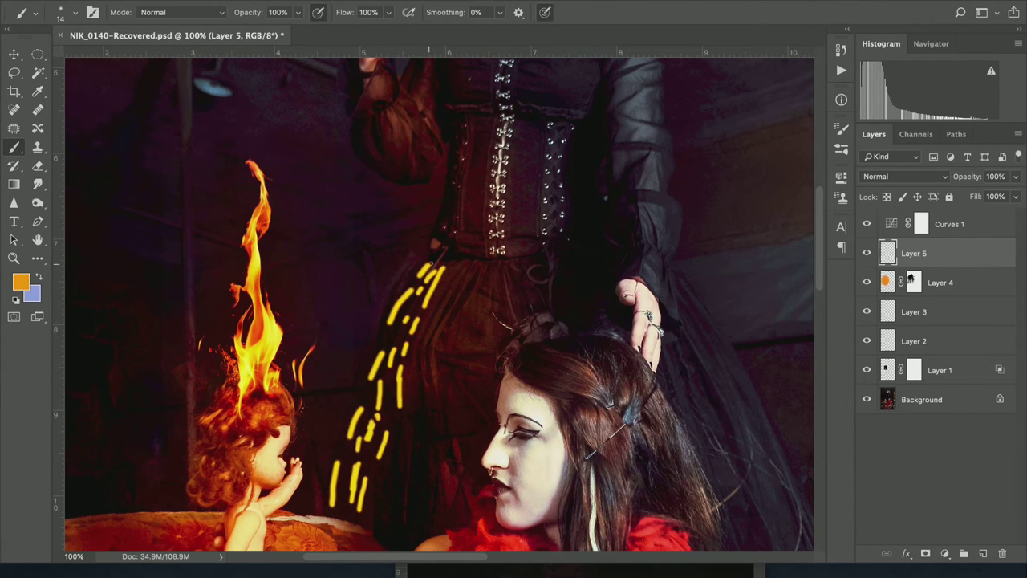
scroll(430, 297, up, 2)
drag(434, 267, 443, 235)
drag(450, 186, 447, 230)
drag(450, 159, 449, 188)
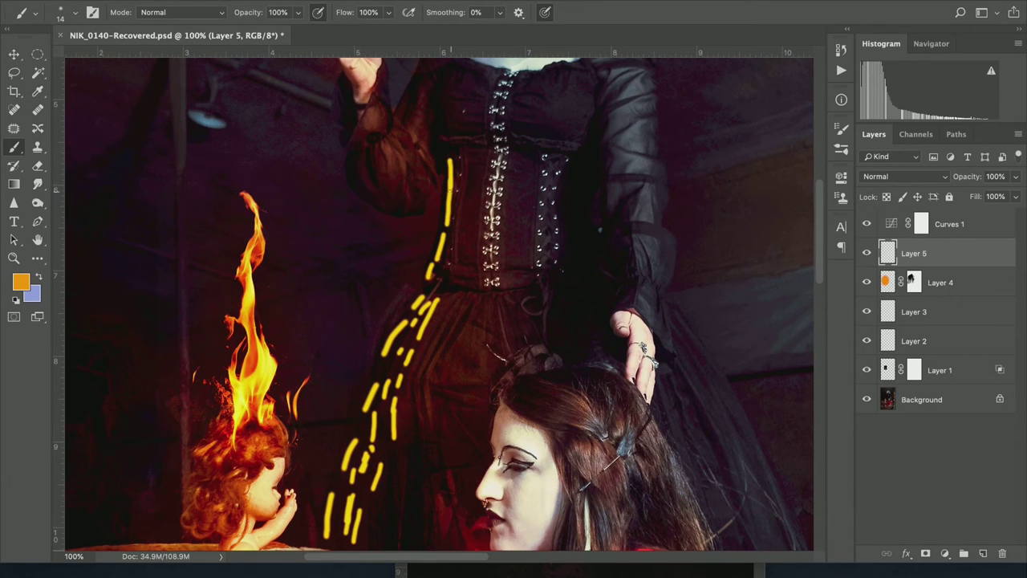
scroll(408, 193, up, 2)
key(ctrl+r)
Step: Fill the sleeve with short yellow strokes and add yellow light on the fingers holding the book
drag(350, 188, 362, 214)
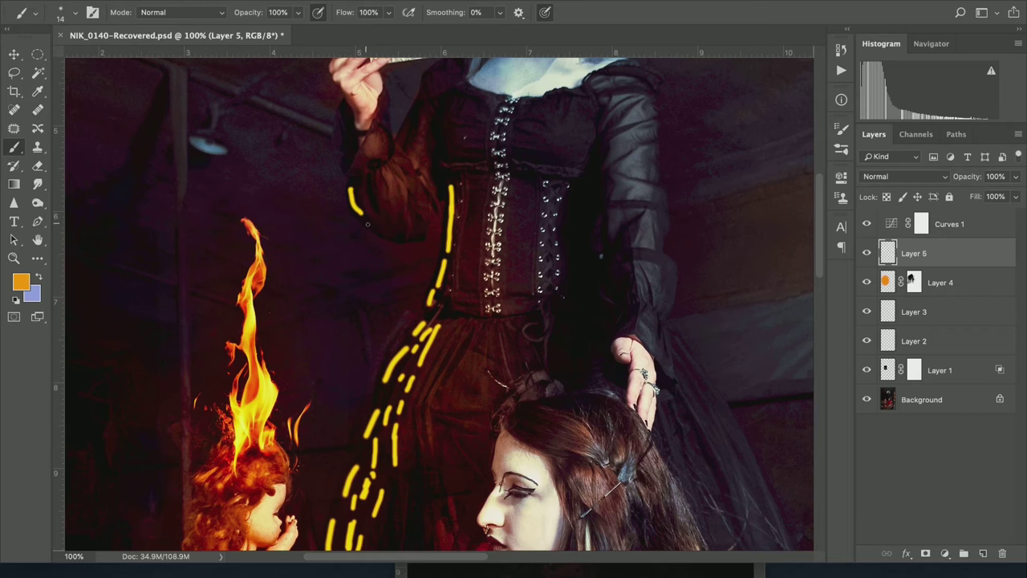
mouse_move(377, 189)
mouse_down()
mouse_move(397, 233)
mouse_move(415, 185)
mouse_move(379, 201)
mouse_up()
mouse_move(393, 171)
mouse_down()
mouse_move(399, 213)
mouse_move(416, 183)
mouse_up()
drag(416, 194, 421, 220)
drag(397, 213, 409, 231)
drag(396, 157, 401, 165)
drag(379, 135, 369, 160)
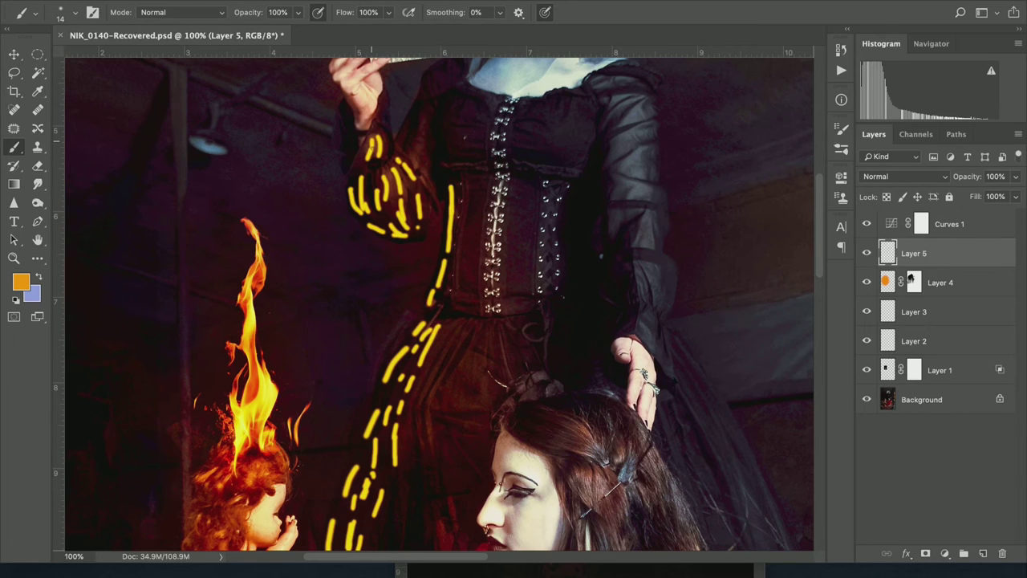
scroll(441, 305, up, 3)
drag(324, 239, 324, 270)
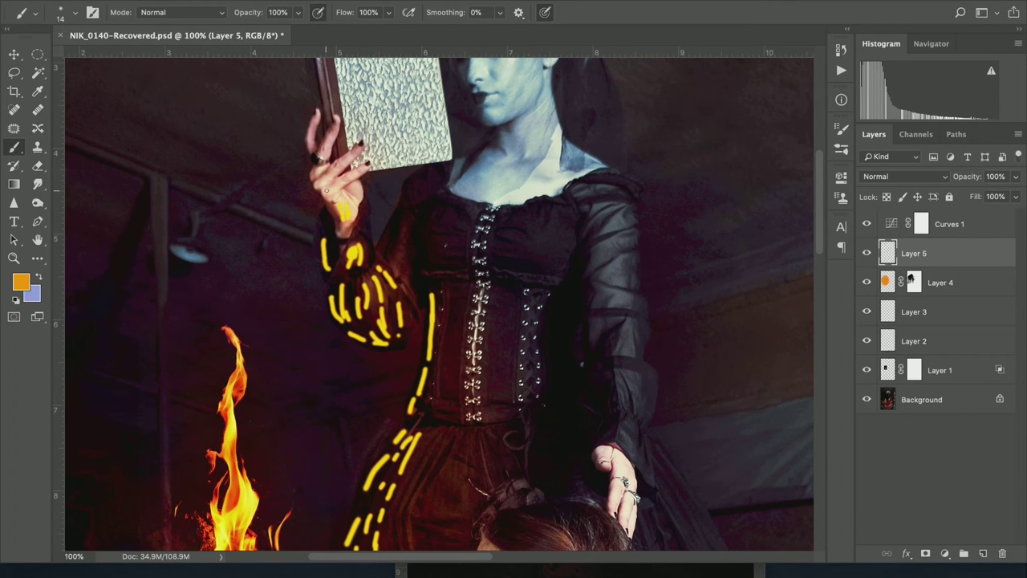
drag(331, 134, 321, 166)
scroll(351, 217, down, 8)
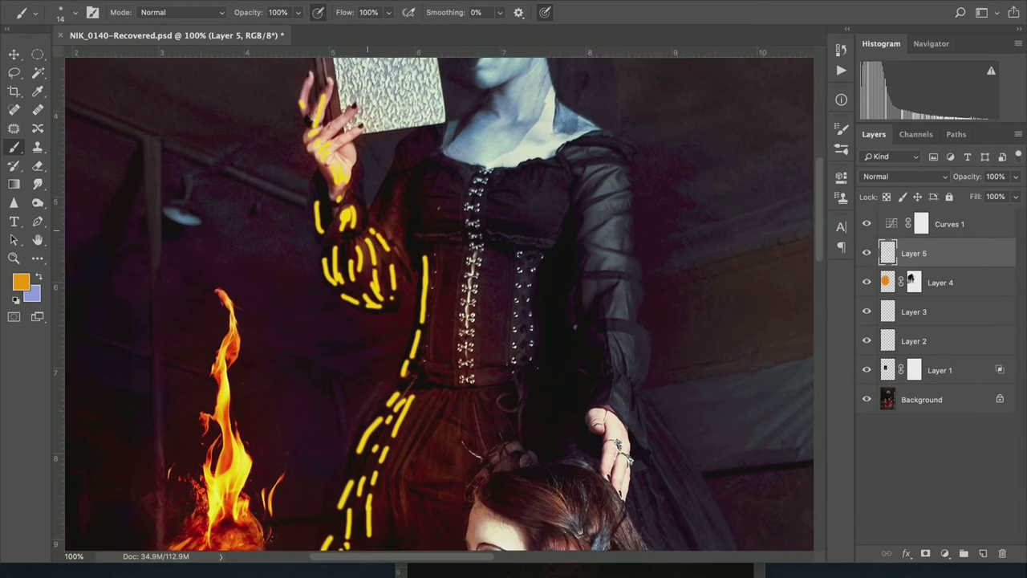
Step: Add more yellow dashes across the length of the dress
drag(336, 430, 355, 267)
drag(379, 199, 353, 255)
drag(406, 176, 374, 229)
mouse_move(386, 222)
mouse_down()
mouse_move(369, 271)
mouse_move(376, 324)
mouse_up()
drag(406, 348, 396, 432)
mouse_move(380, 387)
mouse_down()
mouse_move(382, 413)
mouse_move(353, 433)
mouse_up()
drag(399, 271, 419, 303)
mouse_move(388, 260)
mouse_down()
mouse_move(424, 263)
mouse_move(427, 249)
mouse_up()
mouse_move(424, 176)
mouse_down()
mouse_move(433, 231)
mouse_move(416, 186)
mouse_up()
mouse_move(447, 188)
mouse_down()
mouse_move(433, 233)
mouse_move(400, 151)
mouse_move(404, 113)
mouse_move(413, 219)
mouse_up()
scroll(447, 209, up, 3)
Step: Add final yellow dashes on the corset, sleeve edge and dress, then zoom out to check
drag(389, 163, 417, 162)
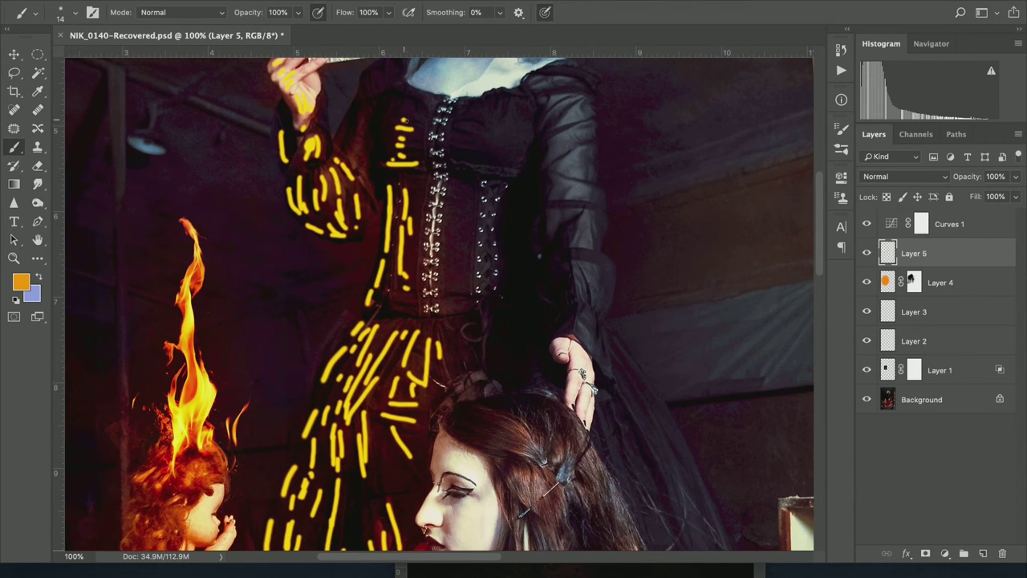
drag(363, 120, 356, 175)
scroll(361, 245, down, 10)
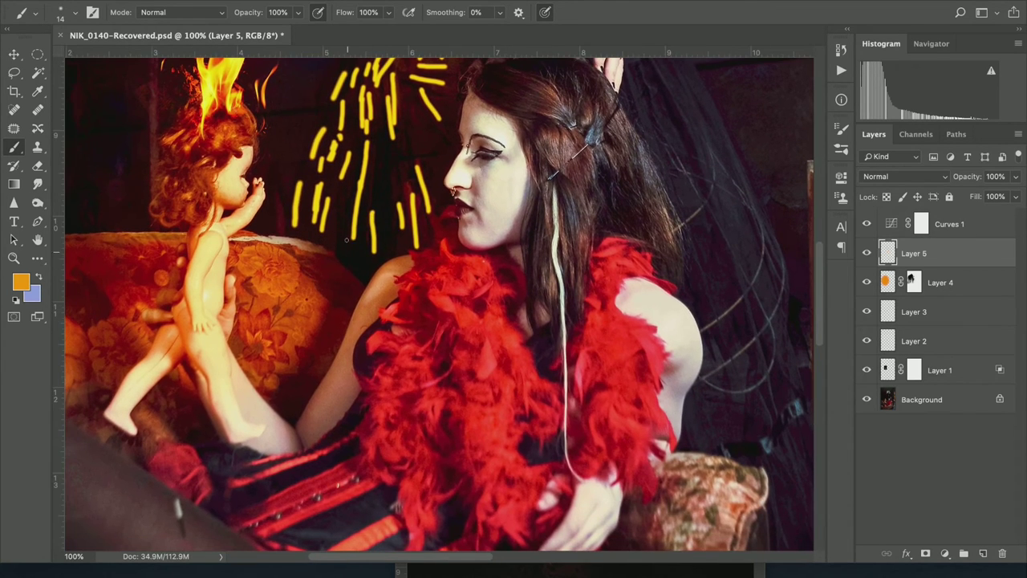
drag(351, 227, 347, 250)
drag(380, 149, 376, 202)
drag(424, 156, 427, 213)
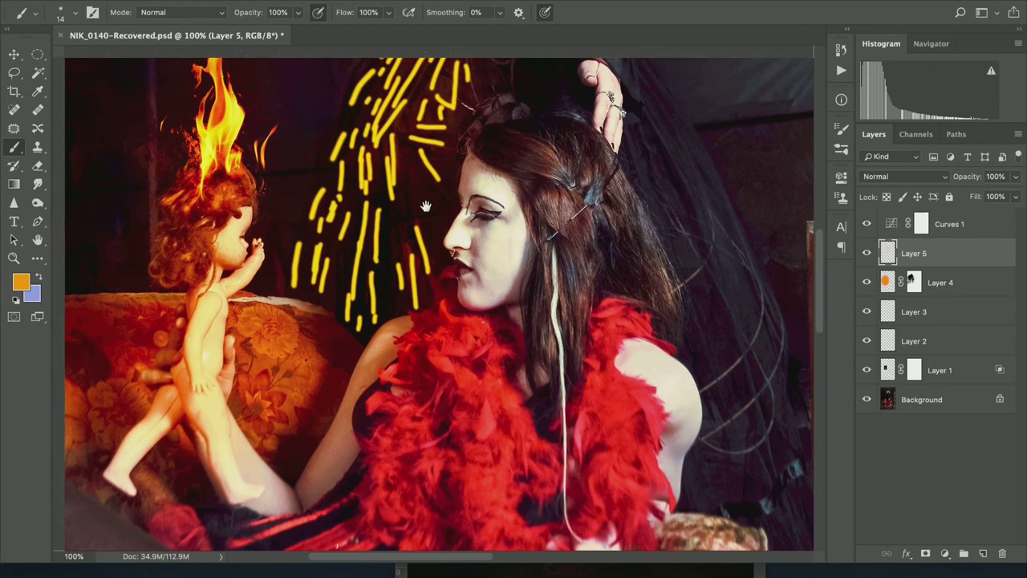
key(ctrl+minus)
key(ctrl+minus)
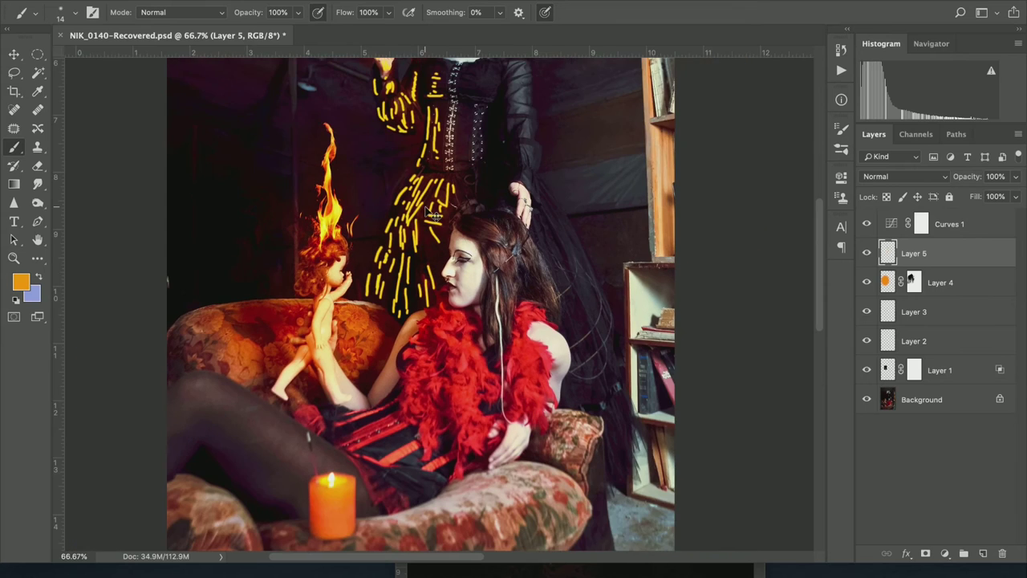
scroll(413, 208, up, 3)
key(ctrl+r)
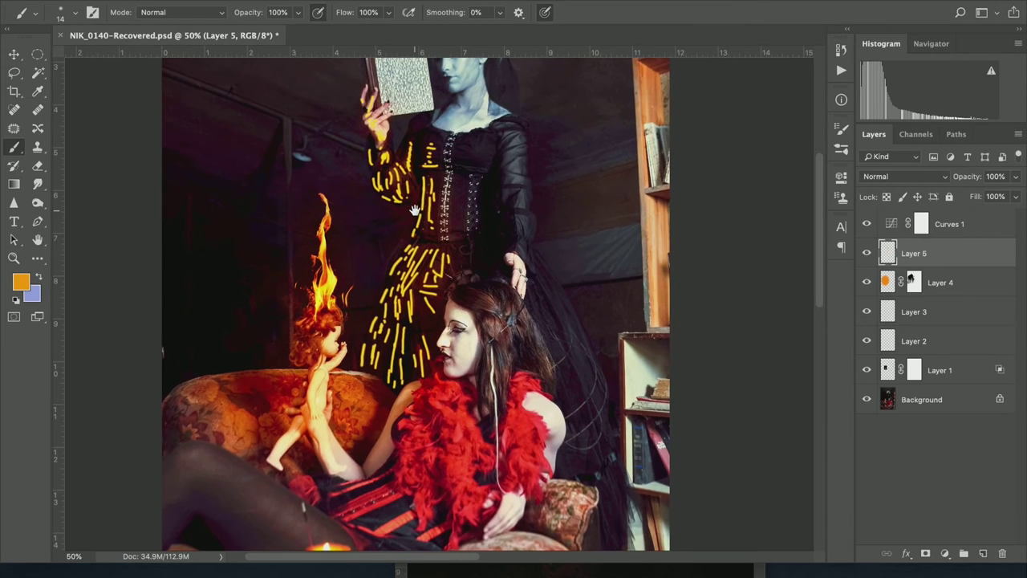
Step: Apply a Gaussian Blur with a 33.1 px radius to Layer 5's yellow strokes
click(353, 2)
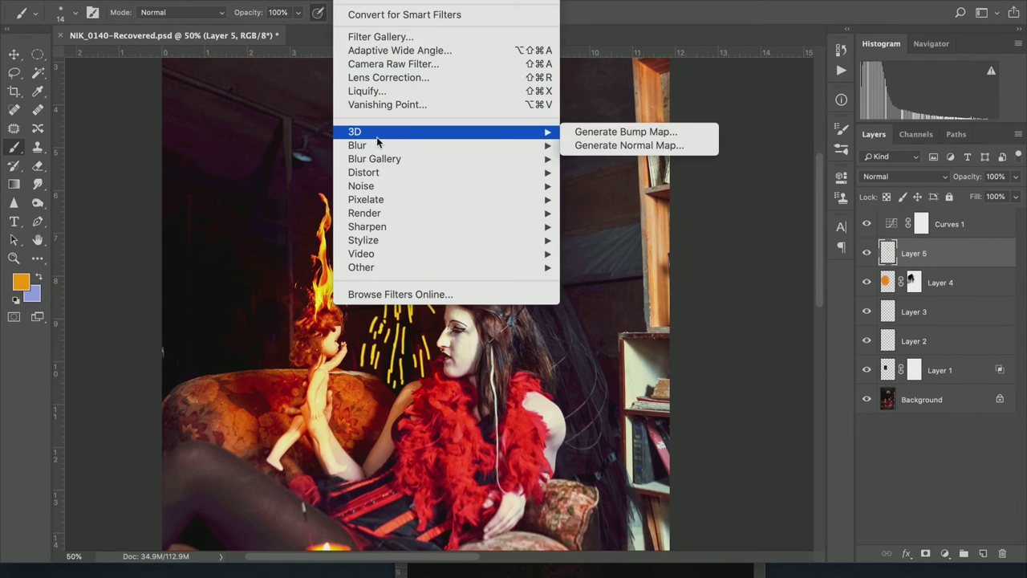
mouse_move(396, 158)
mouse_move(484, 143)
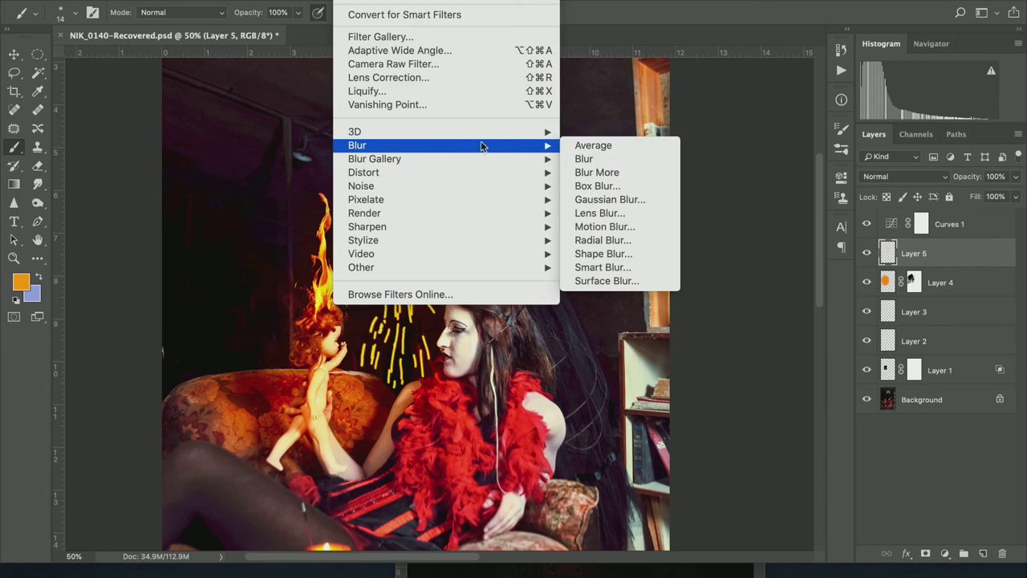
click(595, 201)
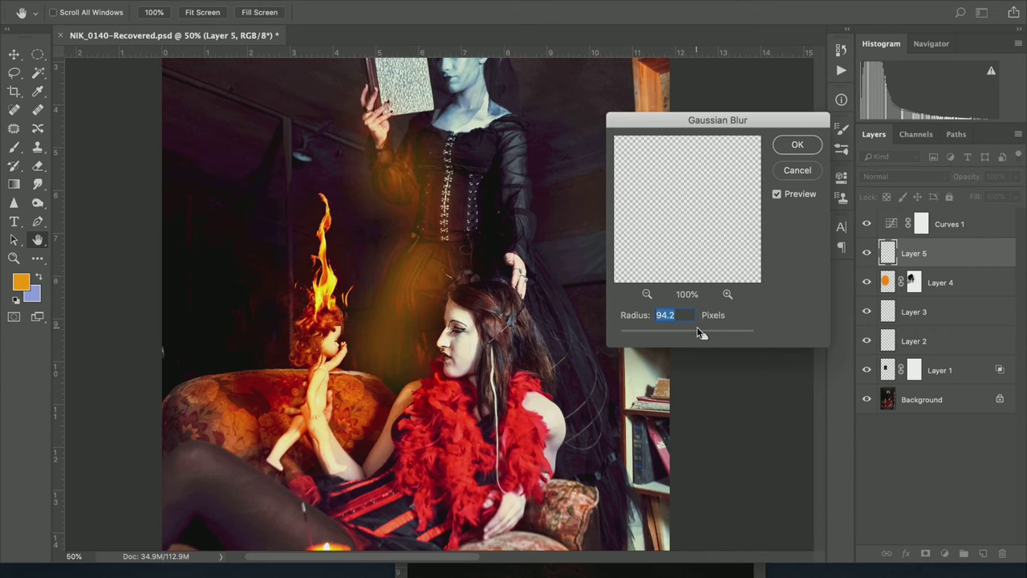
drag(705, 336, 667, 338)
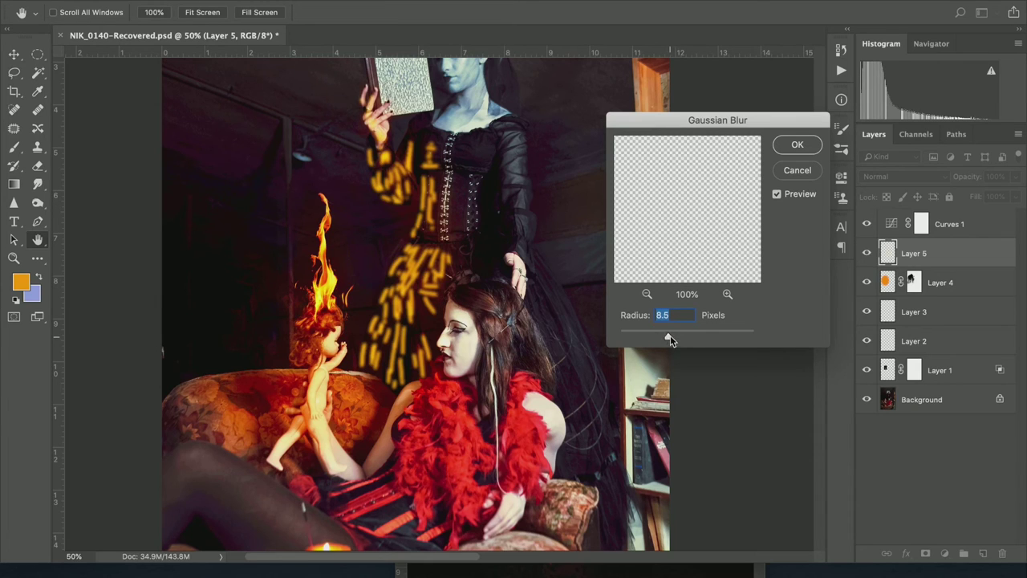
mouse_move(683, 337)
mouse_down()
mouse_move(695, 341)
mouse_move(674, 341)
mouse_up()
click(798, 145)
Step: Set Layer 5 to Soft Light, toggle its visibility to compare, and add a new Layer 6
click(911, 177)
click(899, 341)
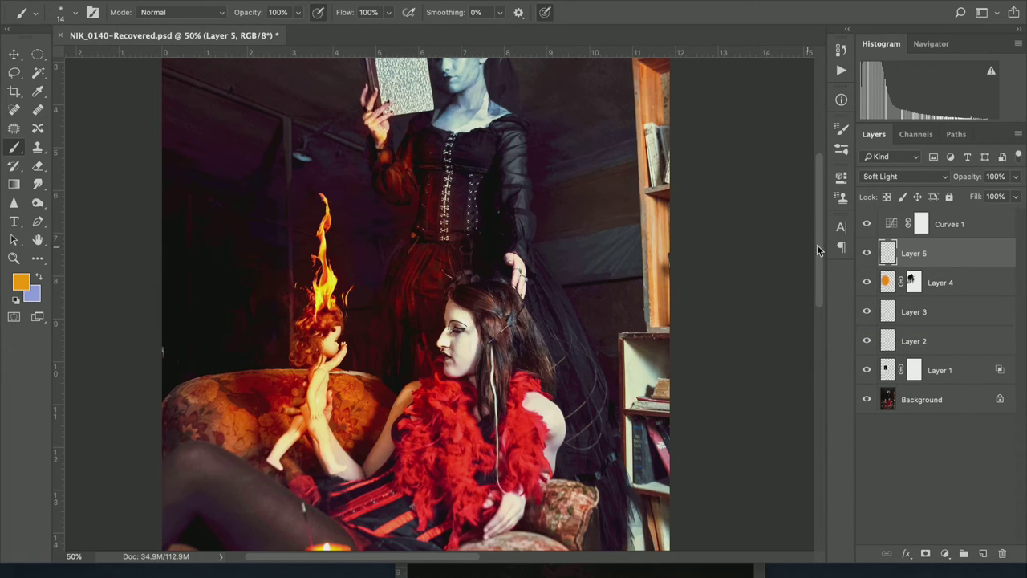
click(866, 254)
click(867, 254)
click(867, 253)
click(867, 255)
click(867, 255)
click(868, 254)
click(867, 255)
click(868, 254)
click(867, 254)
click(867, 254)
click(983, 553)
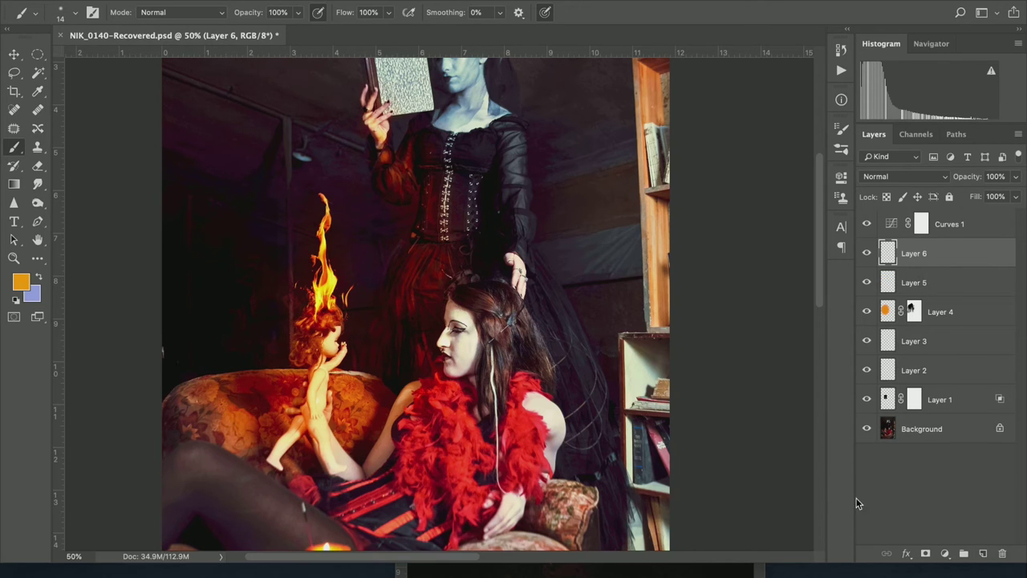
Step: Zoom and pan over the seated woman, doll and sofa, then bring up the brush preset picker
key(ctrl+plus)
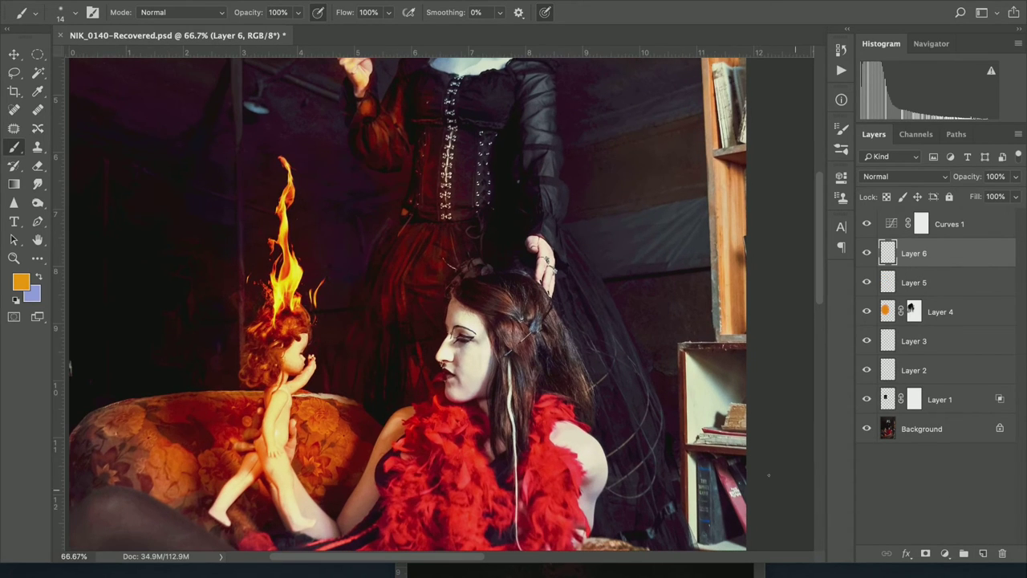
drag(467, 389, 480, 351)
scroll(480, 352, down, 5)
key(ctrl+r)
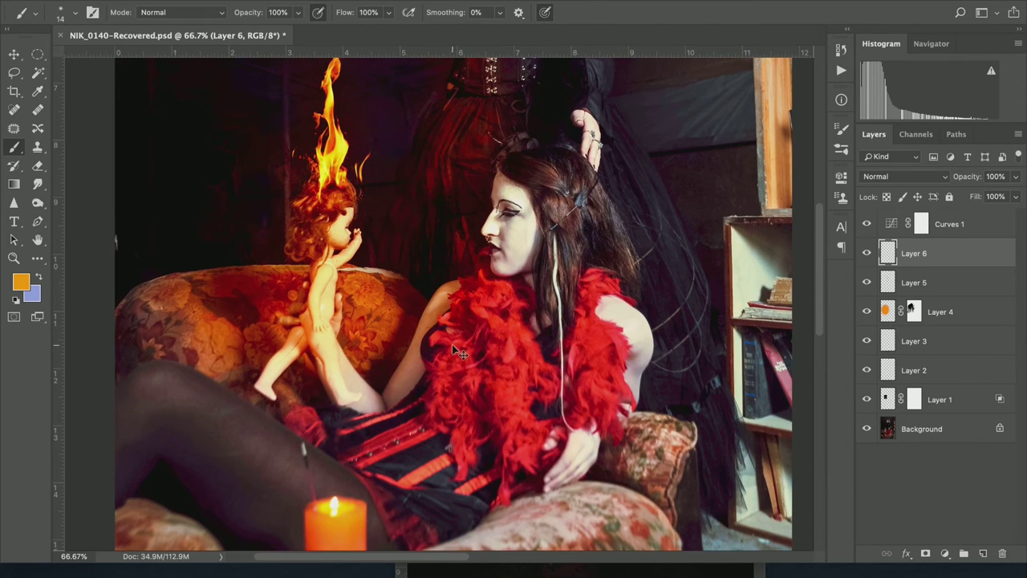
key(ctrl+plus)
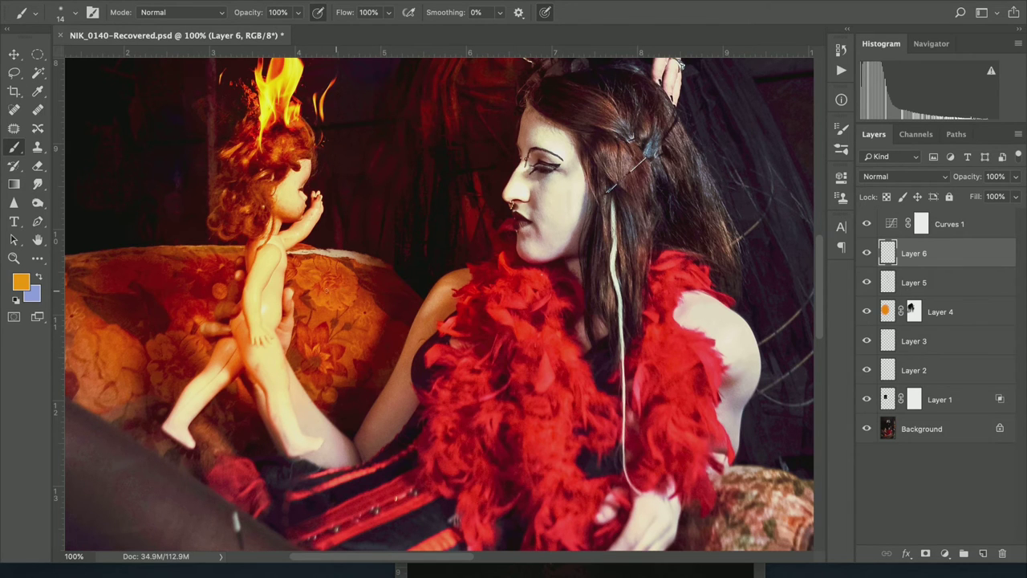
scroll(374, 324, left, 4)
scroll(374, 324, up, 1)
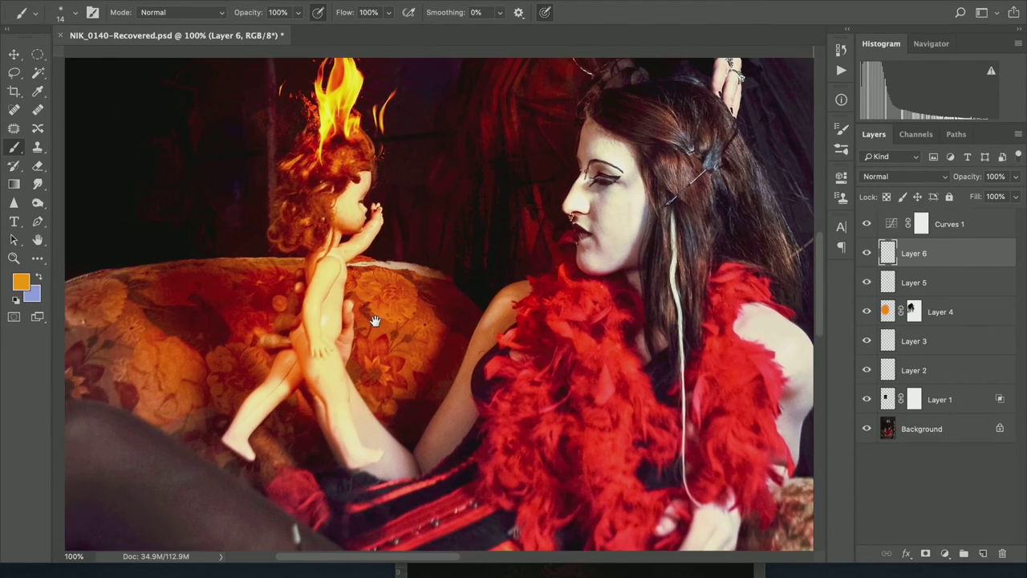
key(ctrl+minus)
key(ctrl+minus)
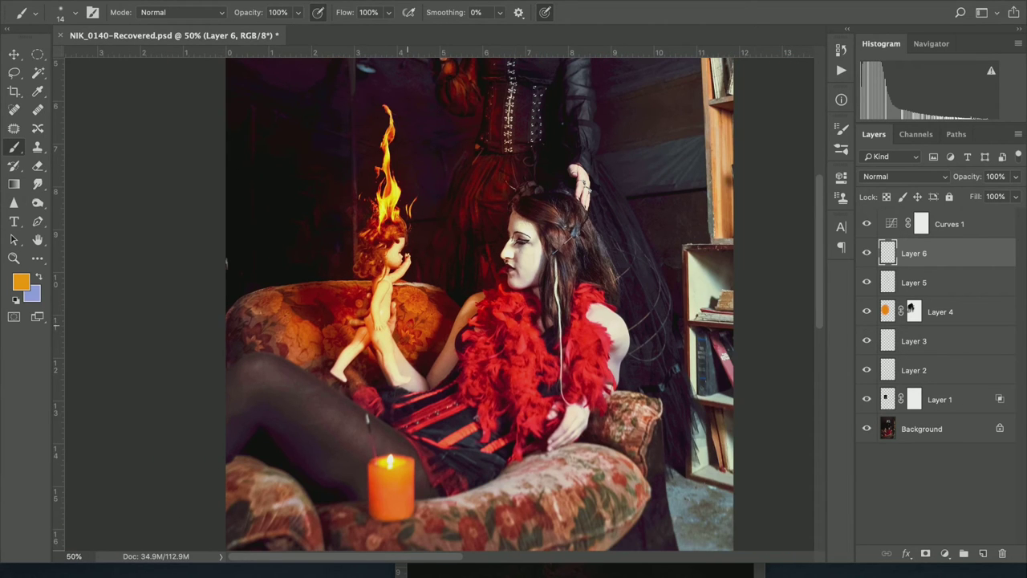
key(ctrl+minus)
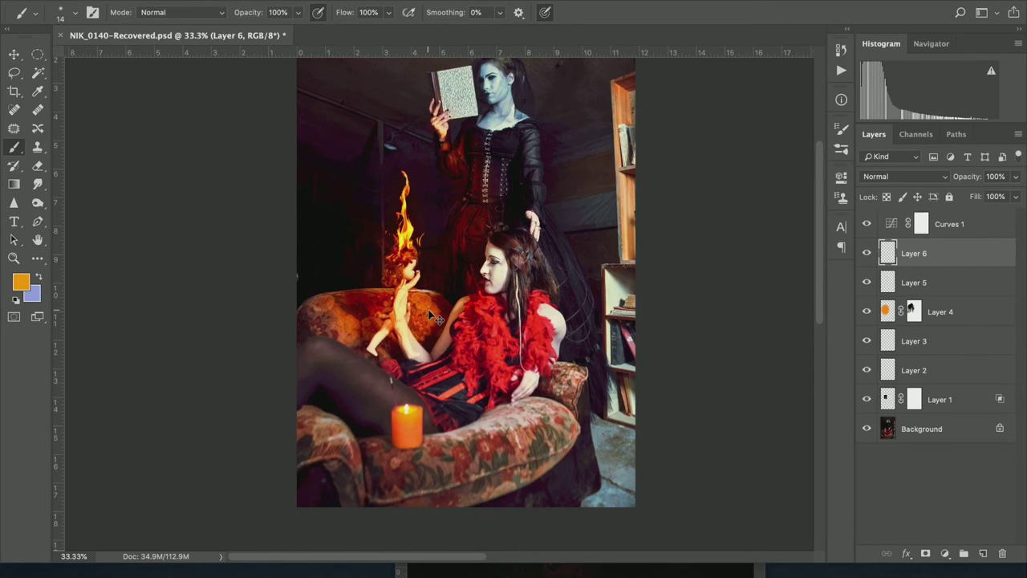
scroll(427, 311, up, 2)
drag(388, 323, 412, 341)
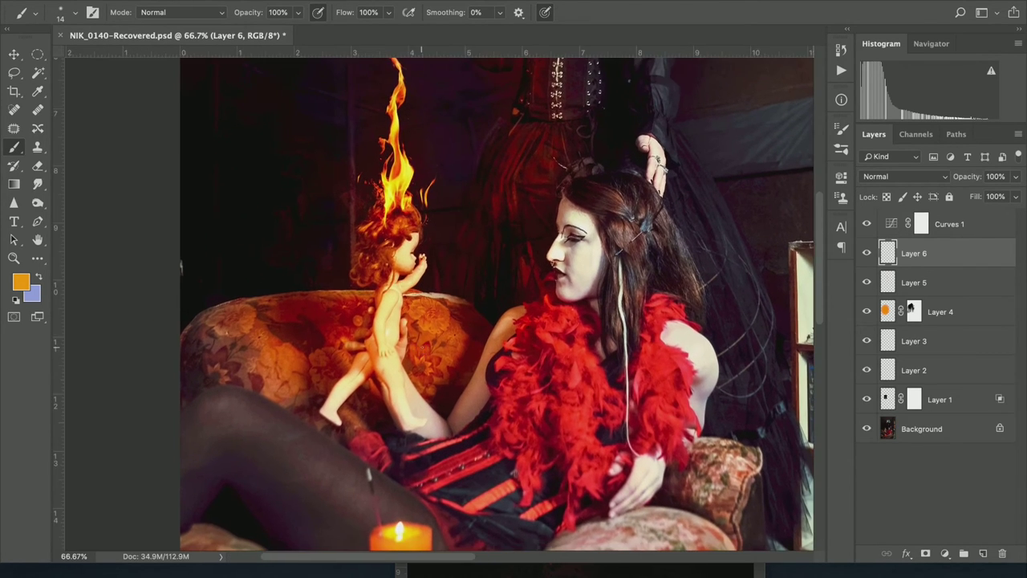
right_click(478, 332)
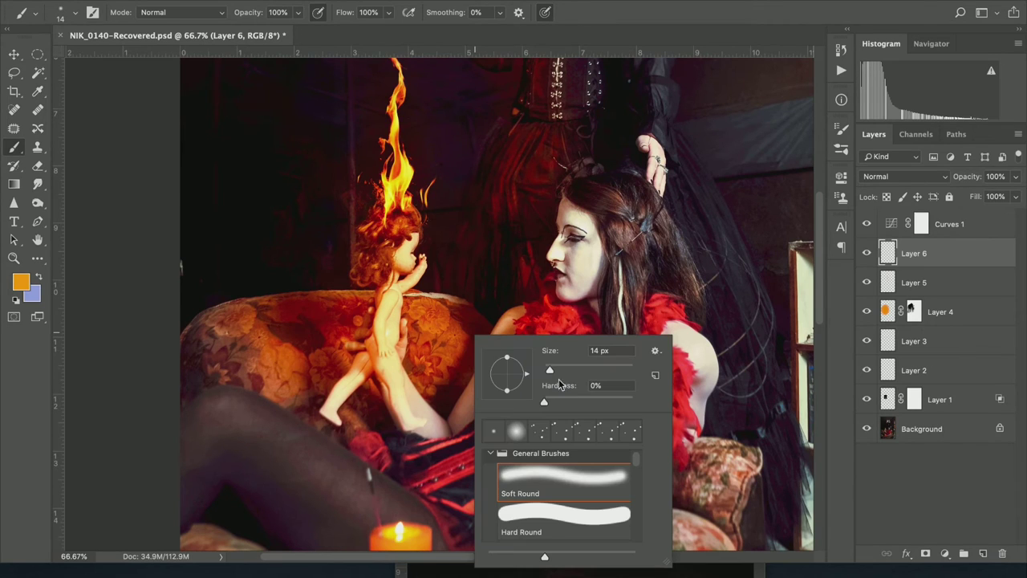
Step: Enlarge the brush and paint yellow along the sofa on both sides of the doll
drag(551, 370, 580, 370)
key(Return)
mouse_move(286, 308)
mouse_down()
mouse_move(337, 305)
mouse_move(321, 309)
mouse_move(356, 321)
mouse_move(363, 302)
mouse_move(360, 320)
mouse_move(339, 302)
mouse_up()
mouse_move(256, 311)
mouse_down()
mouse_move(295, 307)
mouse_move(250, 311)
mouse_move(274, 309)
mouse_move(265, 316)
mouse_move(301, 331)
mouse_move(353, 333)
mouse_move(362, 309)
mouse_move(337, 309)
mouse_move(360, 307)
mouse_move(276, 317)
mouse_move(311, 318)
mouse_move(365, 301)
mouse_up()
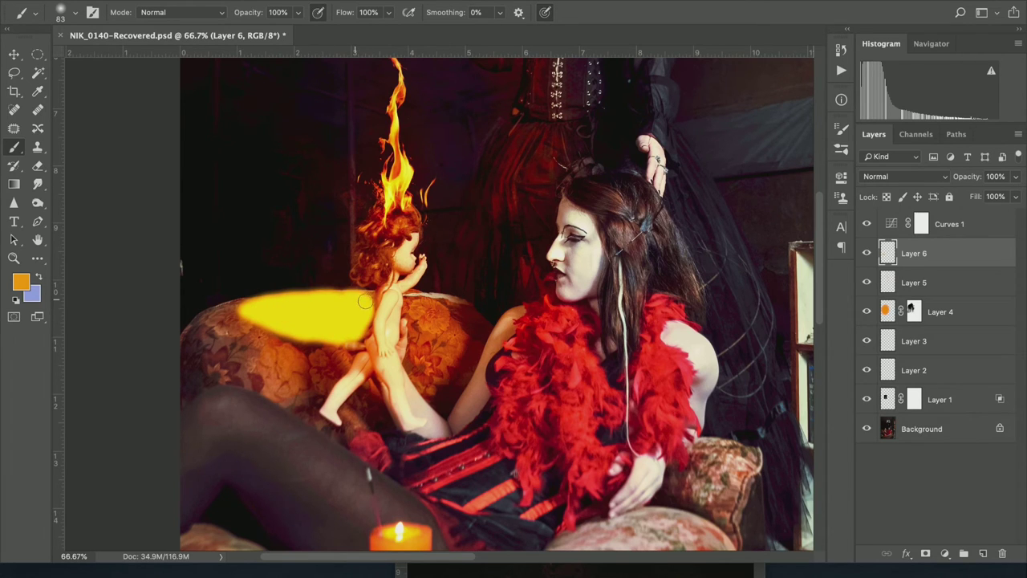
mouse_move(431, 317)
mouse_down()
mouse_move(413, 313)
mouse_move(417, 303)
mouse_move(453, 315)
mouse_move(424, 325)
mouse_move(418, 349)
mouse_move(449, 325)
mouse_move(418, 309)
mouse_move(455, 303)
mouse_move(467, 313)
mouse_move(475, 325)
mouse_move(450, 337)
mouse_up()
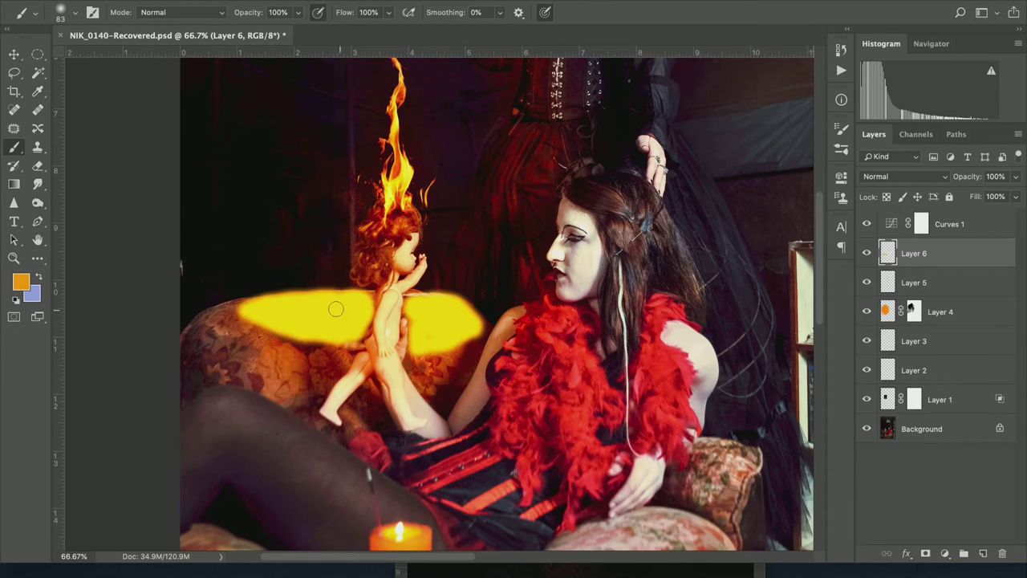
mouse_move(213, 322)
mouse_down()
mouse_move(245, 309)
mouse_move(233, 322)
mouse_move(275, 324)
mouse_up()
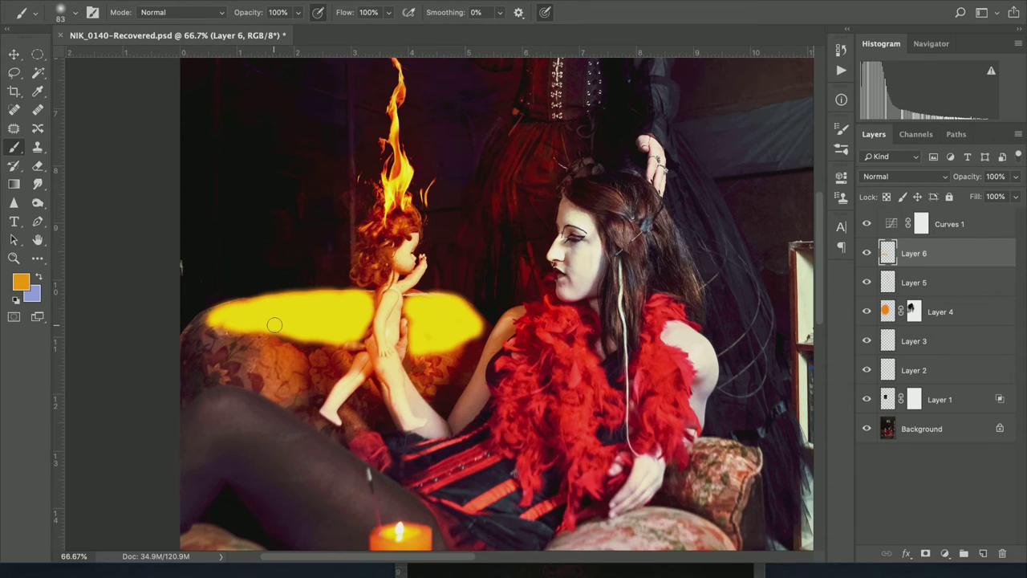
drag(243, 326, 312, 331)
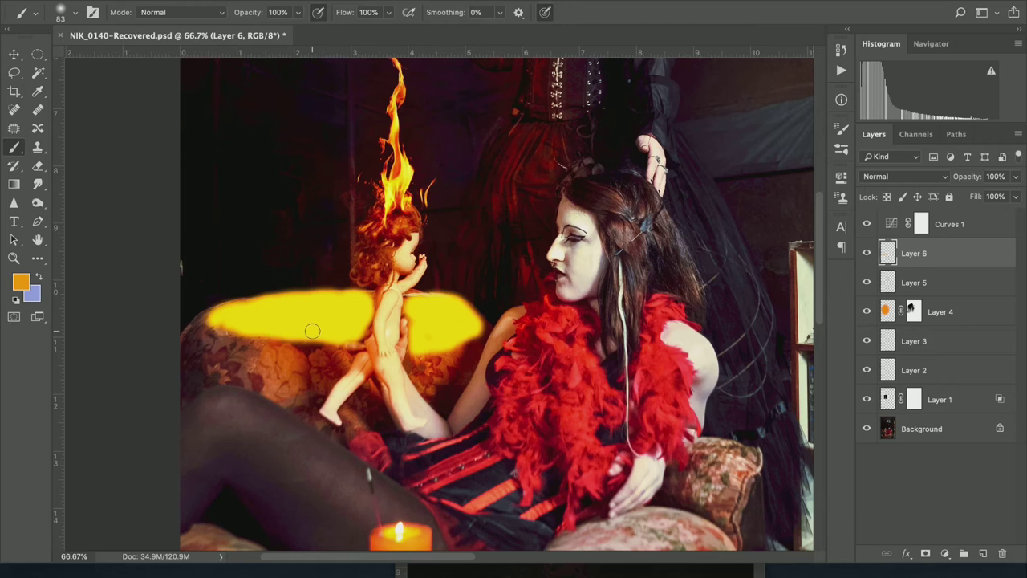
Step: Paint yellow on the sofa's right armrest, the front cushion and the woman's bare shoulder
mouse_move(345, 353)
mouse_down()
mouse_move(281, 337)
mouse_move(305, 335)
mouse_move(201, 325)
mouse_move(317, 341)
mouse_move(295, 337)
mouse_move(190, 219)
mouse_up()
mouse_move(579, 336)
mouse_down()
mouse_move(563, 365)
mouse_move(575, 342)
mouse_up()
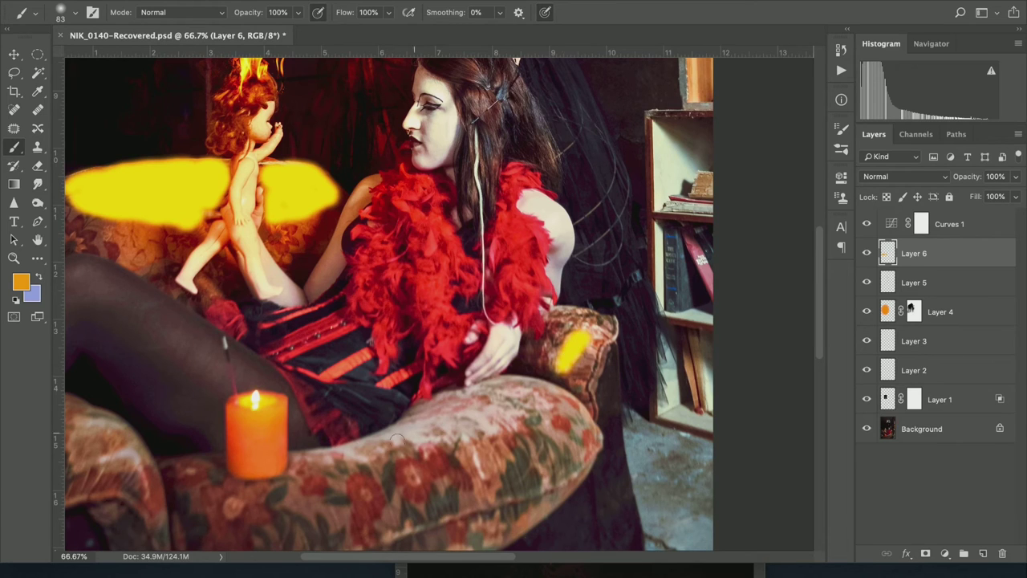
mouse_move(349, 459)
mouse_down()
mouse_move(333, 461)
mouse_move(530, 419)
mouse_up()
mouse_move(377, 438)
mouse_down()
mouse_move(476, 406)
mouse_move(436, 432)
mouse_move(492, 404)
mouse_move(511, 405)
mouse_move(505, 416)
mouse_move(527, 412)
mouse_move(507, 391)
mouse_move(479, 395)
mouse_move(489, 391)
mouse_move(546, 393)
mouse_move(518, 415)
mouse_move(558, 408)
mouse_move(437, 429)
mouse_up()
drag(325, 454, 346, 452)
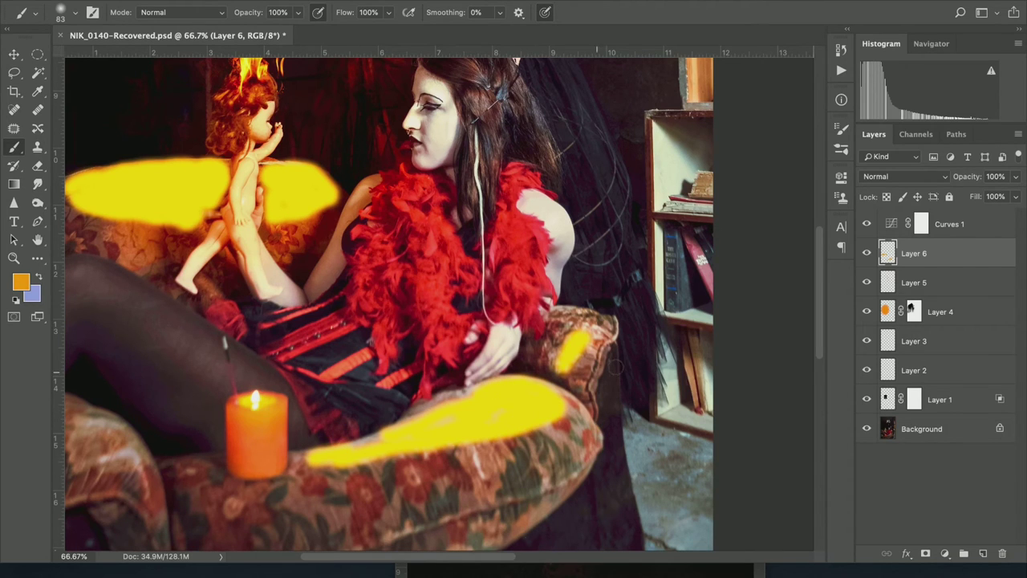
drag(604, 339, 631, 367)
mouse_move(573, 228)
mouse_down()
mouse_move(555, 227)
mouse_move(563, 245)
mouse_move(560, 226)
mouse_move(573, 230)
mouse_up()
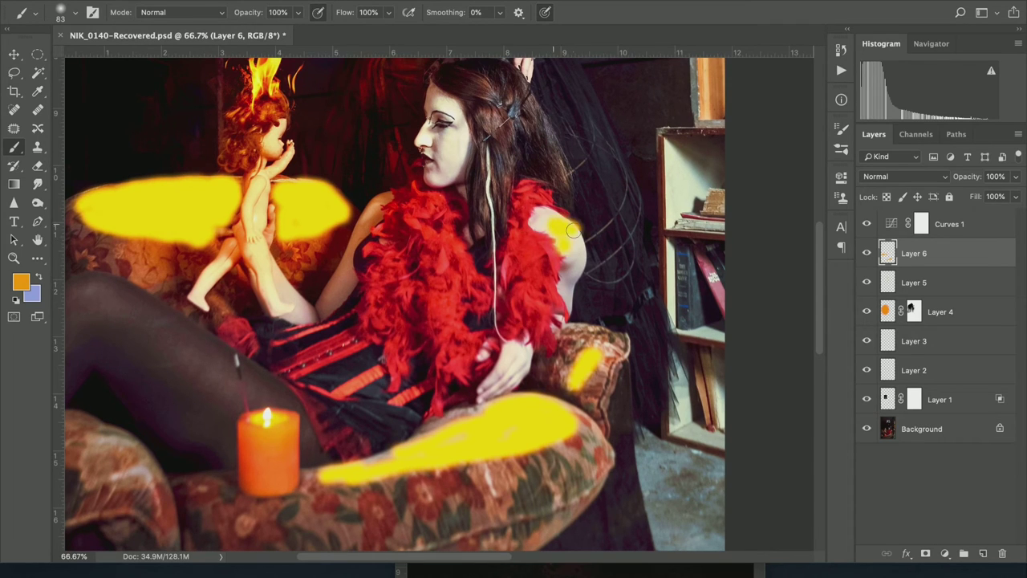
Step: Blur Layer 6's yellow patches with a 41.6 px Gaussian Blur
click(354, 4)
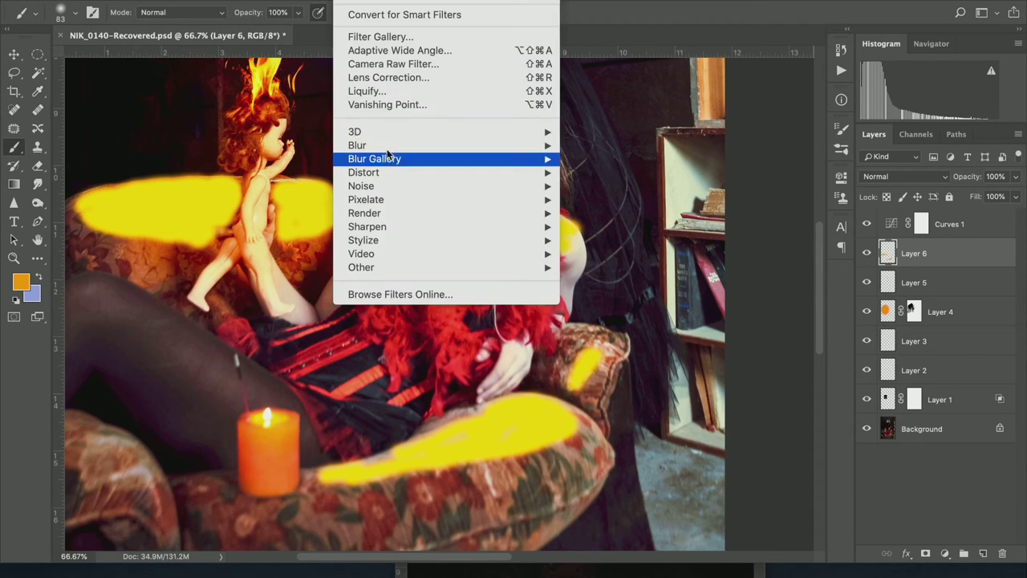
mouse_move(391, 152)
click(590, 204)
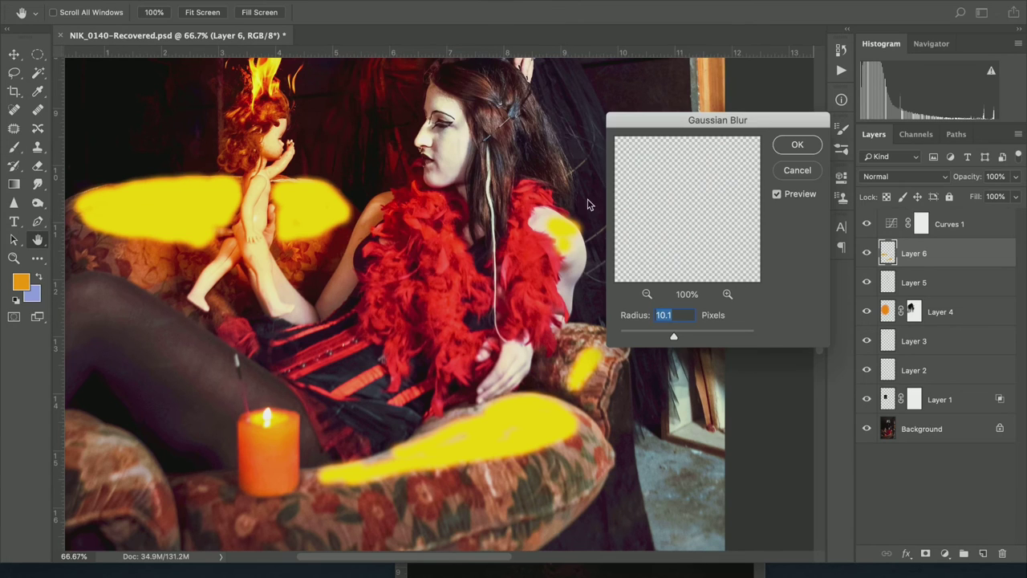
drag(687, 338, 696, 338)
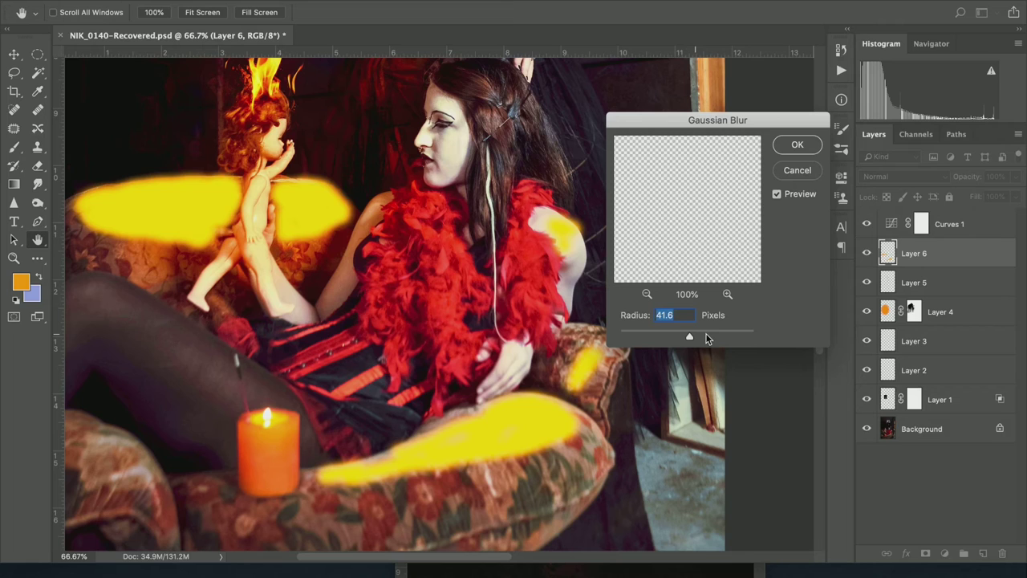
click(797, 147)
key(b)
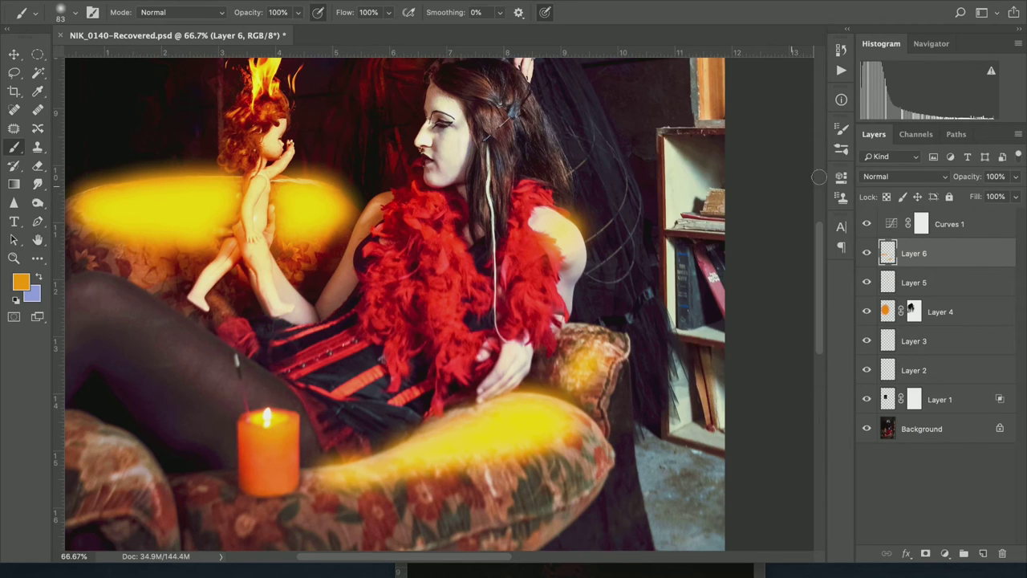
Step: Set Layer 6's blend mode to Soft Light and zoom out to view the whole image
click(924, 178)
click(899, 343)
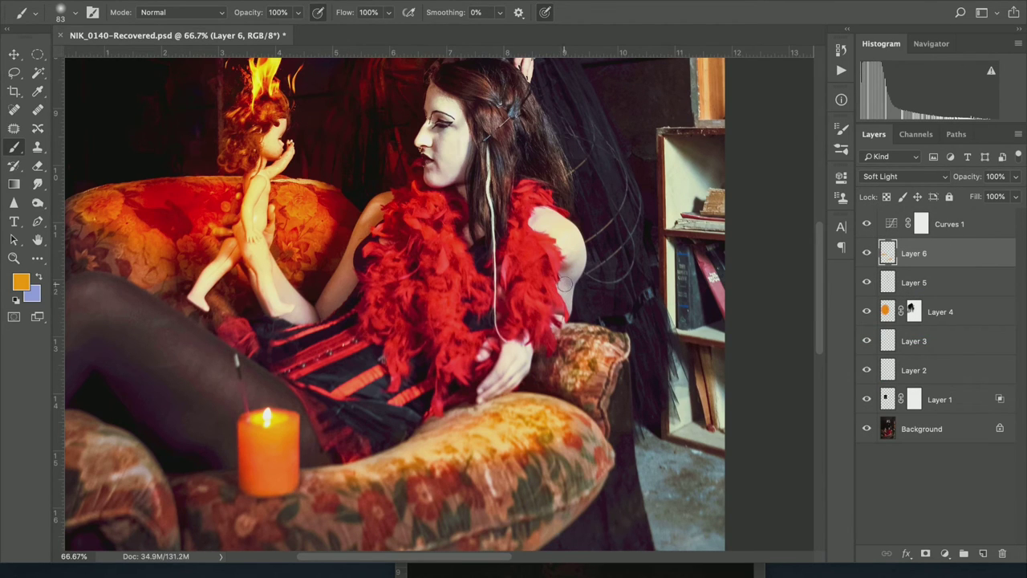
key(ctrl+minus)
key(ctrl+minus)
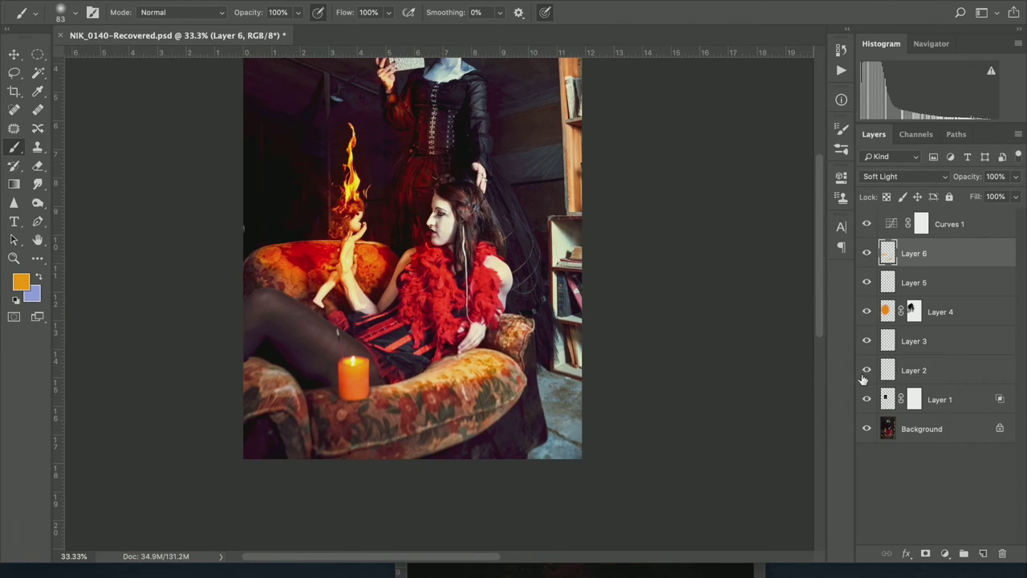
Step: Add a new Layer 7, zoom in on the woman's face and set the brush to 17 px
click(983, 553)
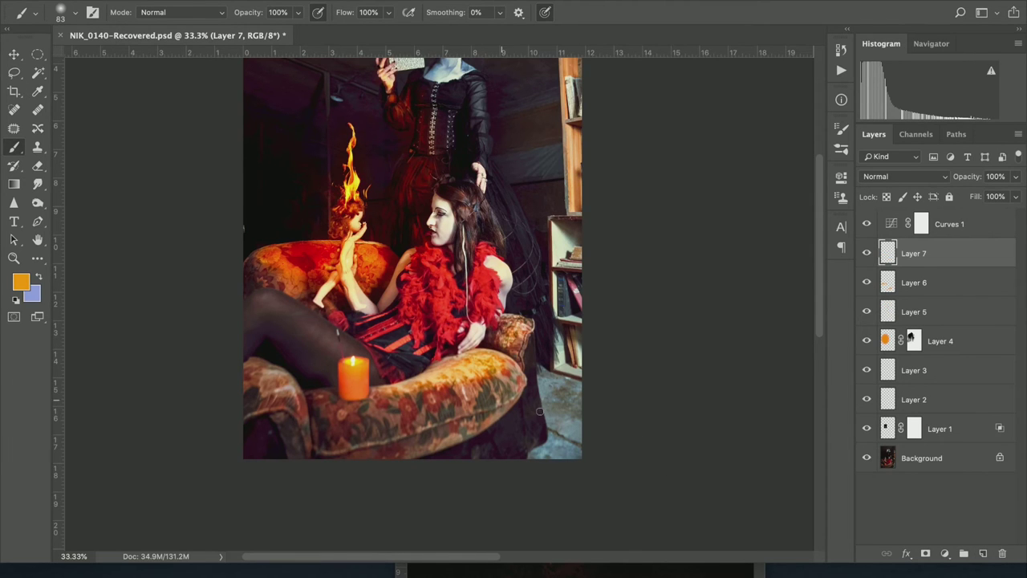
key(ctrl+plus)
key(ctrl+plus)
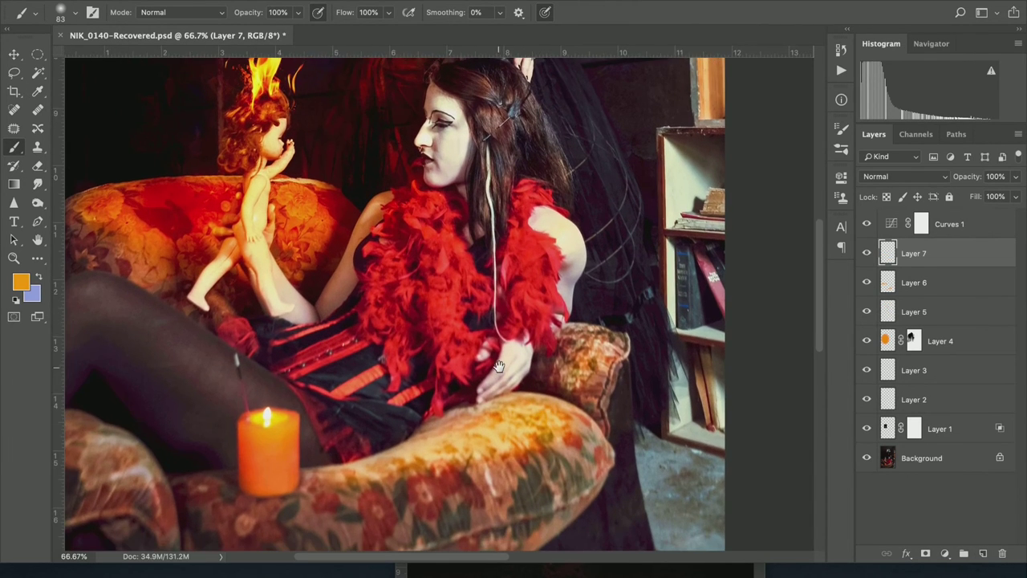
drag(514, 418, 522, 453)
key(ctrl+r)
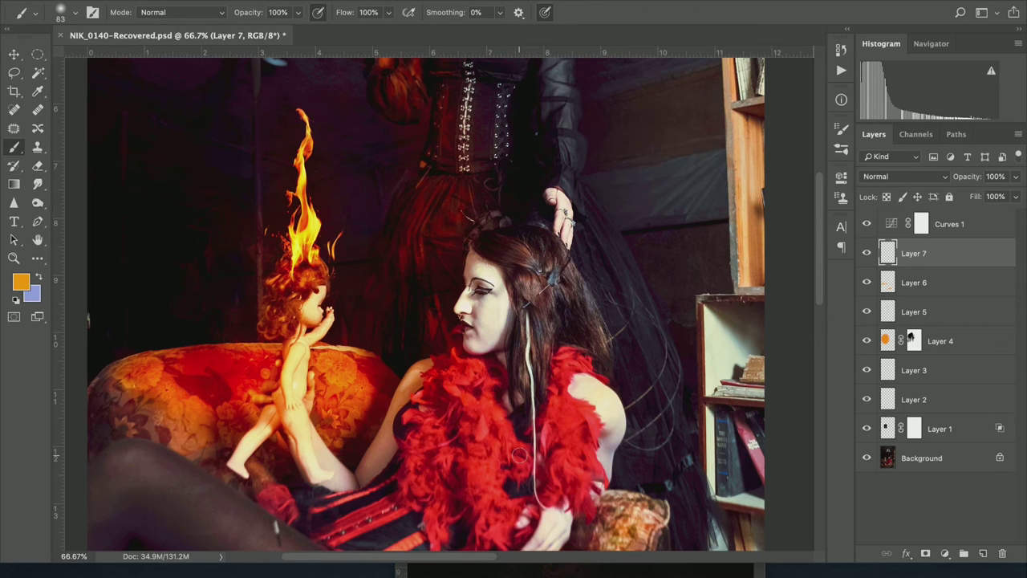
key(ctrl+plus)
key(ctrl+plus)
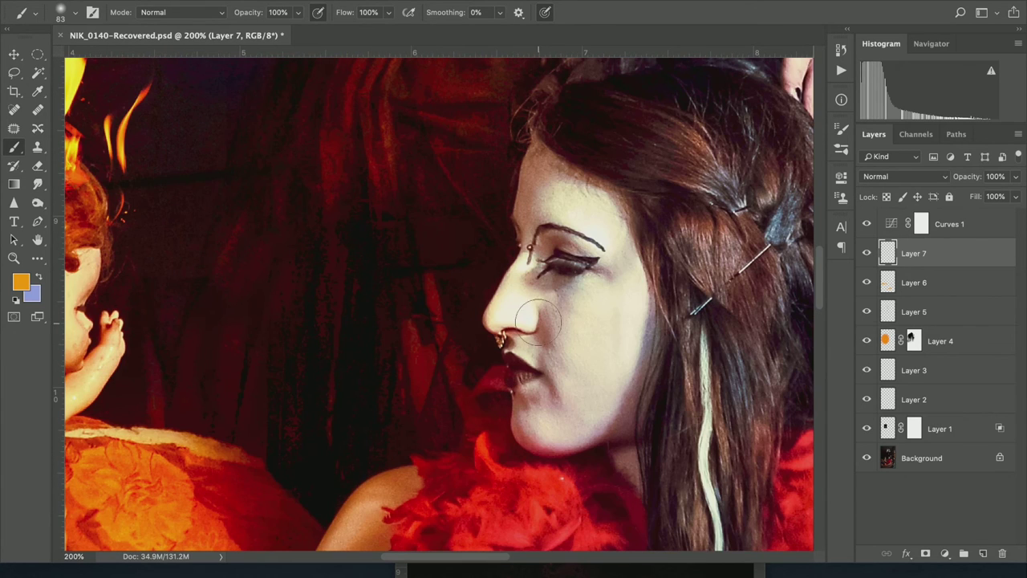
right_click(530, 349)
drag(620, 414, 610, 411)
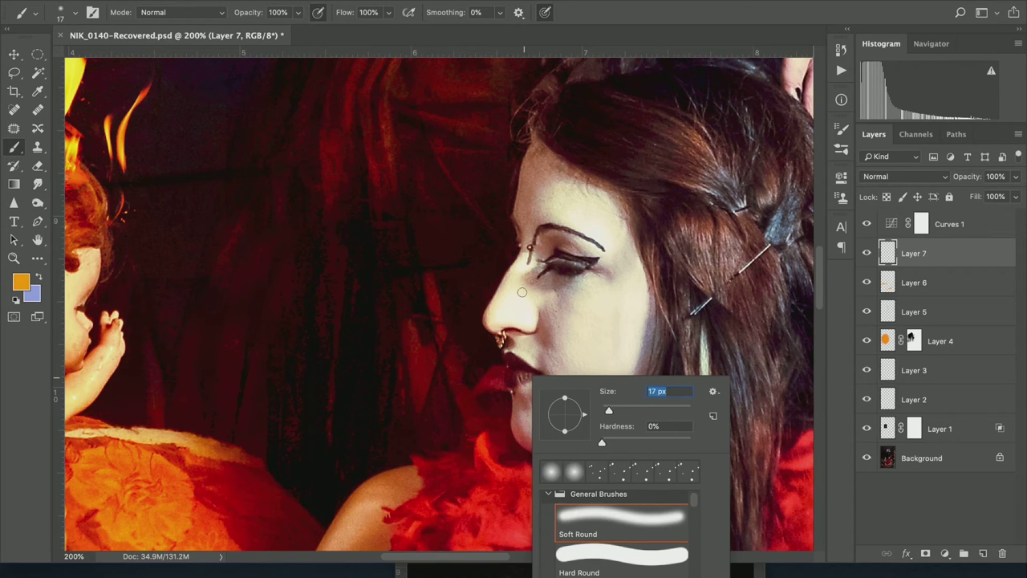
key(Return)
Step: Paint yellow light on the woman's nose, forehead, chin, cheek and above the eyebrow
drag(497, 319, 516, 274)
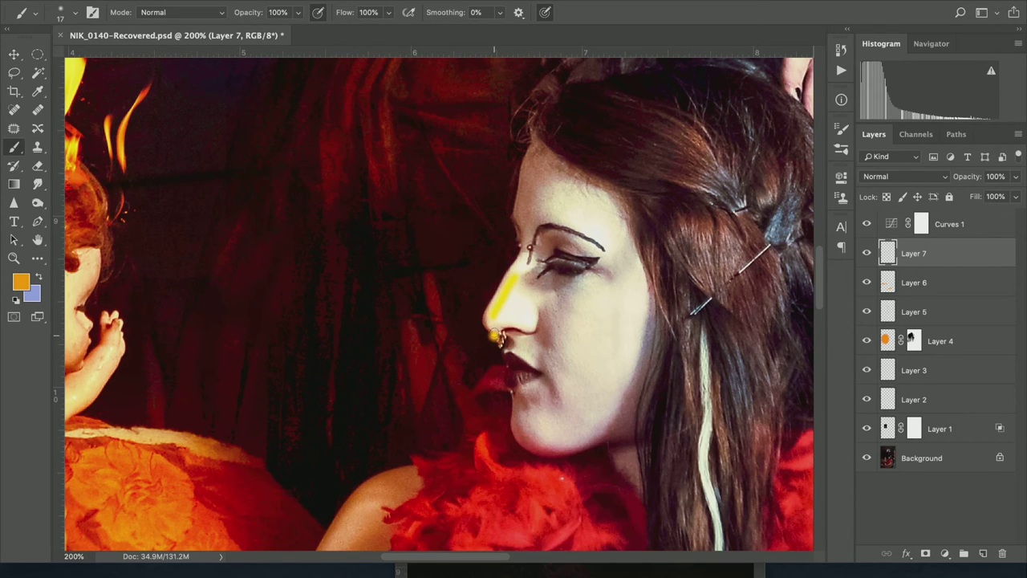
drag(503, 313, 509, 307)
mouse_move(530, 177)
mouse_down()
mouse_move(526, 215)
mouse_move(541, 157)
mouse_move(559, 170)
mouse_move(550, 198)
mouse_up()
mouse_move(529, 414)
mouse_down()
mouse_move(535, 441)
mouse_move(526, 405)
mouse_up()
mouse_move(577, 378)
mouse_down()
mouse_move(563, 359)
mouse_move(602, 383)
mouse_up()
mouse_move(577, 306)
mouse_down()
mouse_move(613, 291)
mouse_move(580, 303)
mouse_move(628, 307)
mouse_move(614, 345)
mouse_move(615, 310)
mouse_up()
mouse_move(584, 221)
mouse_down()
mouse_move(600, 220)
mouse_move(569, 215)
mouse_move(597, 219)
mouse_move(579, 210)
mouse_up()
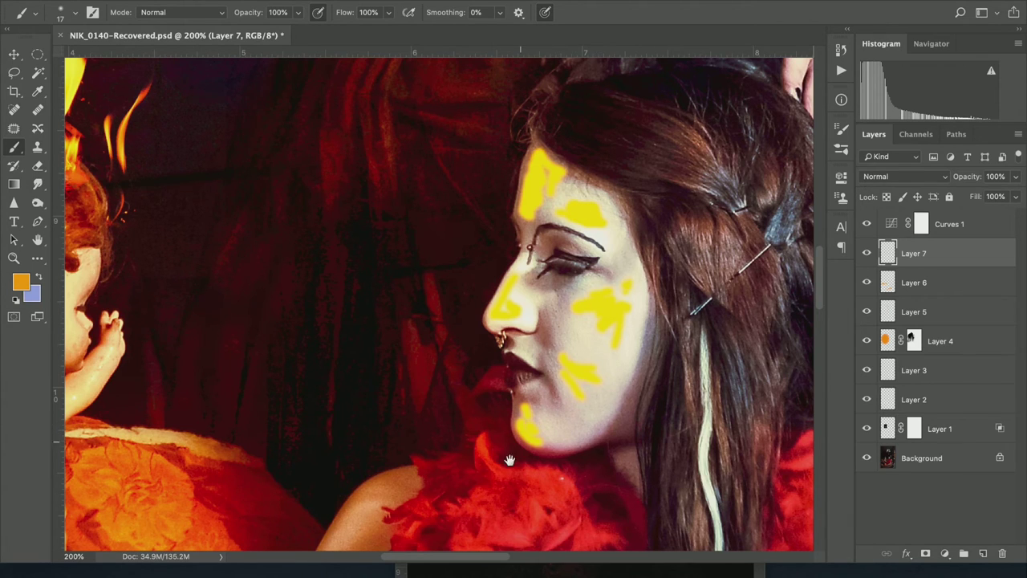
Step: Paint yellow lines along the shoulder, arm edge and forearm
scroll(536, 377, down, 8)
mouse_move(402, 294)
mouse_down()
mouse_move(458, 237)
mouse_move(384, 345)
mouse_move(405, 291)
mouse_move(464, 244)
mouse_move(462, 217)
mouse_up()
mouse_move(362, 330)
mouse_down()
mouse_move(443, 154)
mouse_move(429, 203)
mouse_up()
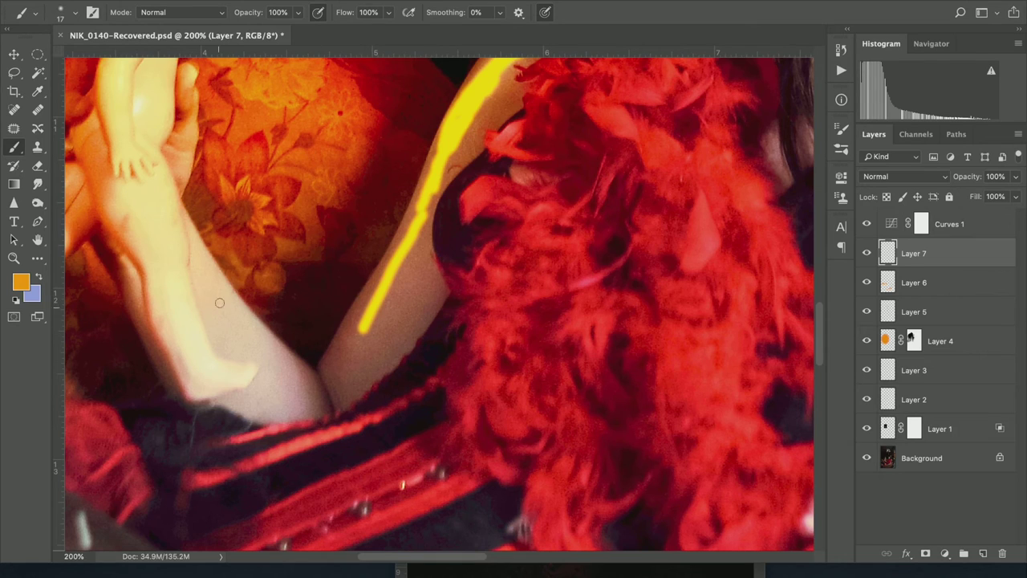
drag(239, 319, 313, 384)
mouse_move(245, 339)
mouse_down()
mouse_move(310, 385)
mouse_move(374, 317)
mouse_up()
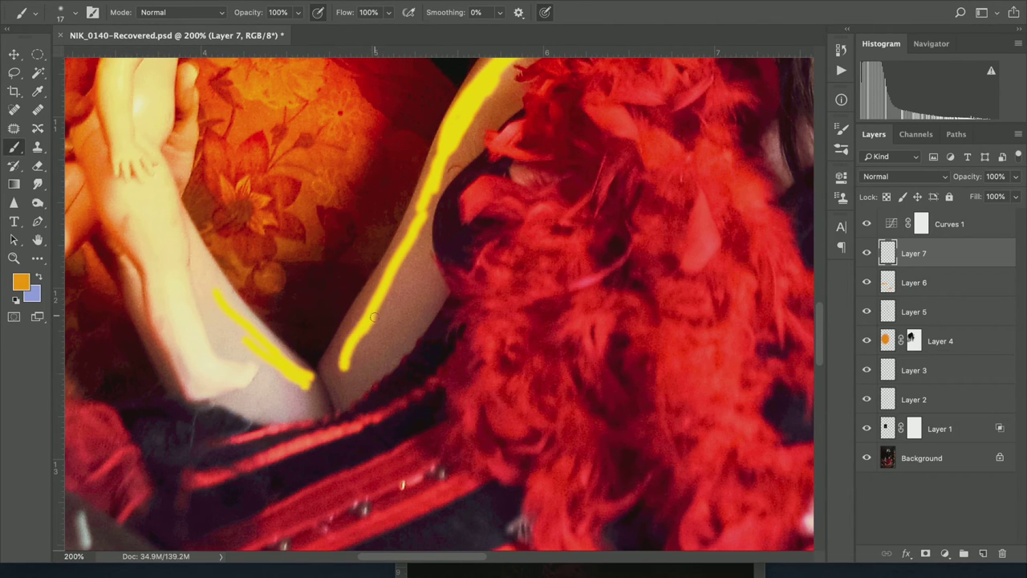
key(ctrl+minus)
key(ctrl+minus)
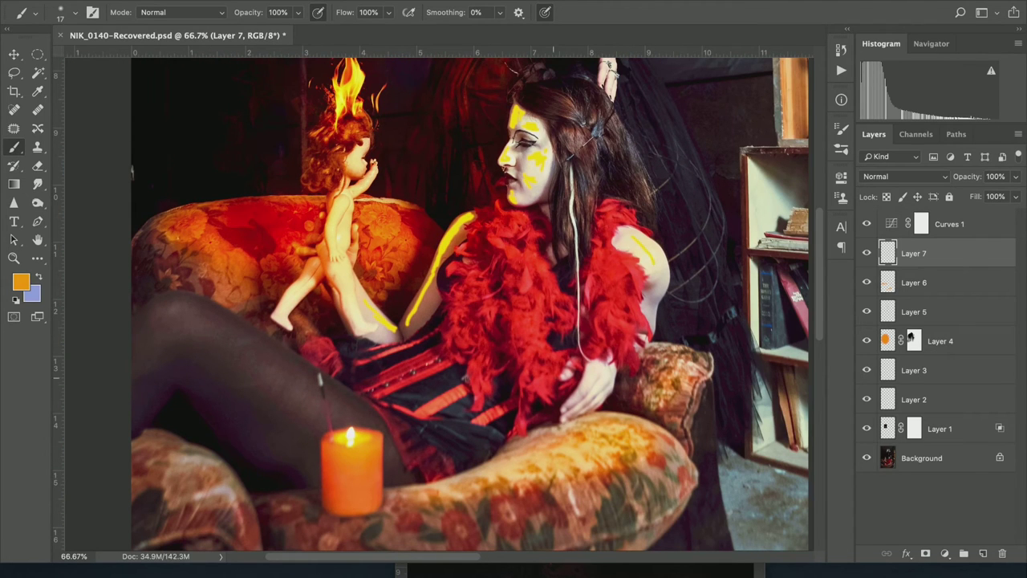
Step: Add yellow strokes across the corset and down the red feather boa
mouse_move(421, 347)
mouse_down()
mouse_move(376, 356)
mouse_move(440, 350)
mouse_up()
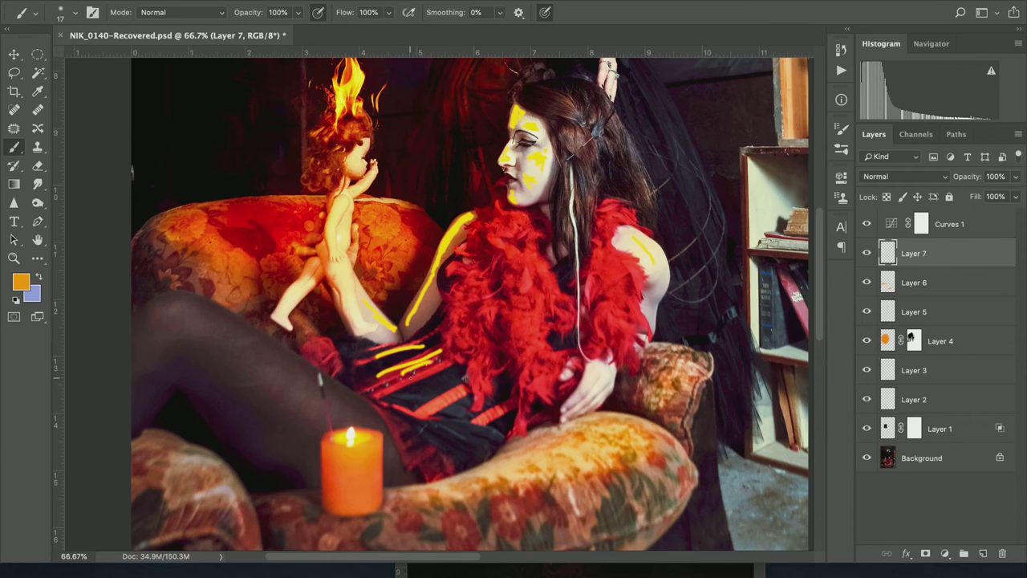
drag(410, 376, 429, 368)
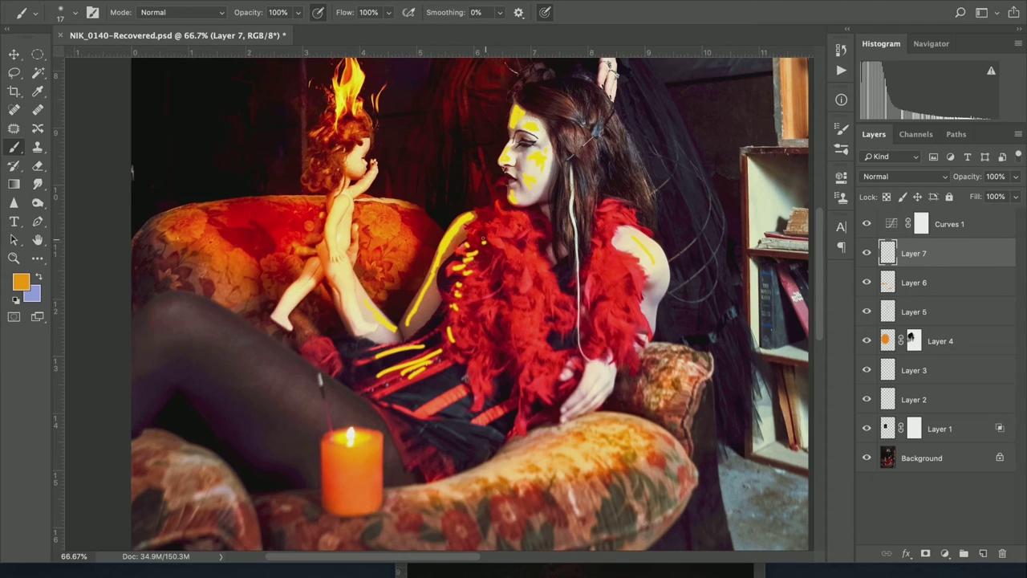
mouse_move(493, 221)
mouse_down()
mouse_move(498, 261)
mouse_move(480, 277)
mouse_move(478, 302)
mouse_up()
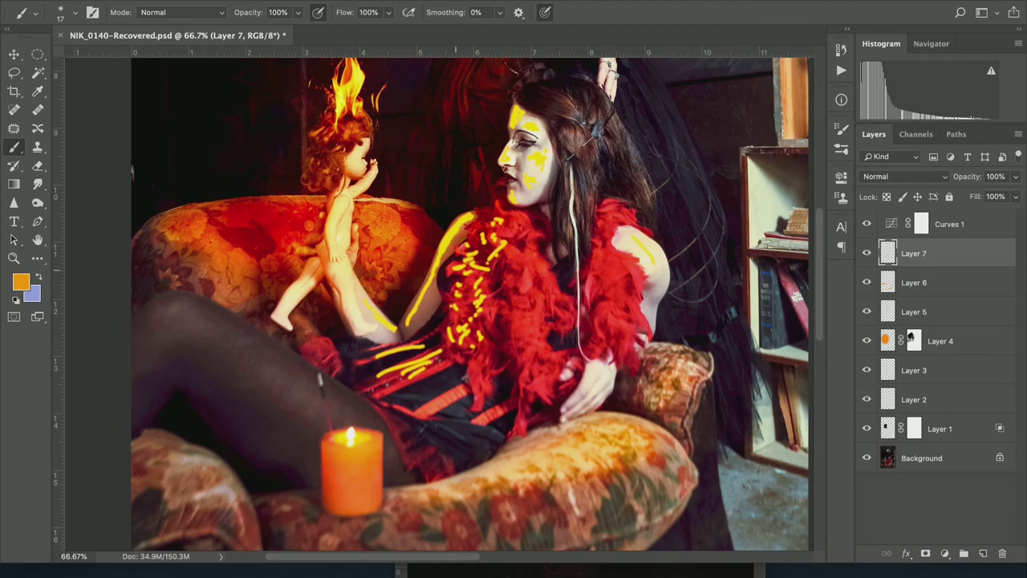
scroll(573, 163, up, 5)
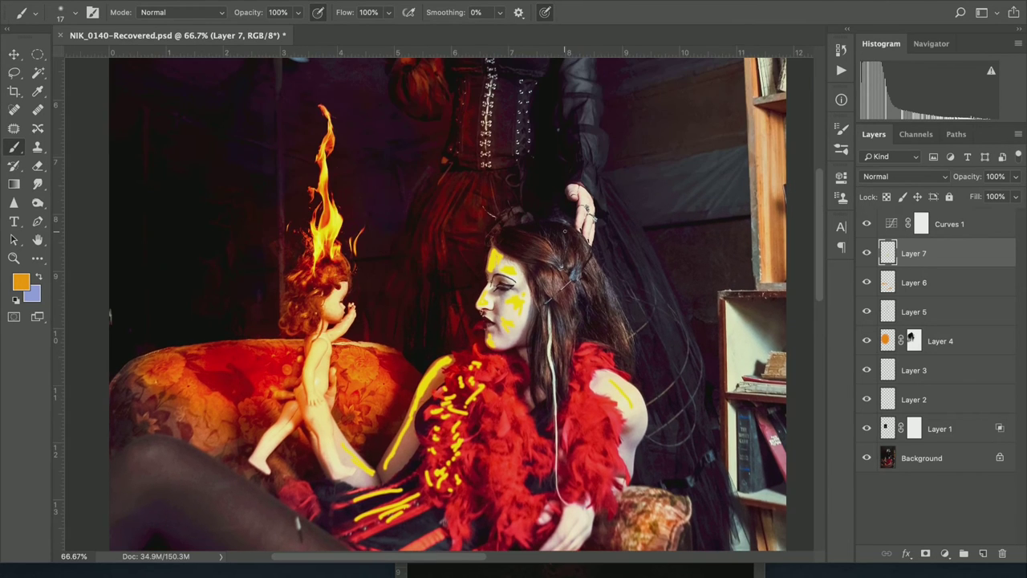
key(ctrl+plus)
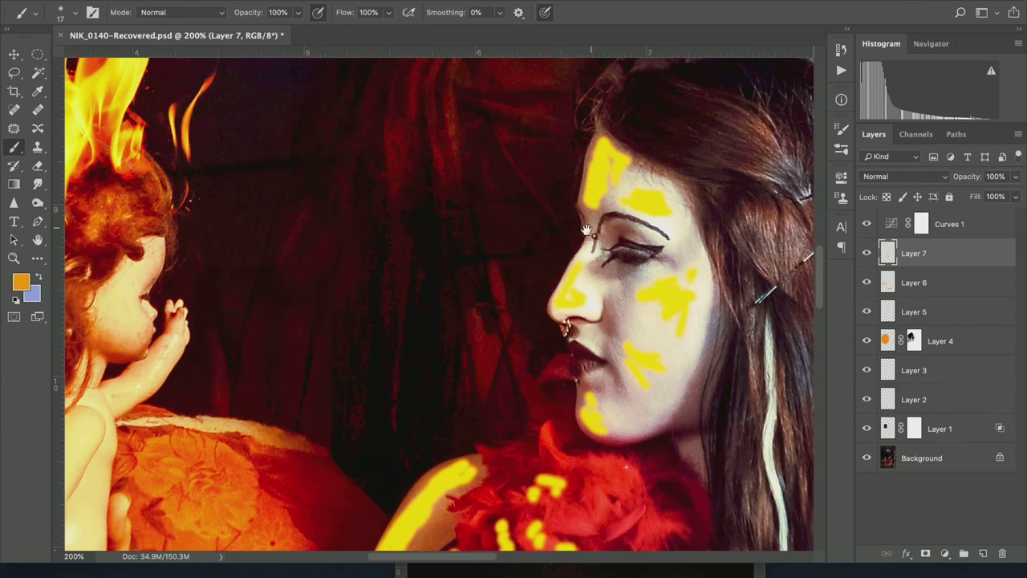
Step: Zoom in on the face and shrink the brush to 1 px after undoing a too-thick stroke
key(ctrl+plus)
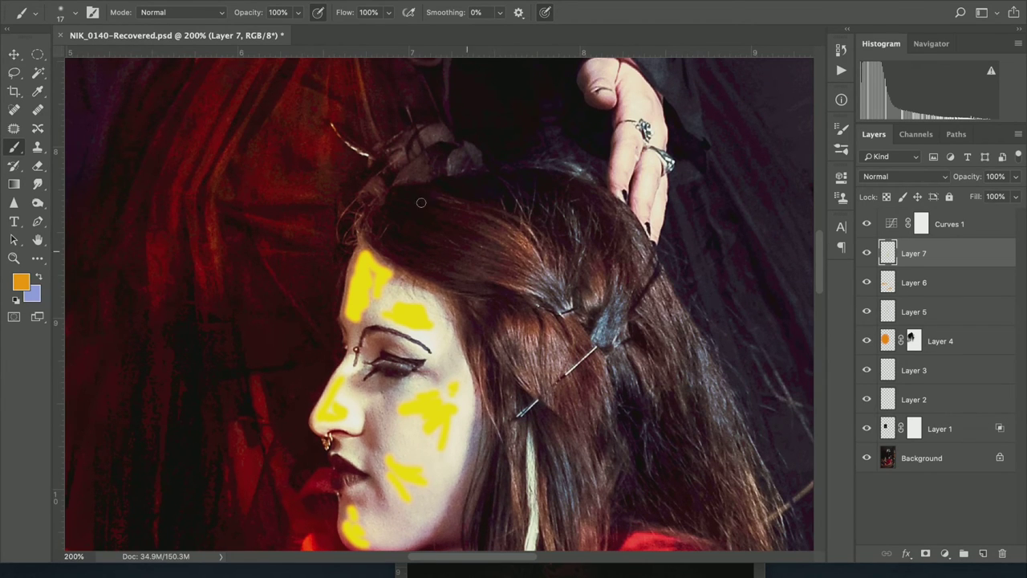
right_click(455, 222)
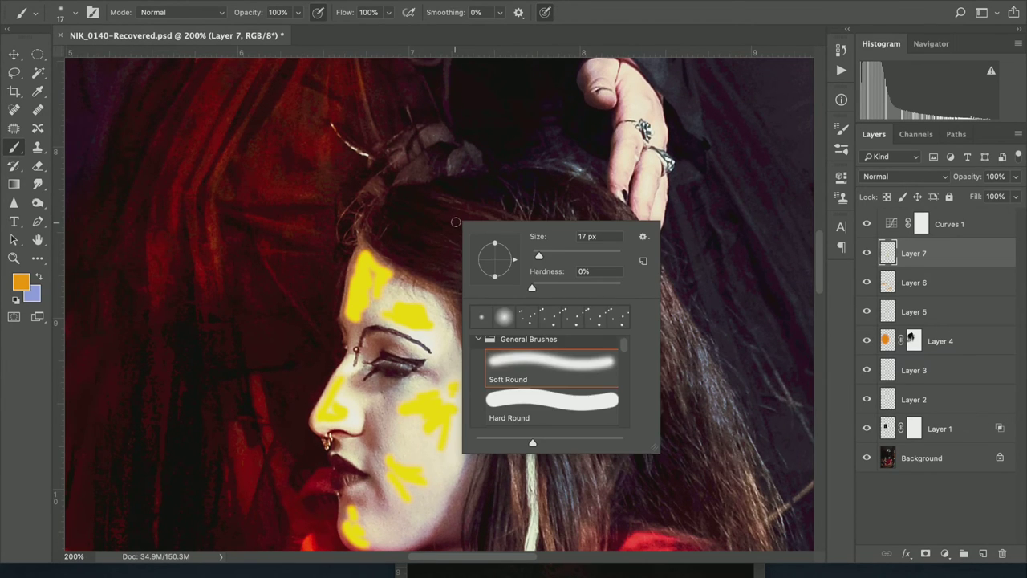
drag(553, 260, 536, 259)
key(Return)
drag(412, 235, 462, 246)
key(ctrl+z)
right_click(437, 216)
drag(520, 252, 516, 254)
key(Return)
Step: Paint thin 1 px yellow strands across the top of the hair on Layer 7
drag(426, 247, 482, 268)
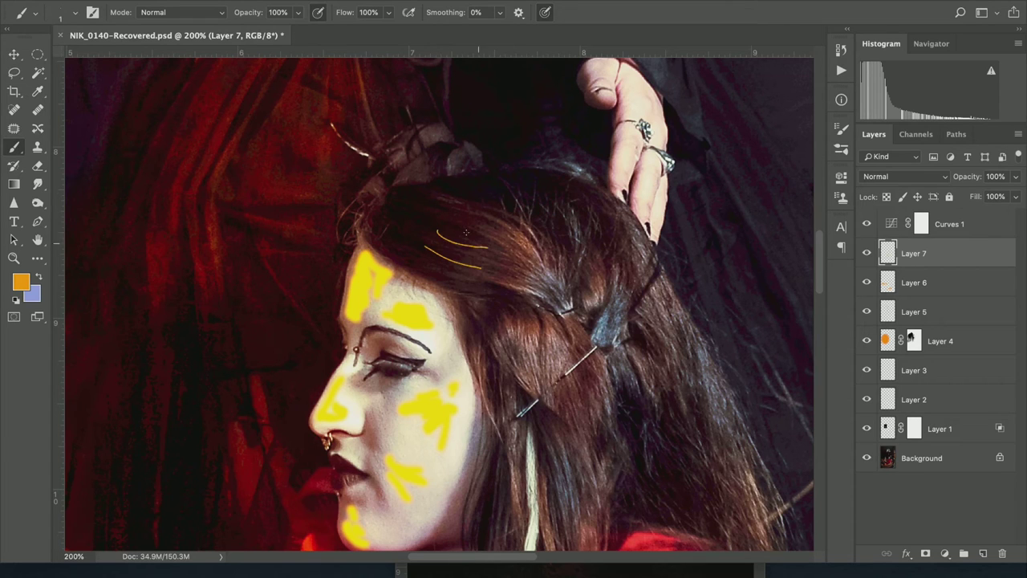
drag(447, 205, 490, 214)
drag(411, 217, 399, 210)
drag(408, 210, 438, 205)
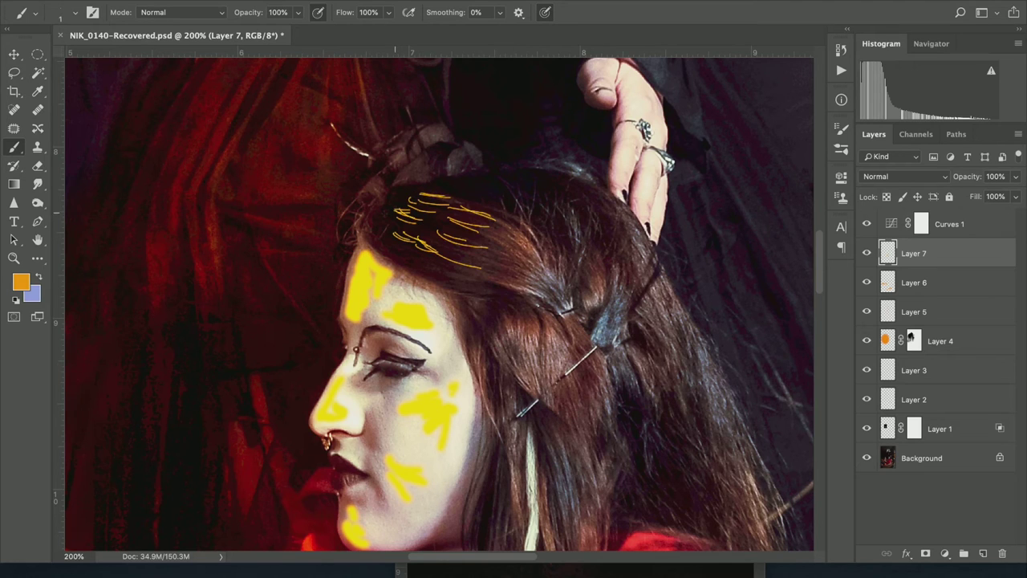
mouse_move(382, 247)
mouse_down()
mouse_move(493, 282)
mouse_move(426, 260)
mouse_move(497, 267)
mouse_move(530, 244)
mouse_move(503, 232)
mouse_up()
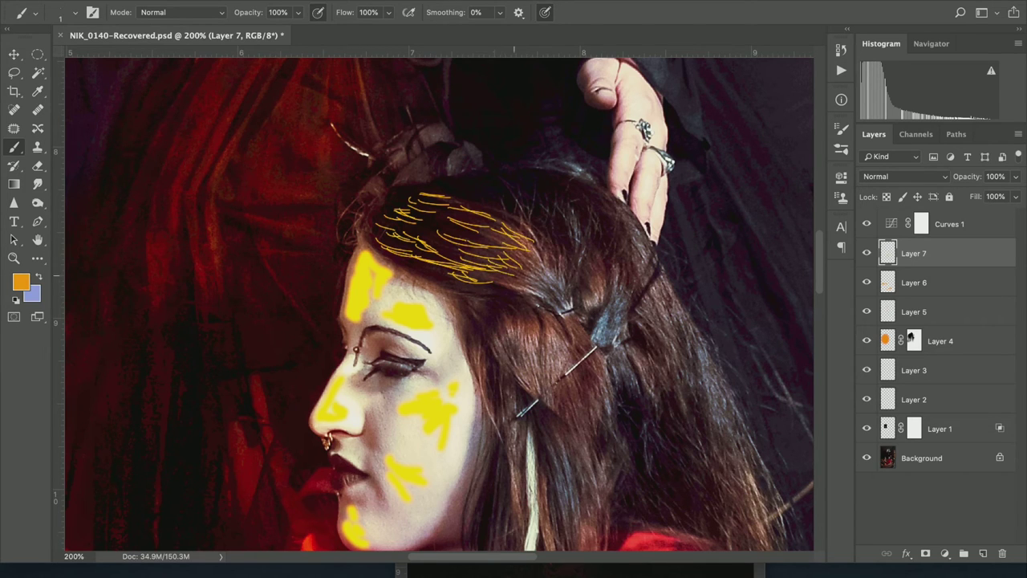
drag(474, 268, 508, 260)
drag(496, 250, 479, 243)
mouse_move(417, 232)
mouse_down()
mouse_move(454, 228)
mouse_move(426, 212)
mouse_up()
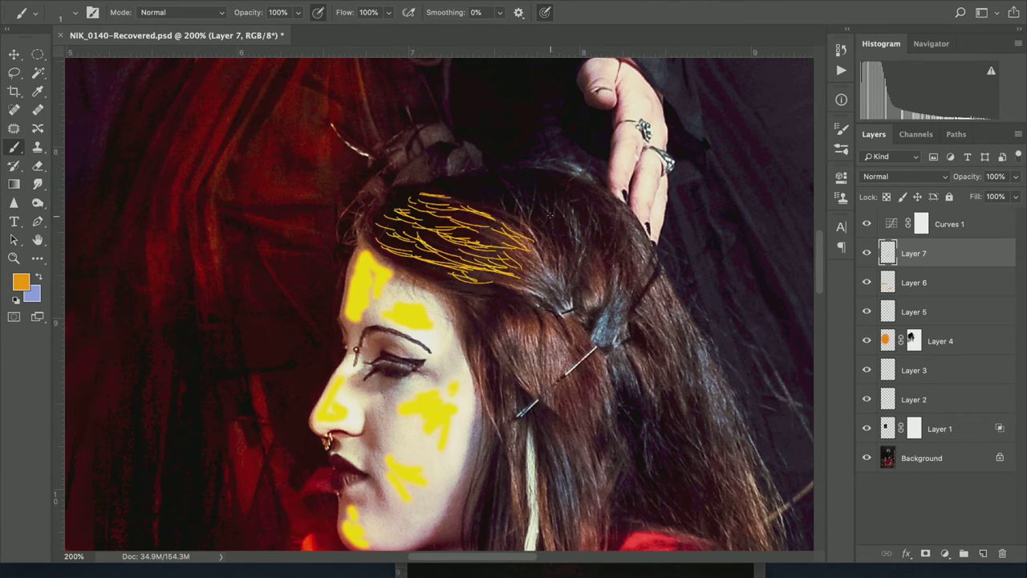
Step: Sample the forehead yellow and paint strands down the side hair and along the head top
alt+click(530, 271)
alt+click(383, 276)
drag(528, 321, 531, 366)
drag(536, 324, 538, 363)
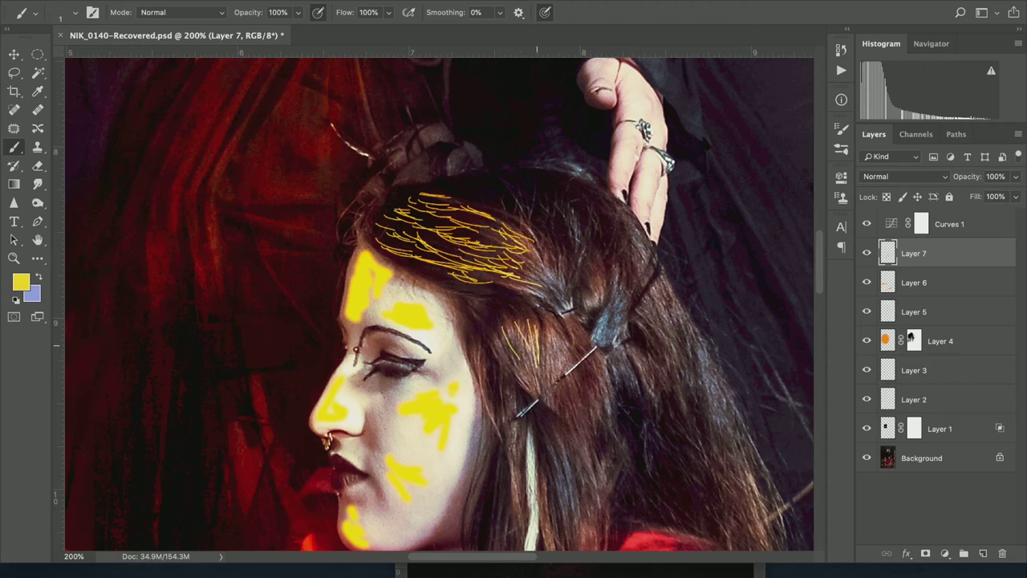
drag(495, 416, 492, 370)
drag(500, 417, 496, 348)
drag(503, 393, 502, 353)
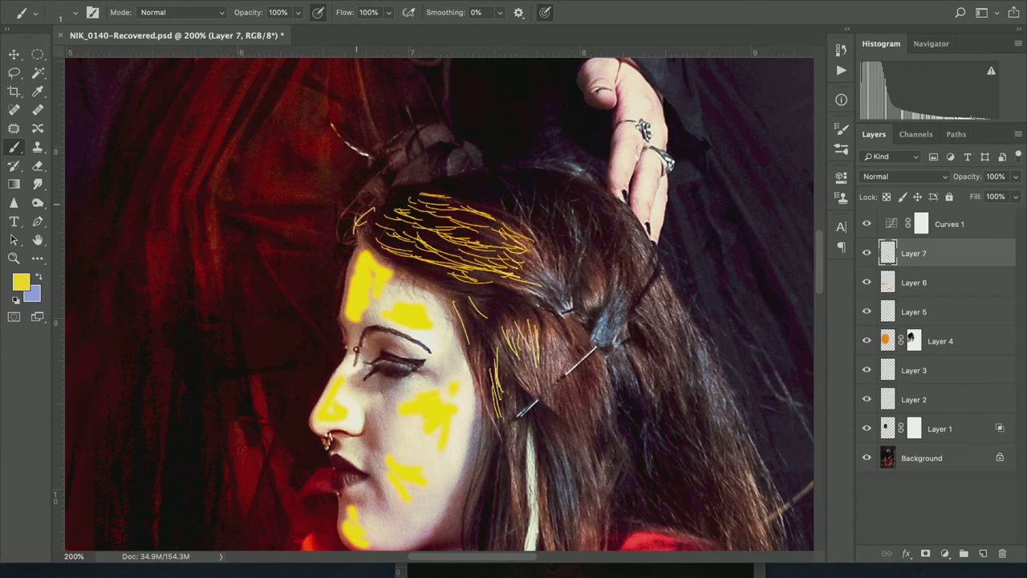
mouse_move(401, 186)
mouse_down()
mouse_move(430, 183)
mouse_move(403, 181)
mouse_up()
drag(382, 230, 417, 193)
drag(406, 187, 466, 199)
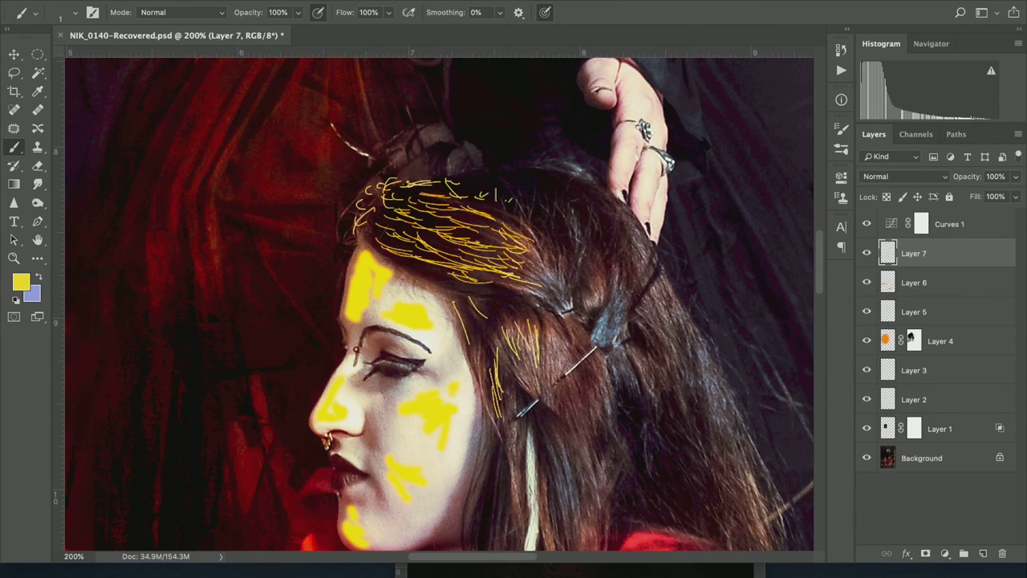
Step: Open the Gaussian Blur filter for the yellow hair paint
click(353, 1)
mouse_move(377, 145)
click(570, 200)
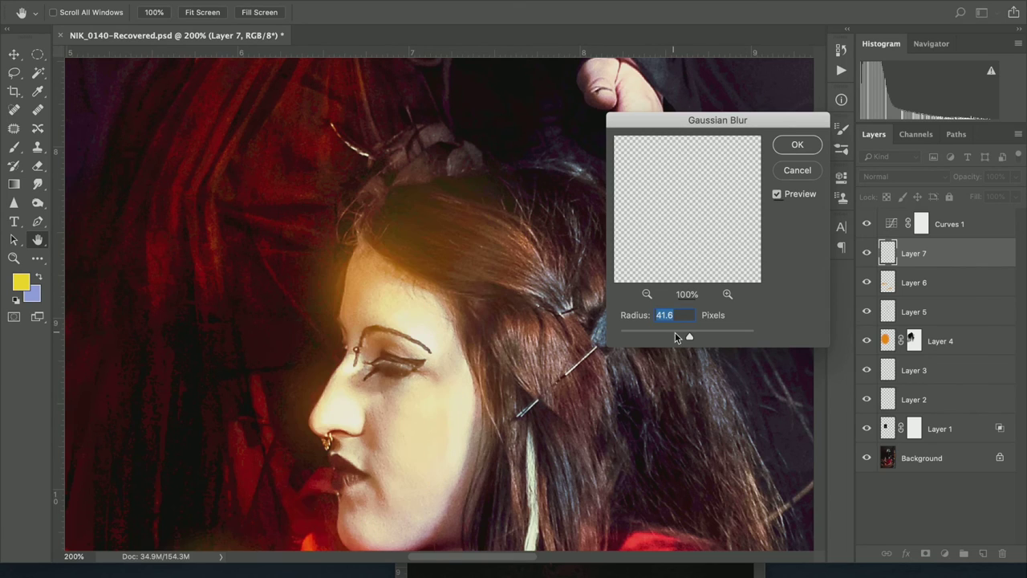
Step: Apply the Gaussian Blur to Layer 7 at a 3.0 px radius
drag(675, 334, 648, 338)
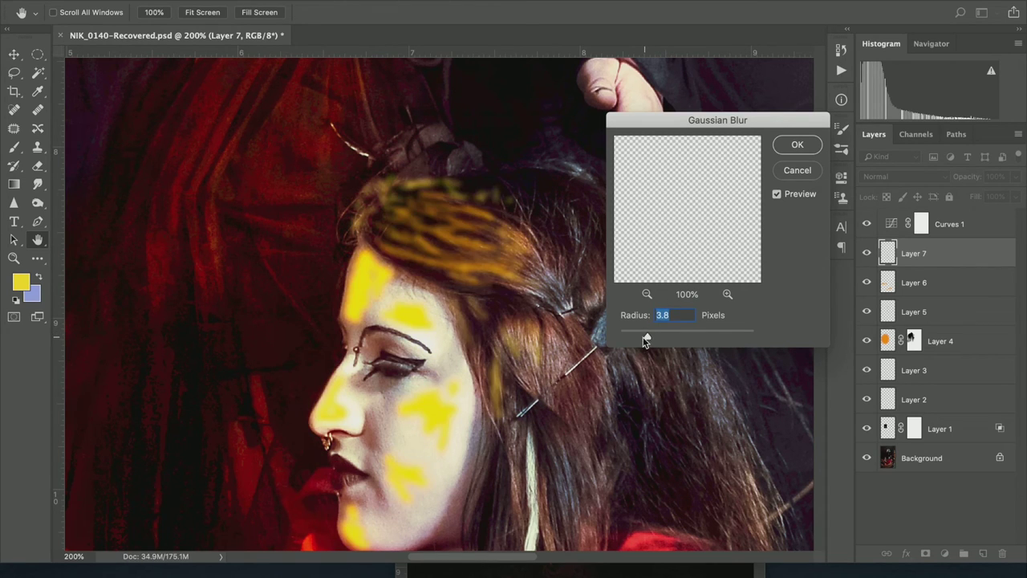
drag(644, 338, 640, 336)
click(811, 145)
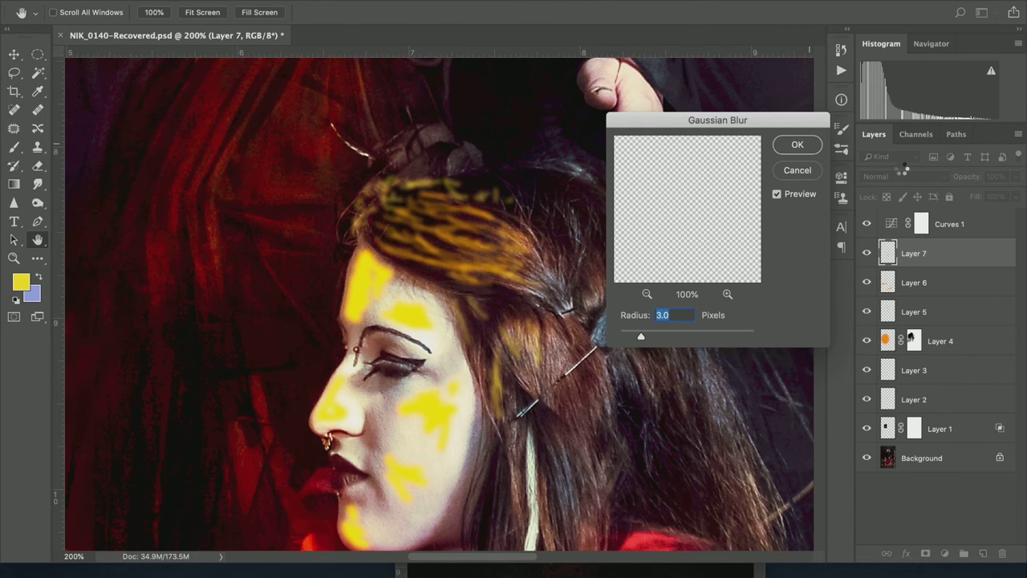
Step: Set Layer 7 to Soft Light, zoom out, and add a new empty Layer 8
click(905, 175)
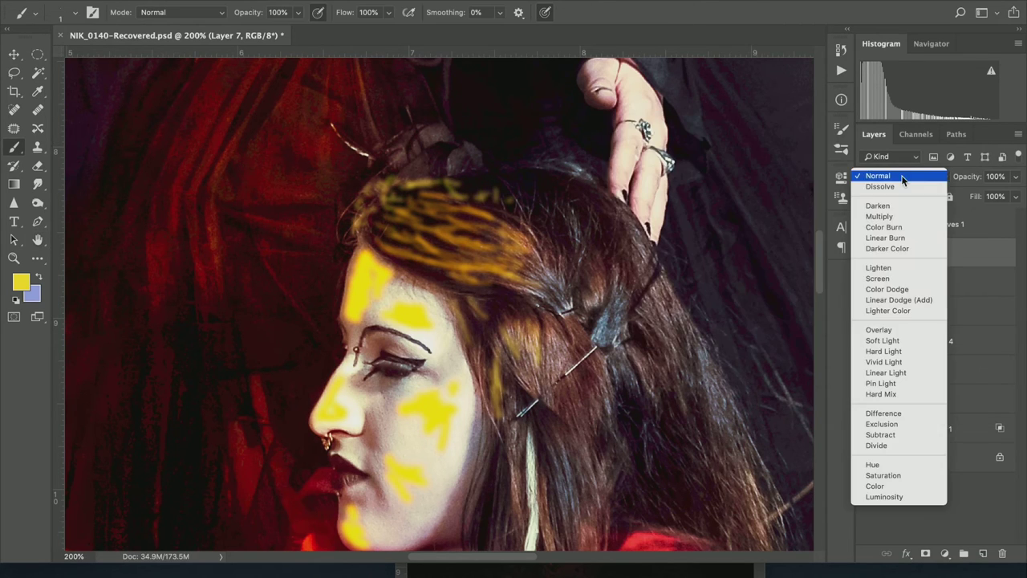
click(901, 340)
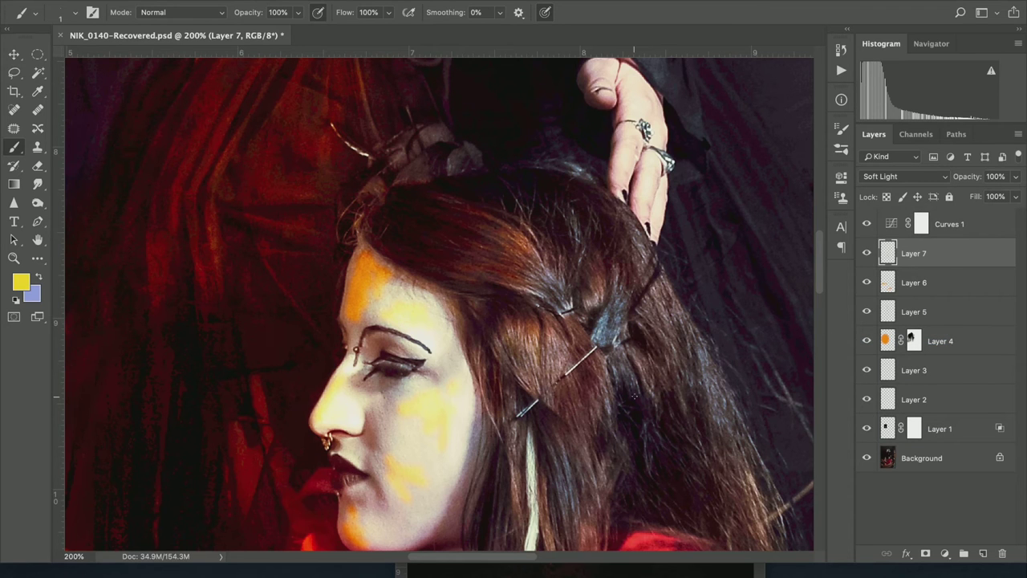
key(ctrl+minus)
key(ctrl+minus)
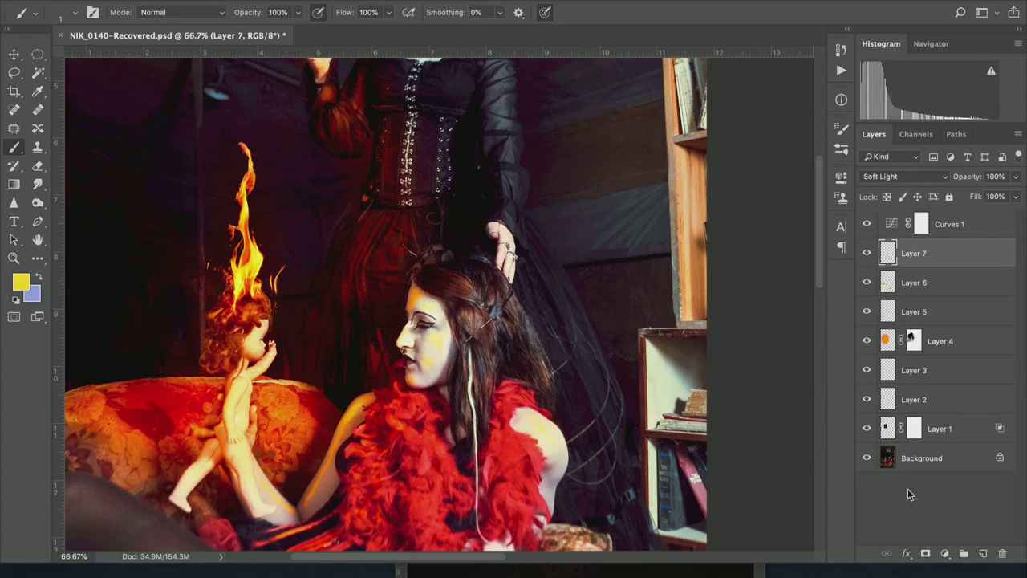
click(983, 554)
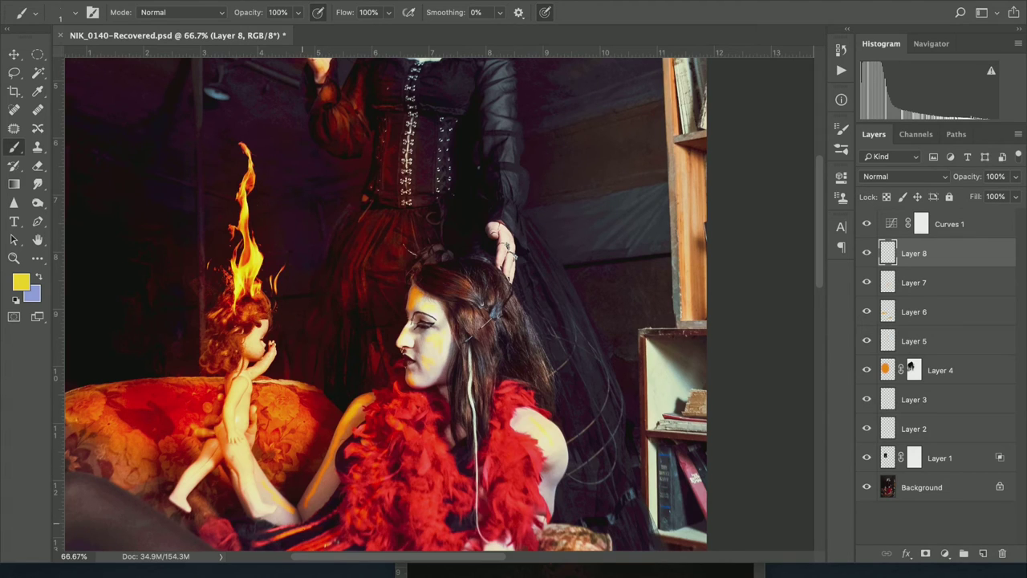
Step: With a 65 px brush at reduced opacity, paint yellow glow on the forearm, wrist and face
right_click(354, 460)
drag(453, 409, 462, 411)
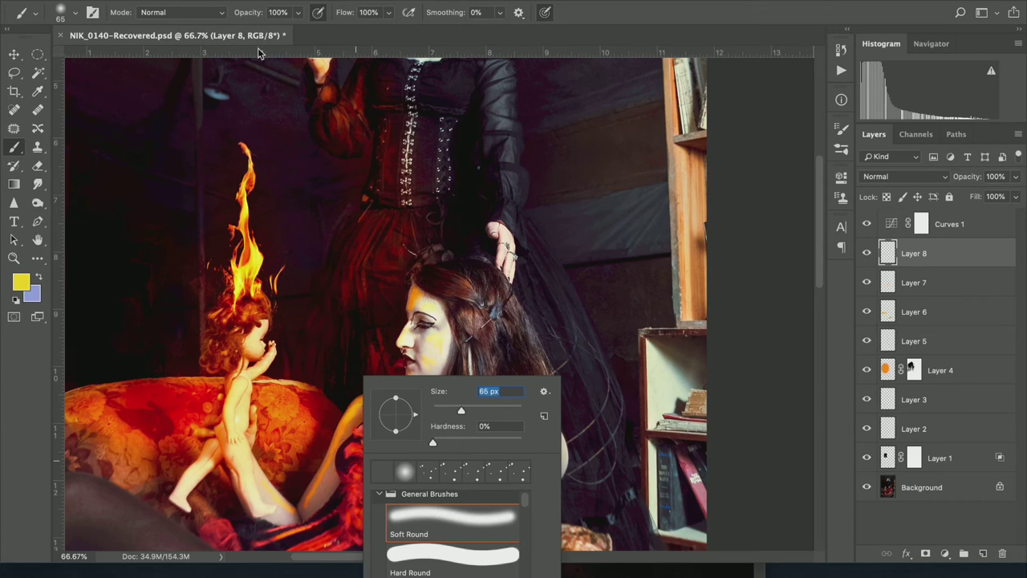
drag(244, 15, 229, 18)
mouse_move(313, 499)
mouse_down()
mouse_move(349, 414)
mouse_move(337, 450)
mouse_up()
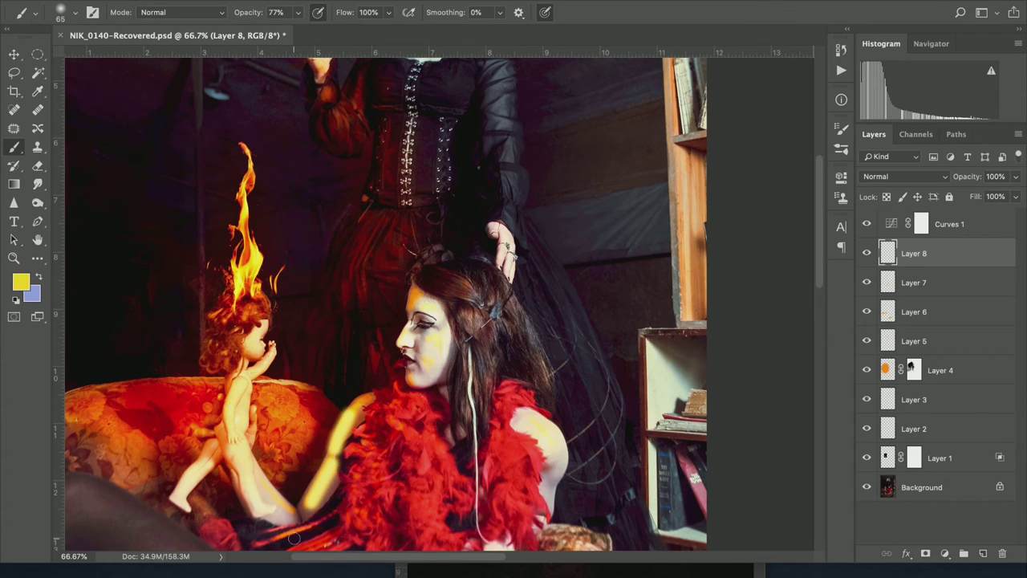
drag(283, 512, 289, 513)
drag(256, 16, 243, 19)
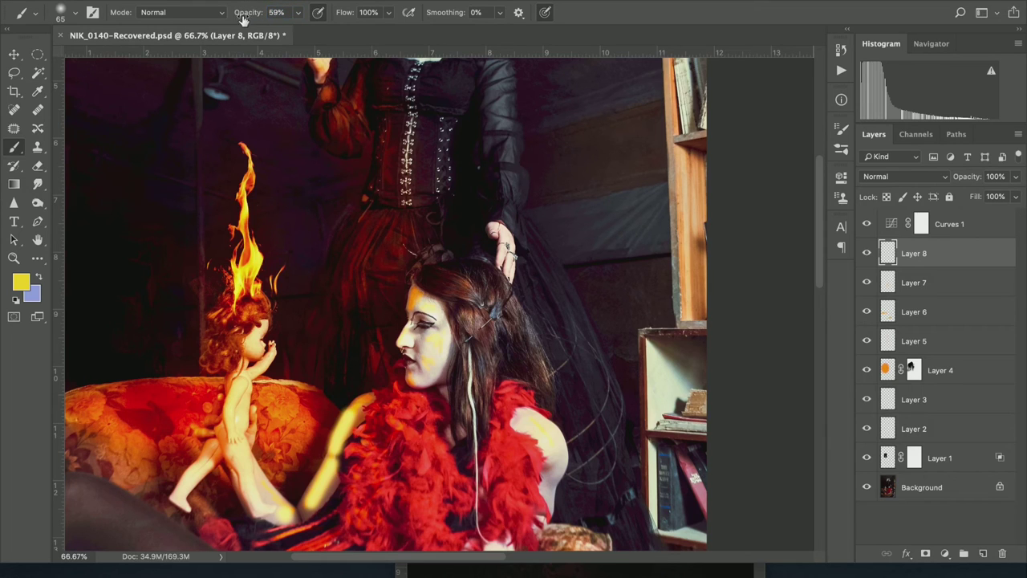
mouse_move(426, 376)
mouse_down()
mouse_move(443, 344)
mouse_move(421, 337)
mouse_move(441, 326)
mouse_move(429, 302)
mouse_move(440, 313)
mouse_up()
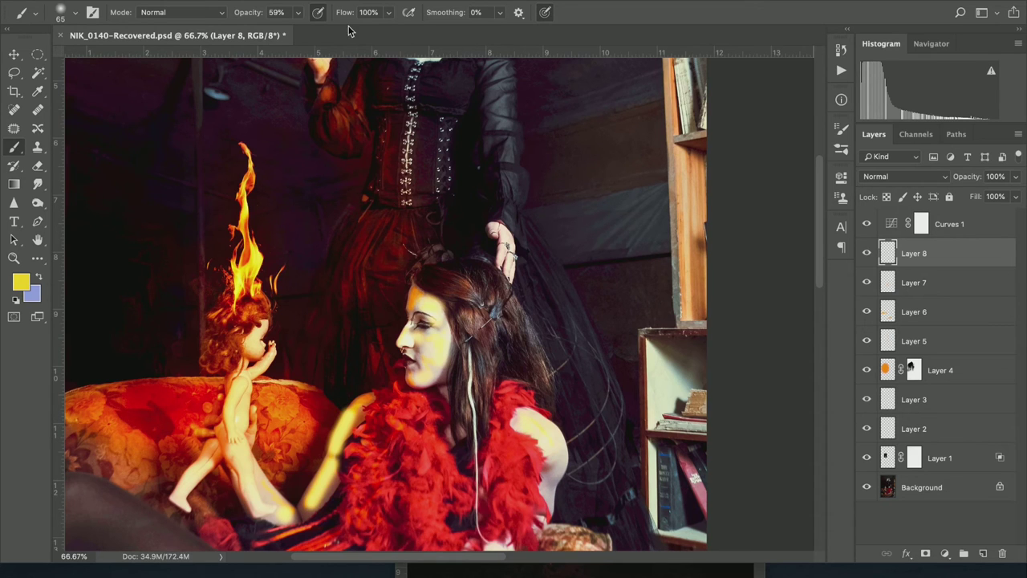
Step: Paint yellow glow along the stockinged leg down to the candle top and across the corset
click(309, 0)
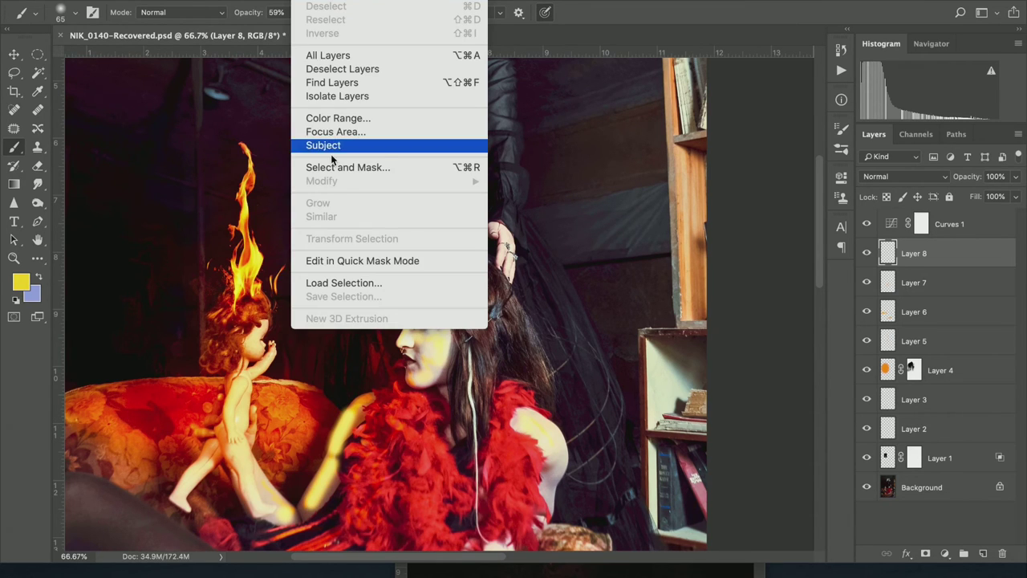
click(177, 388)
drag(177, 388, 237, 336)
key(ctrl+r)
click(169, 303)
mouse_move(190, 306)
mouse_down()
mouse_move(364, 413)
mouse_move(310, 386)
mouse_move(214, 308)
mouse_move(228, 319)
mouse_move(176, 306)
mouse_move(185, 304)
mouse_move(147, 322)
mouse_move(163, 305)
mouse_move(143, 323)
mouse_move(206, 329)
mouse_move(193, 321)
mouse_move(308, 398)
mouse_move(288, 379)
mouse_move(298, 379)
mouse_move(215, 322)
mouse_move(225, 325)
mouse_move(359, 408)
mouse_move(322, 399)
mouse_move(321, 410)
mouse_move(427, 391)
mouse_move(388, 384)
mouse_move(429, 367)
mouse_up()
mouse_move(418, 408)
mouse_down()
mouse_move(459, 385)
mouse_move(406, 363)
mouse_up()
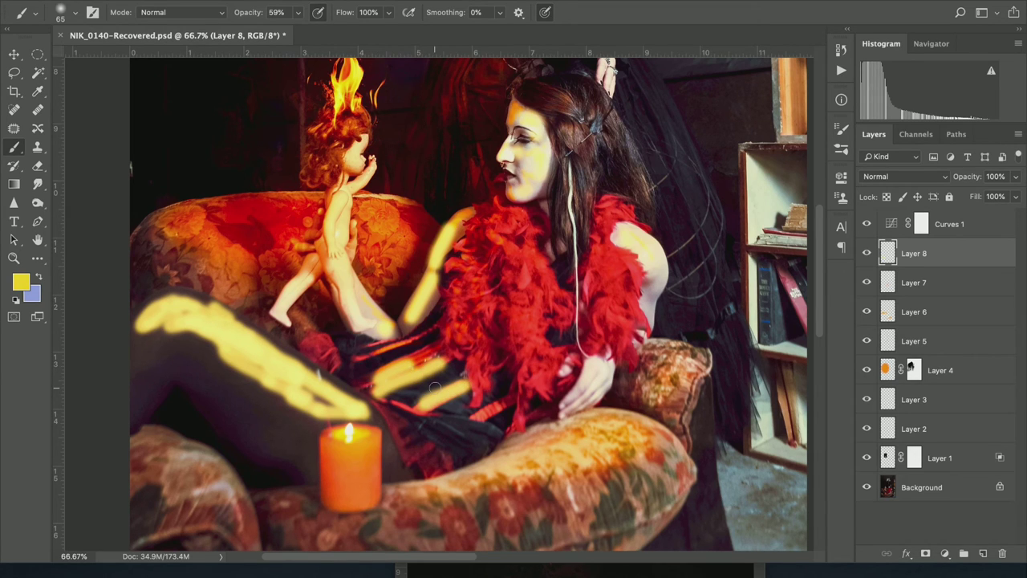
mouse_move(352, 404)
mouse_down()
mouse_move(376, 417)
mouse_move(318, 401)
mouse_move(357, 419)
mouse_move(323, 377)
mouse_move(210, 360)
mouse_move(167, 333)
mouse_move(135, 347)
mouse_move(144, 330)
mouse_up()
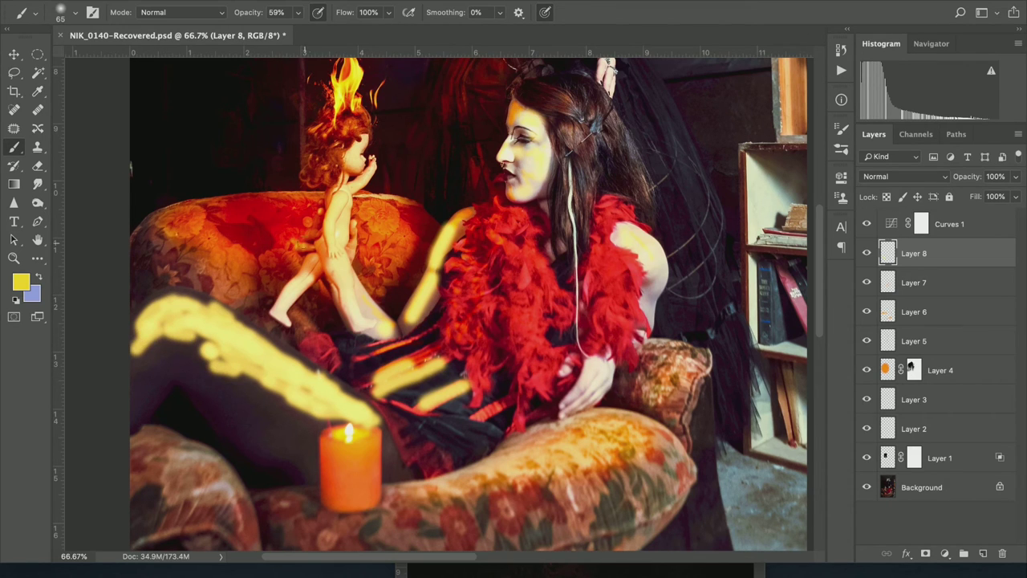
click(305, 0)
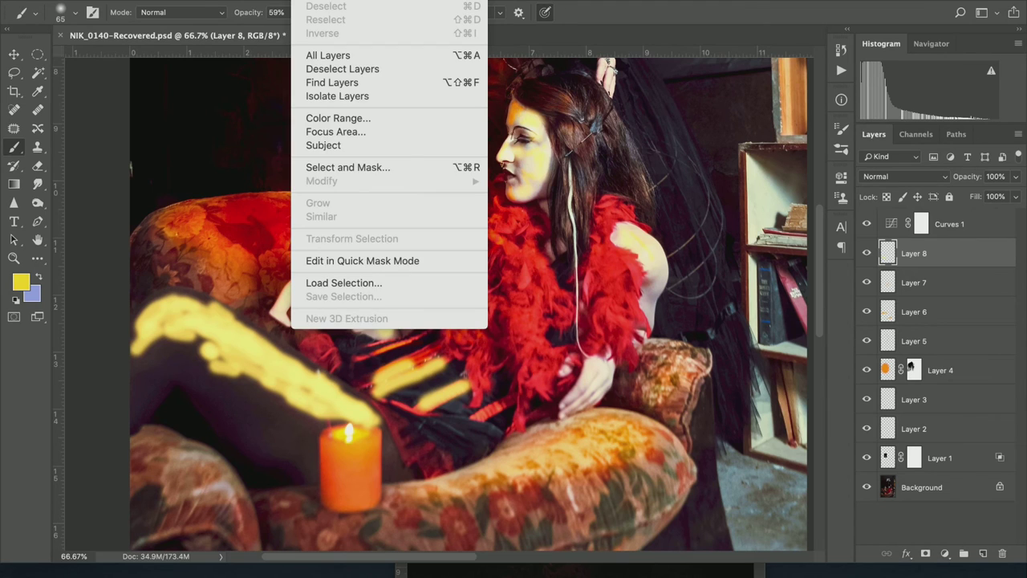
Step: Apply a Gaussian Blur with a larger radius to Layer 8's yellow strokes
mouse_move(347, 0)
mouse_move(390, 147)
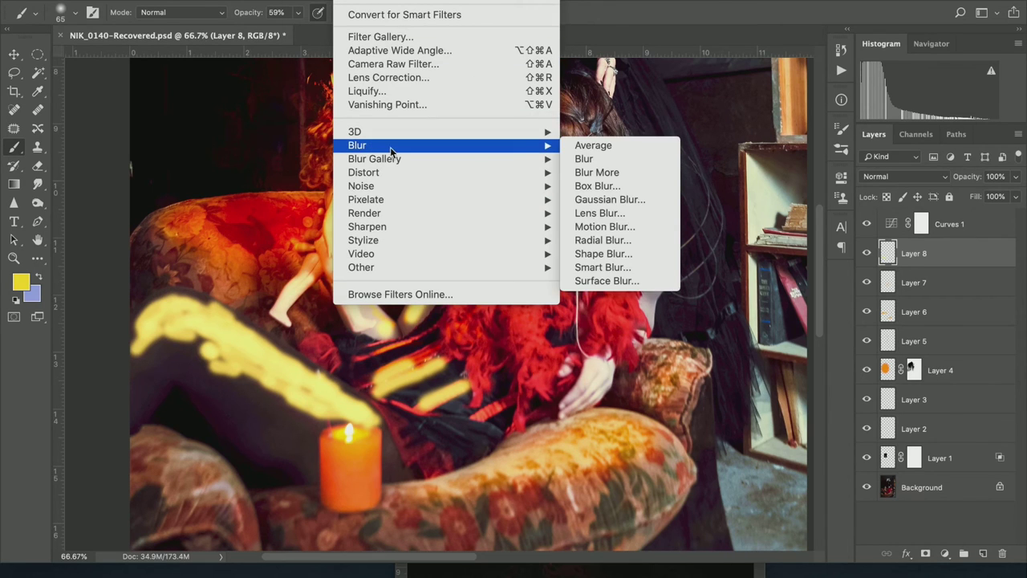
click(608, 200)
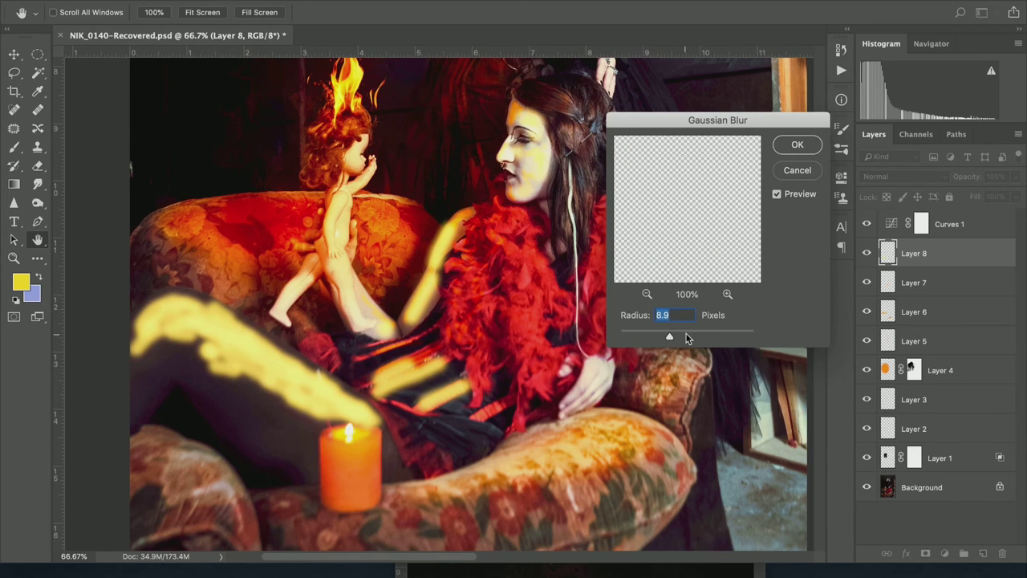
mouse_move(690, 332)
mouse_down()
mouse_move(701, 330)
mouse_move(674, 333)
mouse_up()
click(797, 145)
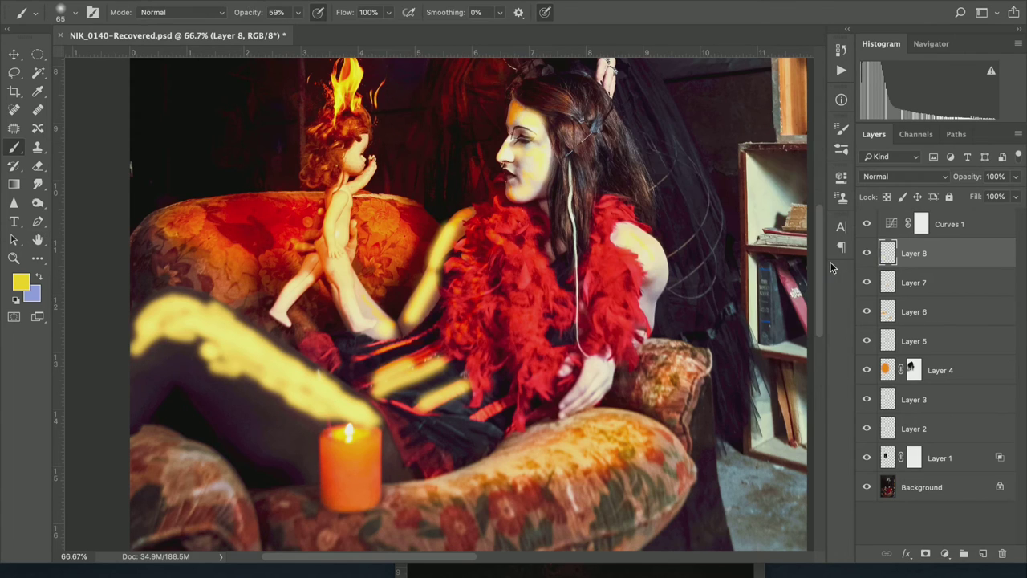
Step: Set Layer 8 to Soft Light and add a white layer mask
click(935, 176)
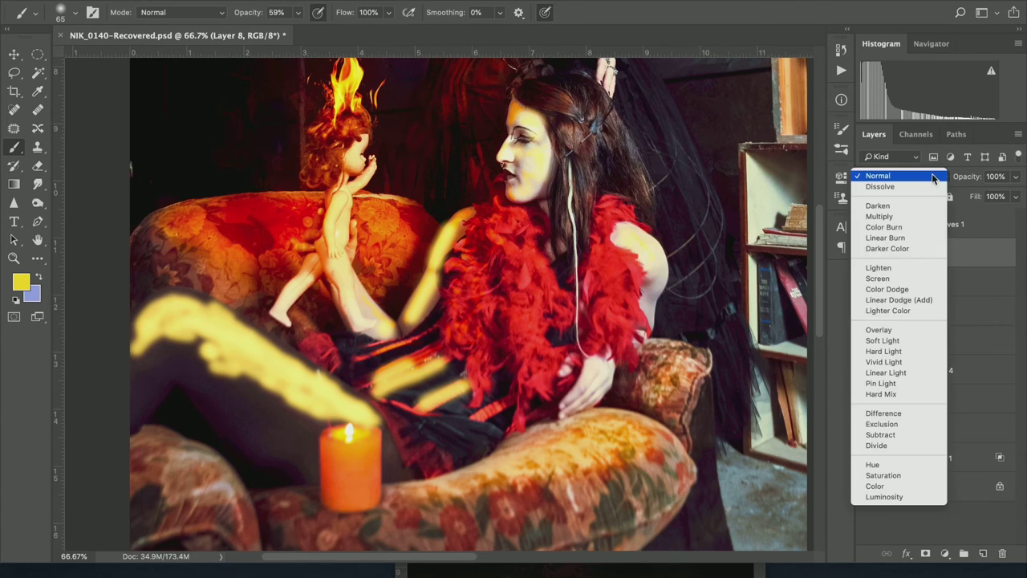
click(883, 340)
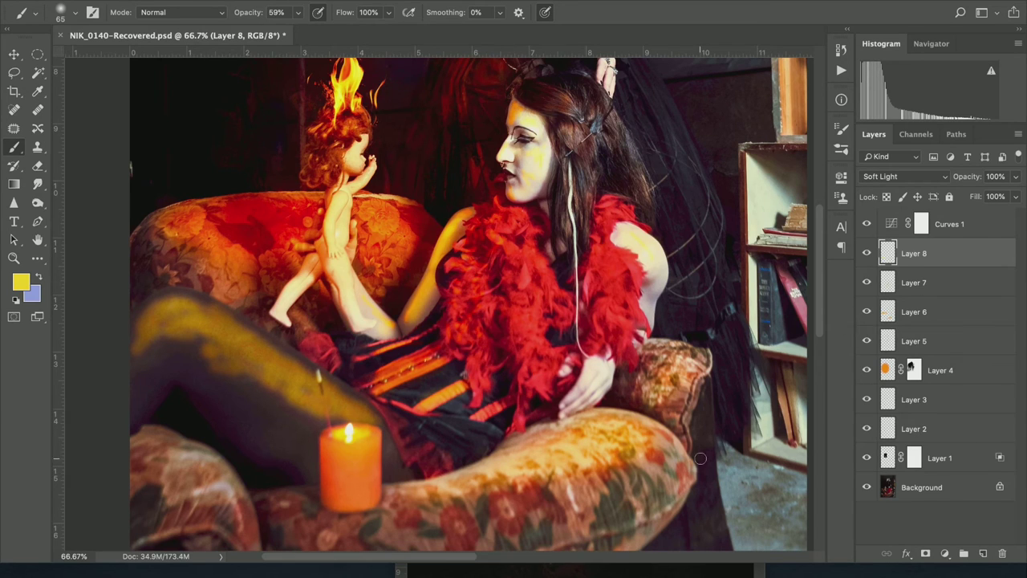
click(925, 553)
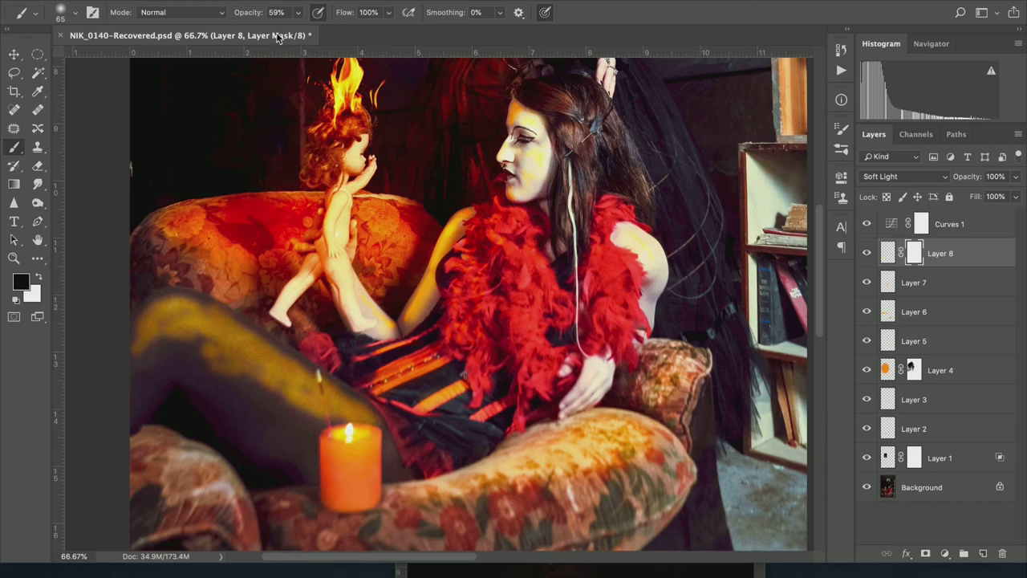
Step: Try a full-opacity black mask stroke on the leg glow and undo it
drag(247, 14, 332, 29)
mouse_move(211, 363)
mouse_down()
mouse_move(248, 392)
mouse_move(220, 355)
mouse_move(254, 390)
mouse_up()
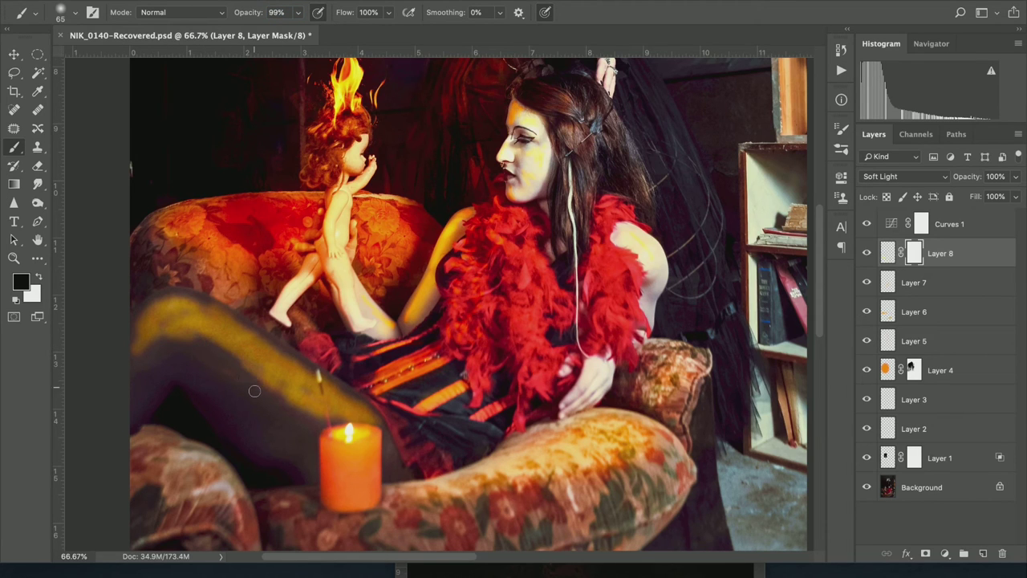
key(ctrl+z)
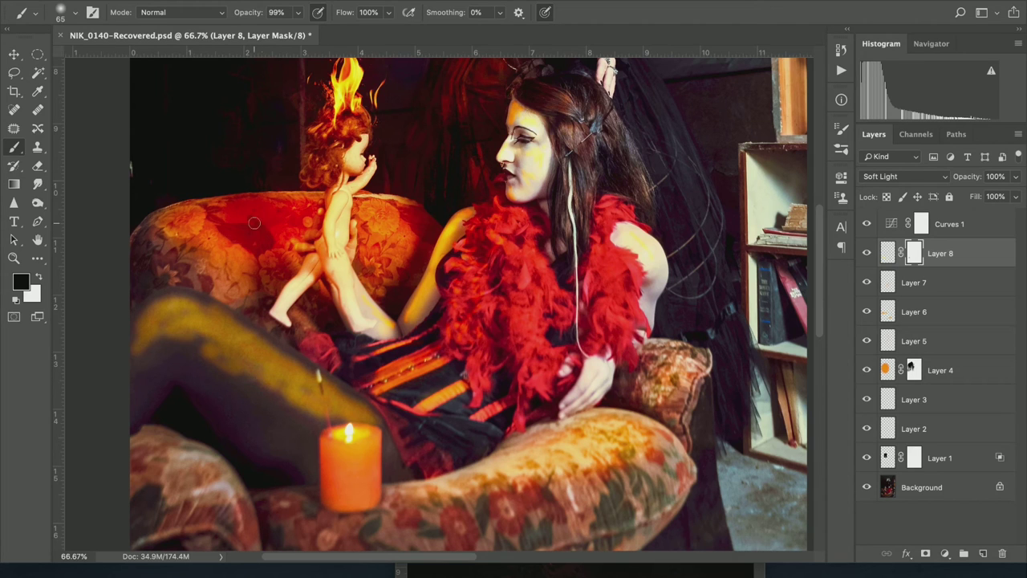
Step: Mask the leg glow toward the candle with a 175 px brush at 51% opacity, then add Layer 9
drag(254, 17, 225, 18)
right_click(236, 369)
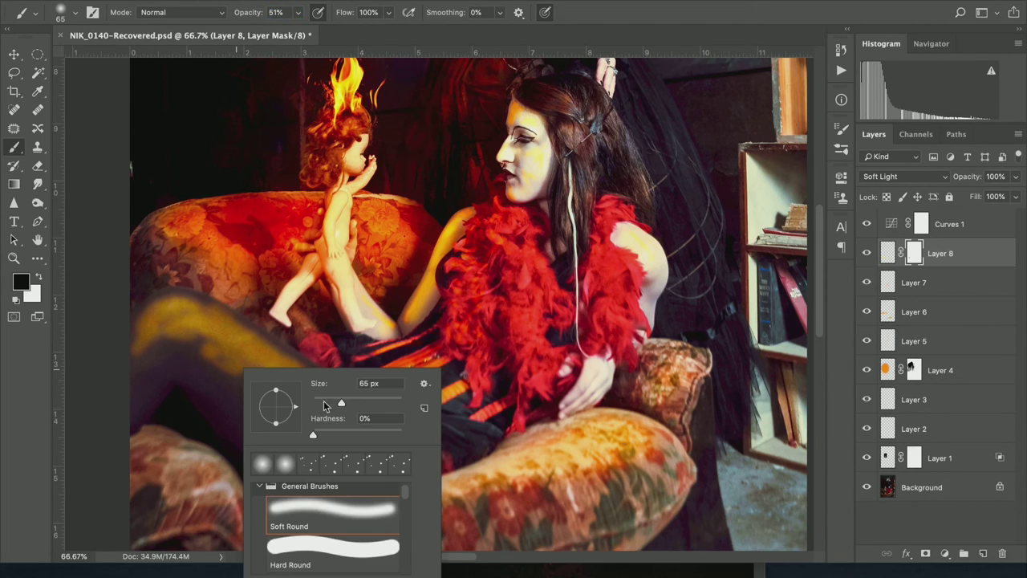
drag(350, 399, 363, 401)
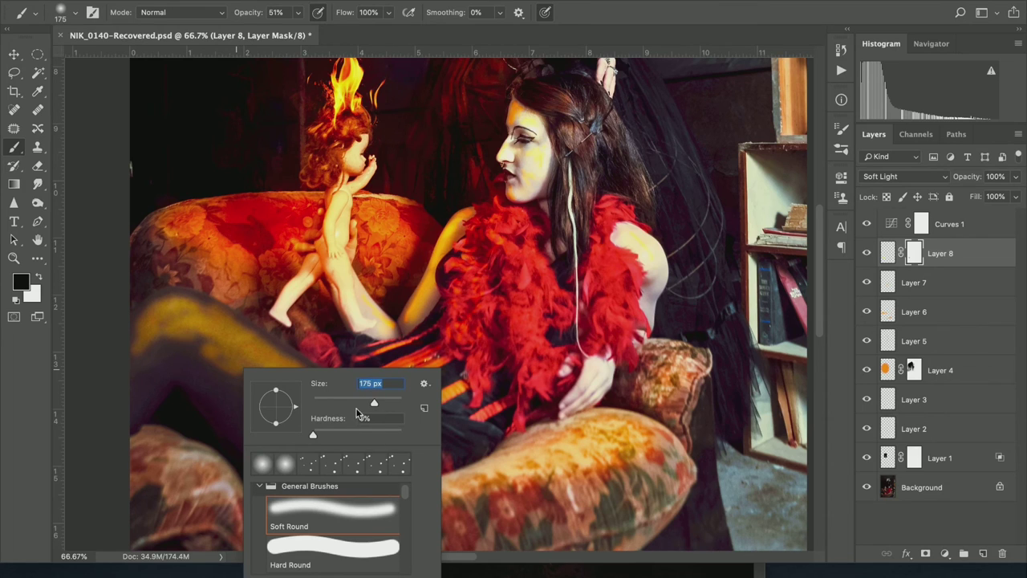
click(177, 345)
mouse_move(178, 345)
mouse_down()
mouse_move(224, 353)
mouse_move(211, 355)
mouse_move(246, 385)
mouse_move(358, 441)
mouse_move(344, 415)
mouse_move(280, 394)
mouse_move(225, 347)
mouse_move(178, 340)
mouse_move(126, 367)
mouse_move(200, 355)
mouse_up()
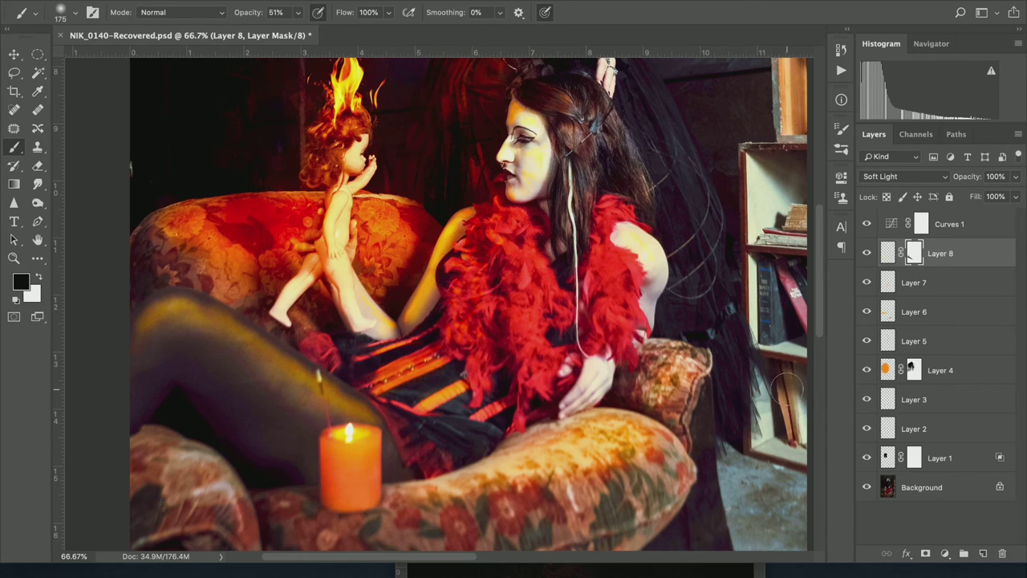
key(ctrl+minus)
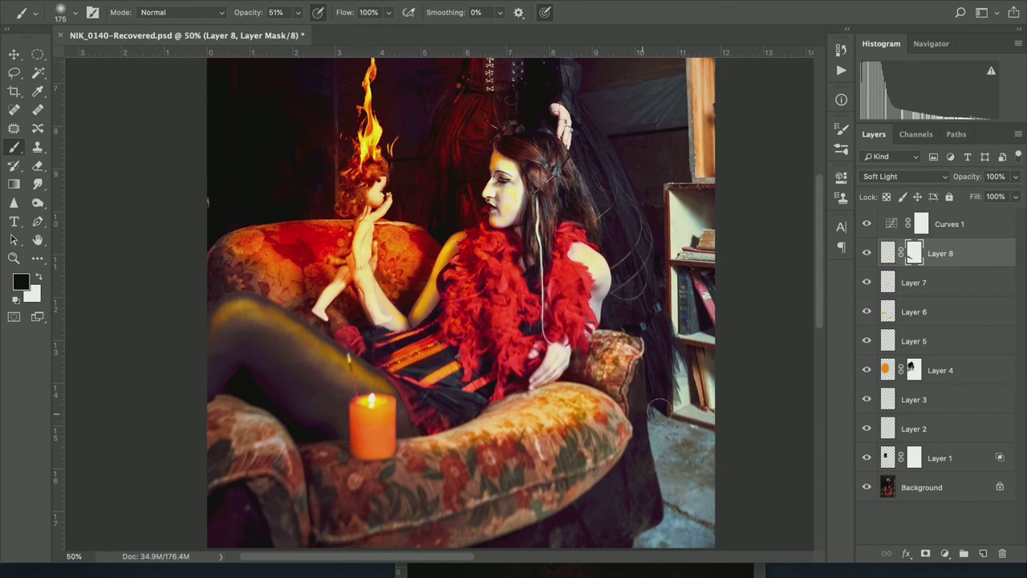
click(983, 553)
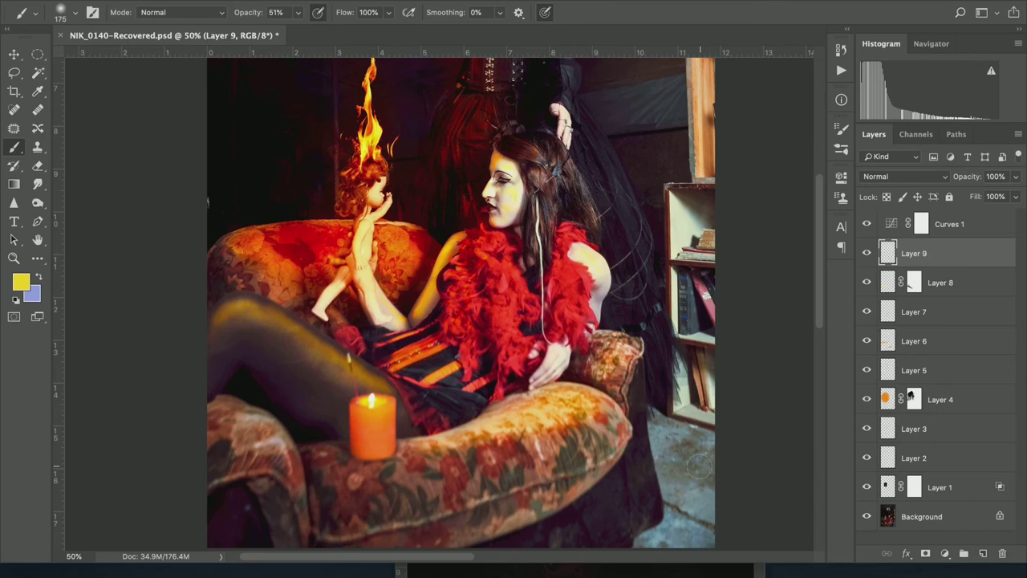
Step: Zoom in on the leg and candle and set a 20 px brush at 100% opacity
key(ctrl+plus)
key(ctrl+plus)
key(ctrl+plus)
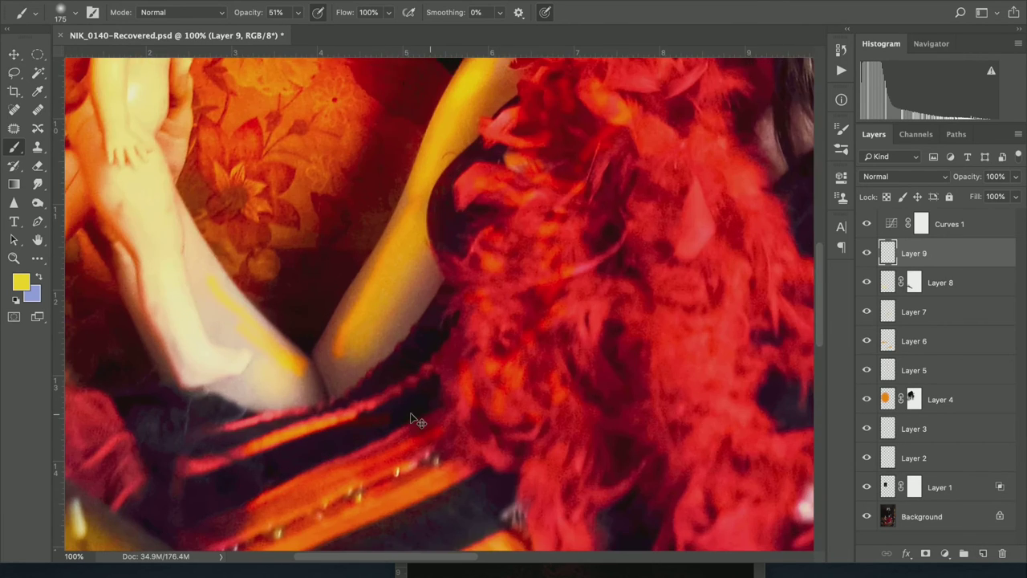
drag(337, 414, 499, 377)
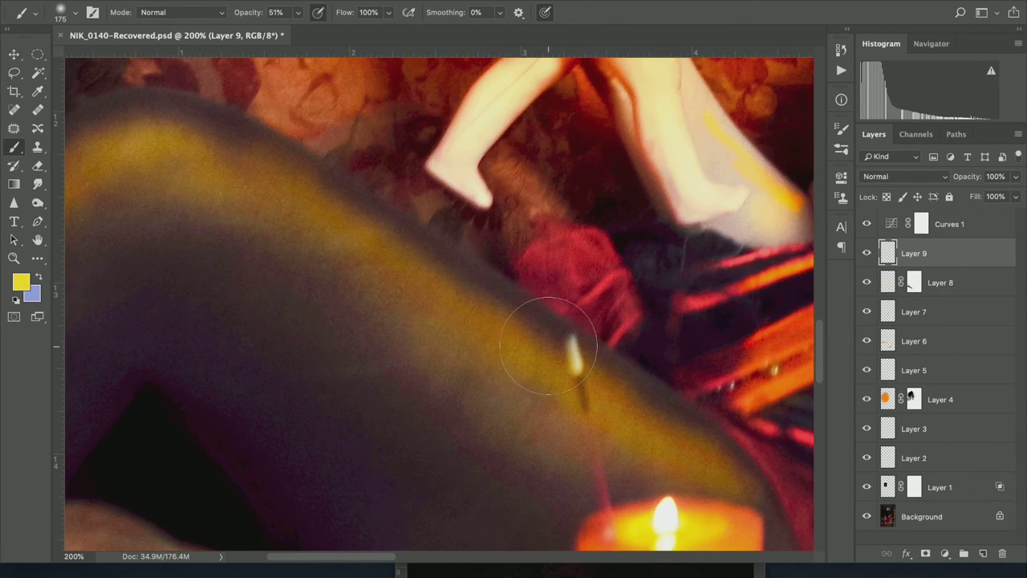
right_click(489, 345)
text(20)
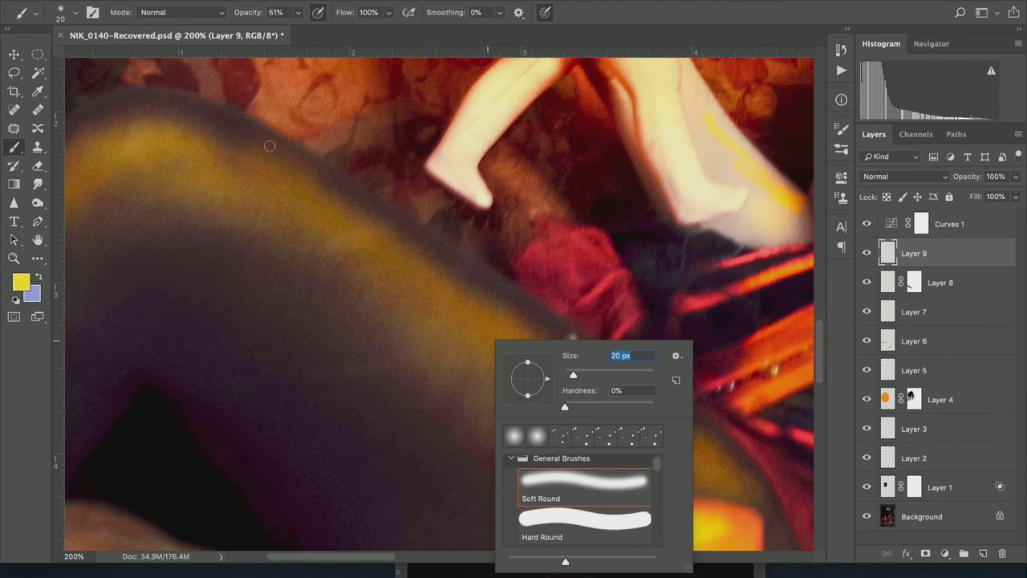
drag(254, 13, 309, 20)
Step: Trace a continuous yellow line along the leg's upper edge and curve on Layer 9
drag(228, 118, 474, 282)
mouse_move(419, 253)
mouse_down()
mouse_move(551, 323)
mouse_move(651, 386)
mouse_up()
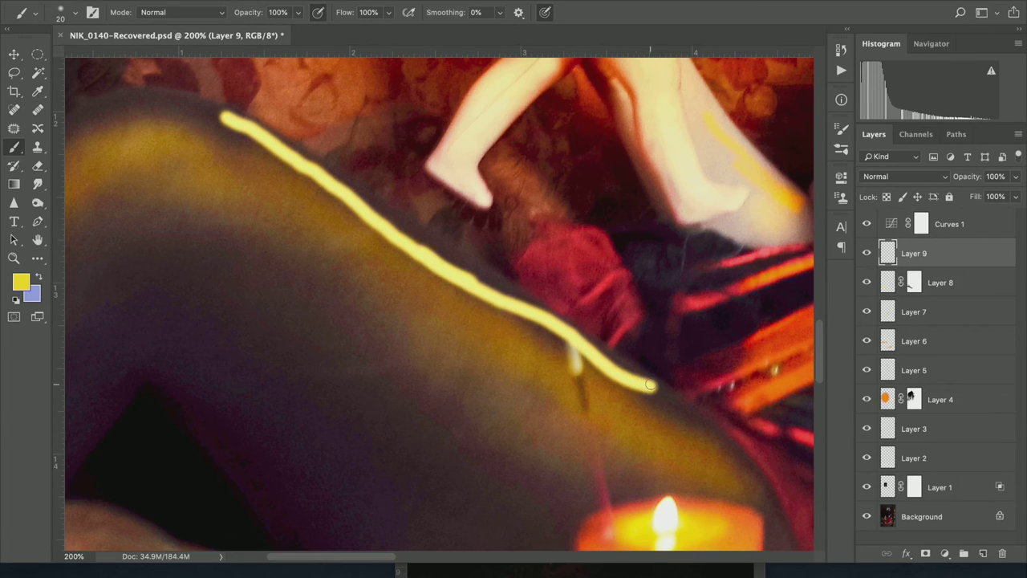
drag(570, 339, 688, 423)
scroll(406, 268, up, 1)
scroll(406, 268, left, 3)
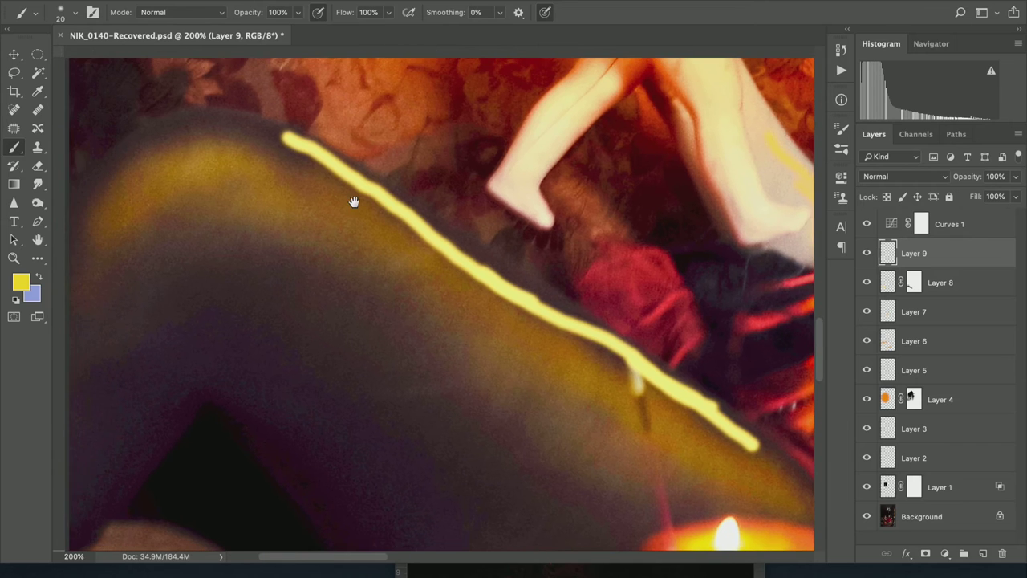
mouse_move(132, 145)
mouse_down()
mouse_move(183, 122)
mouse_move(248, 128)
mouse_move(301, 161)
mouse_up()
mouse_move(239, 137)
mouse_down()
mouse_move(268, 130)
mouse_move(305, 159)
mouse_up()
mouse_move(105, 179)
mouse_down()
mouse_move(128, 149)
mouse_move(164, 133)
mouse_move(236, 125)
mouse_move(332, 174)
mouse_up()
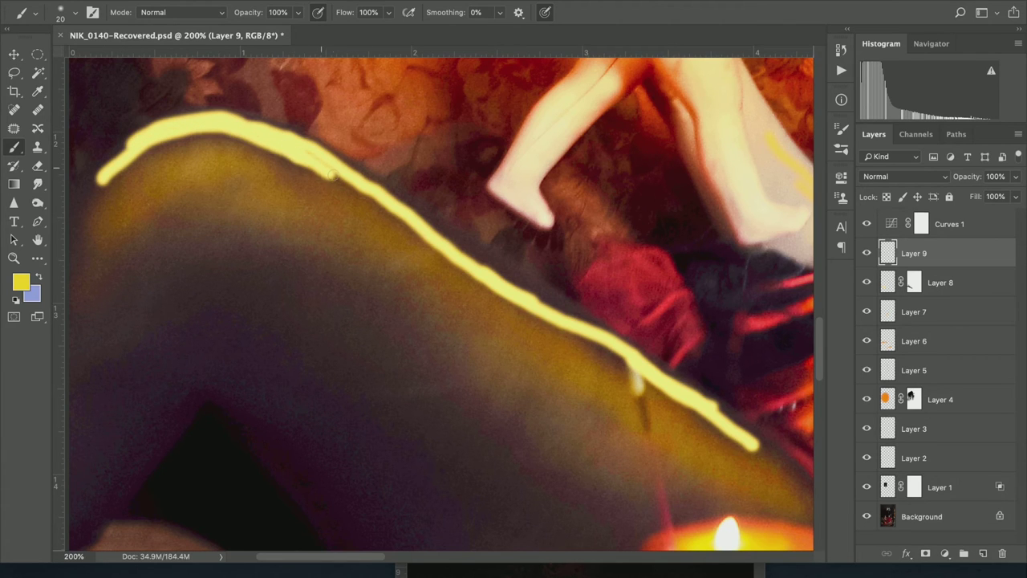
Step: Blur Layer 9's leg-edge line with a 36.0 px Gaussian Blur
click(315, 0)
mouse_move(349, 0)
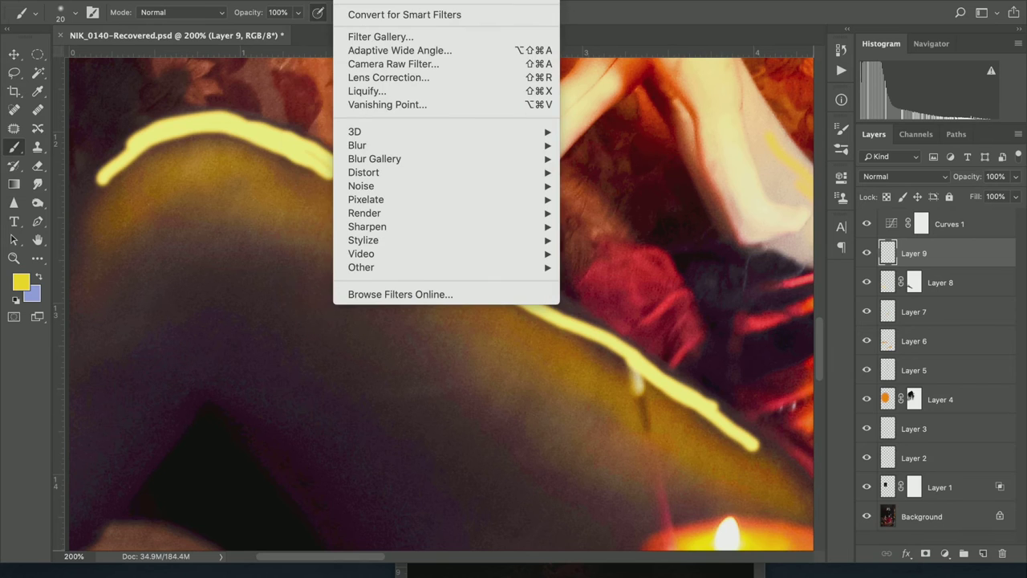
mouse_move(402, 153)
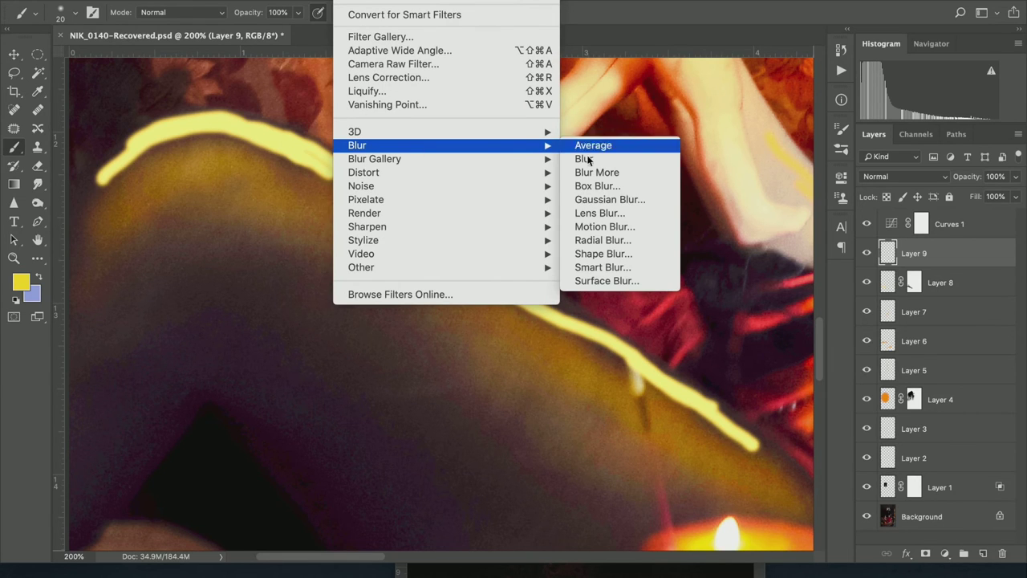
click(610, 199)
drag(690, 335, 719, 336)
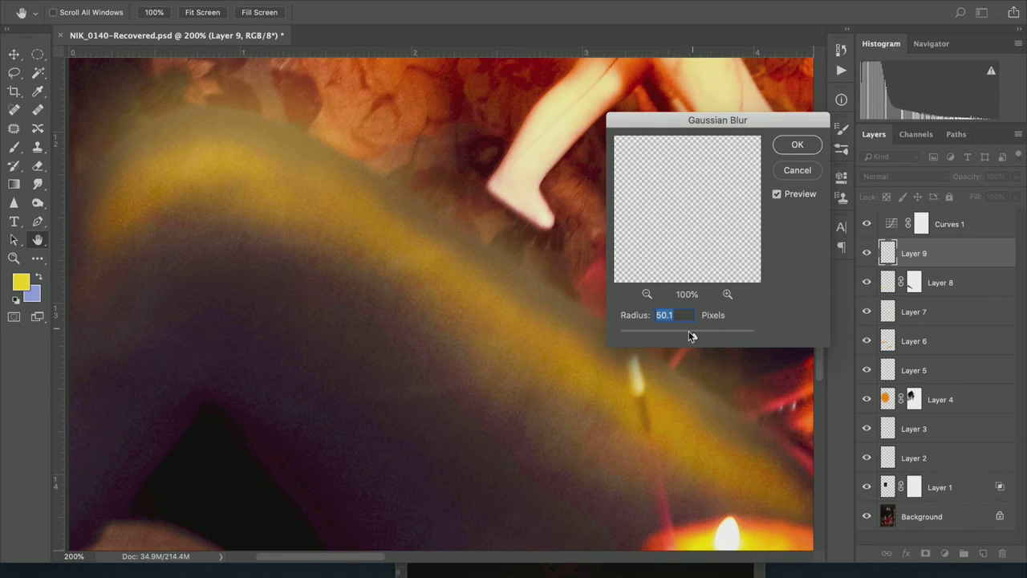
drag(687, 334, 680, 335)
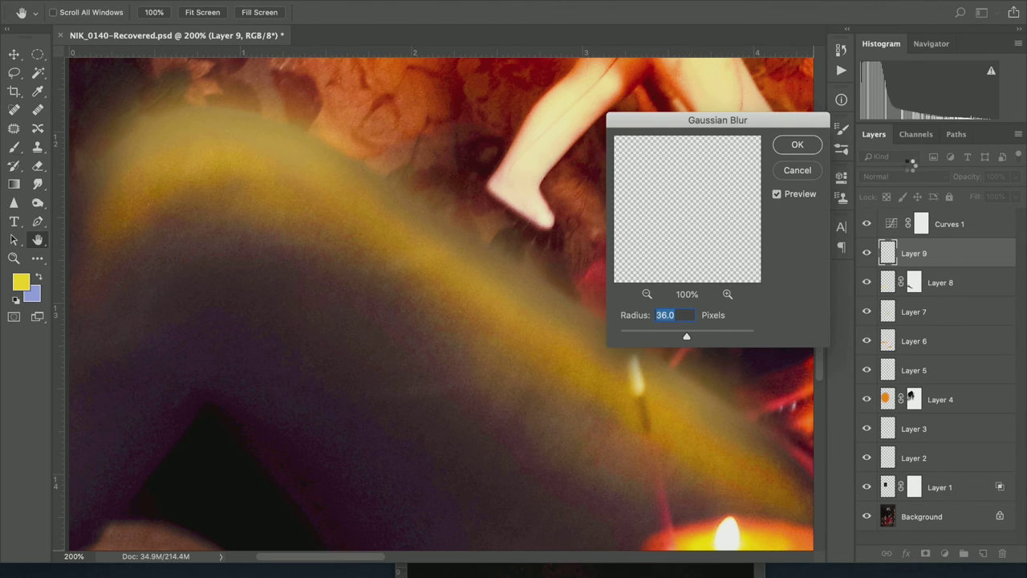
click(797, 144)
Step: Set Layer 9 to Soft Light and zoom out to the whole photo
key(b)
click(905, 176)
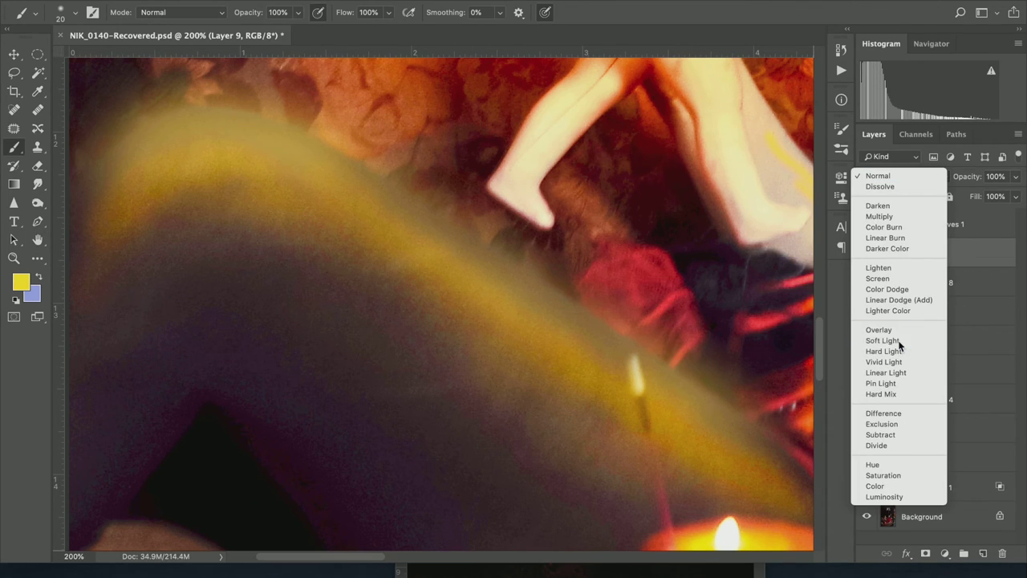
click(899, 341)
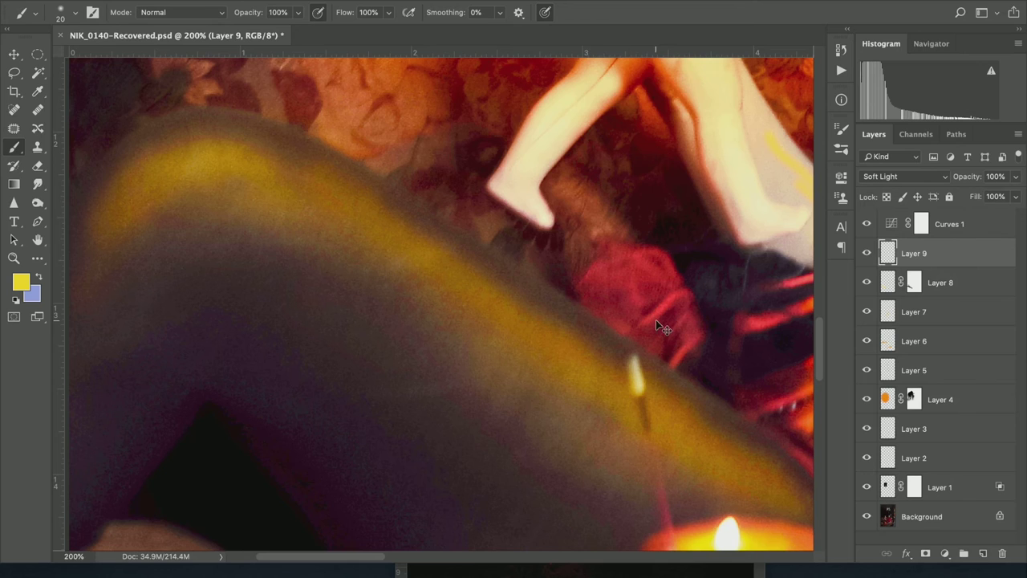
key(super+minus)
key(super+minus)
Step: Set Layer 9 to Hard Light and split its Blend If sliders to 137 and 50
click(909, 178)
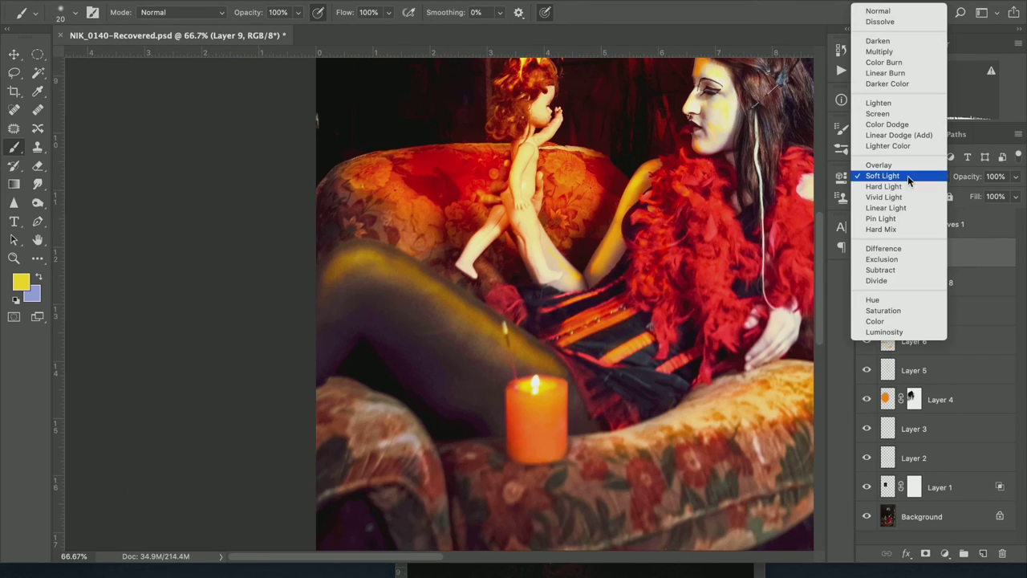
click(905, 186)
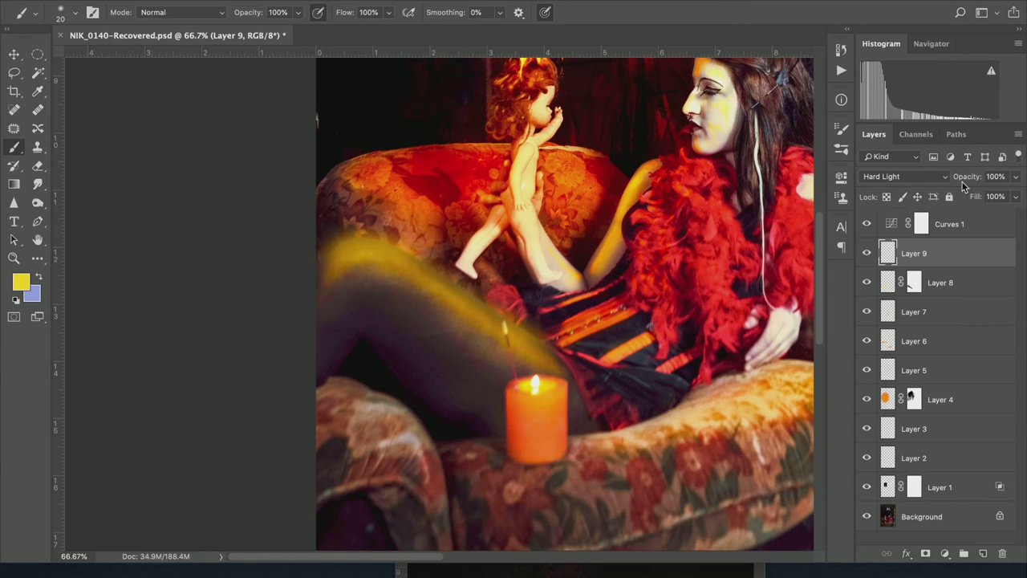
double_click(970, 260)
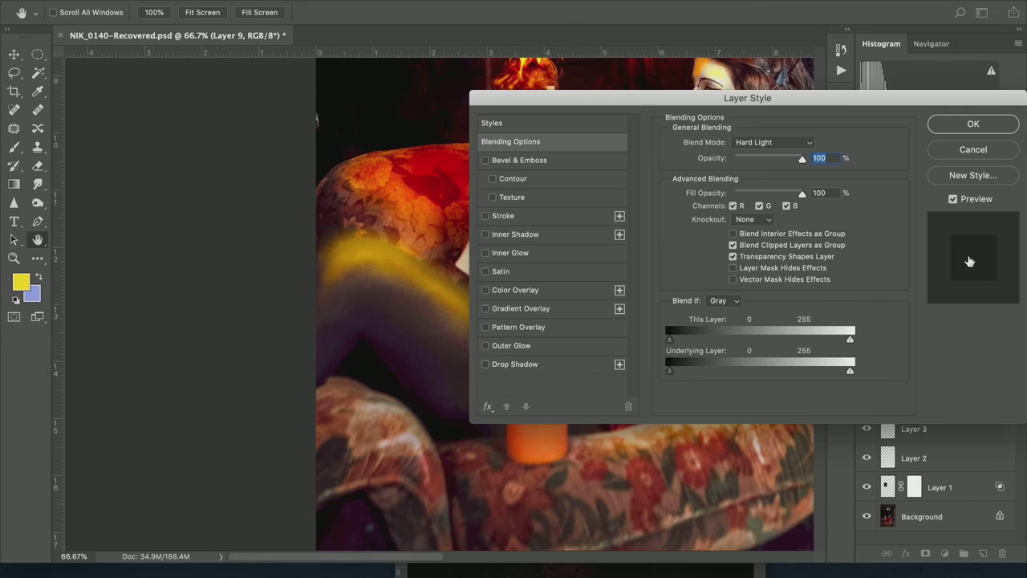
key(alt)
drag(672, 342, 766, 345)
mouse_move(674, 372)
mouse_down()
mouse_move(739, 371)
mouse_move(694, 371)
mouse_up()
click(970, 125)
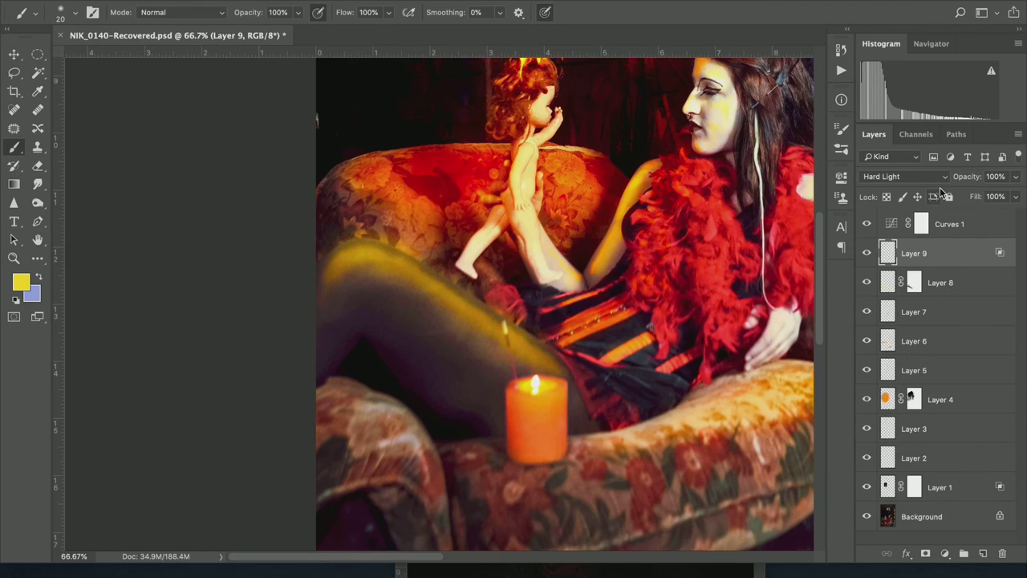
Step: Compare the leg with Layer 9 hidden and shown, then add a layer mask to it
click(865, 254)
click(865, 254)
click(866, 254)
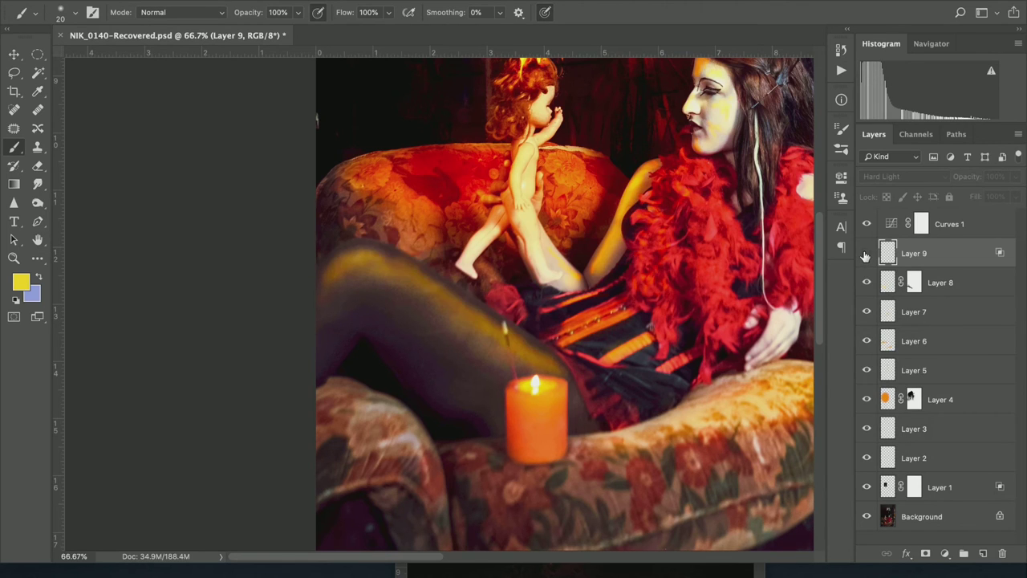
click(866, 254)
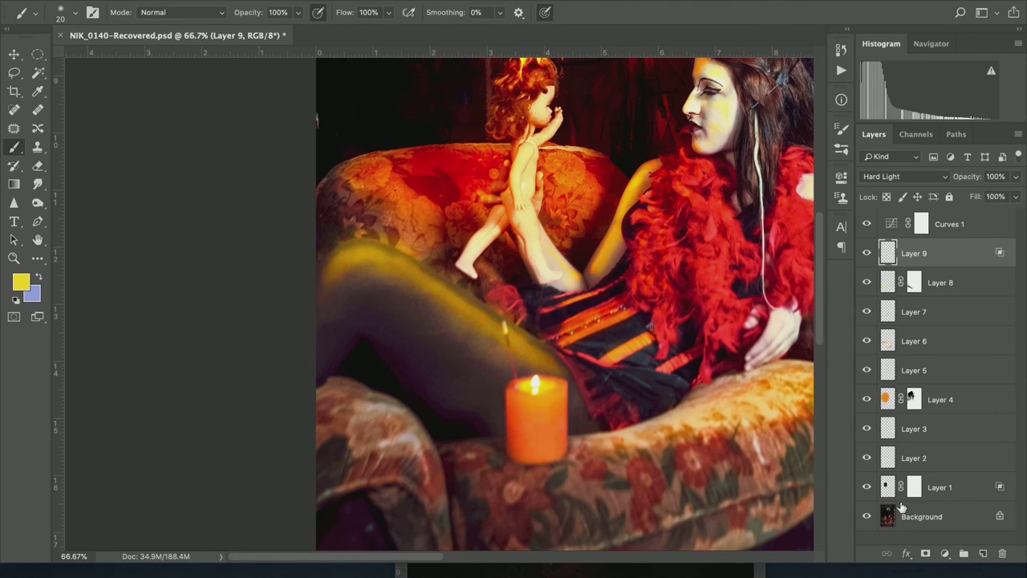
click(925, 553)
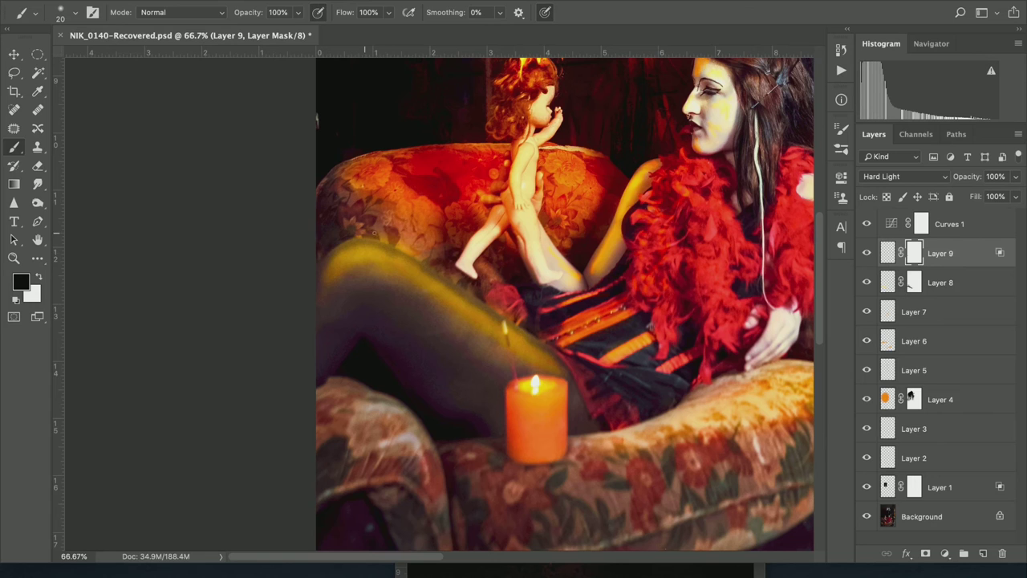
Step: Paint black on Layer 9's mask to soften the upper edge of the leg glow
key(ctrl+plus)
key(ctrl+plus)
drag(388, 241, 450, 329)
key(ctrl+r)
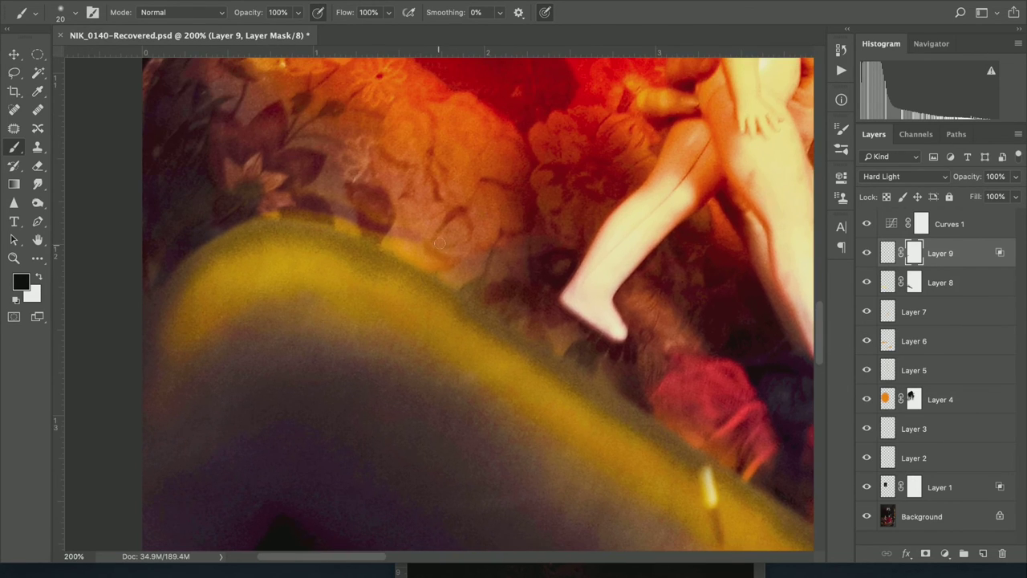
right_click(535, 251)
key(Return)
mouse_move(406, 225)
mouse_down()
mouse_move(416, 261)
mouse_move(255, 194)
mouse_up()
drag(439, 217, 356, 179)
mouse_move(550, 321)
mouse_down()
mouse_move(455, 273)
mouse_move(521, 315)
mouse_up()
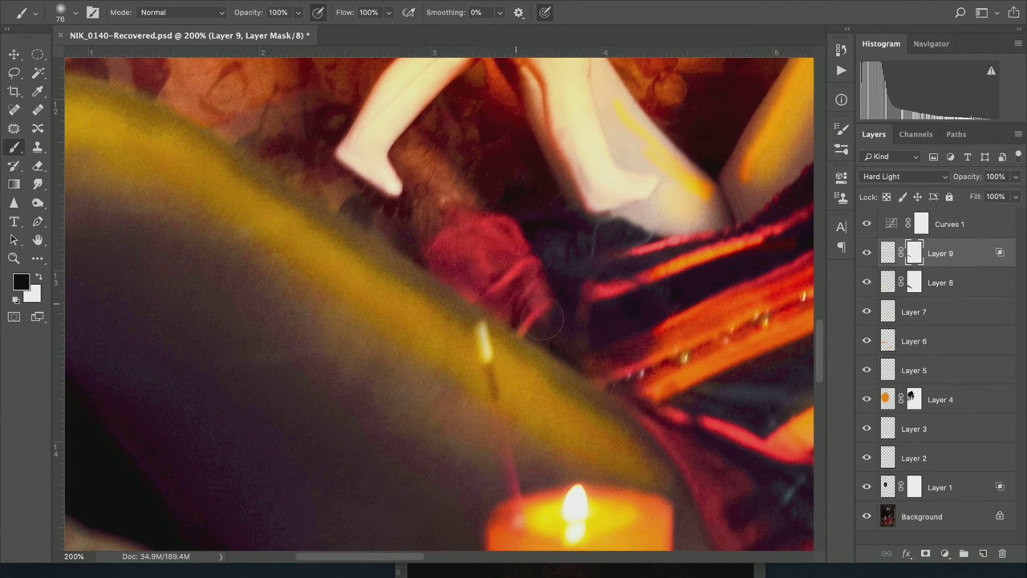
Step: Fit the image on screen, compare with Layer 9 toggled, and add a new empty Layer 10
key(ctrl+minus)
key(ctrl+minus)
key(ctrl+minus)
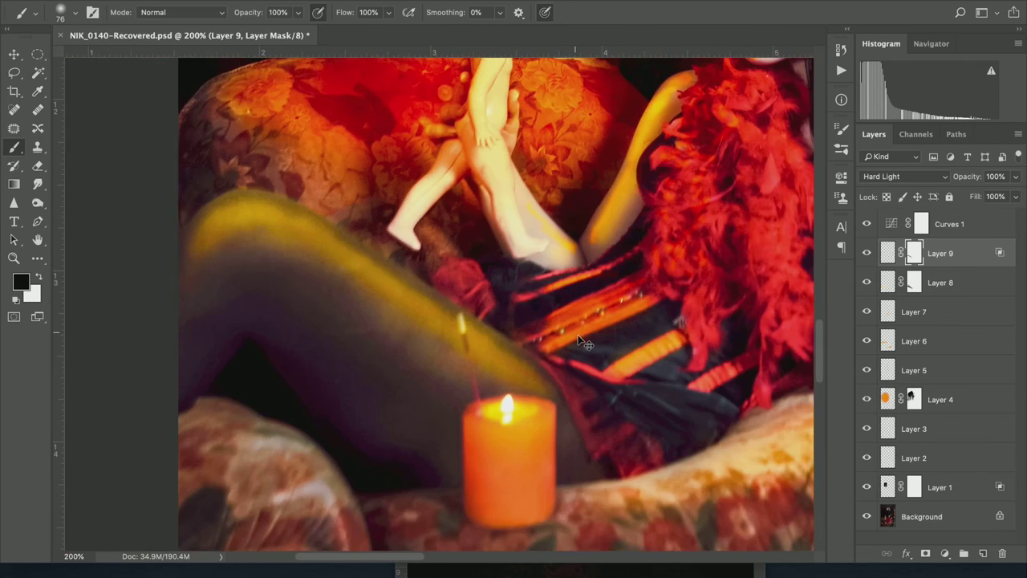
key(v)
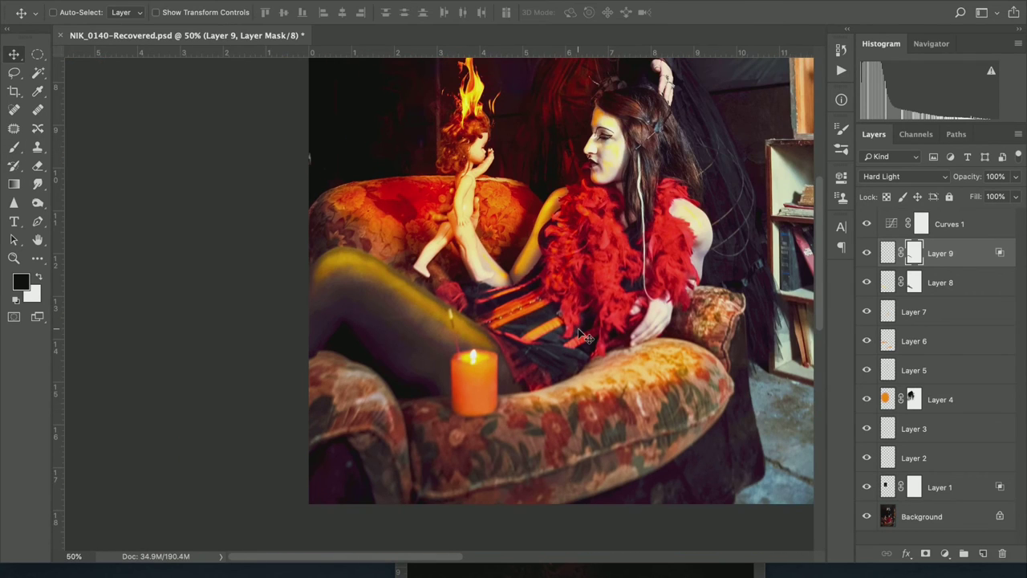
key(ctrl+0)
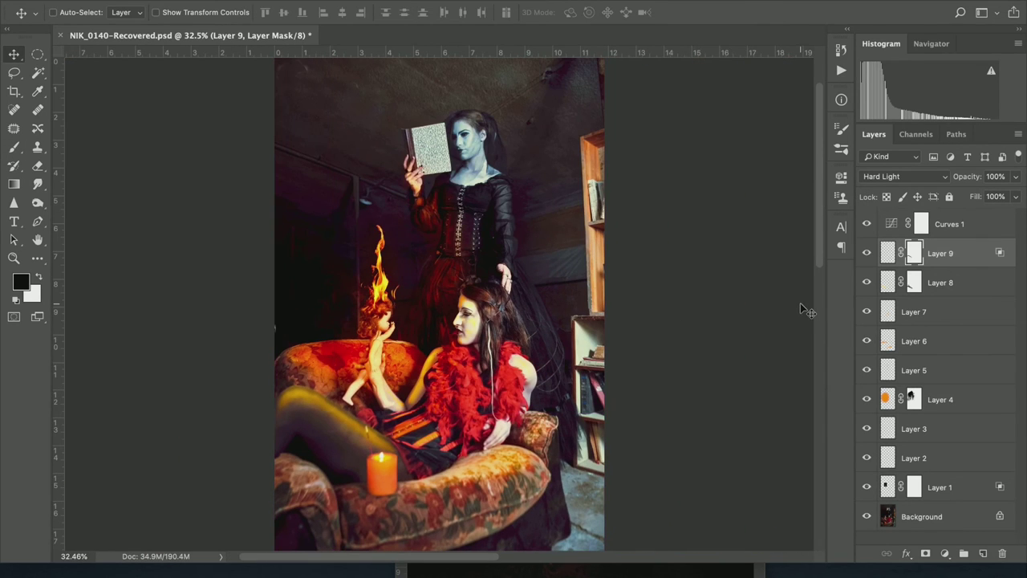
click(868, 253)
click(867, 253)
click(867, 253)
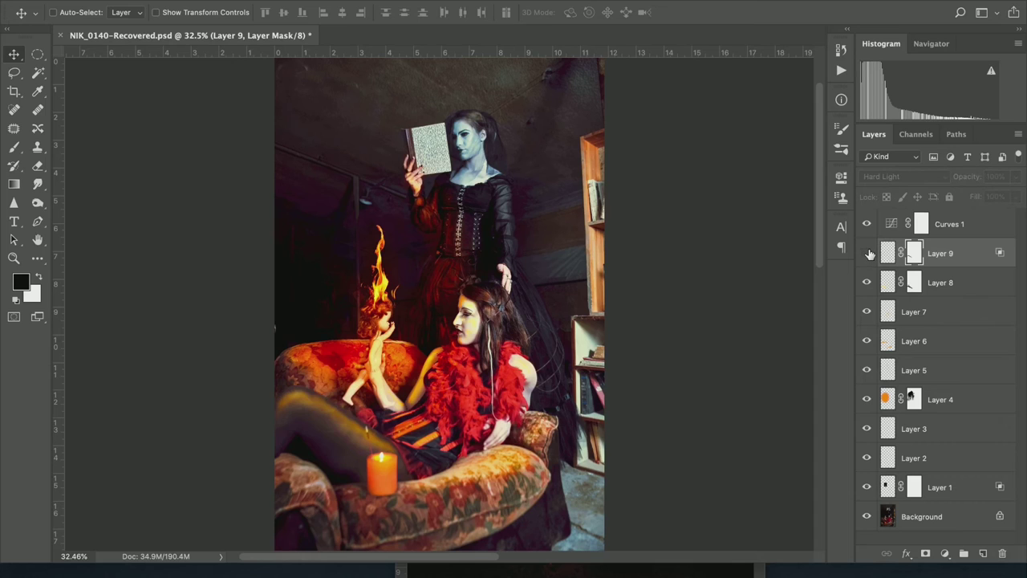
click(867, 253)
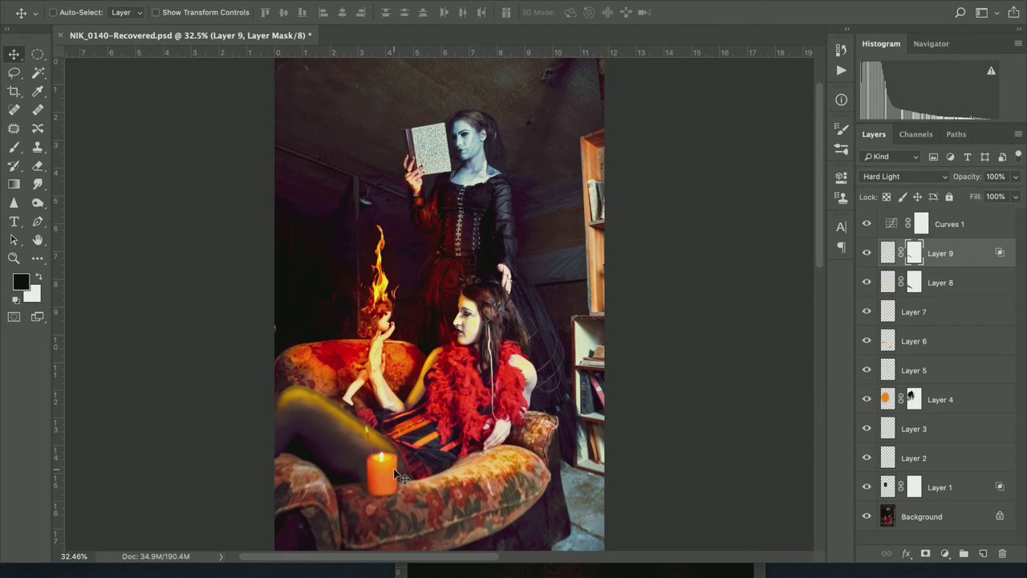
click(984, 554)
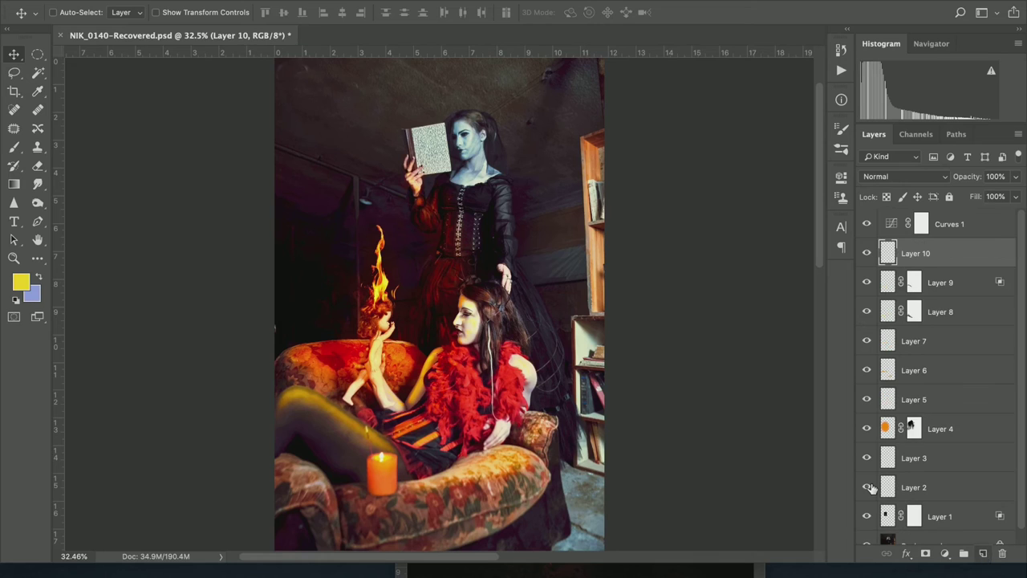
Step: Paint a soft yellow stroke along the leg toward the candle with a 130 px brush at 55%
key(b)
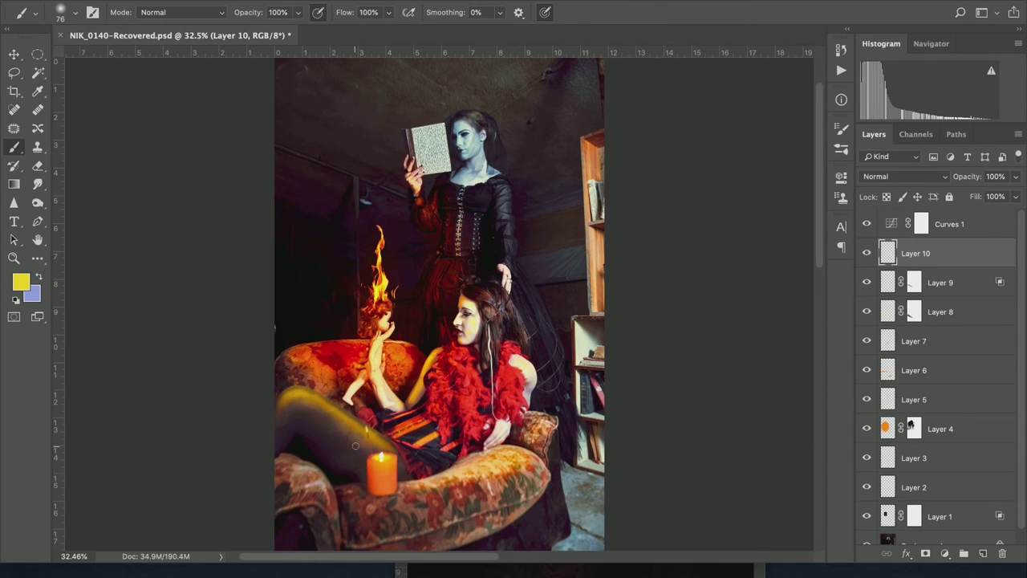
right_click(305, 415)
text(130)
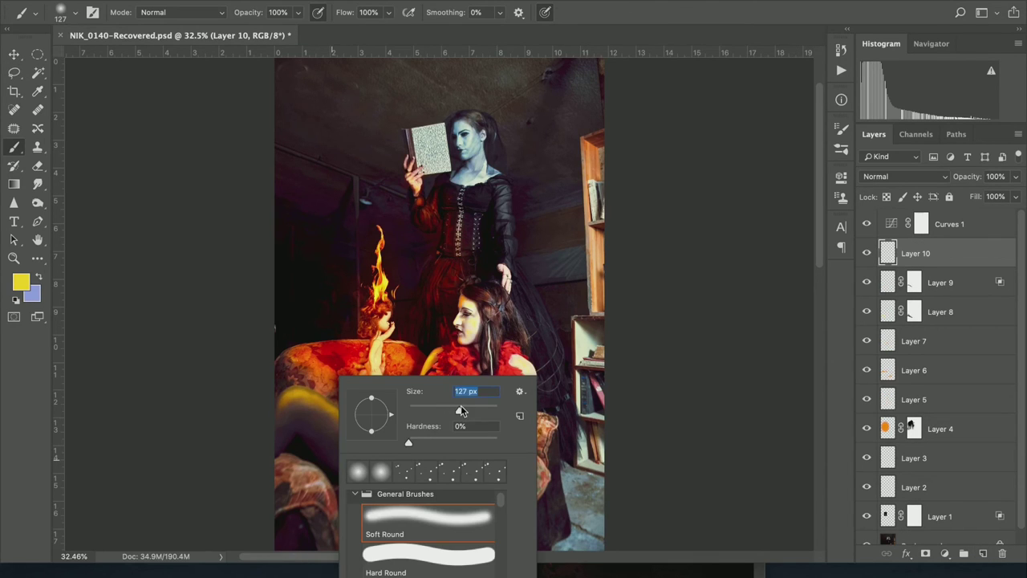
key(Return)
drag(290, 411, 320, 410)
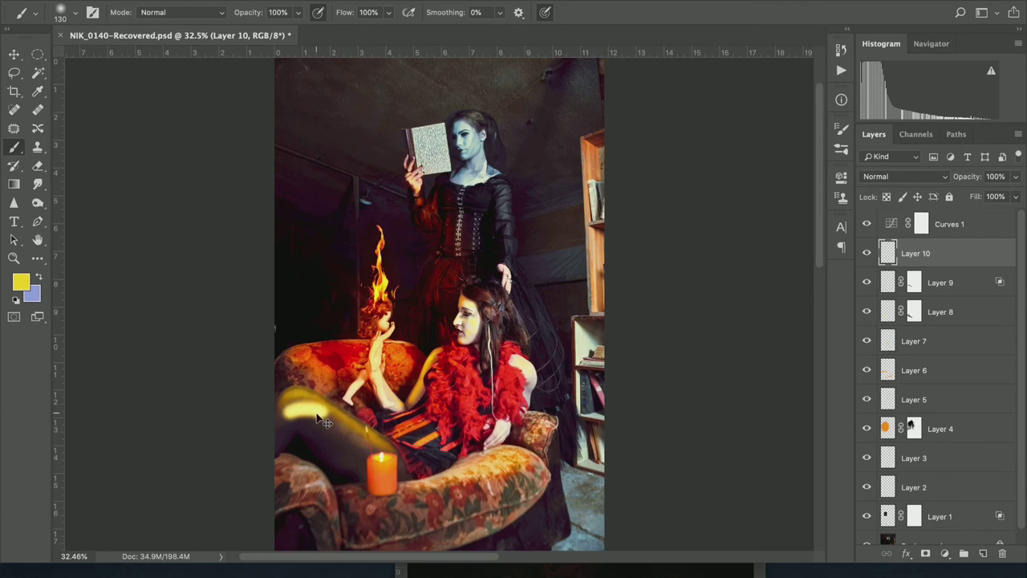
key(ctrl+z)
drag(253, 13, 223, 17)
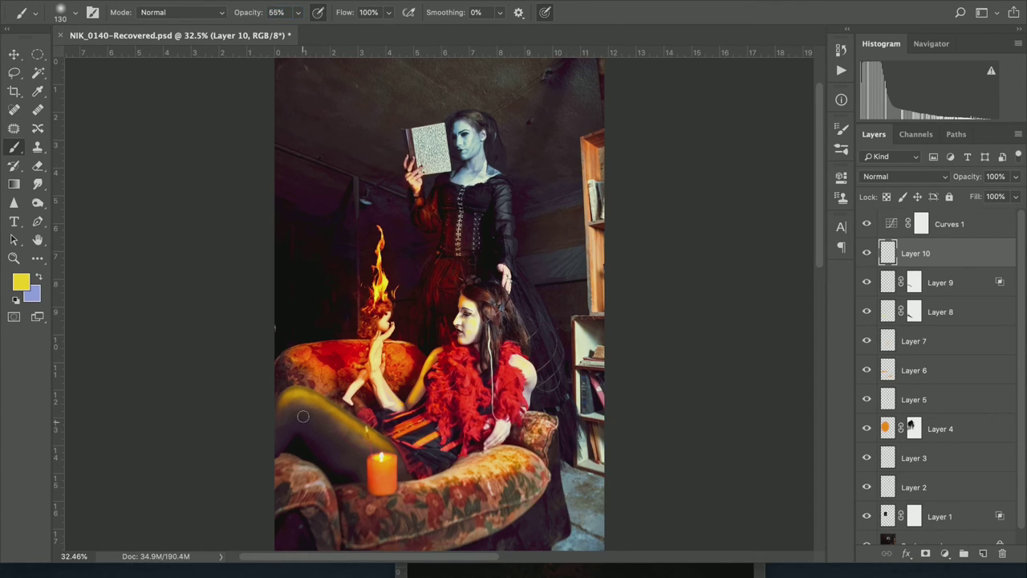
mouse_move(302, 416)
mouse_down()
mouse_move(331, 418)
mouse_move(371, 453)
mouse_move(329, 414)
mouse_move(304, 410)
mouse_move(350, 437)
mouse_up()
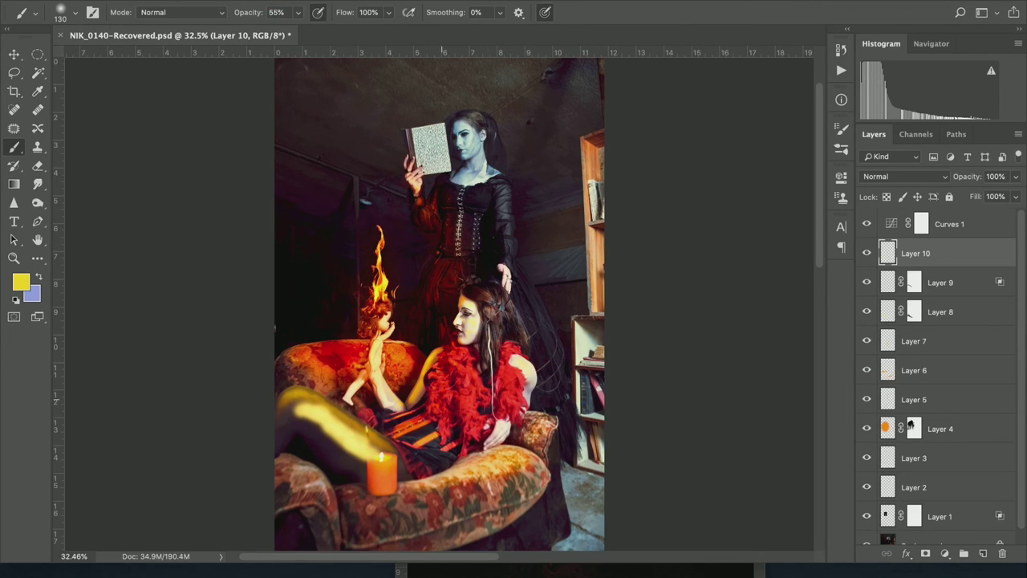
Step: Blur Layer 10's stroke with a 106 px Gaussian Blur
click(363, 0)
mouse_move(402, 149)
click(598, 199)
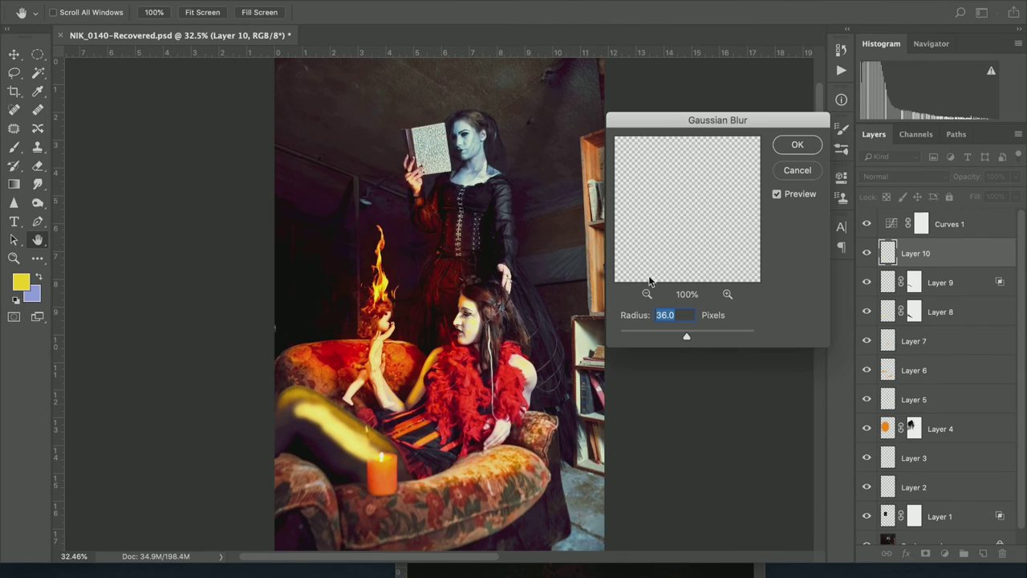
click(710, 335)
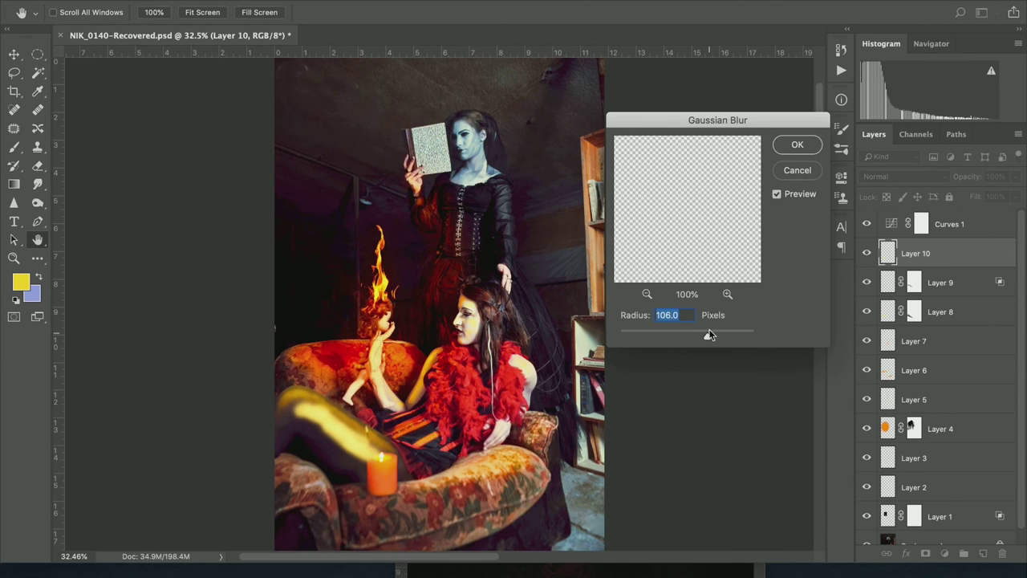
click(799, 145)
key(b)
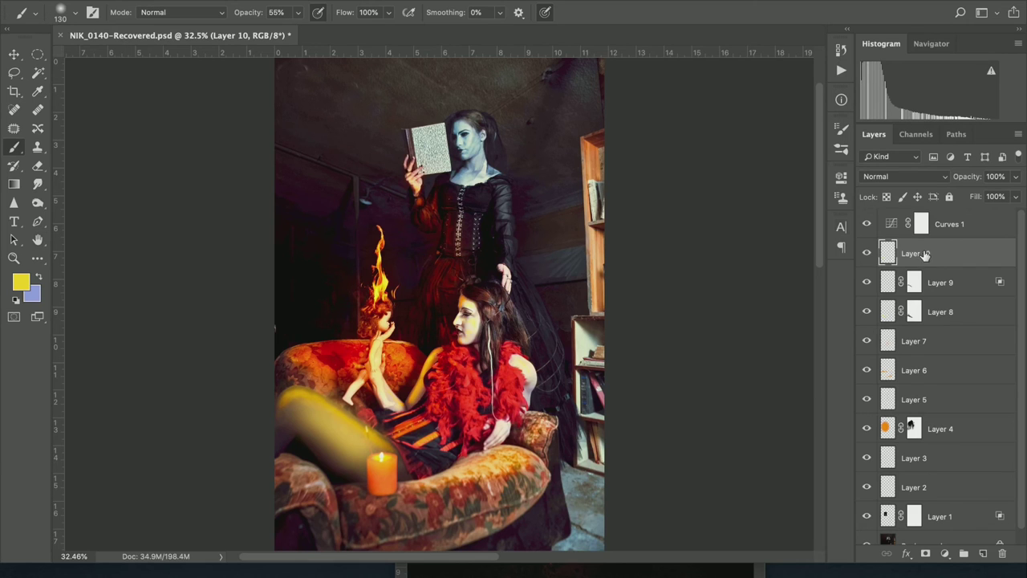
Step: Set Layer 10 to Soft Light and compare the candle area with the layer toggled
click(921, 175)
click(899, 341)
click(867, 253)
click(867, 253)
click(867, 253)
click(867, 253)
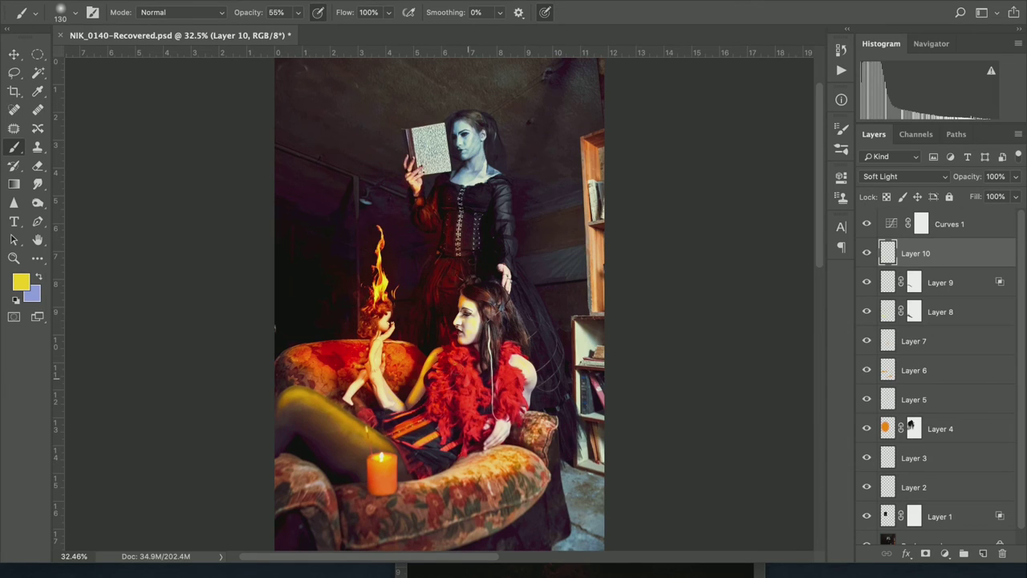
Step: Zoom to 50% and create an empty Layer 11 directly above Layer 10
scroll(429, 337, up, 1)
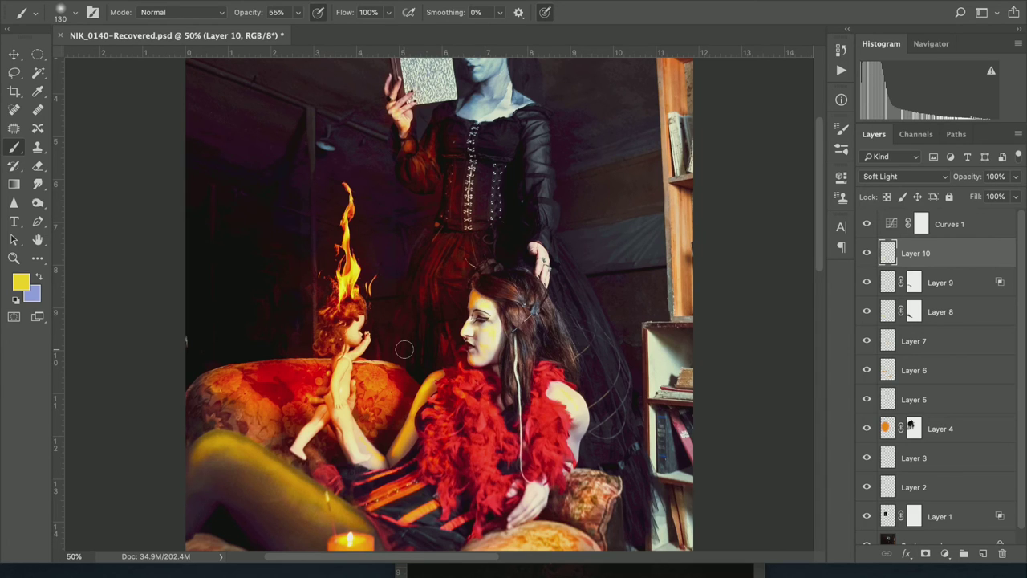
click(983, 554)
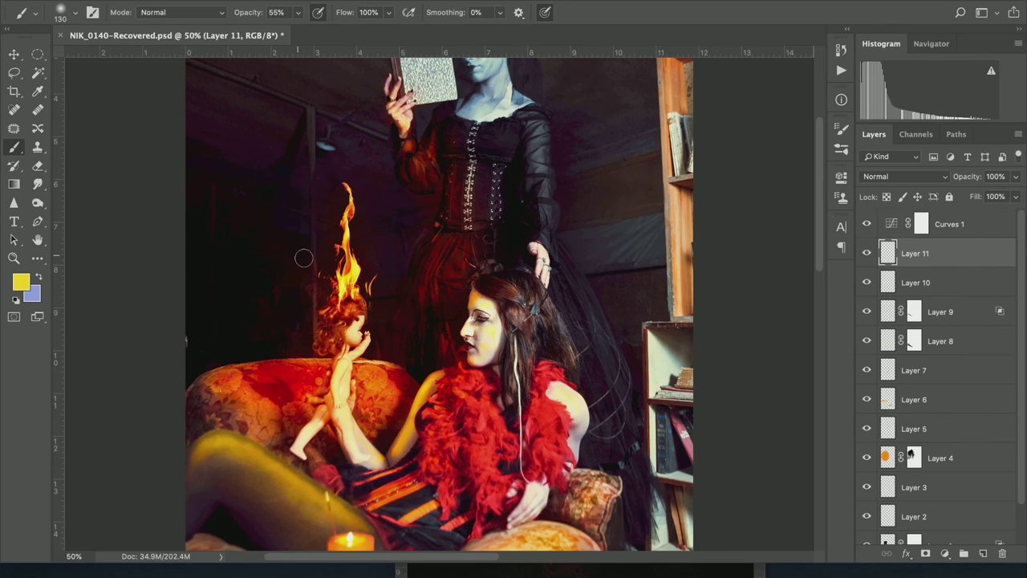
Step: Raise the brush opacity to 100% and bring up the Brush Settings panel
drag(242, 15, 381, 25)
click(844, 133)
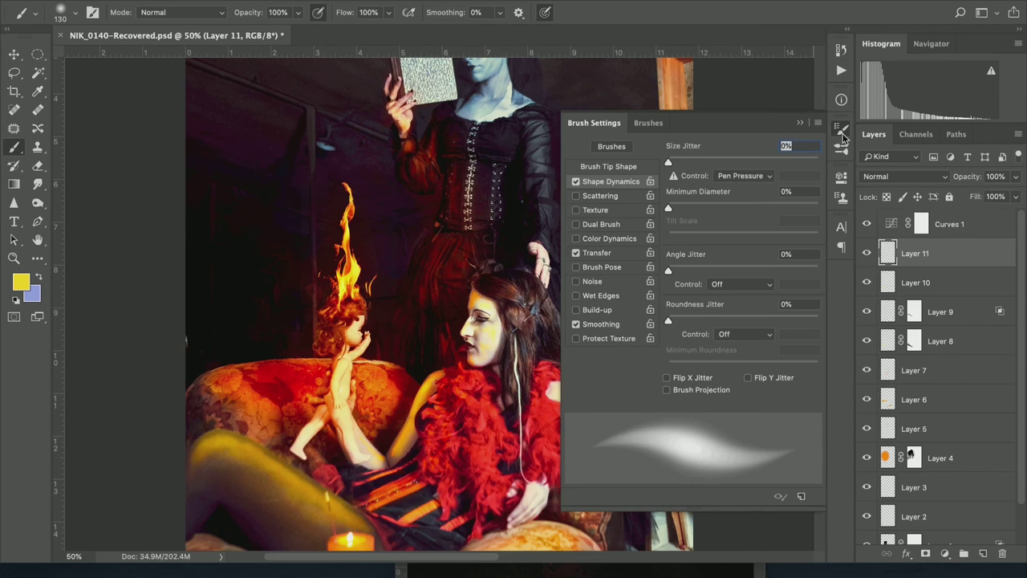
click(841, 151)
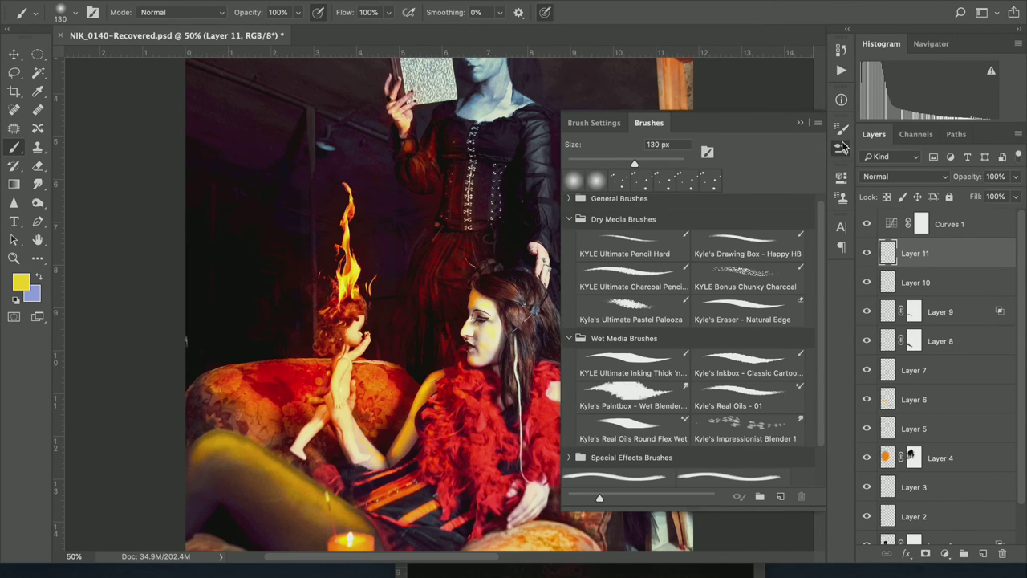
click(841, 130)
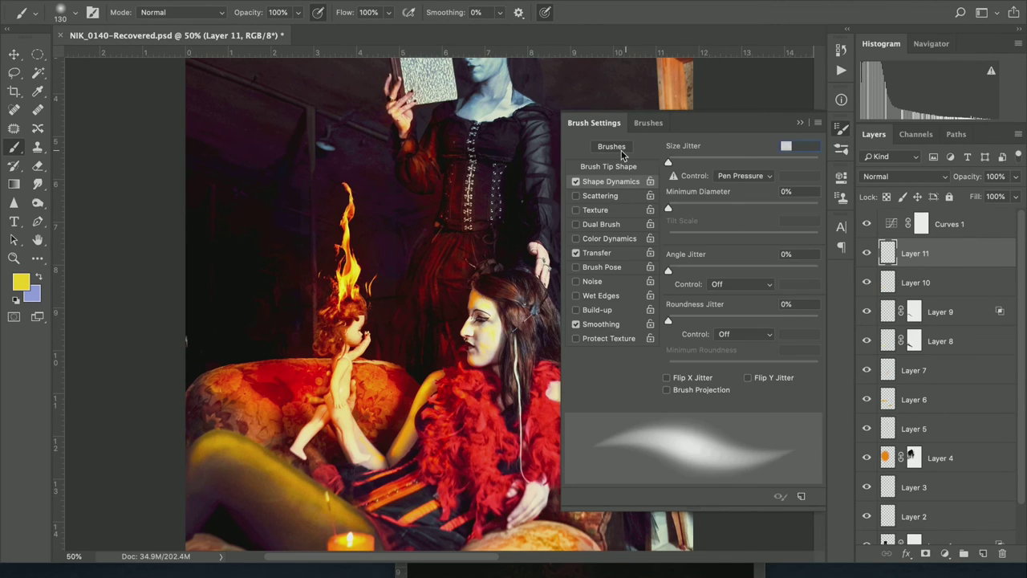
Step: Enable Dual Brush and, after trying several tips, settle on the scattered-dot 105 tip
click(604, 225)
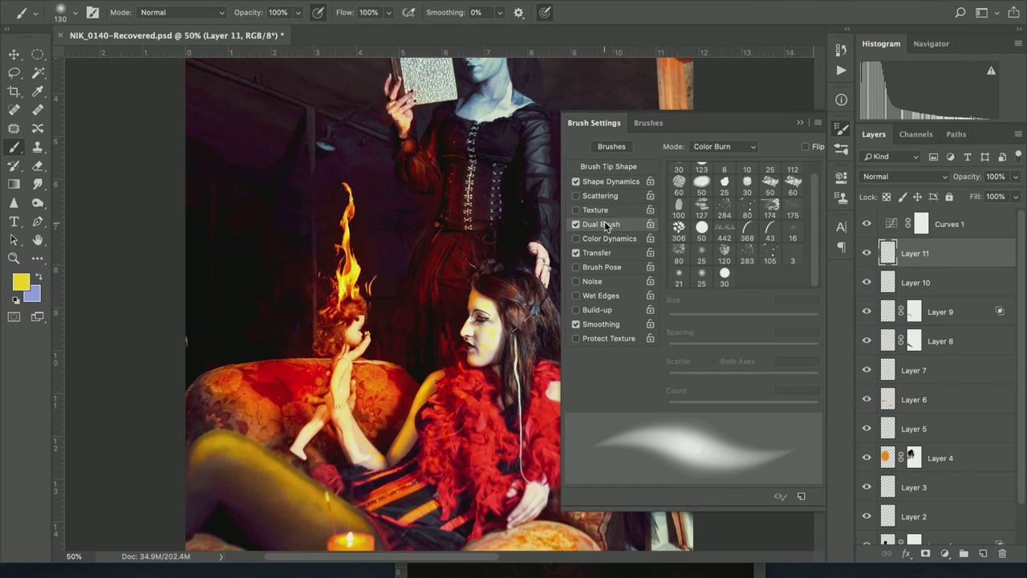
click(724, 210)
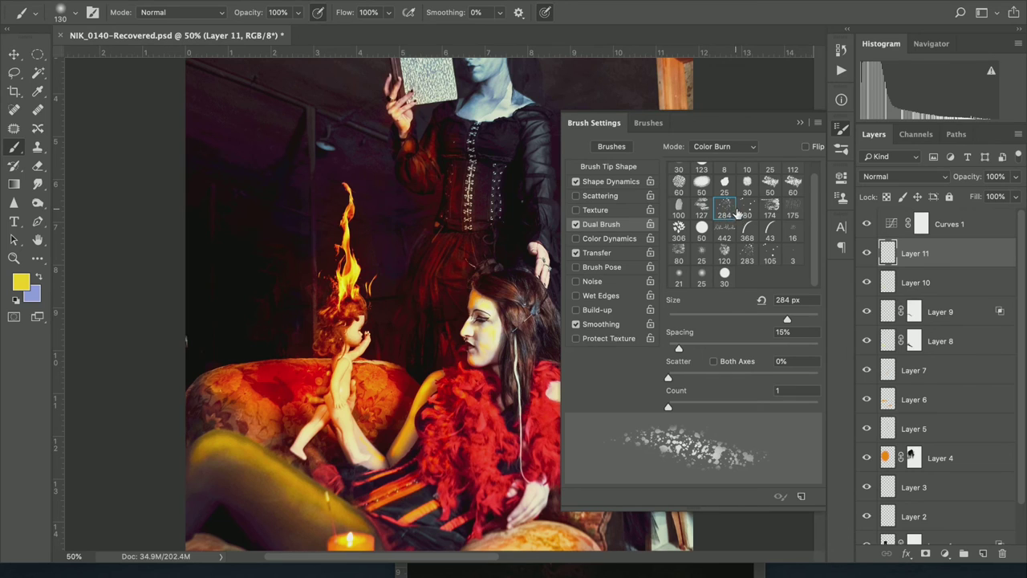
click(746, 213)
click(746, 251)
click(679, 254)
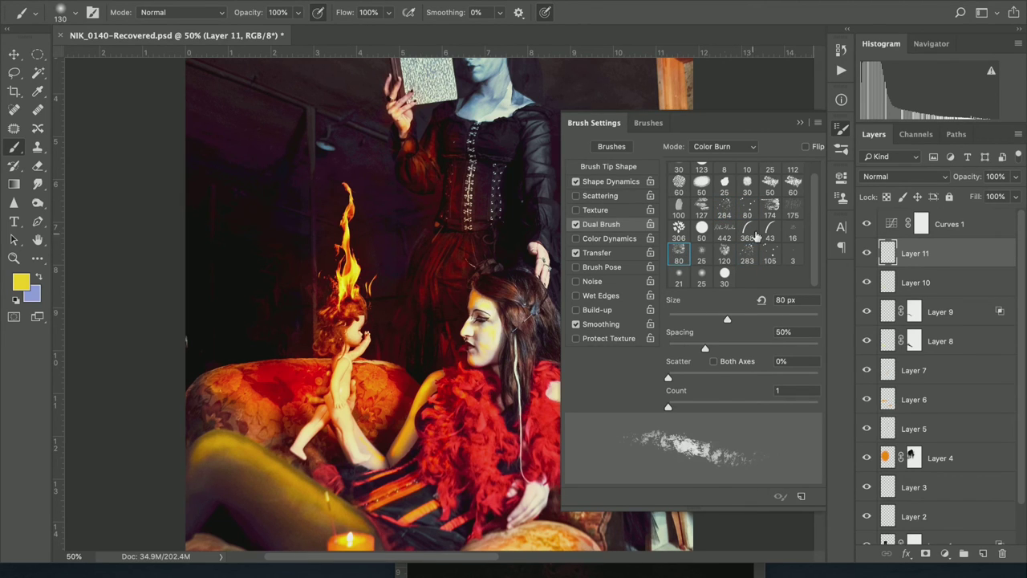
click(769, 256)
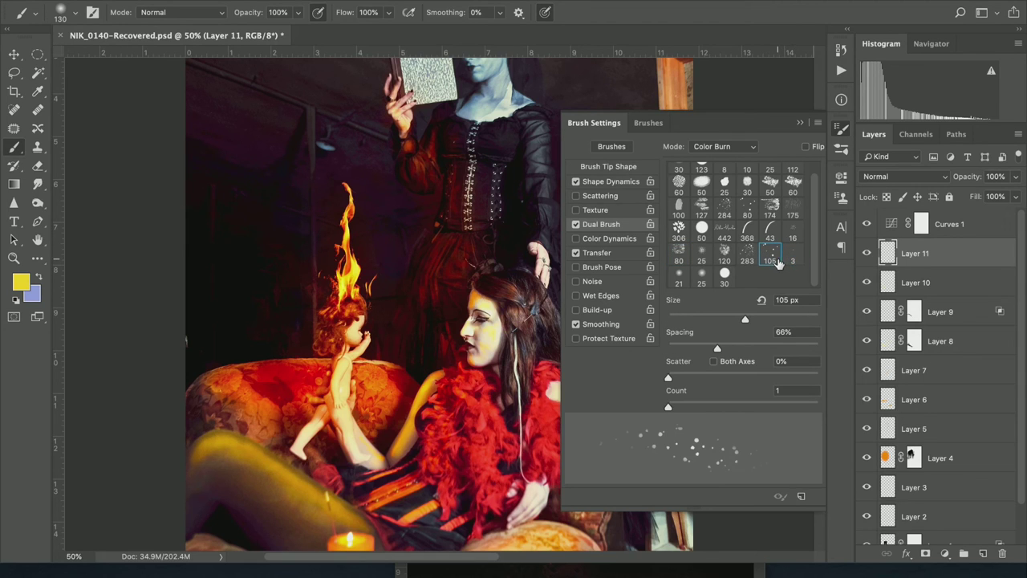
click(722, 212)
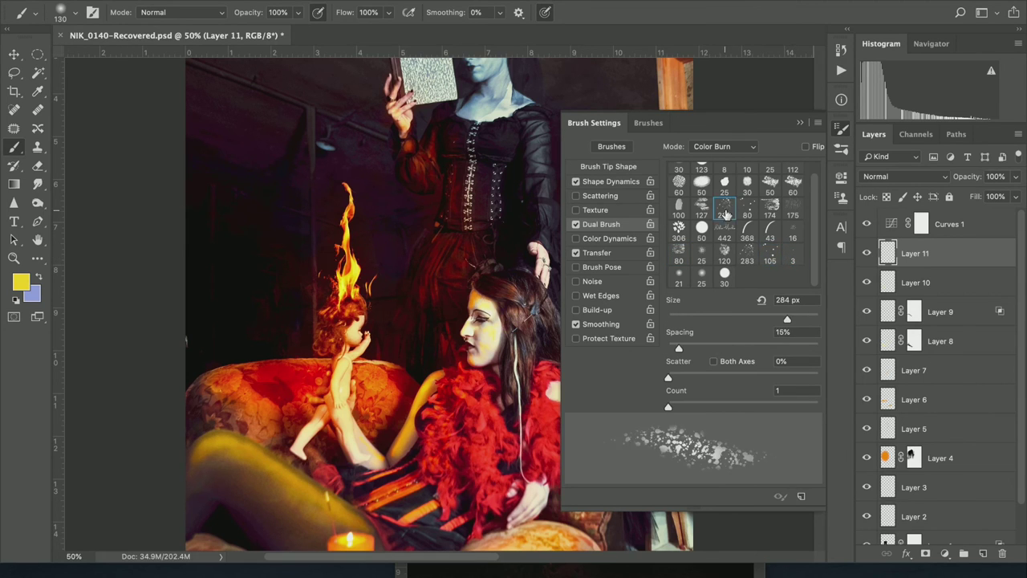
click(679, 252)
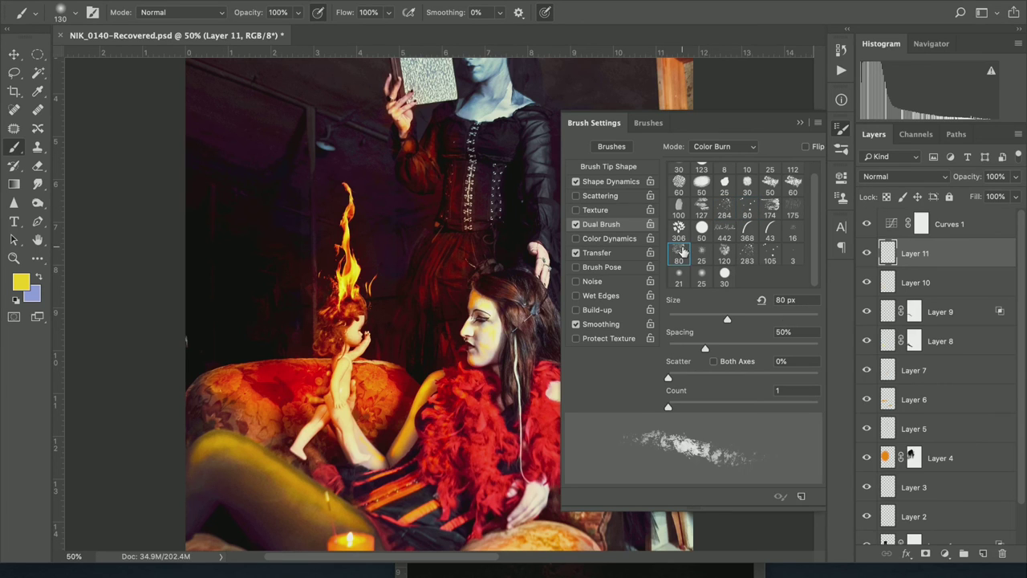
click(724, 253)
click(699, 254)
click(679, 275)
click(769, 255)
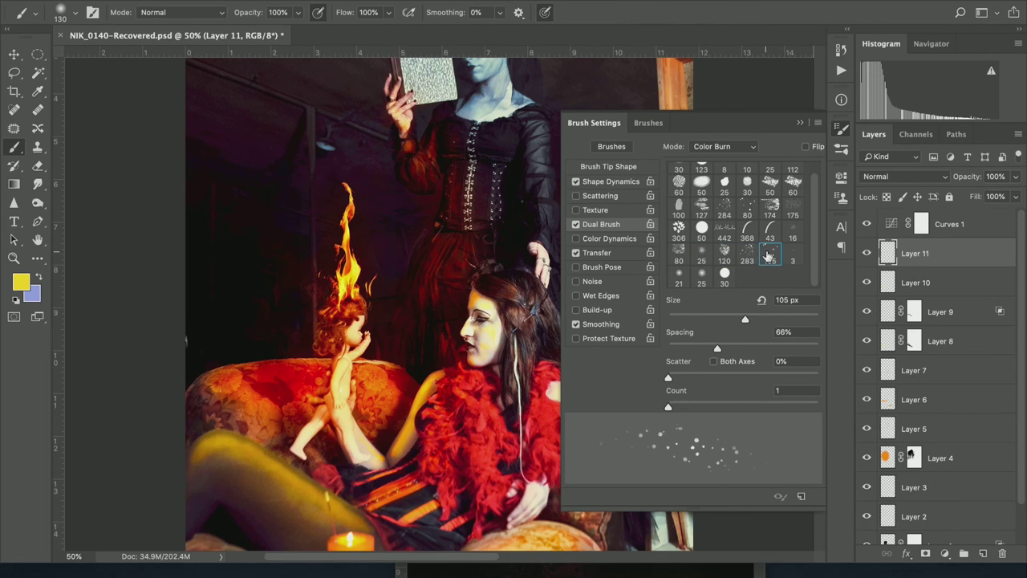
Step: Enable Scattering and set Shape Dynamics to about 38% minimum diameter and 35% angle jitter
click(602, 196)
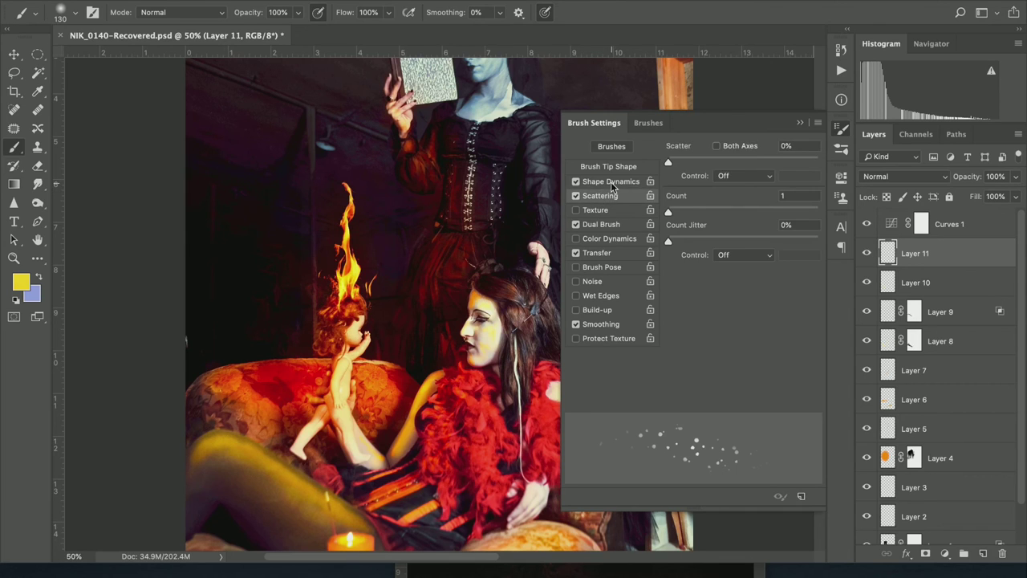
click(612, 183)
drag(716, 164, 712, 163)
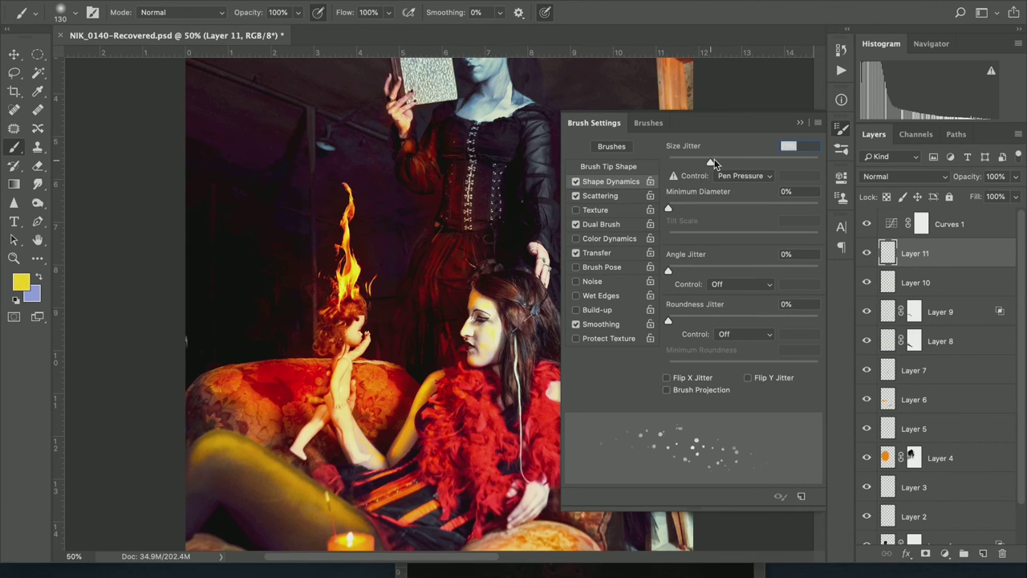
drag(698, 208, 724, 208)
drag(703, 270, 722, 271)
click(602, 195)
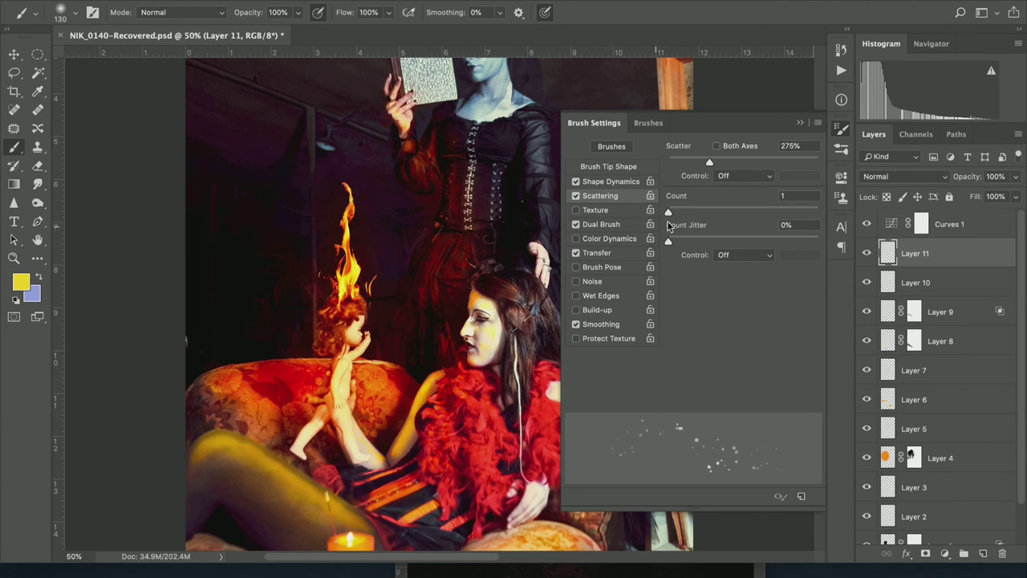
drag(718, 210, 718, 211)
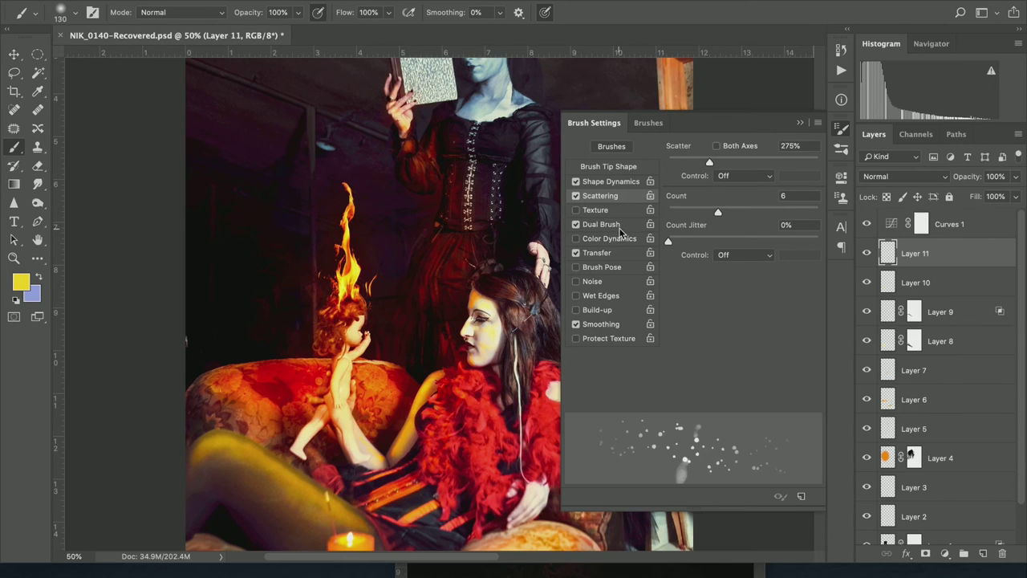
click(610, 181)
Step: Test-paint dots near the flame while tuning size jitter to zero and minimum diameter to 73%
click(283, 247)
key(ctrl+z)
drag(734, 163, 786, 163)
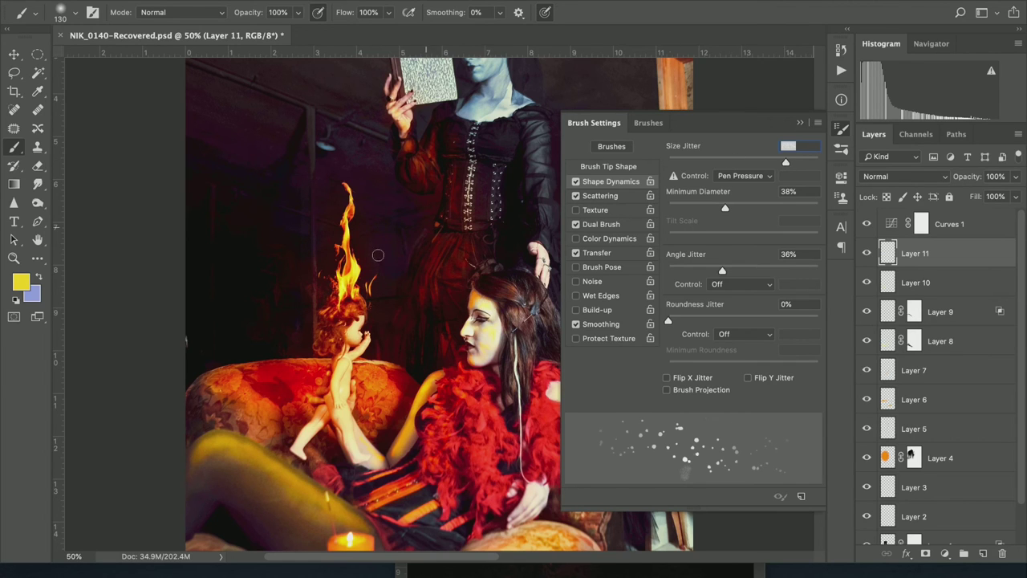
click(283, 268)
key(ctrl+z)
drag(684, 163, 675, 163)
click(297, 258)
key(ctrl+z)
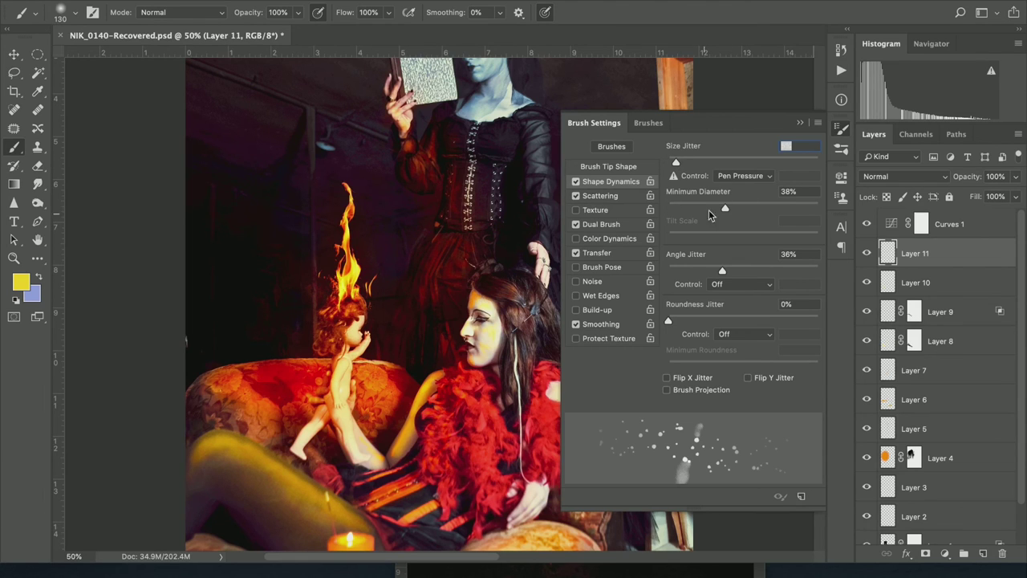
drag(725, 208, 762, 207)
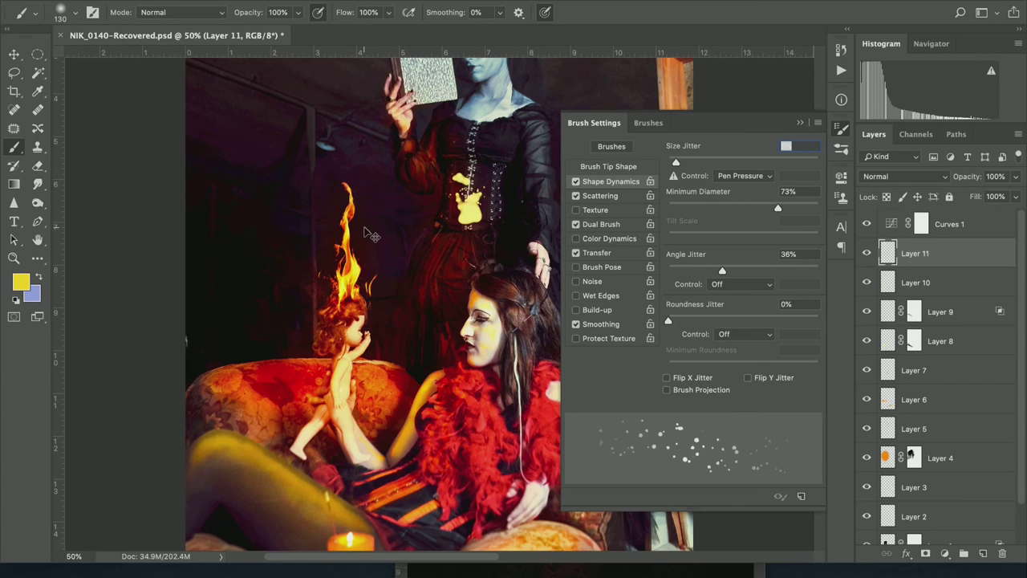
Step: Test-paint yellow dot clusters near the flame, undoing the last cluster
click(293, 238)
click(310, 199)
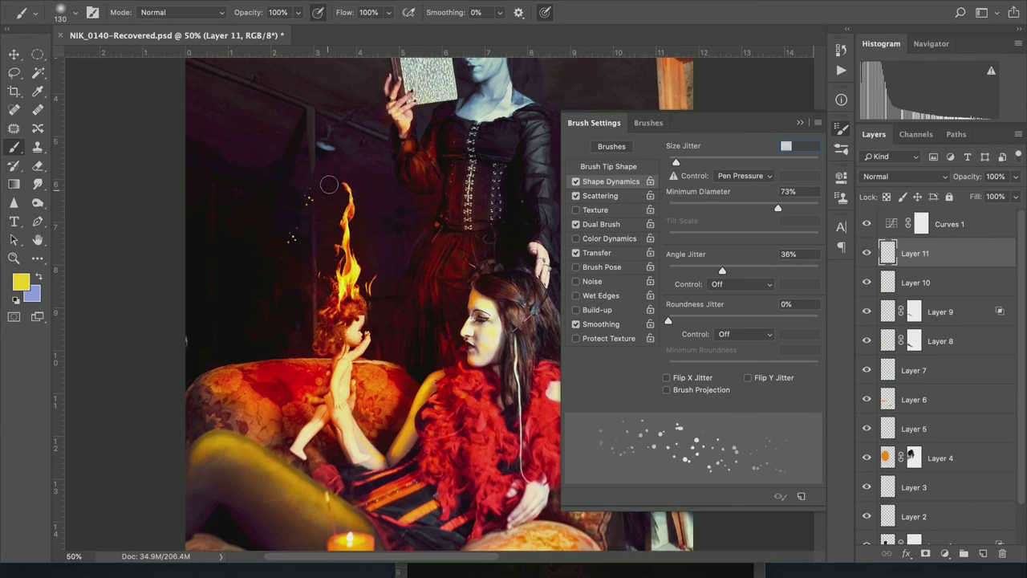
key(ctrl+z)
Step: Leave Texture off and set Scatter to about 967%, Count 11 and Count Jitter 27%
click(617, 211)
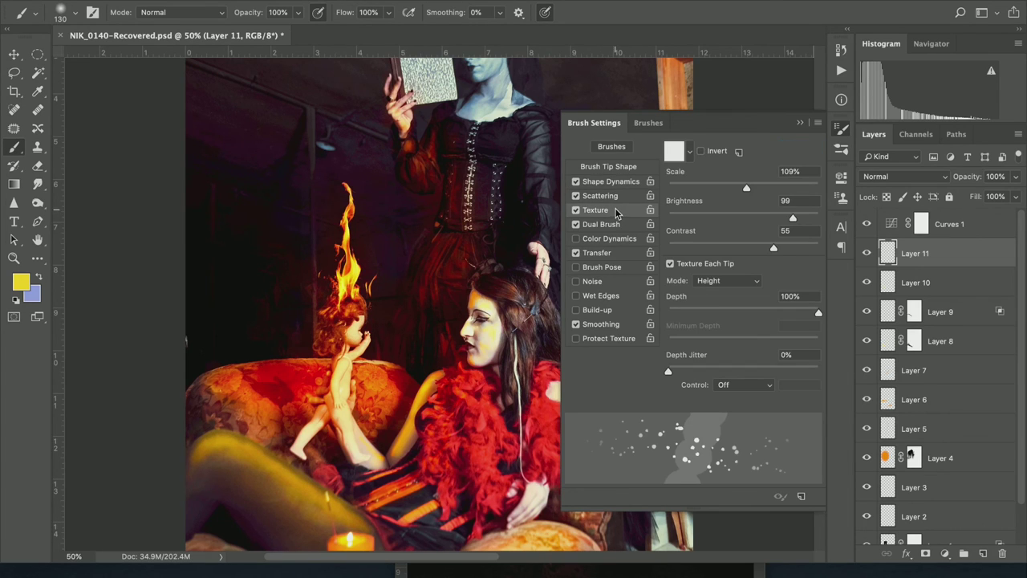
click(576, 211)
click(611, 196)
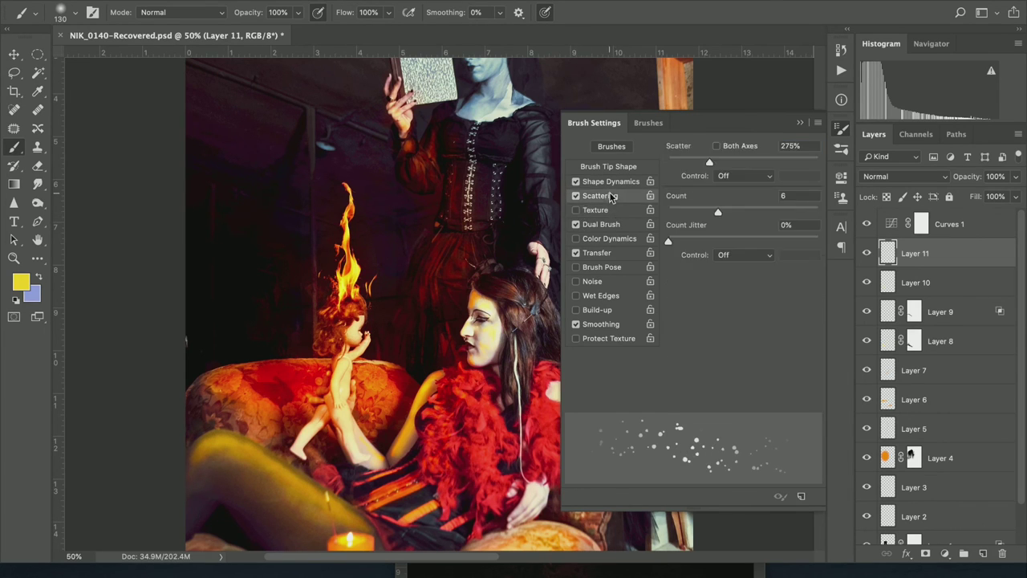
drag(728, 162, 814, 162)
drag(744, 212, 768, 211)
drag(692, 241, 709, 242)
Step: Paint sparkle dots above and to the right of the doll's flame, then close Brush Settings
drag(325, 237, 329, 206)
click(325, 180)
click(368, 250)
drag(365, 235, 362, 210)
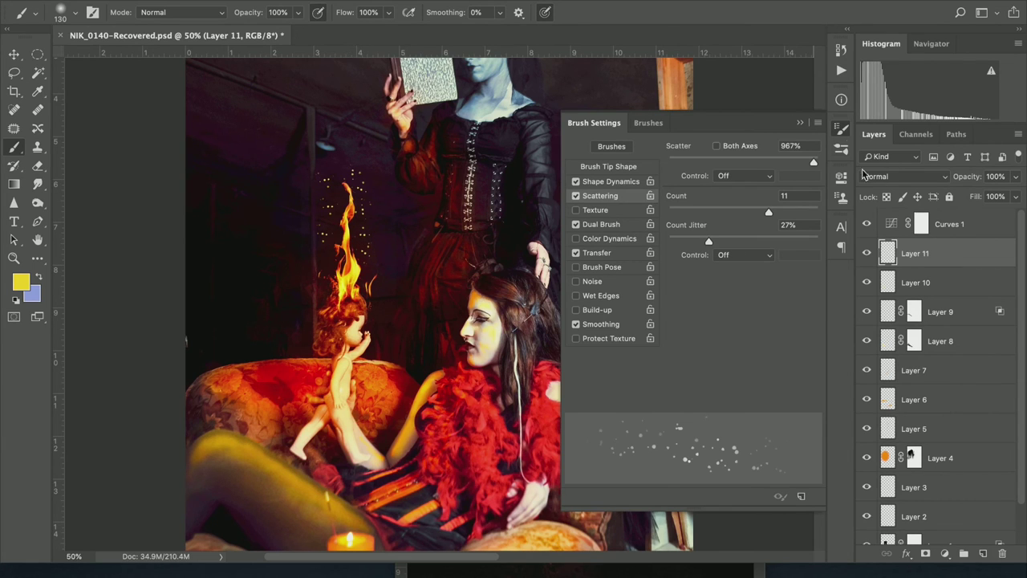
click(841, 128)
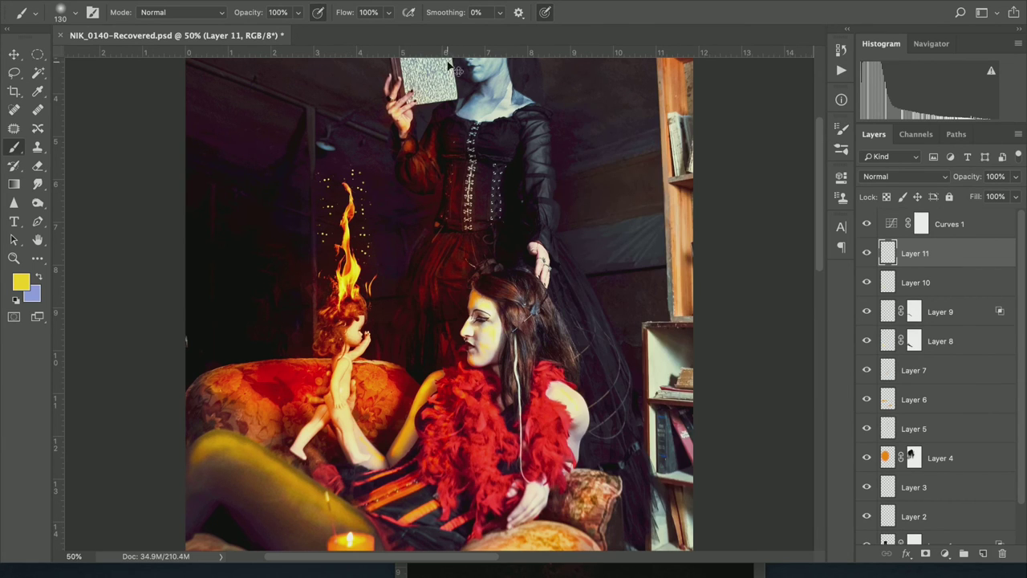
key(v)
click(345, 2)
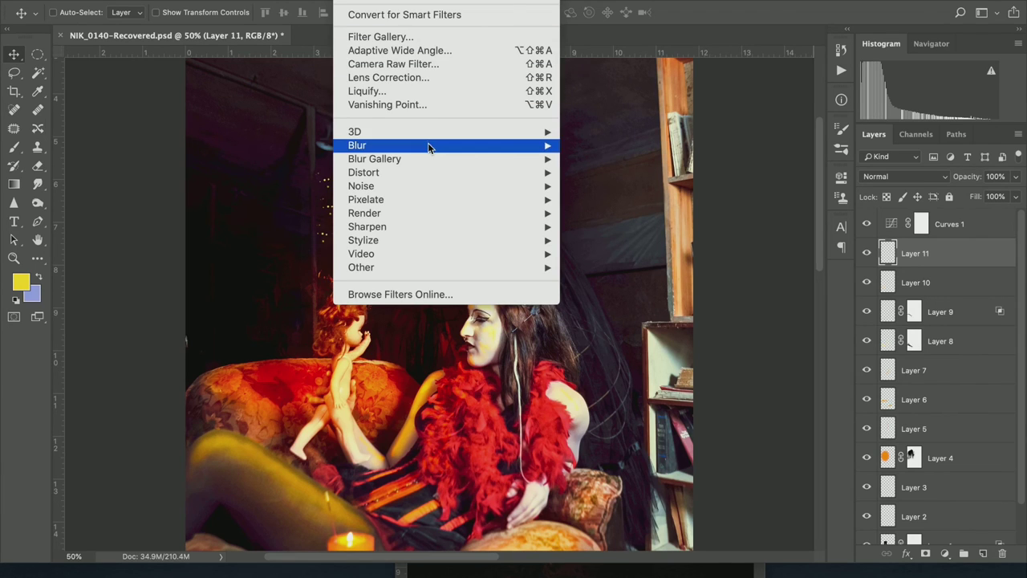
Step: Apply a Motion Blur of angle 67 and distance 40 pixels to the Layer 11 sparkles
mouse_move(546, 145)
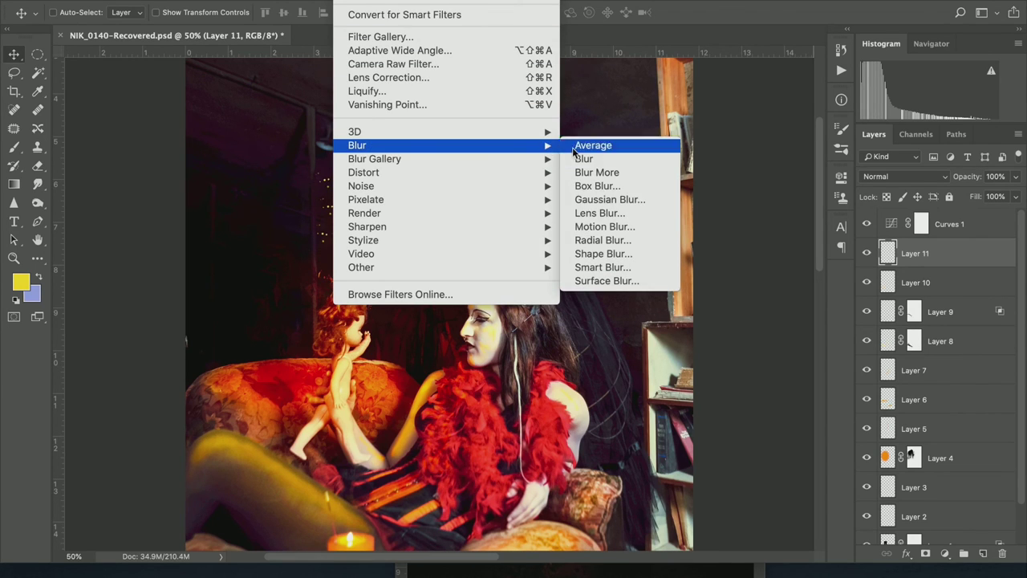
click(603, 227)
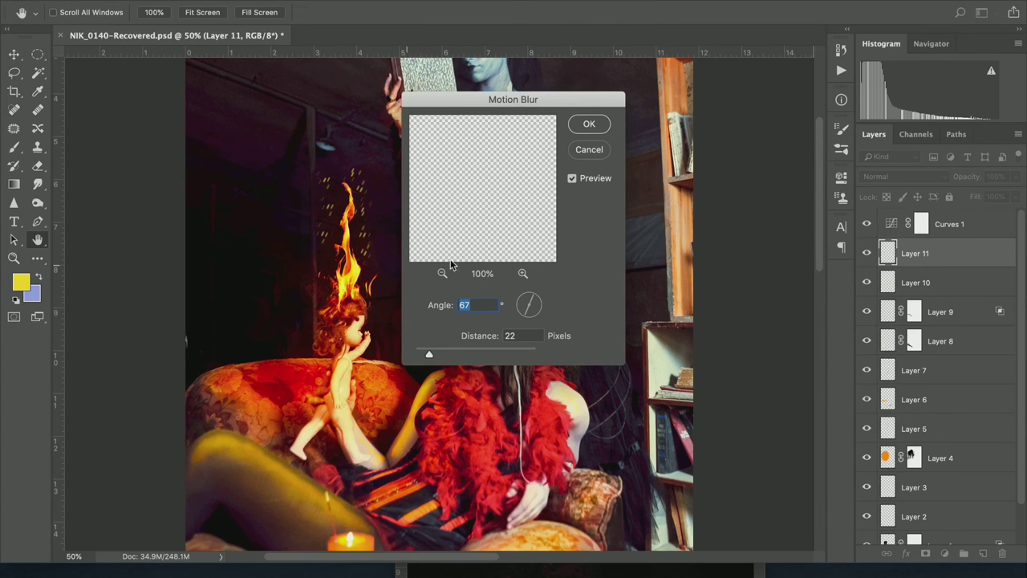
drag(448, 356, 450, 355)
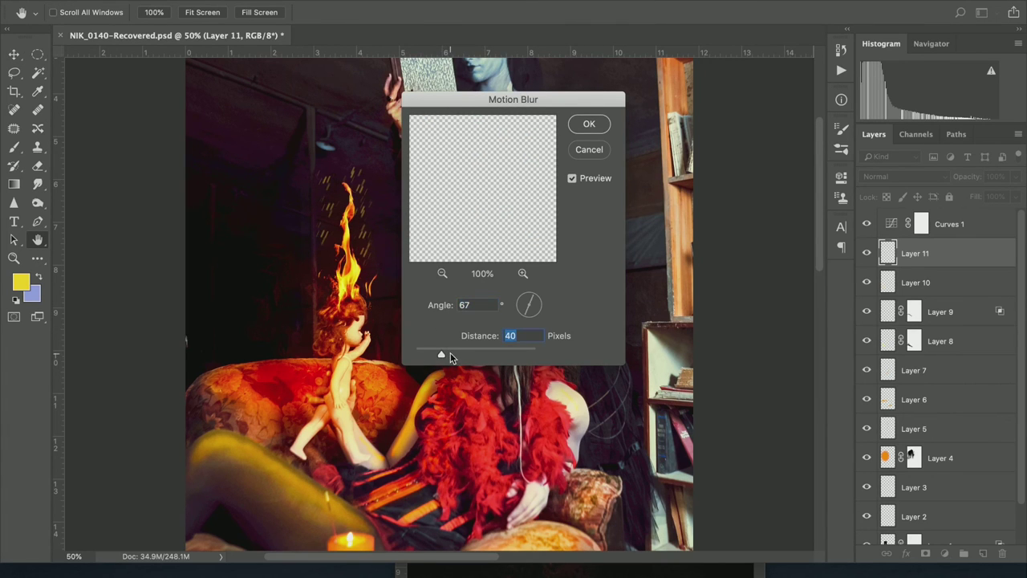
click(594, 126)
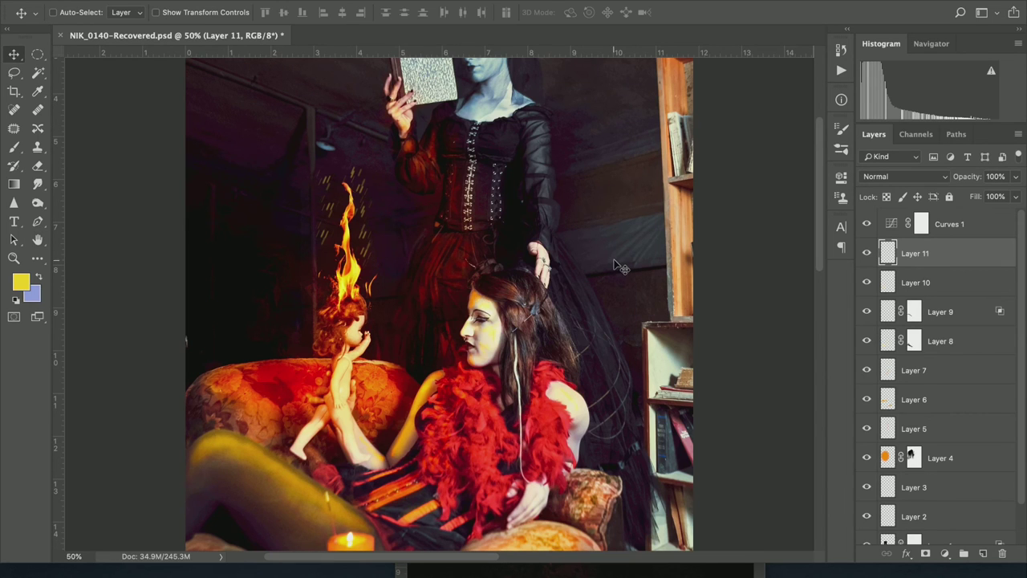
key(e)
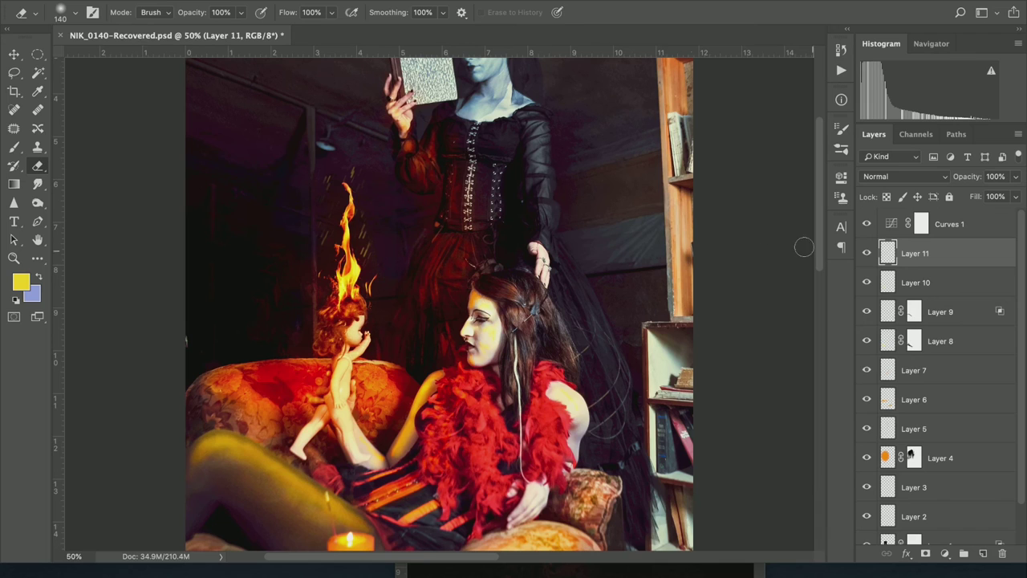
click(983, 554)
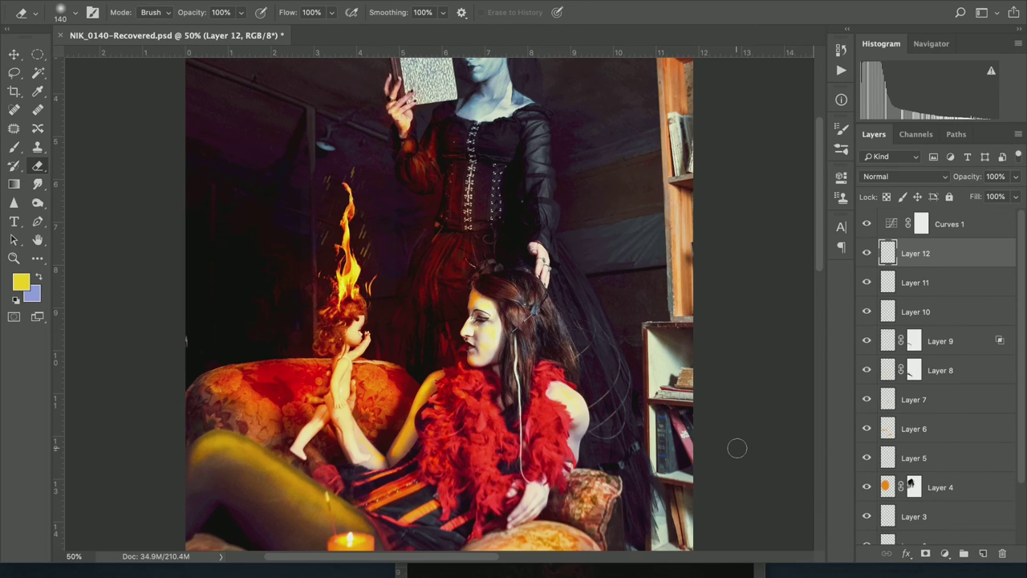
Step: Paint sparkle dots around the doll's flaming hair on Layer 12
key(b)
mouse_move(329, 212)
mouse_down()
mouse_move(337, 199)
mouse_move(364, 204)
mouse_move(335, 252)
mouse_up()
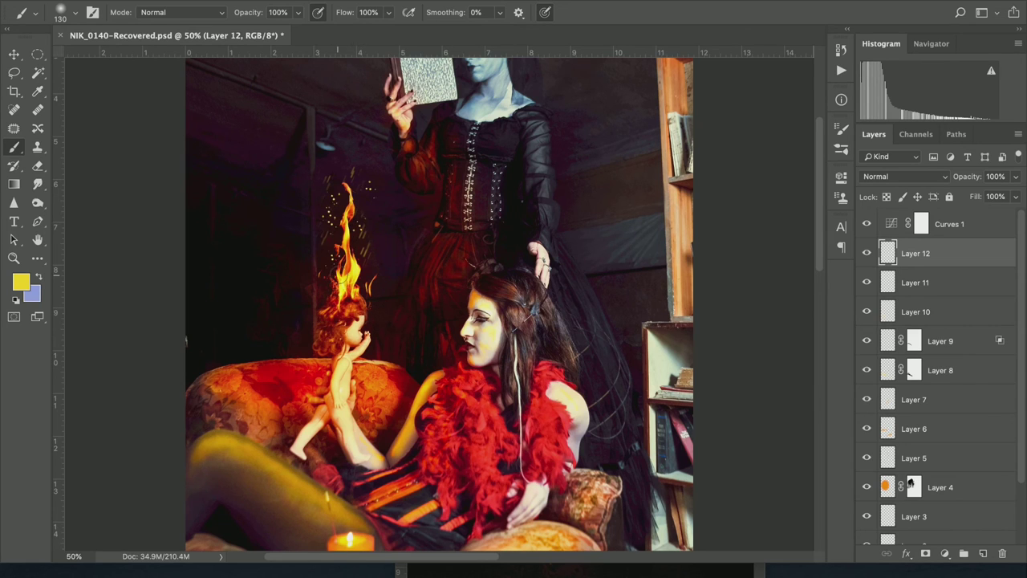
click(354, 2)
mouse_move(410, 146)
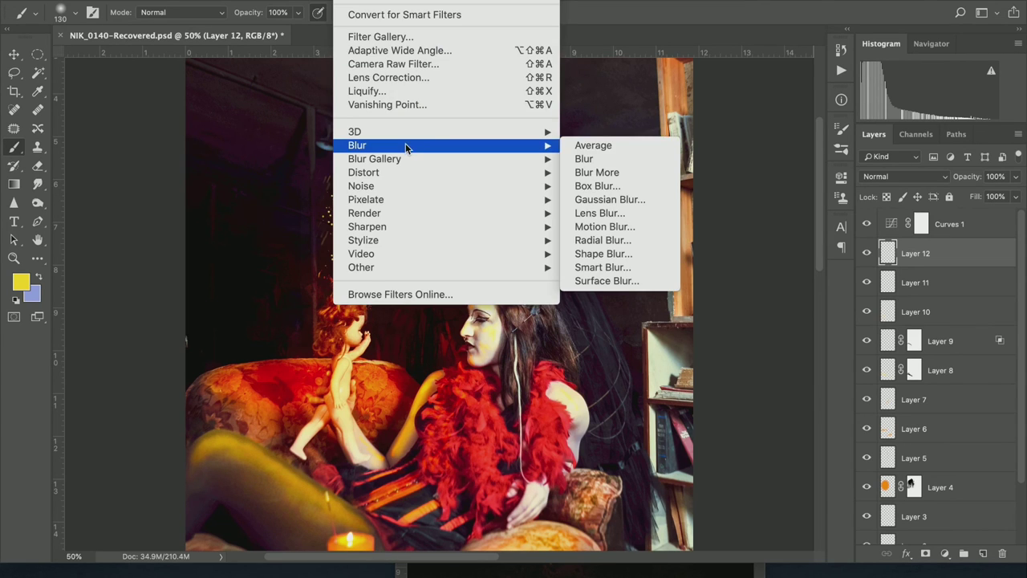
click(616, 230)
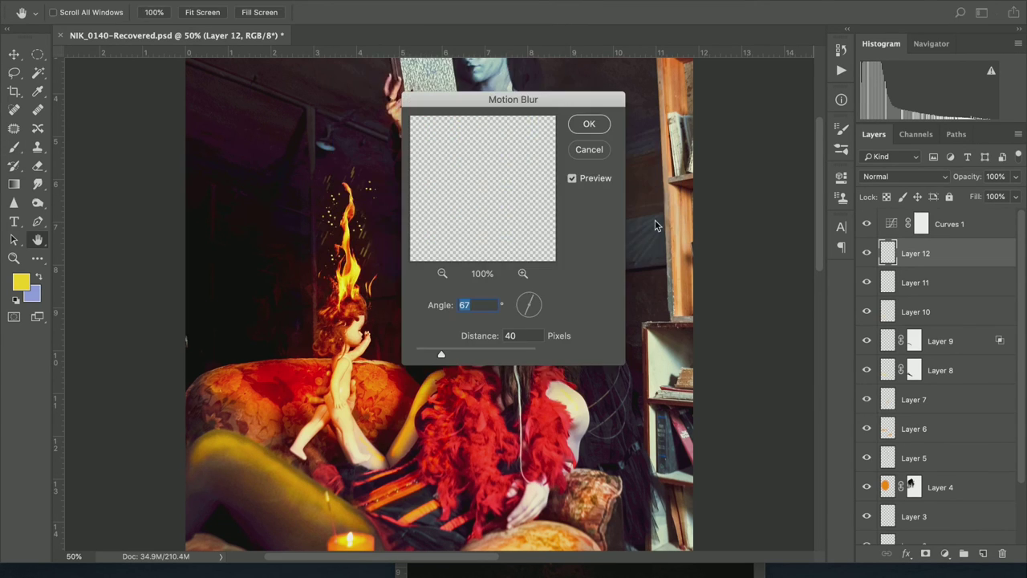
Step: Motion-blur the new sparkles at angle -73, distance 44, and lower Layer 12 to 67% opacity
click(475, 354)
drag(533, 298, 527, 305)
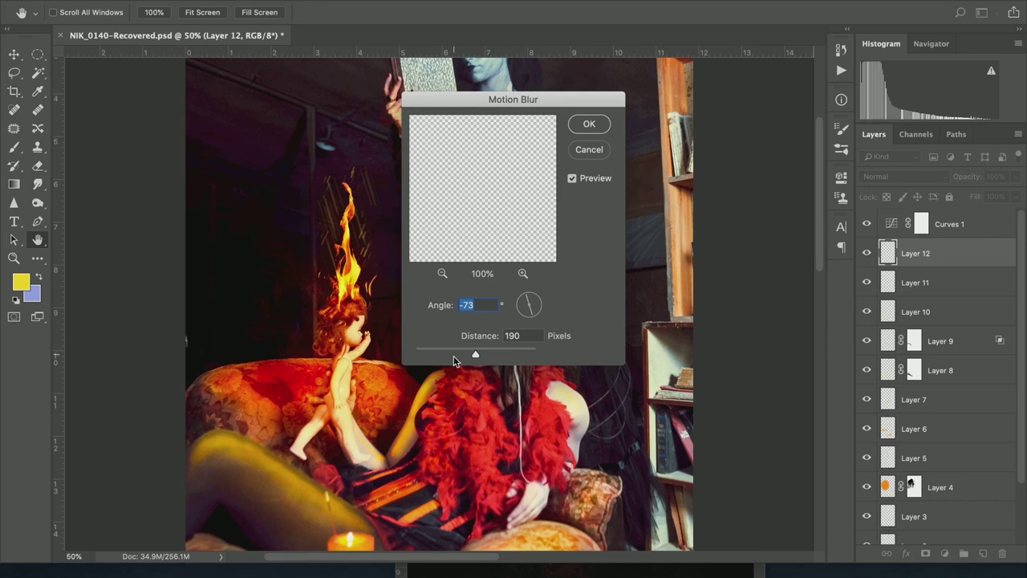
click(452, 357)
click(589, 124)
drag(965, 178, 965, 181)
key(alt+bracketleft)
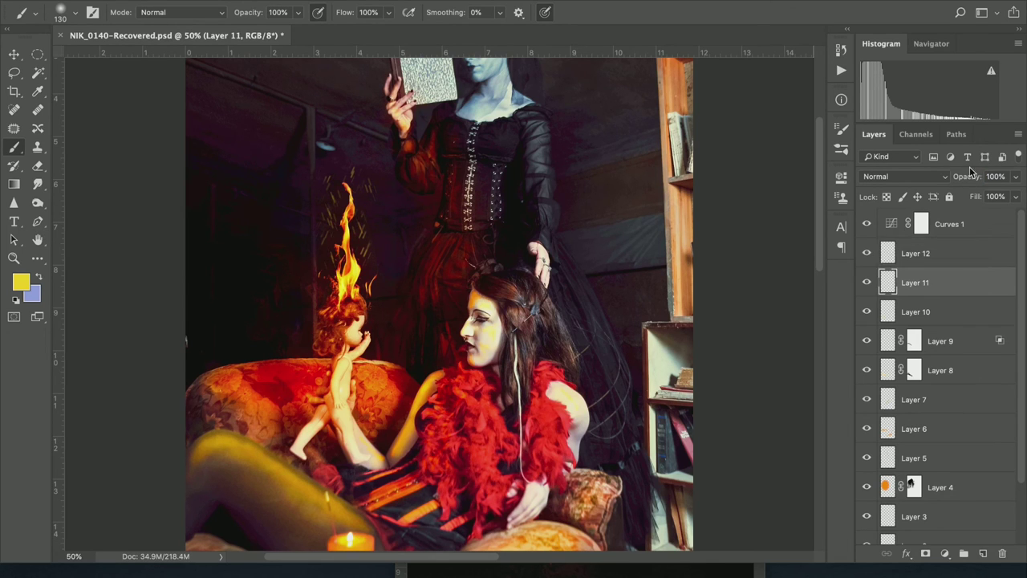
Step: Drop Layer 11 to 76% opacity, fit the image on screen, and hide Curves 1
click(963, 180)
drag(963, 181, 969, 178)
key(ctrl+0)
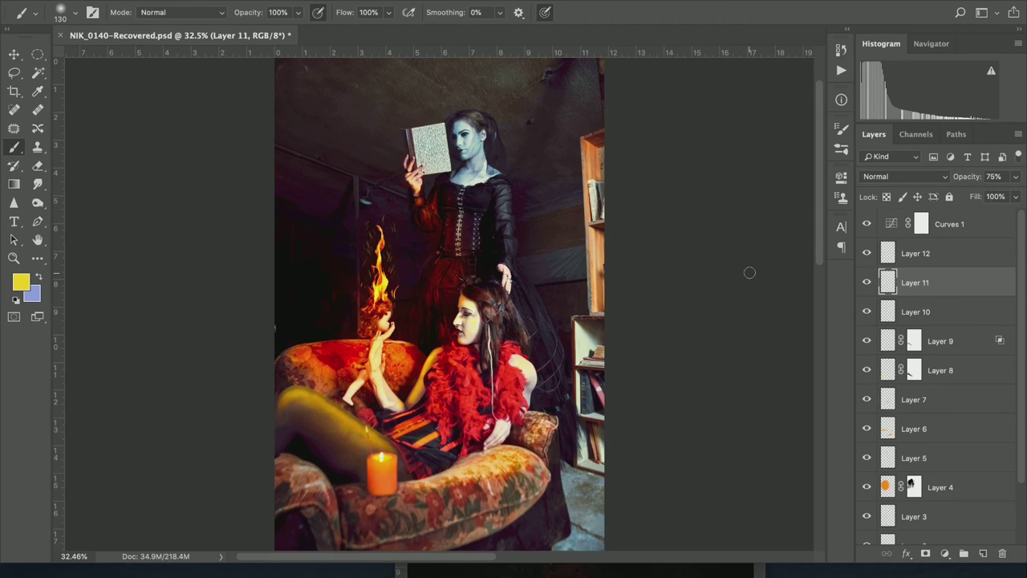
click(891, 230)
click(868, 228)
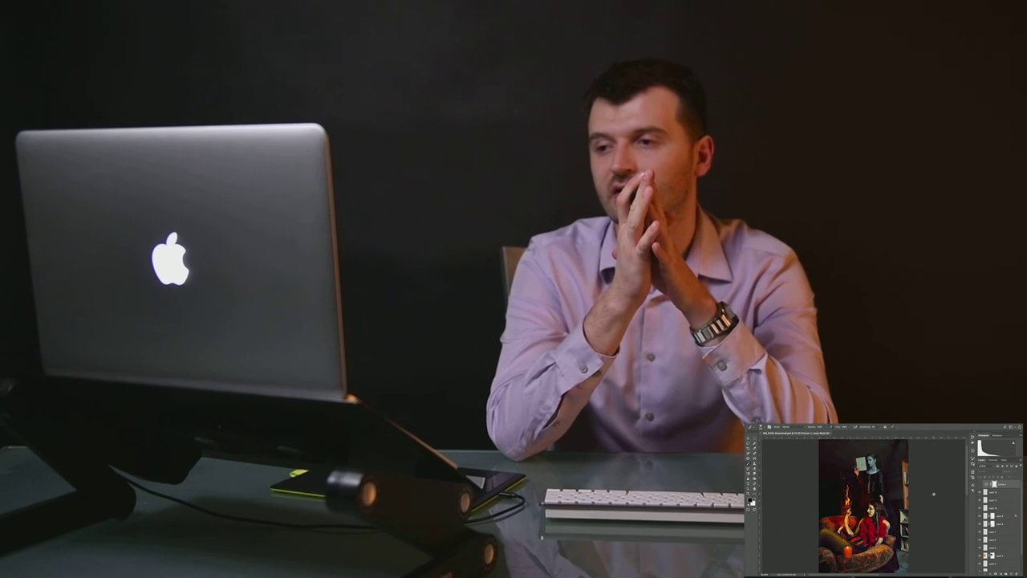
click(983, 484)
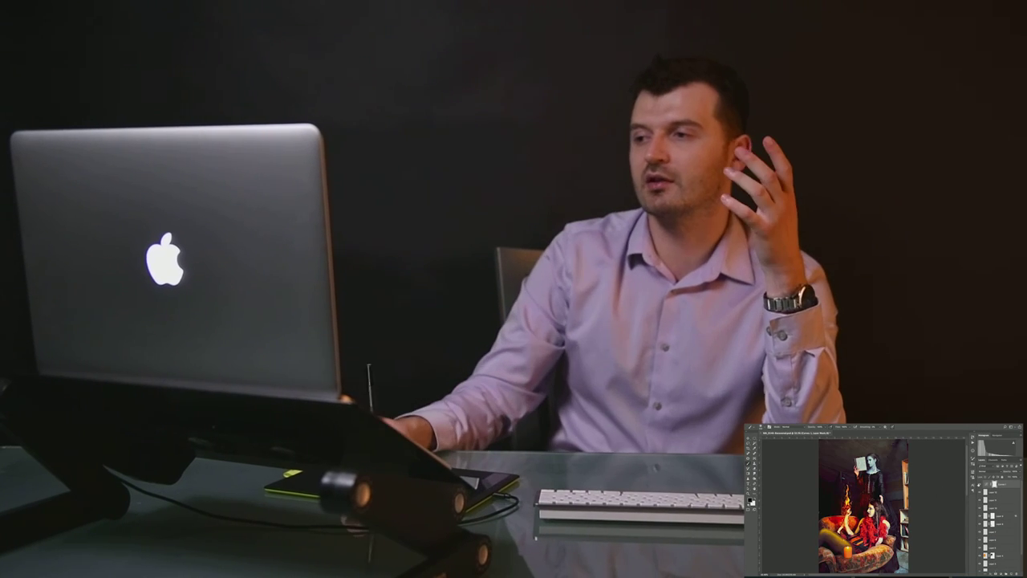
click(991, 486)
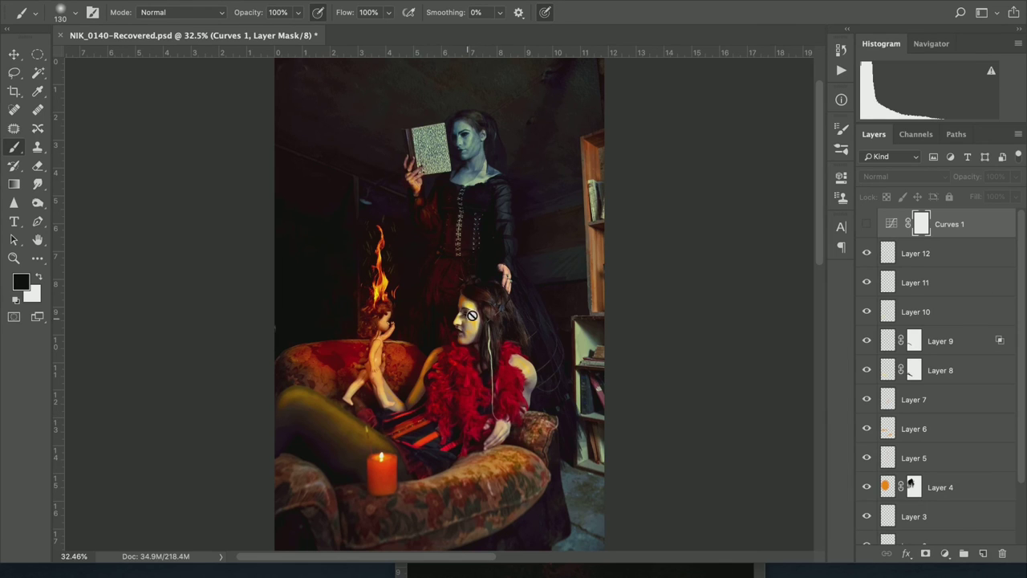
Step: Pan the view up to show the standing woman and the book she holds
scroll(556, 321, up, 3)
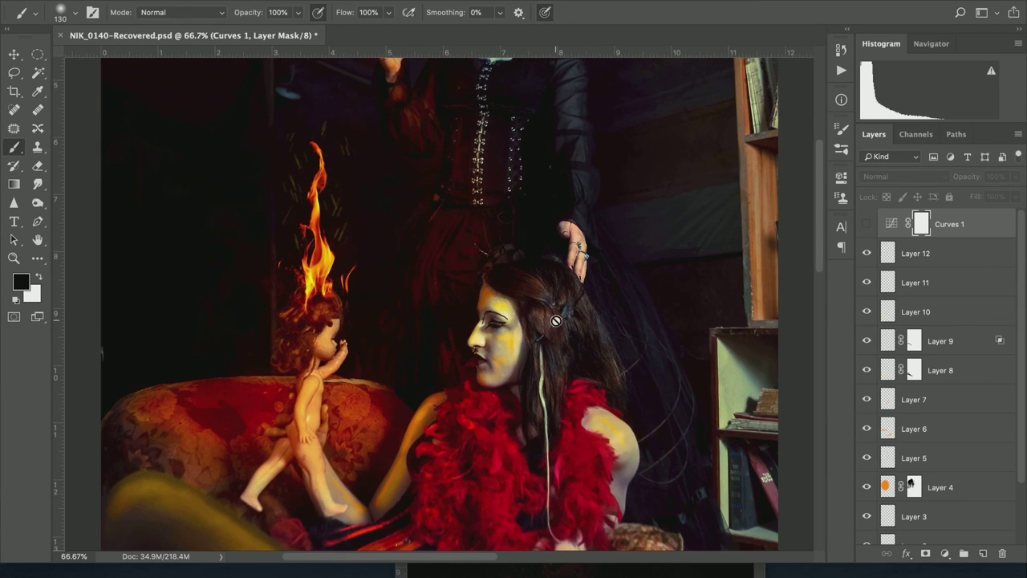
key(v)
mouse_move(523, 321)
mouse_down()
mouse_move(528, 282)
mouse_move(535, 319)
mouse_up()
drag(526, 177, 536, 341)
key(ctrl+r)
key(ctrl+r)
Step: Add Layer 13 above Layer 12 and try yellow dabs around the book, undoing them
click(950, 259)
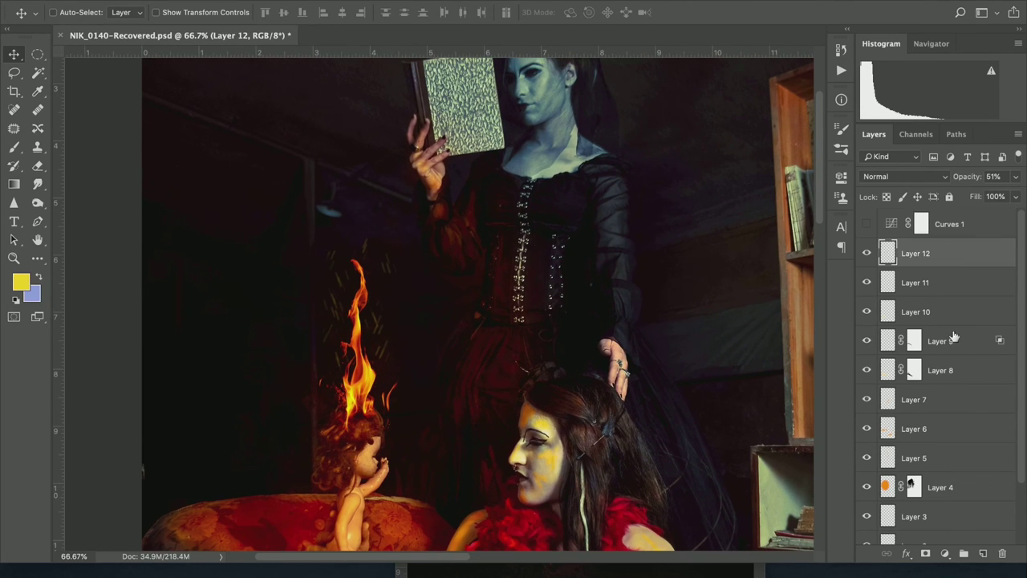
click(983, 553)
key(b)
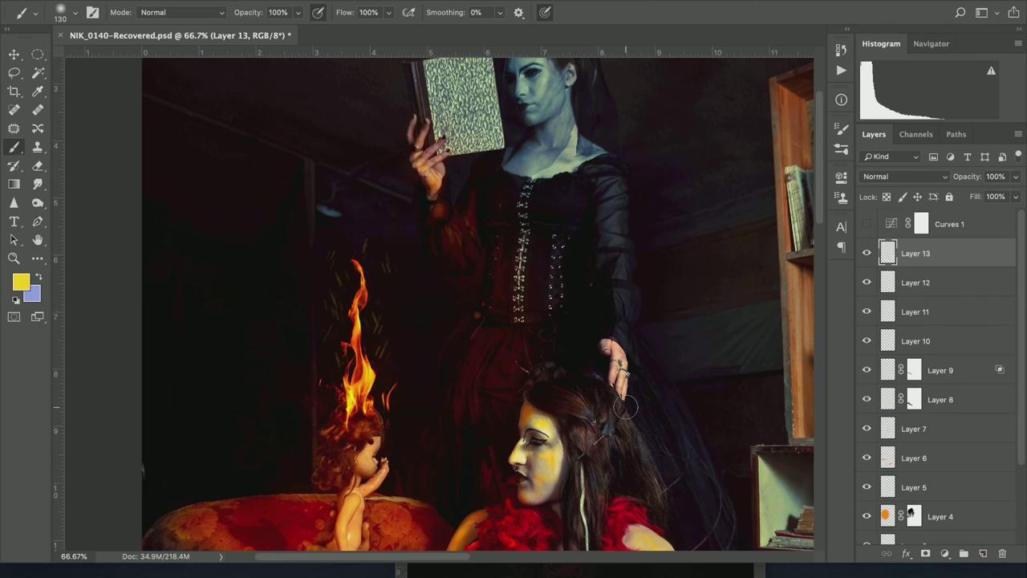
drag(481, 324, 489, 389)
click(473, 225)
click(473, 224)
key(ctrl+z)
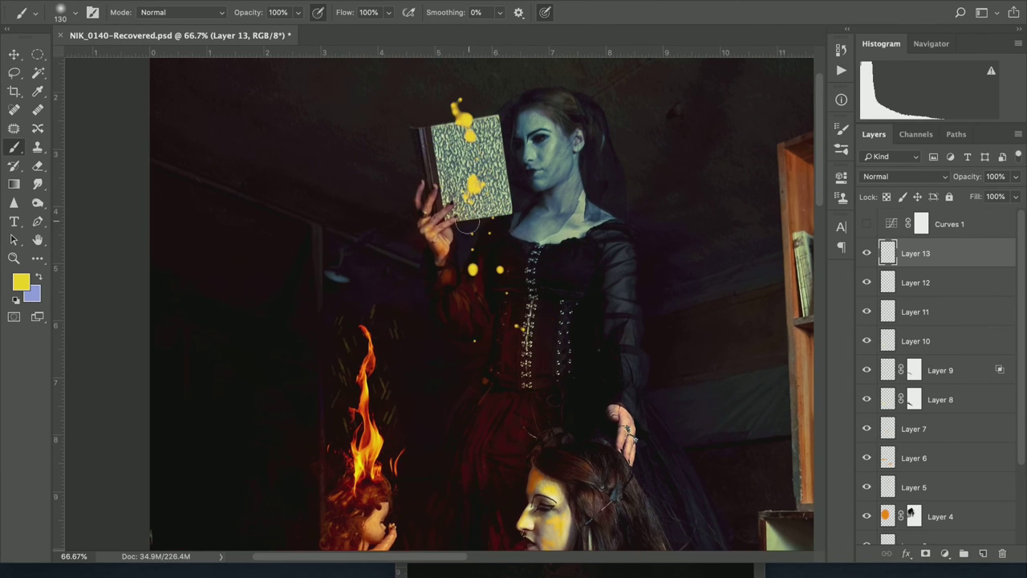
click(473, 227)
key(ctrl+z)
key(ctrl+z)
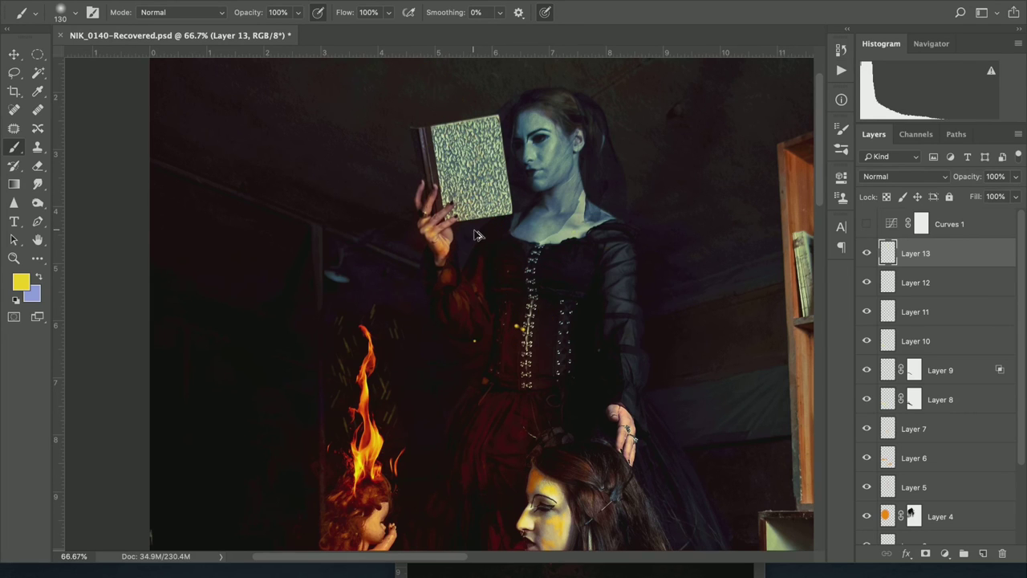
Step: Paint a soft round yellow wash over the book and set Layer 13 to Soft Light
right_click(475, 231)
click(522, 327)
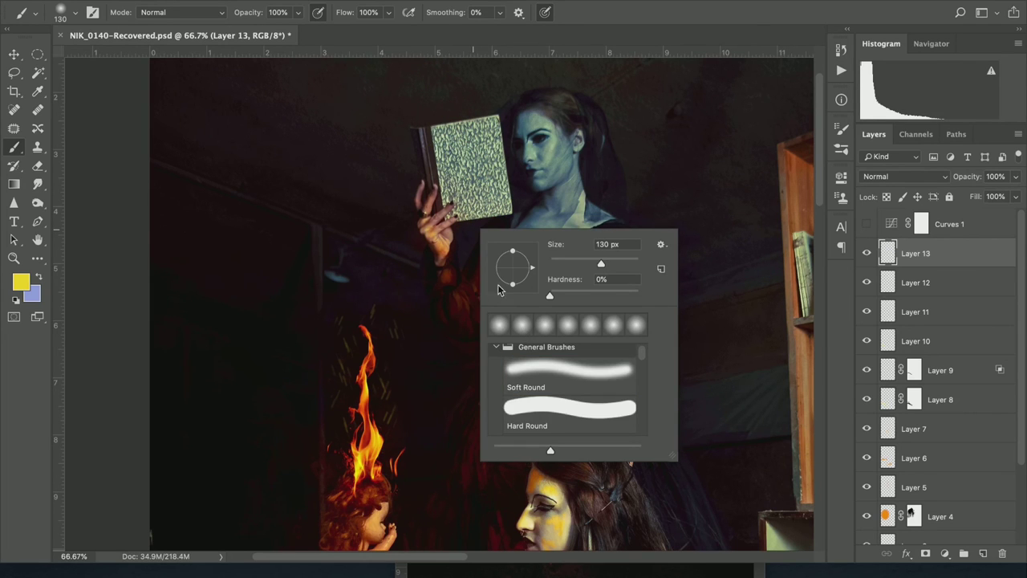
key(Return)
mouse_move(469, 161)
mouse_down()
mouse_move(465, 188)
mouse_move(480, 209)
mouse_move(438, 149)
mouse_move(463, 135)
mouse_move(486, 149)
mouse_move(499, 195)
mouse_up()
click(944, 178)
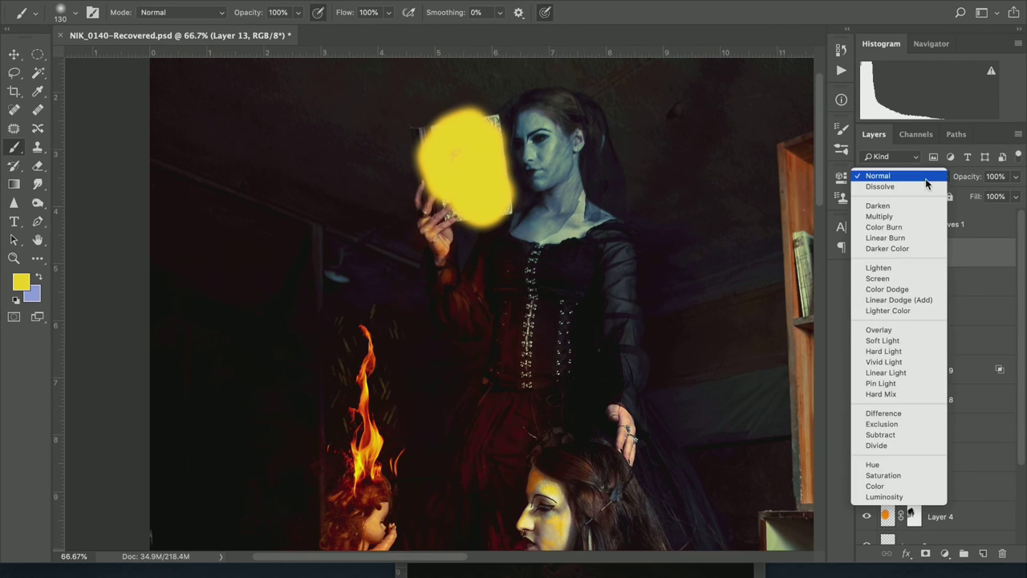
click(902, 342)
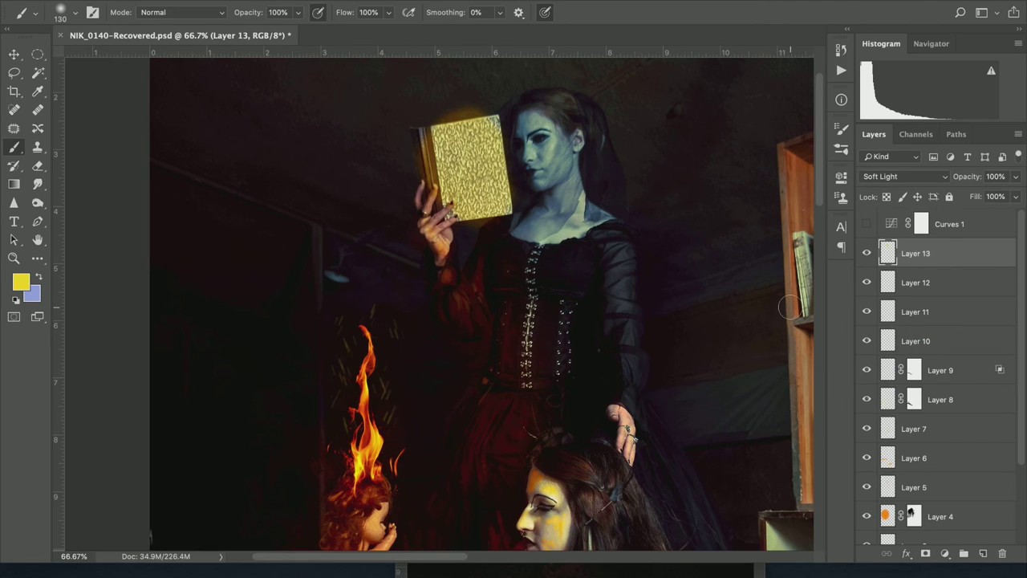
Step: Erase glow spilling past the book's edges and undo trial yellow dabs on the woman
key(e)
mouse_move(442, 117)
mouse_down()
mouse_move(485, 104)
mouse_move(420, 148)
mouse_move(428, 199)
mouse_move(438, 128)
mouse_move(470, 96)
mouse_move(483, 98)
mouse_move(434, 203)
mouse_up()
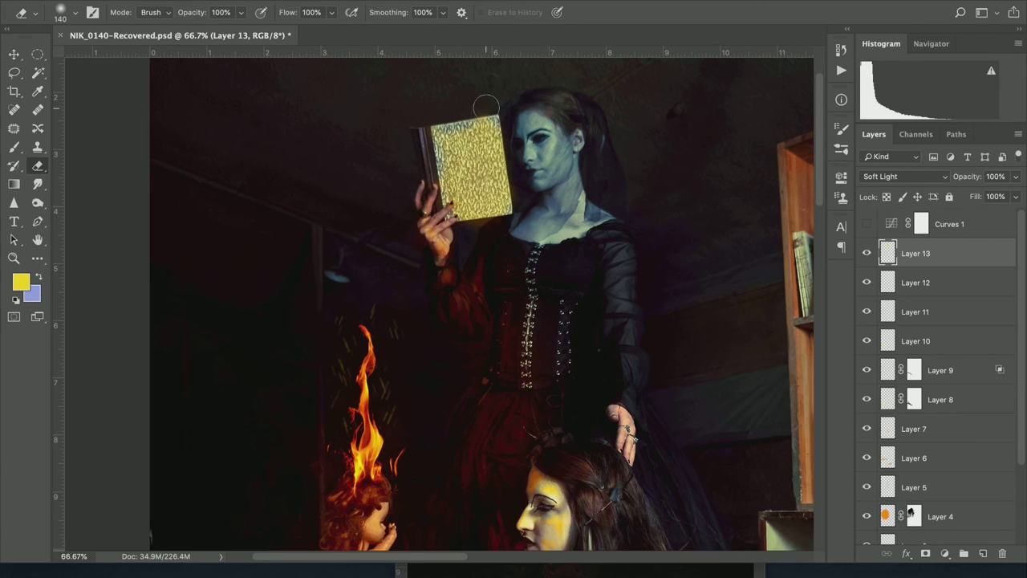
key(ctrl+minus)
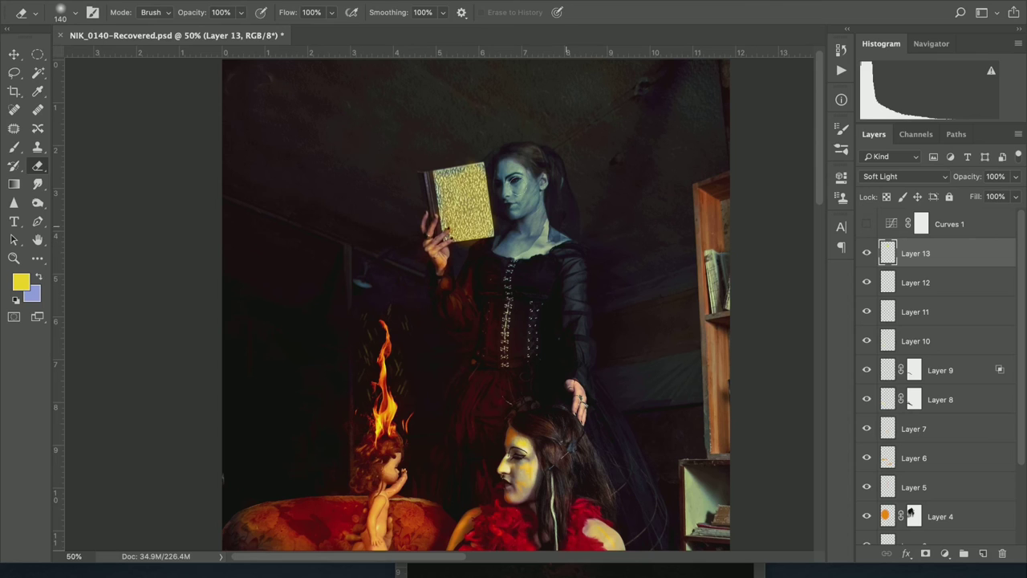
key(b)
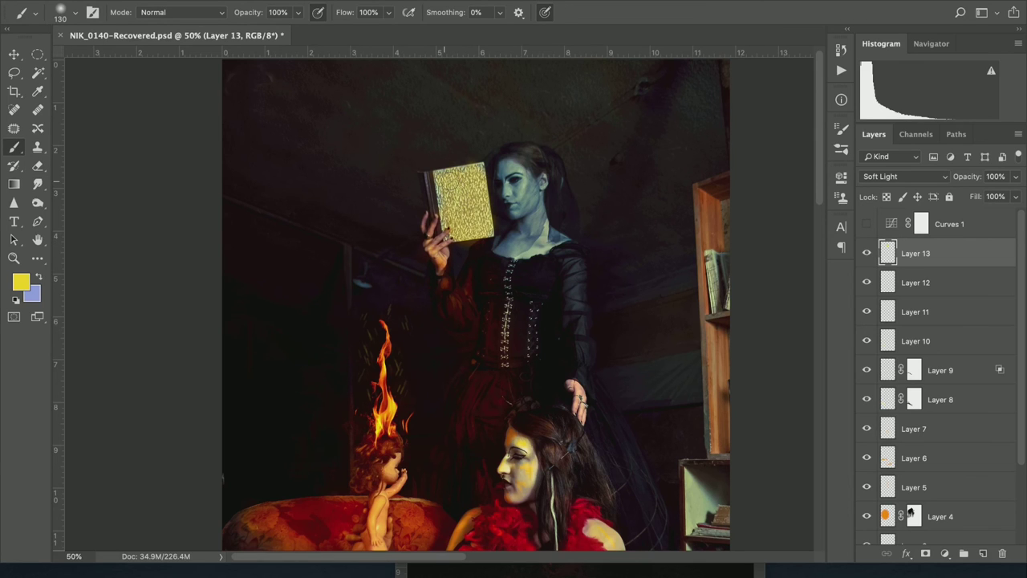
key(ctrl+minus)
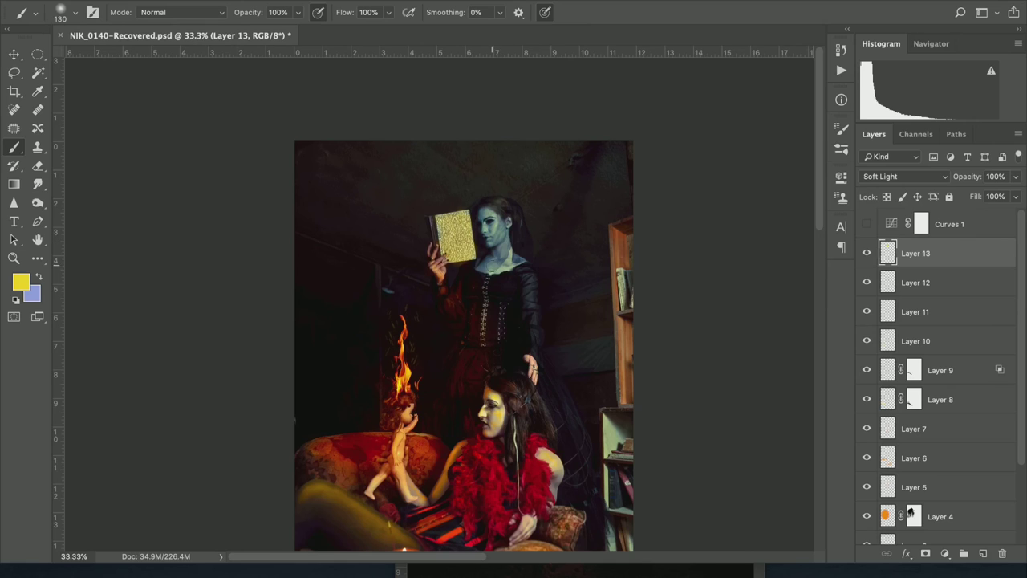
click(493, 266)
key(ctrl+z)
drag(493, 218, 494, 253)
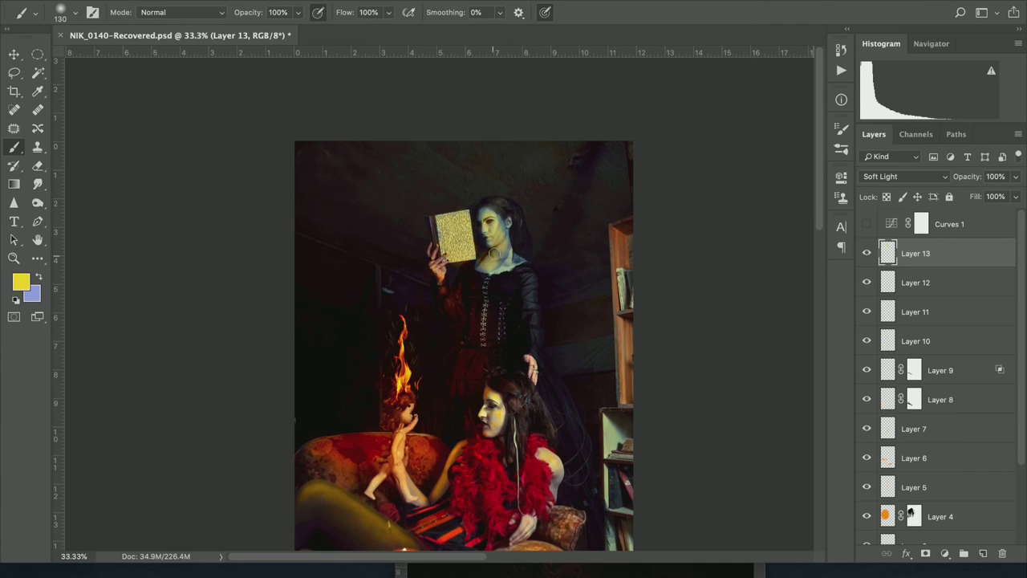
key(ctrl+z)
key(ctrl+z)
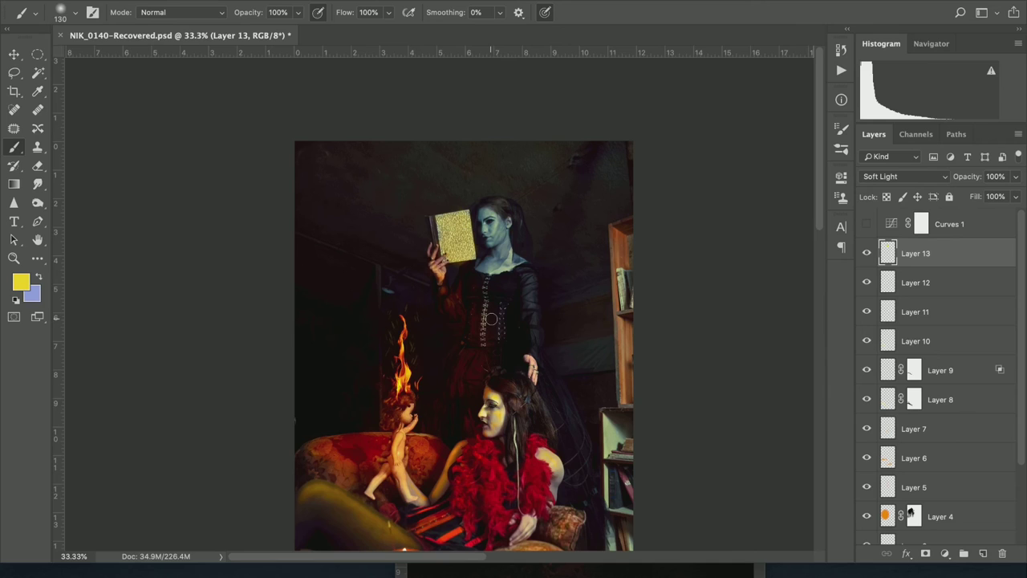
key(ctrl+minus)
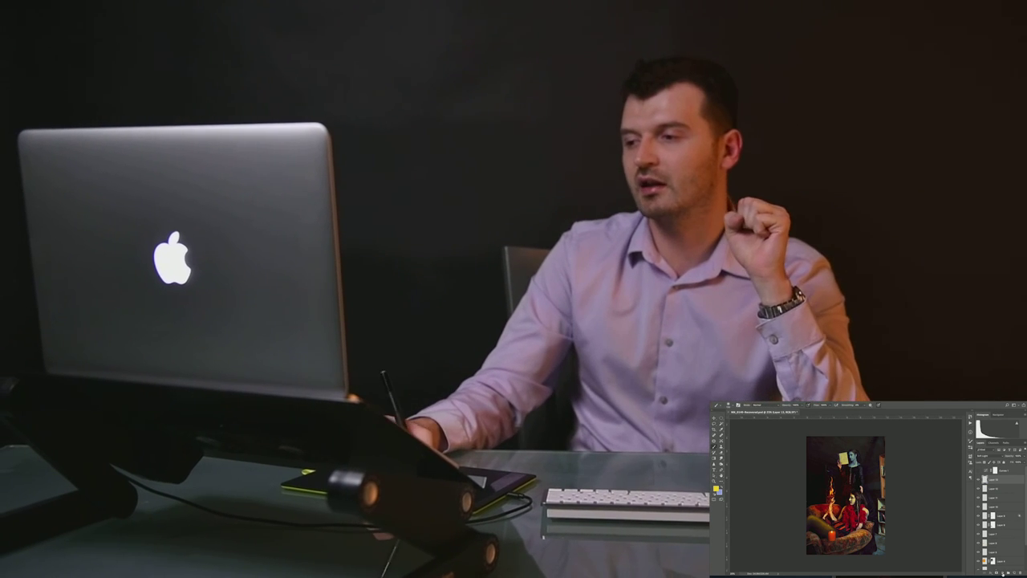
Step: Add a yellow-to-transparent linear Gradient Fill 1 layer angled at about -171.46 degrees
click(999, 498)
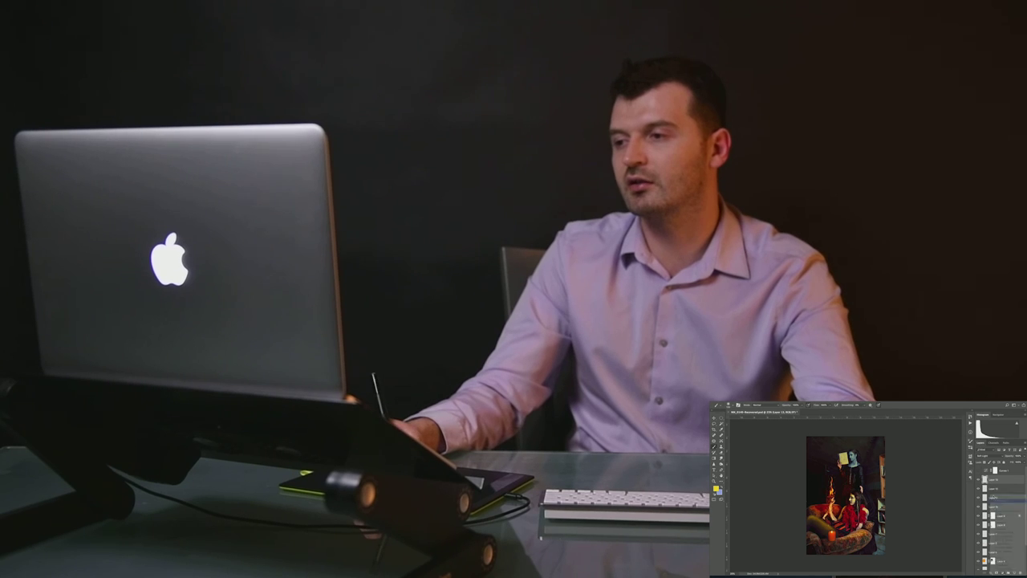
click(1002, 570)
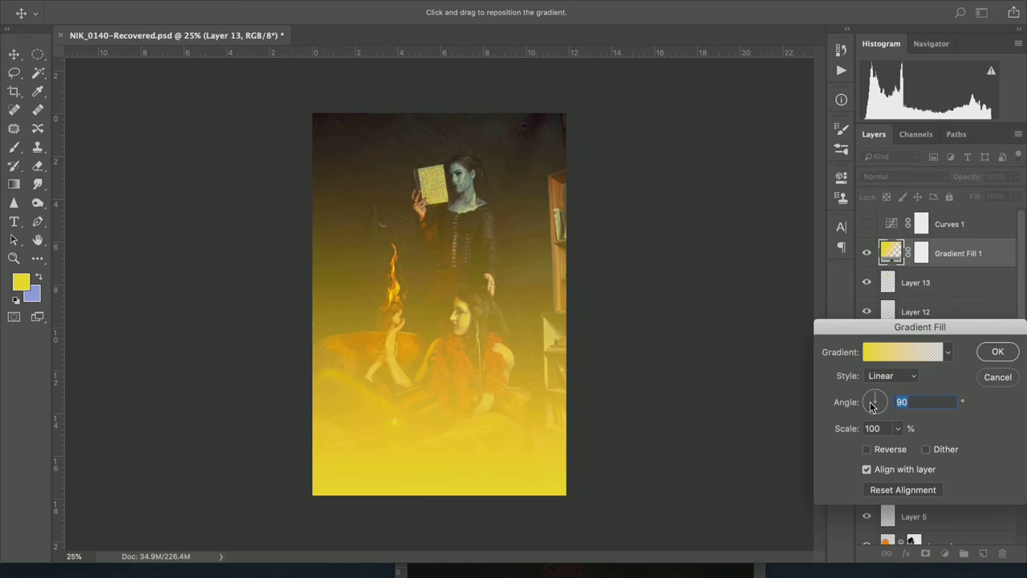
drag(870, 406, 871, 401)
Step: Confirm the gradient fill and set its blend mode to Soft Light
click(995, 353)
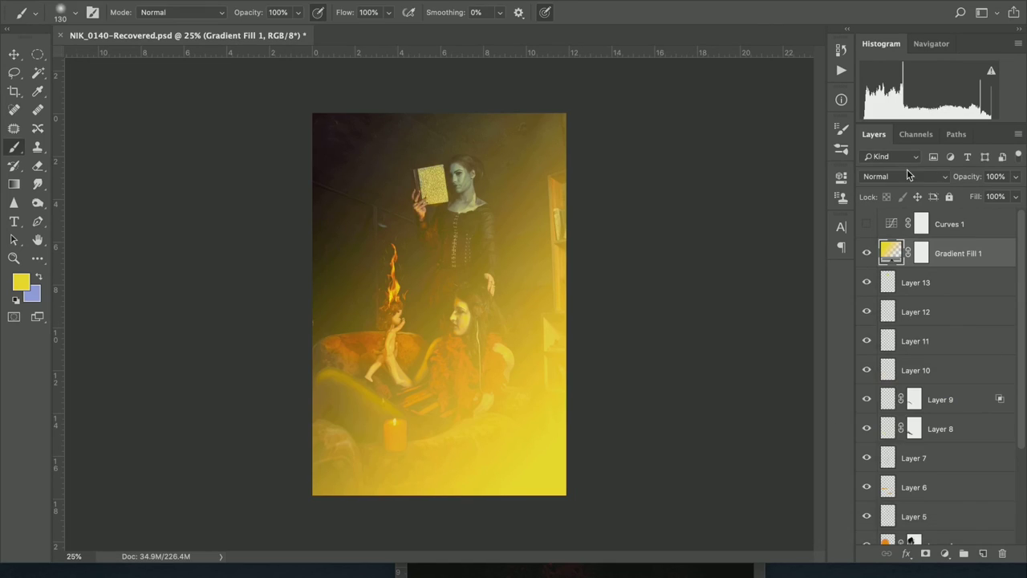
click(906, 178)
click(910, 341)
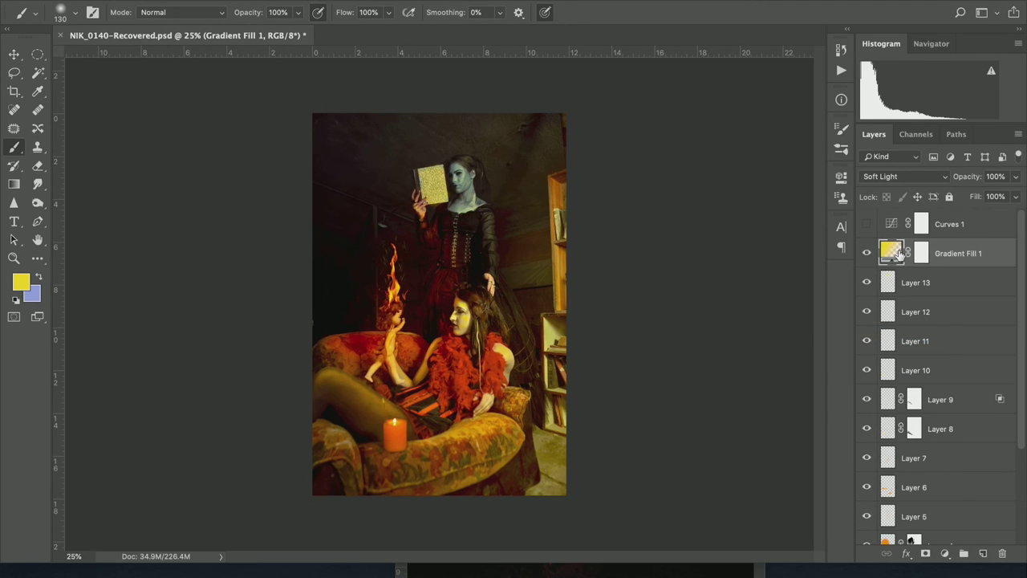
Step: Change the gradient's left colour stop to a deep teal
double_click(891, 253)
click(883, 357)
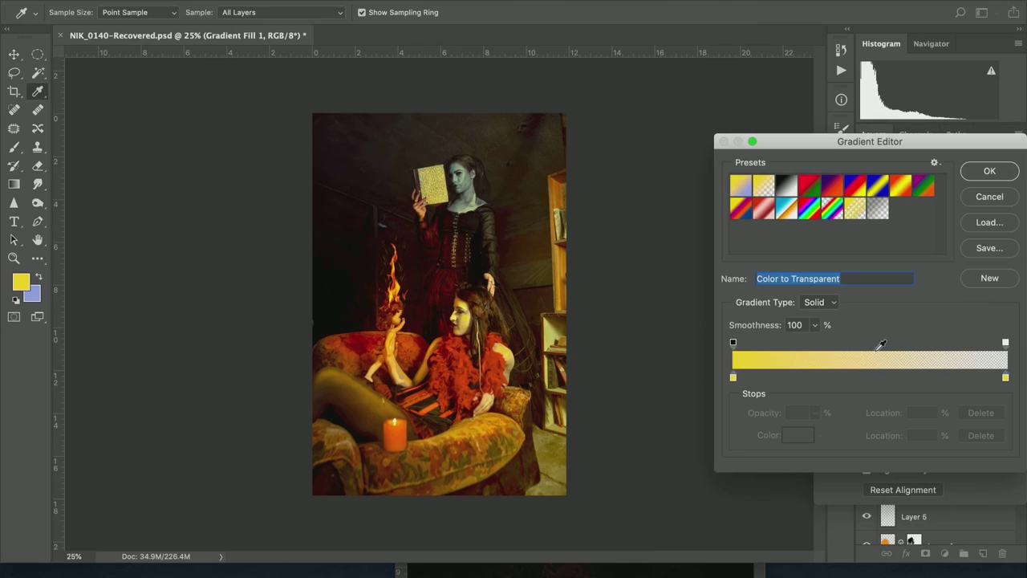
click(732, 378)
click(799, 437)
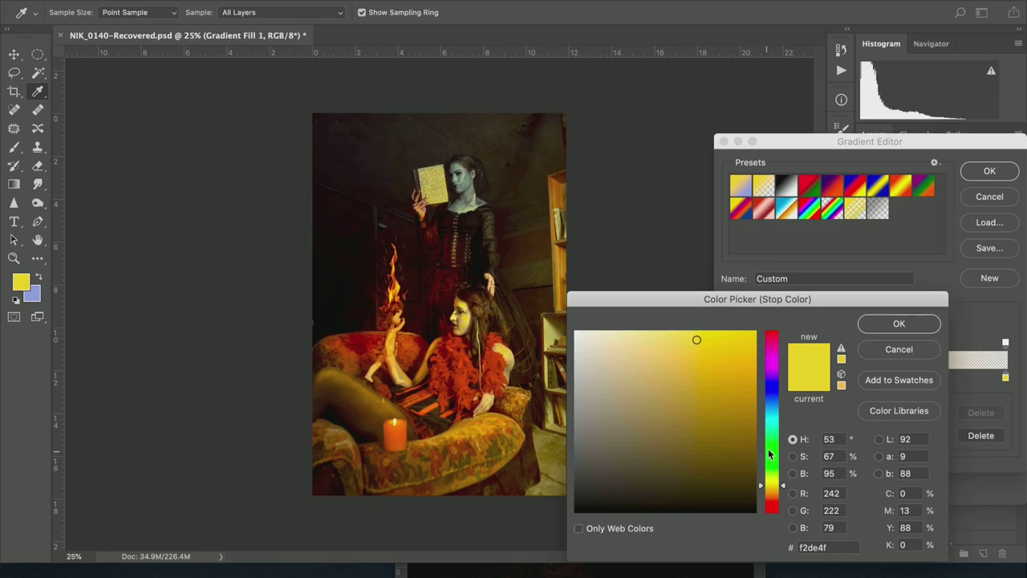
click(774, 401)
click(707, 408)
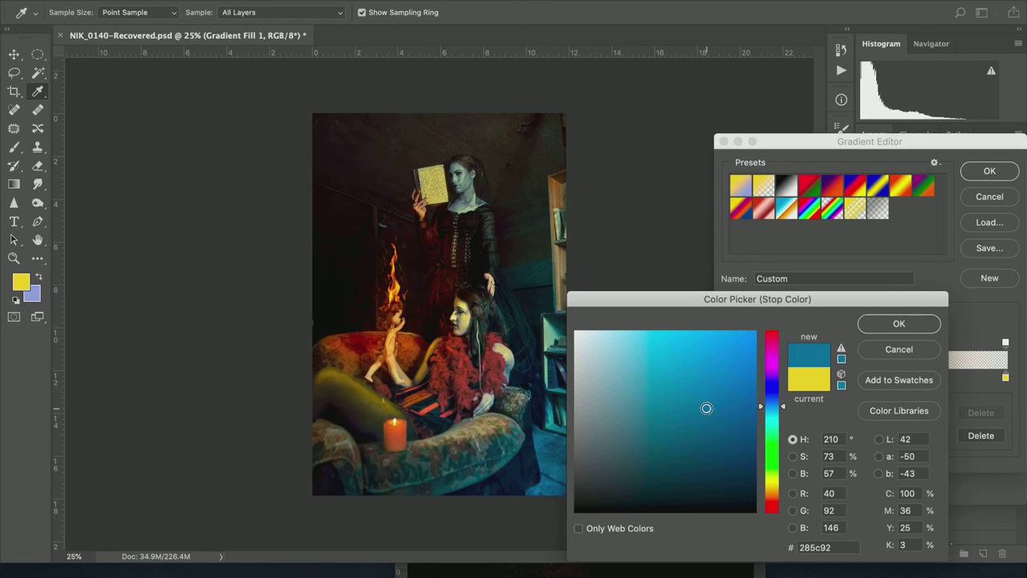
click(668, 390)
mouse_move(670, 386)
mouse_down()
mouse_move(692, 375)
mouse_move(693, 418)
mouse_move(707, 402)
mouse_move(717, 420)
mouse_move(688, 437)
mouse_up()
click(897, 324)
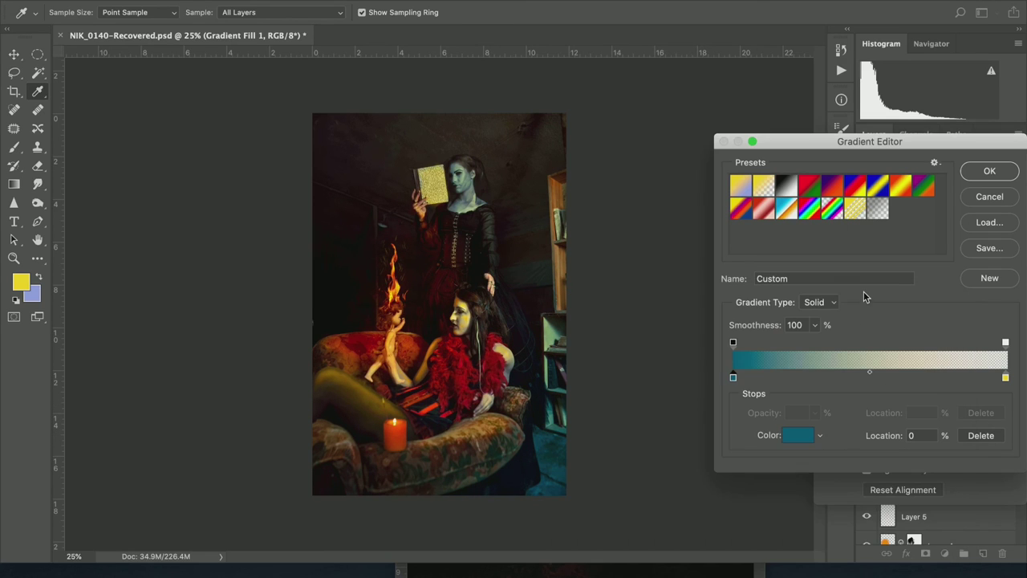
Step: Set the right stop to pale off-white #d9d8d2 and the gradient angle to -176.21 degrees
click(1008, 379)
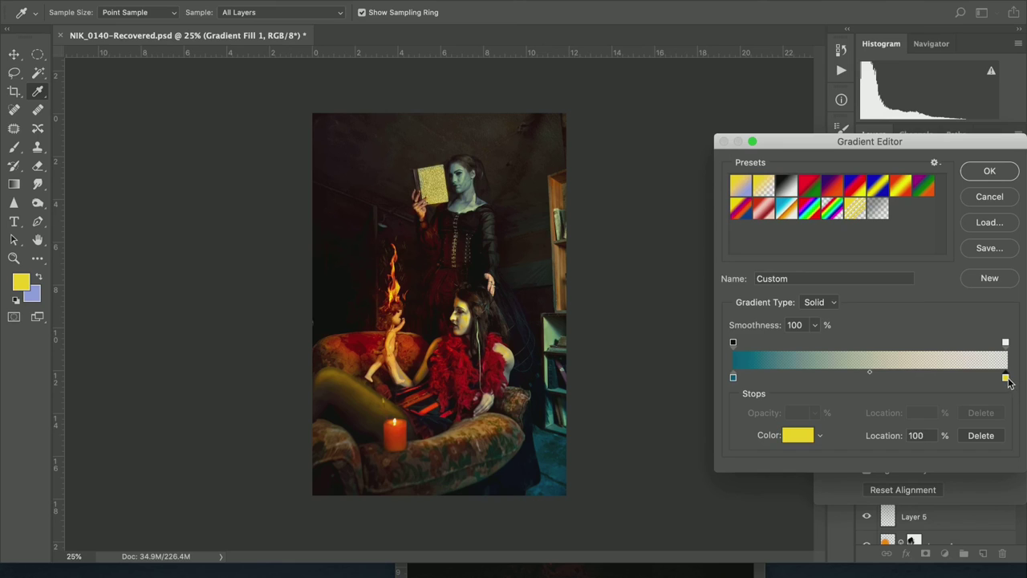
click(792, 436)
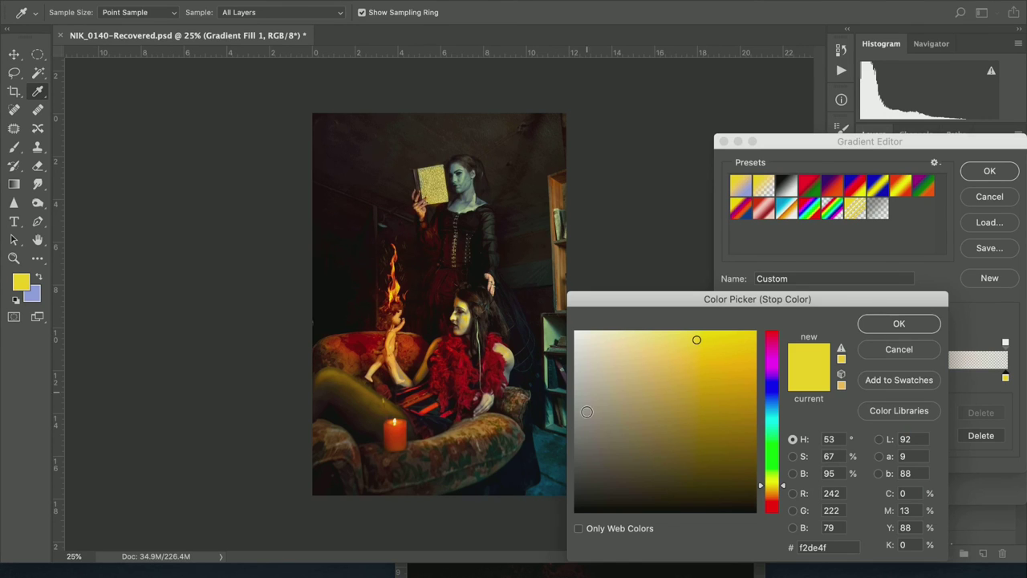
click(579, 357)
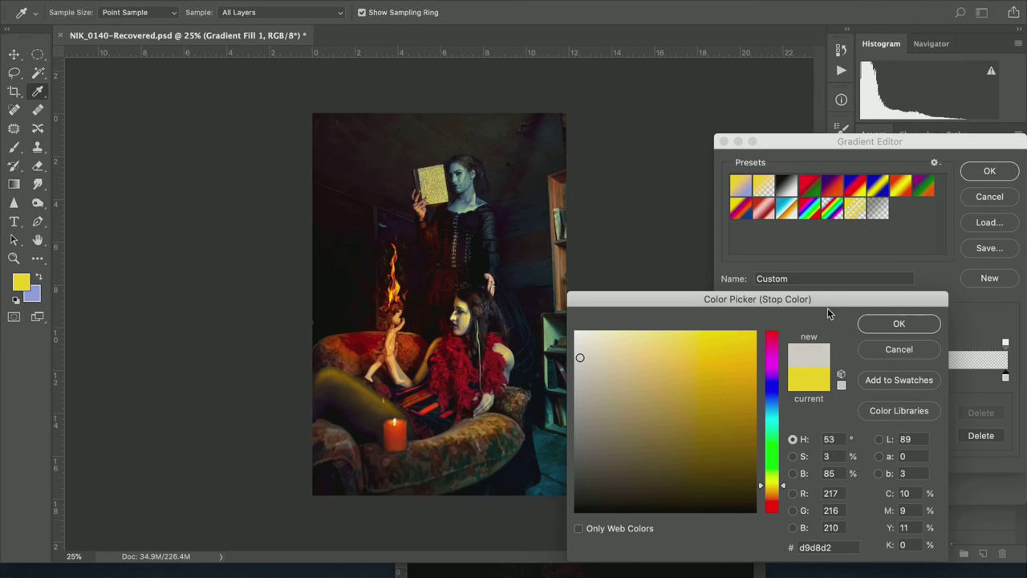
click(899, 323)
click(987, 172)
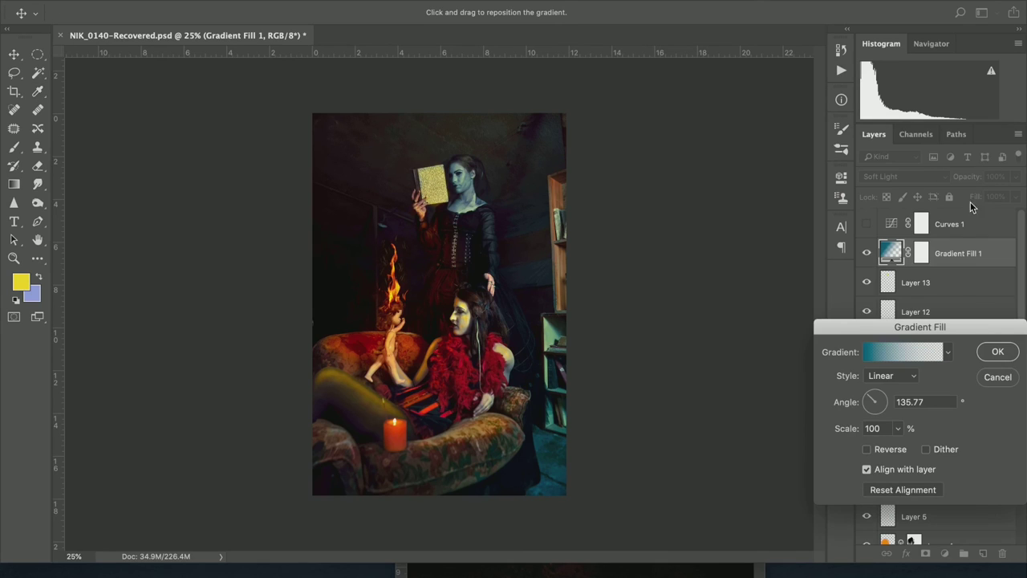
drag(867, 408, 865, 405)
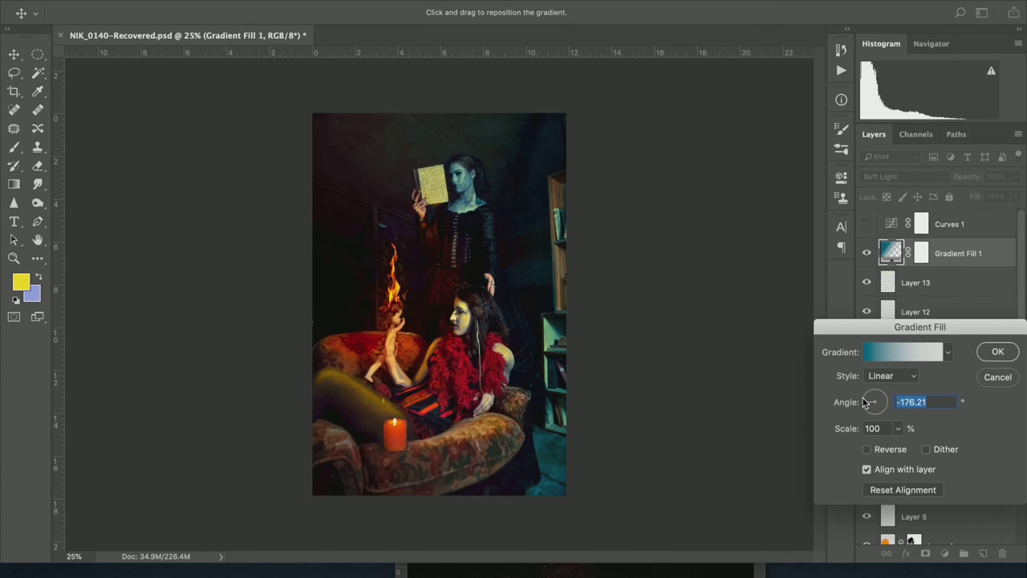
click(998, 353)
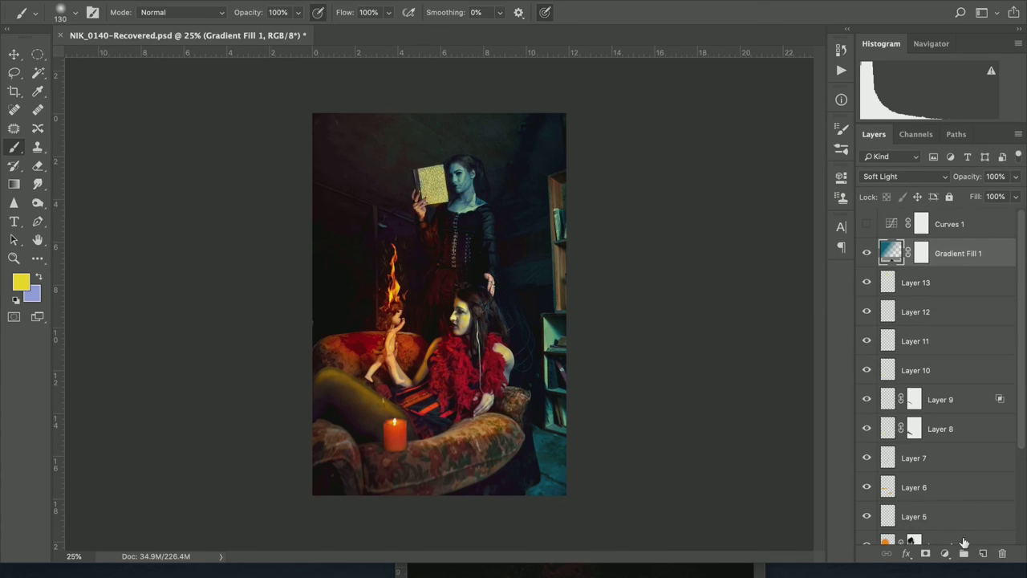
click(946, 553)
click(807, 375)
Step: Set both gradient colour stops to black for a black-to-transparent gradient
click(878, 356)
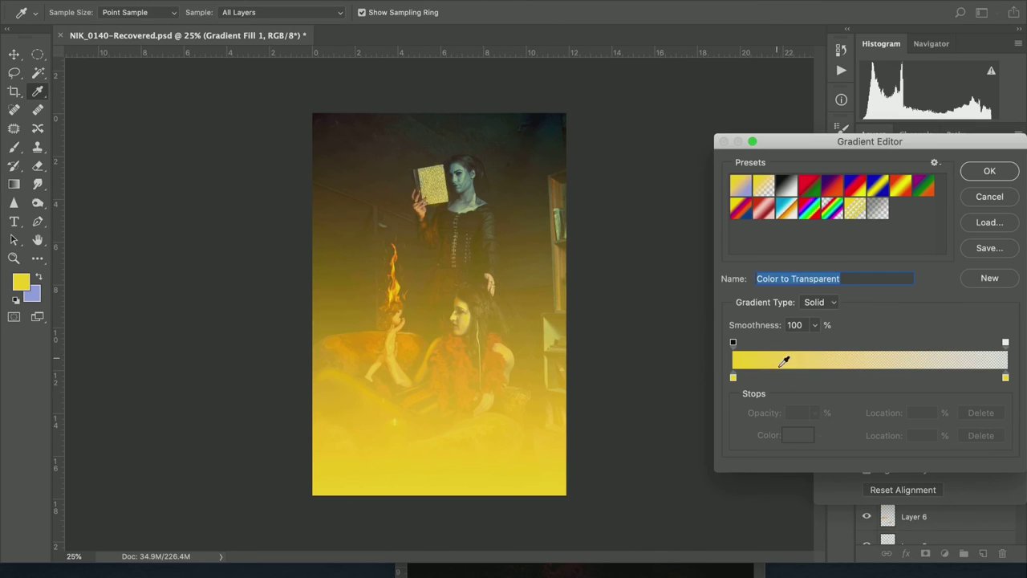
click(733, 378)
click(793, 438)
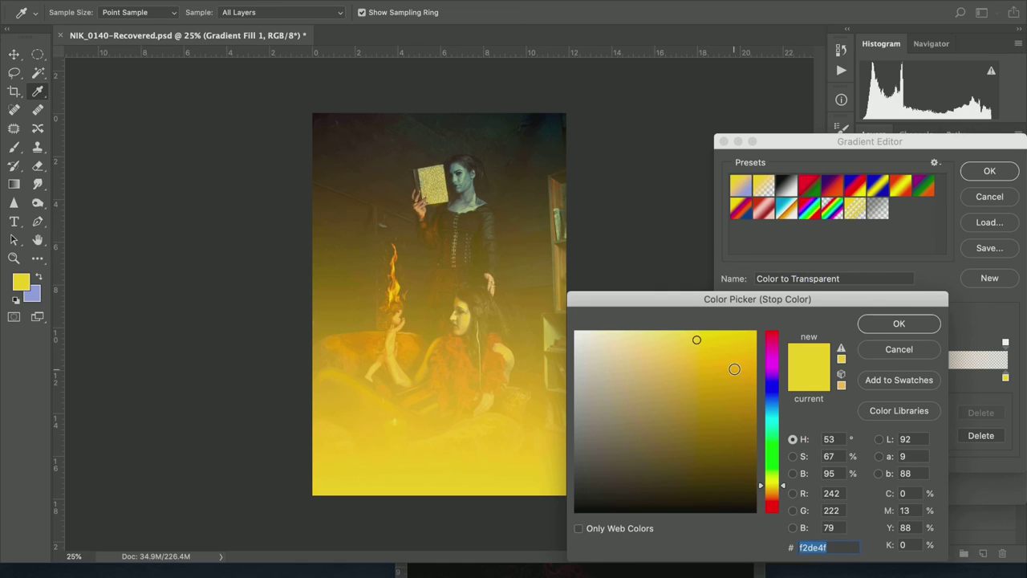
click(576, 512)
click(886, 331)
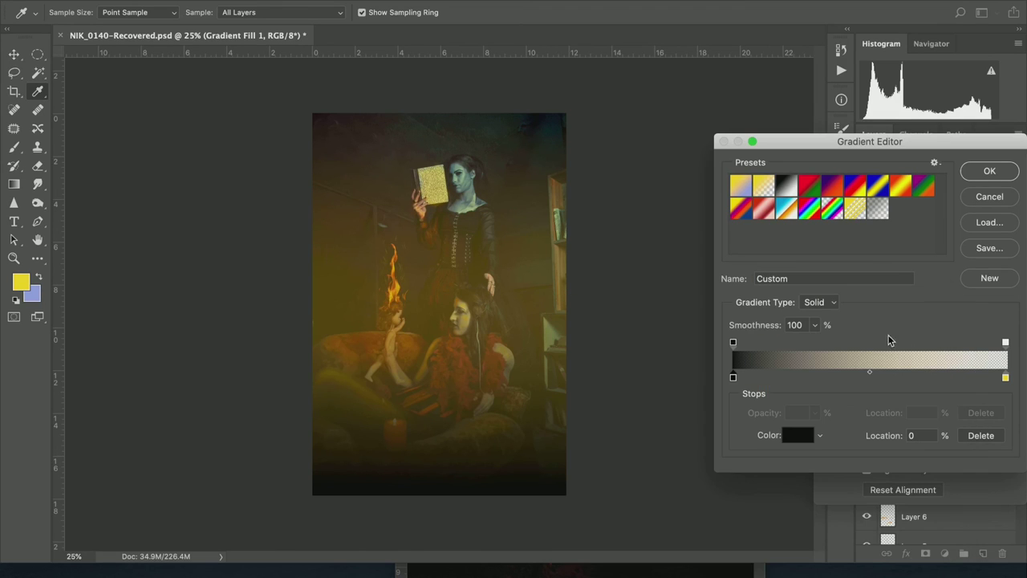
click(1004, 377)
click(798, 438)
click(576, 511)
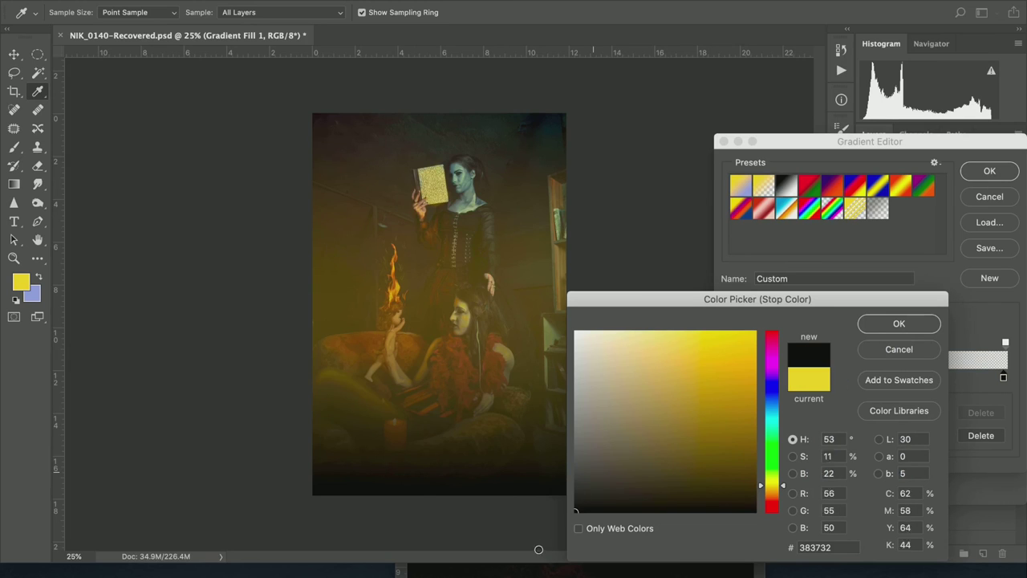
click(893, 323)
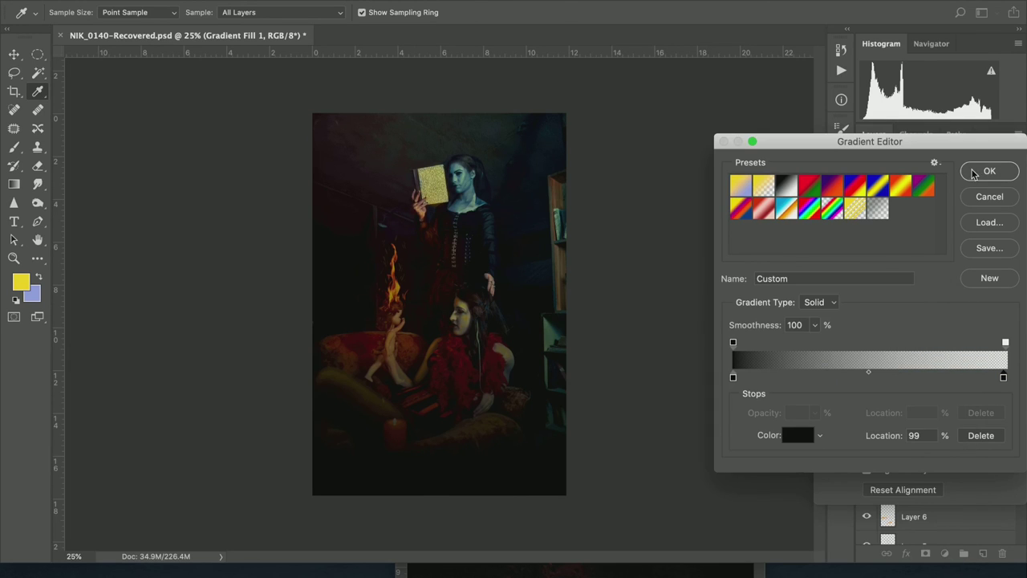
click(989, 172)
Step: Rotate the dark gradient to -22.64 degrees, apply it, and blend it in Soft Light
drag(885, 412, 887, 412)
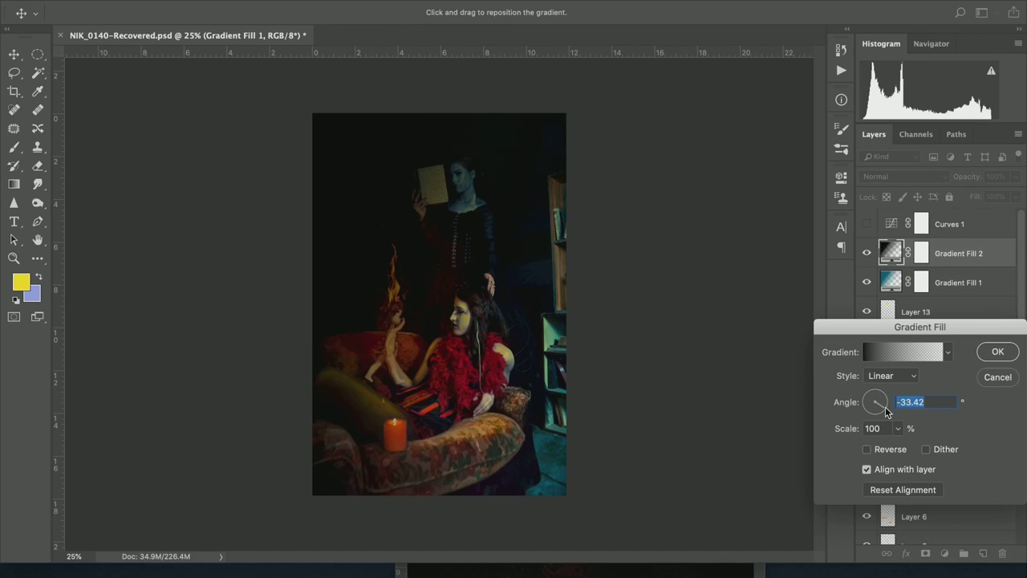
click(998, 354)
click(901, 176)
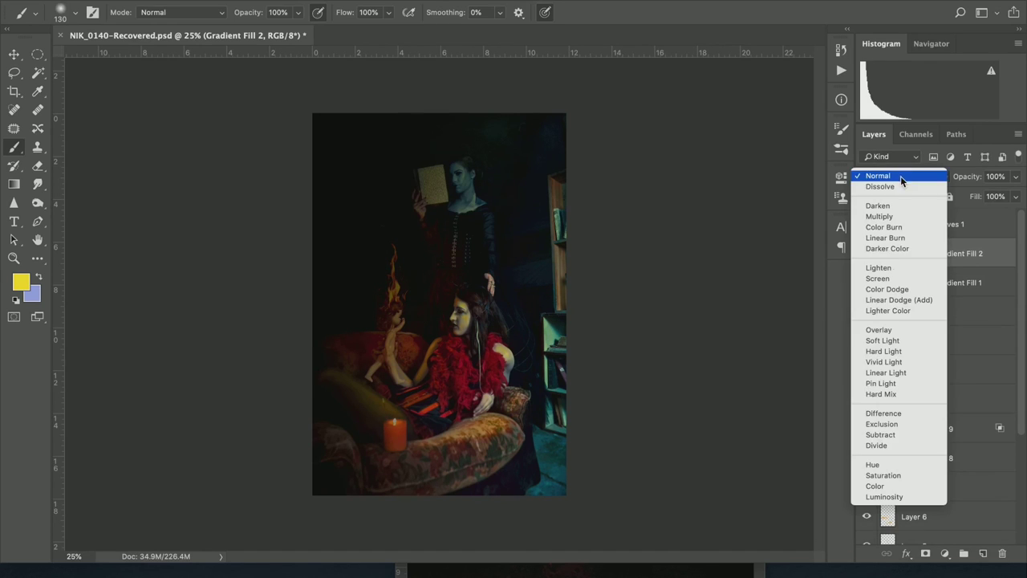
click(904, 337)
Step: Compare the image with and without Gradient Fill 2, then adjust the gradient's scale
click(867, 253)
click(867, 253)
click(866, 252)
click(866, 253)
click(867, 253)
click(867, 253)
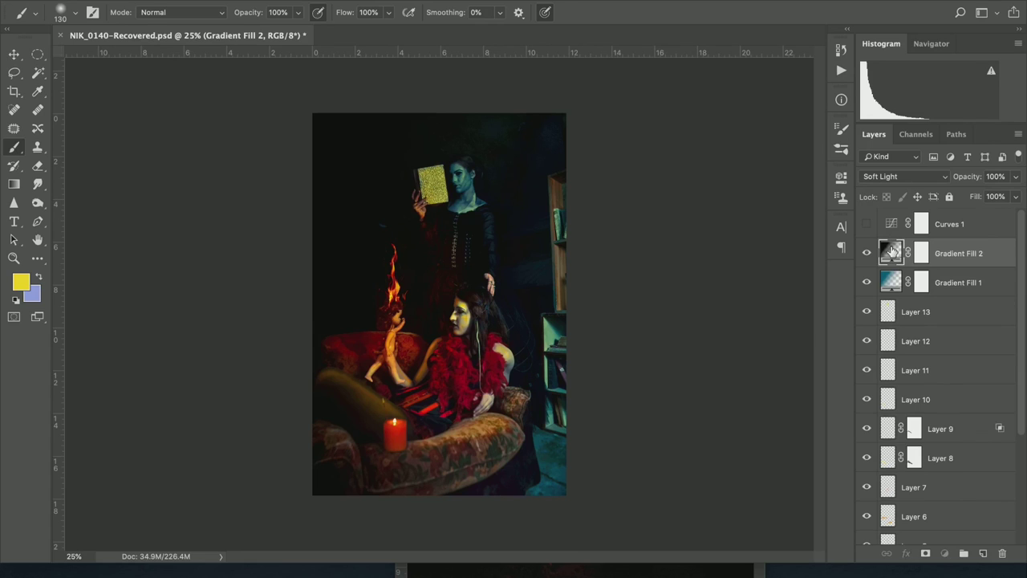
double_click(892, 252)
mouse_move(839, 435)
mouse_down()
mouse_move(857, 431)
mouse_move(828, 425)
mouse_move(856, 431)
mouse_move(845, 434)
mouse_up()
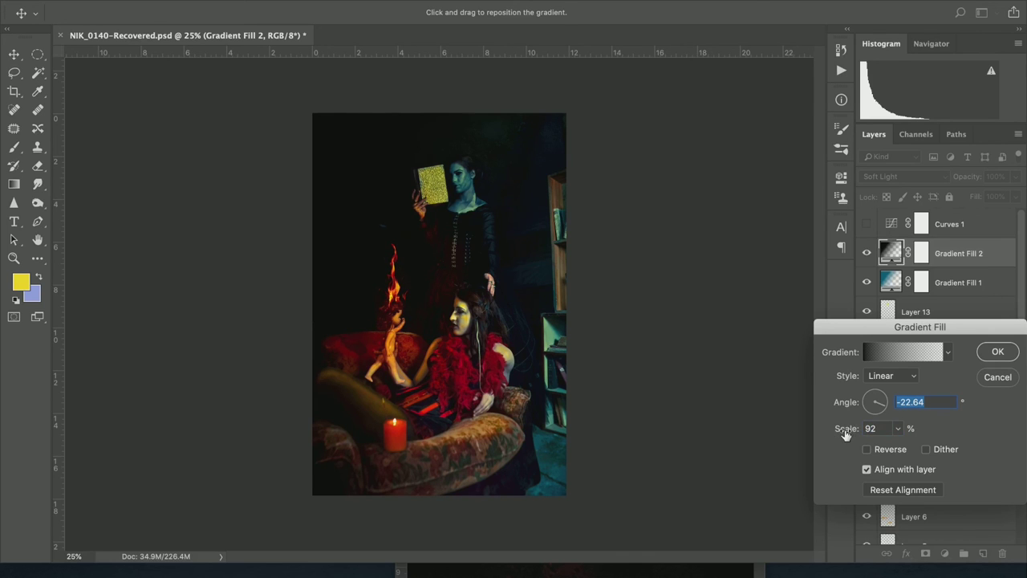
click(998, 351)
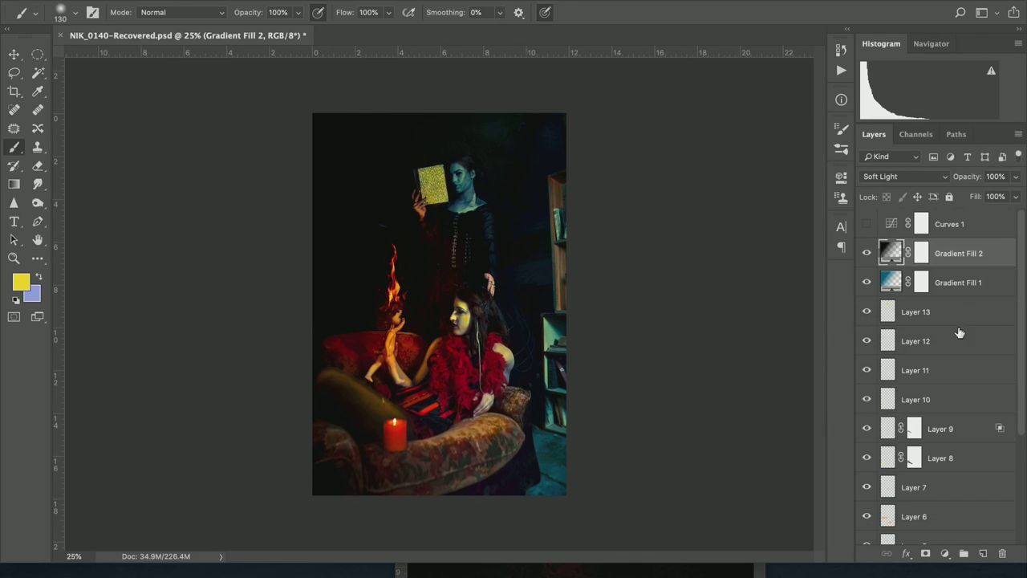
Step: Lower Gradient Fill 2's opacity to 51%, checking the result with visibility toggles
click(867, 253)
click(867, 253)
click(866, 253)
click(866, 253)
click(866, 254)
click(867, 254)
click(868, 254)
click(866, 253)
click(867, 253)
click(867, 253)
click(867, 254)
click(867, 253)
drag(969, 178, 966, 178)
click(867, 254)
click(867, 253)
click(867, 253)
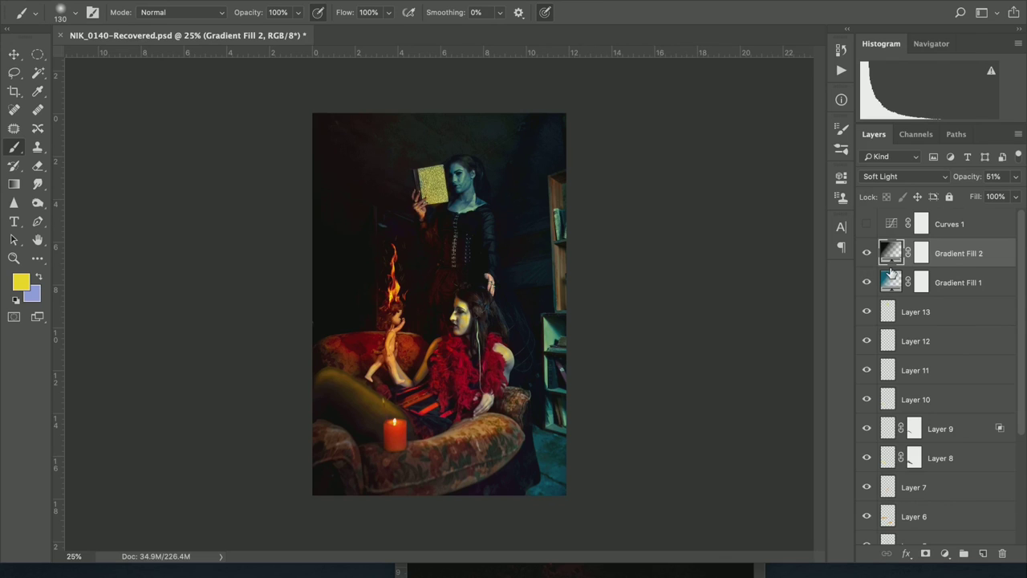
click(944, 554)
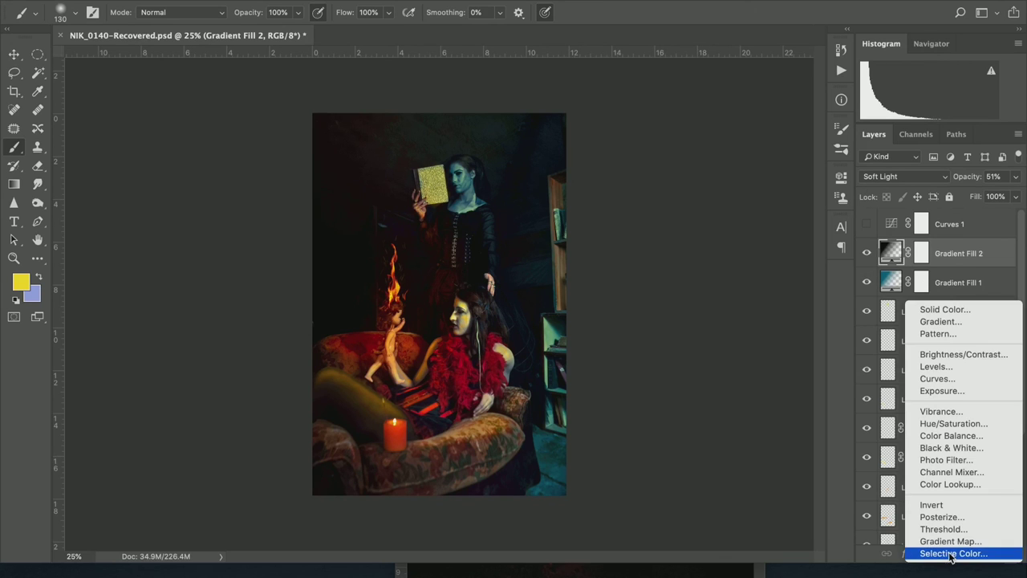
Step: Add a new gradient fill layer with both stops black, making it black-to-transparent
click(943, 323)
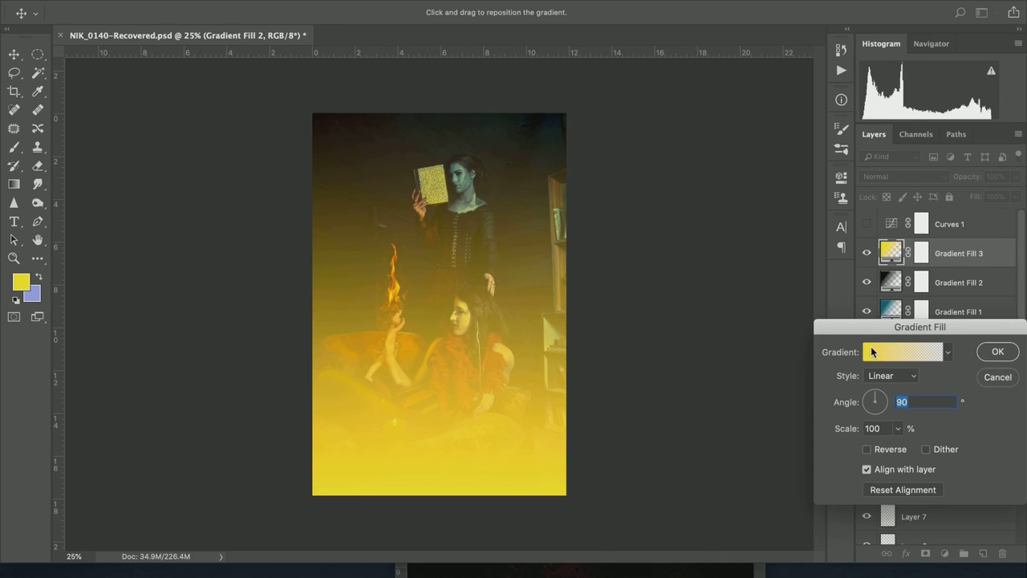
click(871, 352)
click(732, 378)
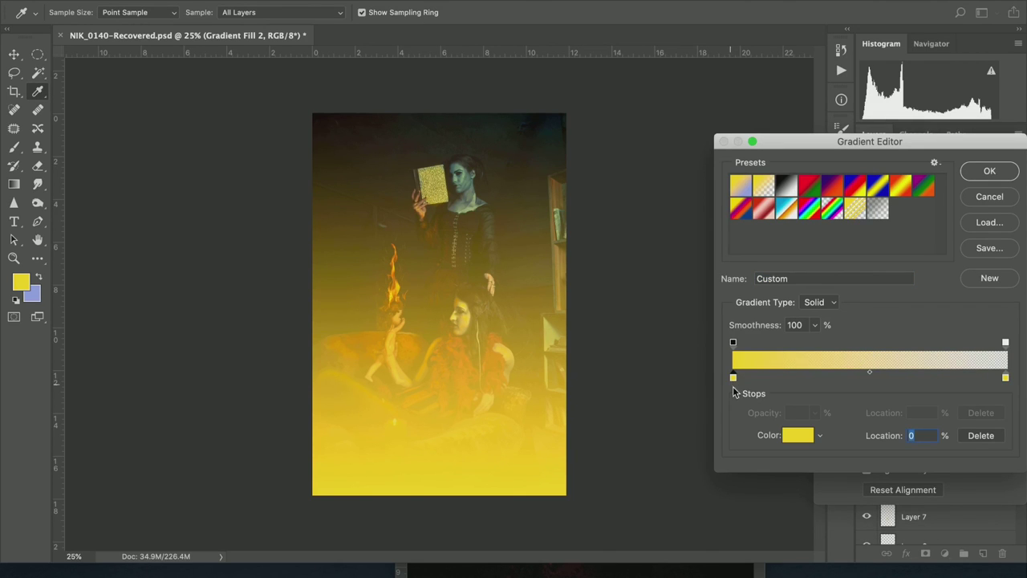
click(800, 437)
drag(594, 499, 574, 511)
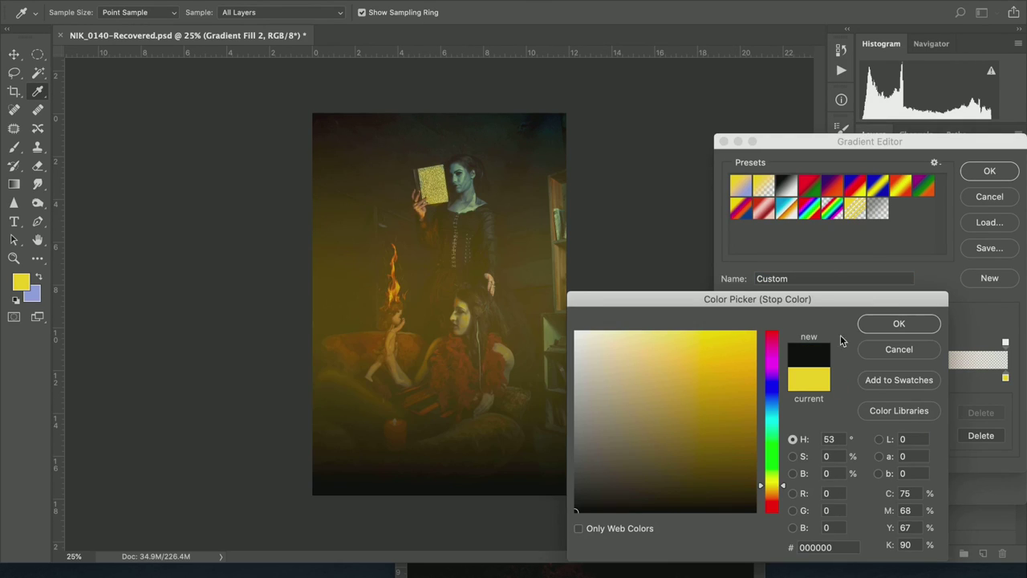
click(899, 324)
click(1004, 377)
click(780, 439)
click(574, 511)
click(898, 322)
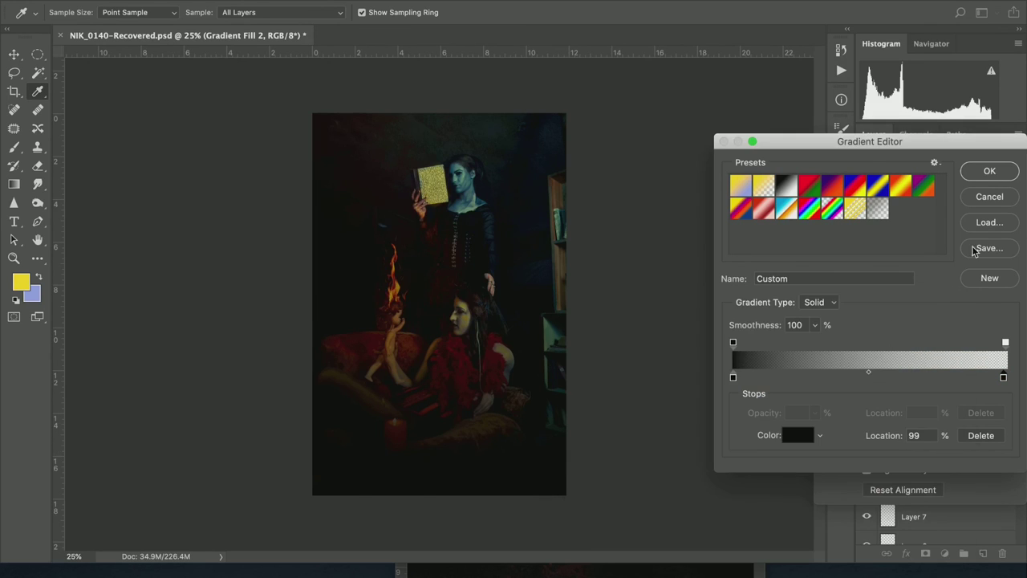
click(988, 173)
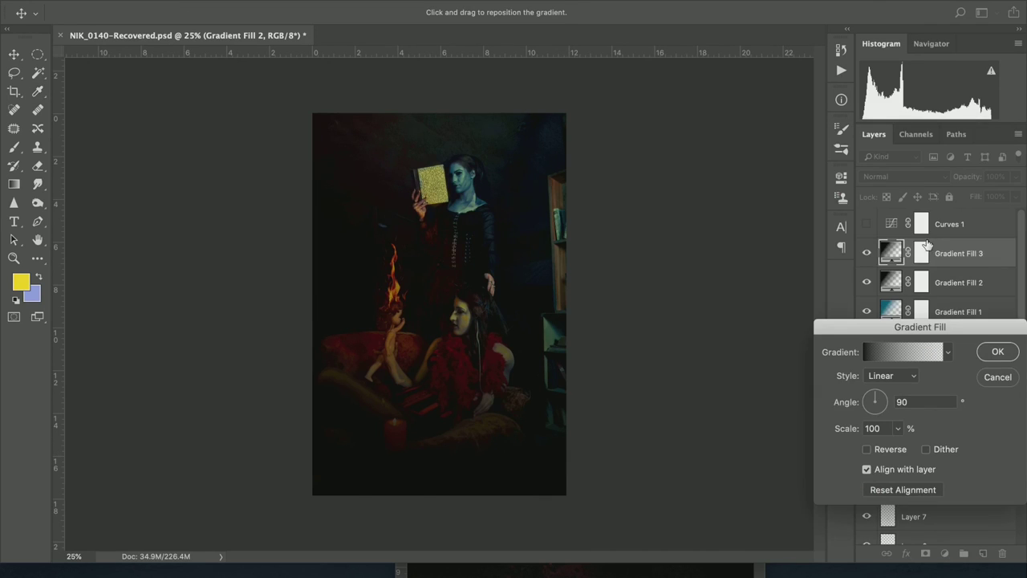
Step: Apply Gradient Fill 3 at 90 degrees in Soft Light at 44% opacity
click(994, 354)
click(887, 178)
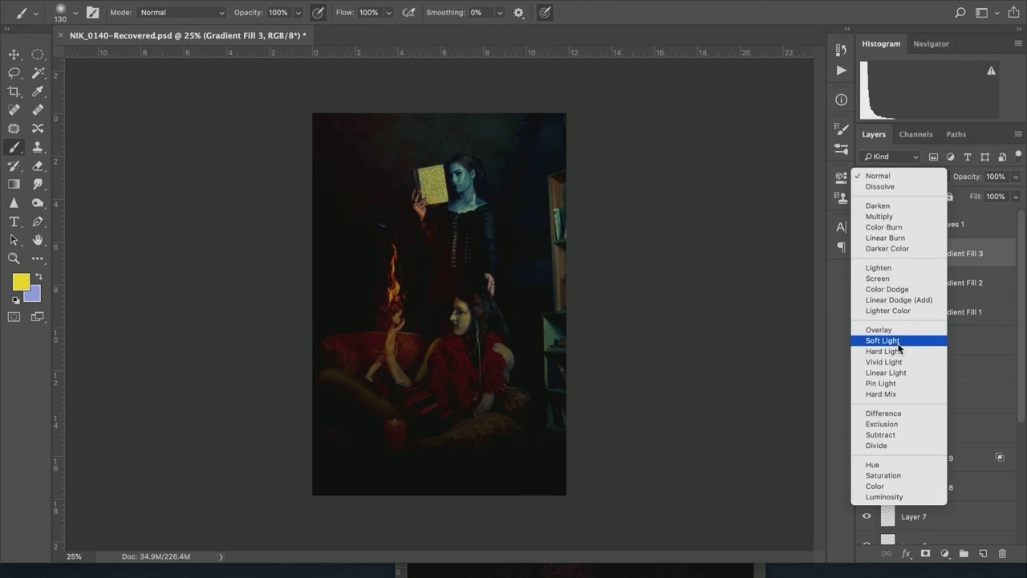
click(899, 344)
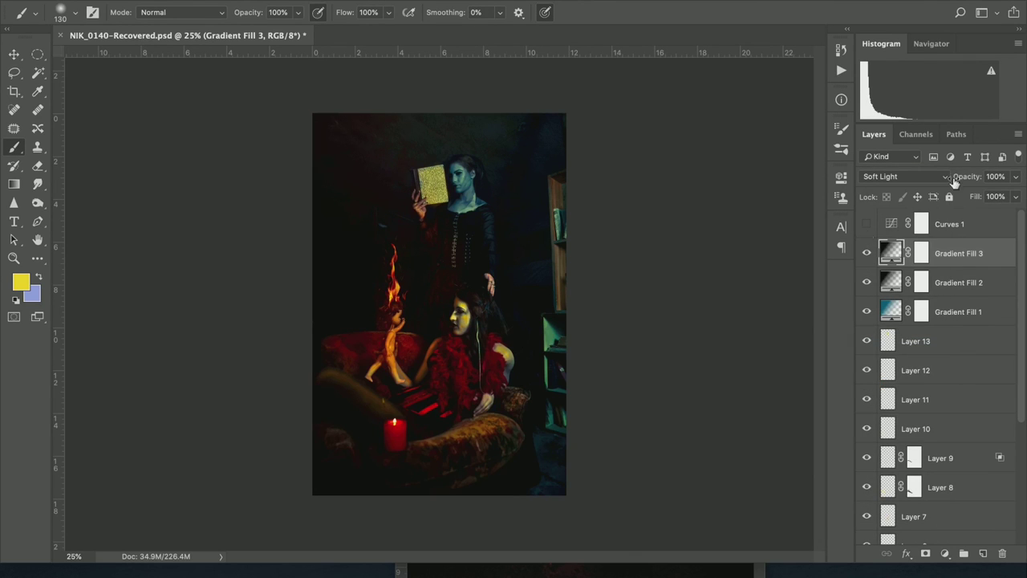
mouse_move(972, 178)
mouse_down()
mouse_move(960, 180)
mouse_move(972, 178)
mouse_up()
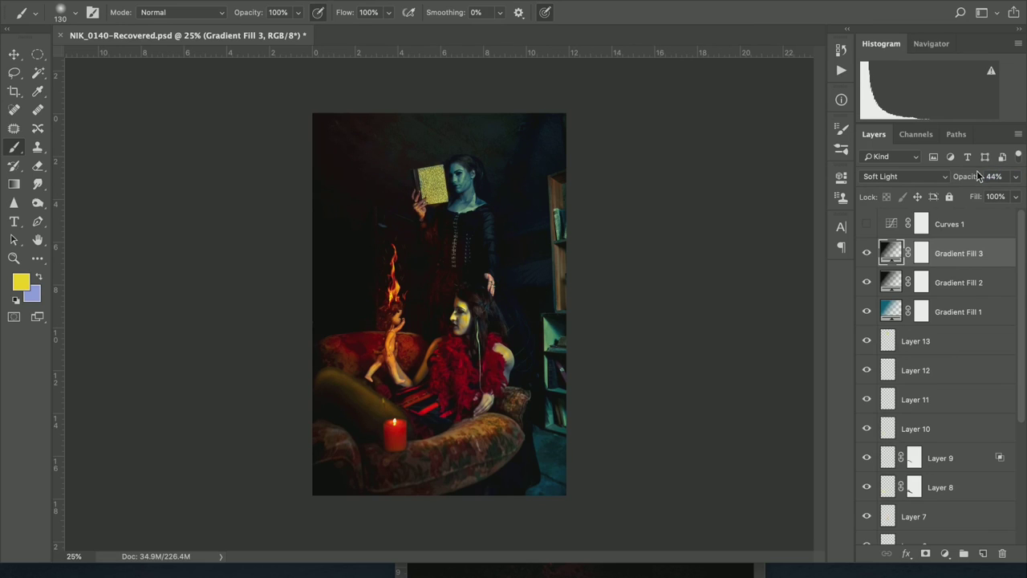
click(867, 253)
click(867, 254)
click(866, 253)
click(867, 254)
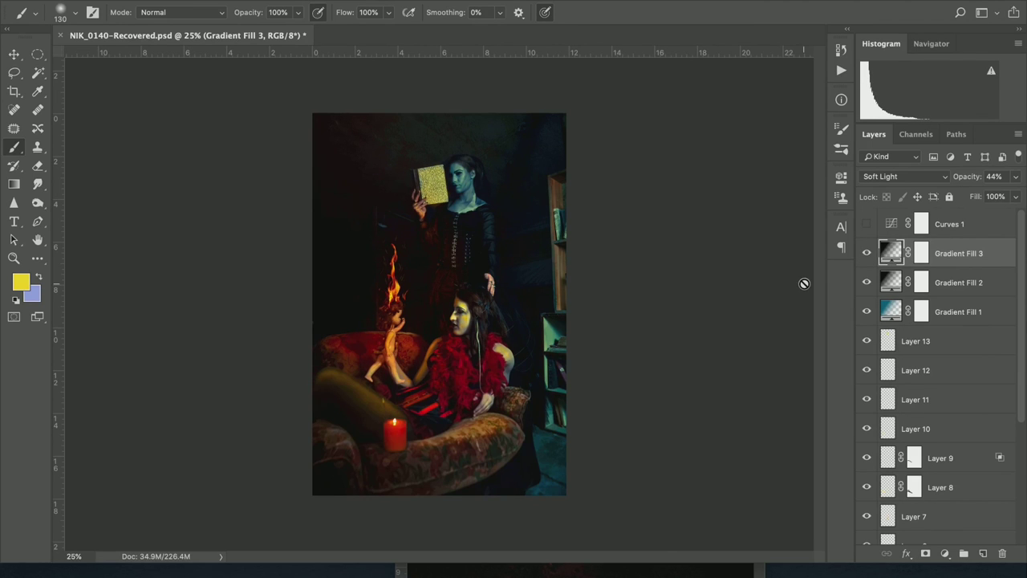